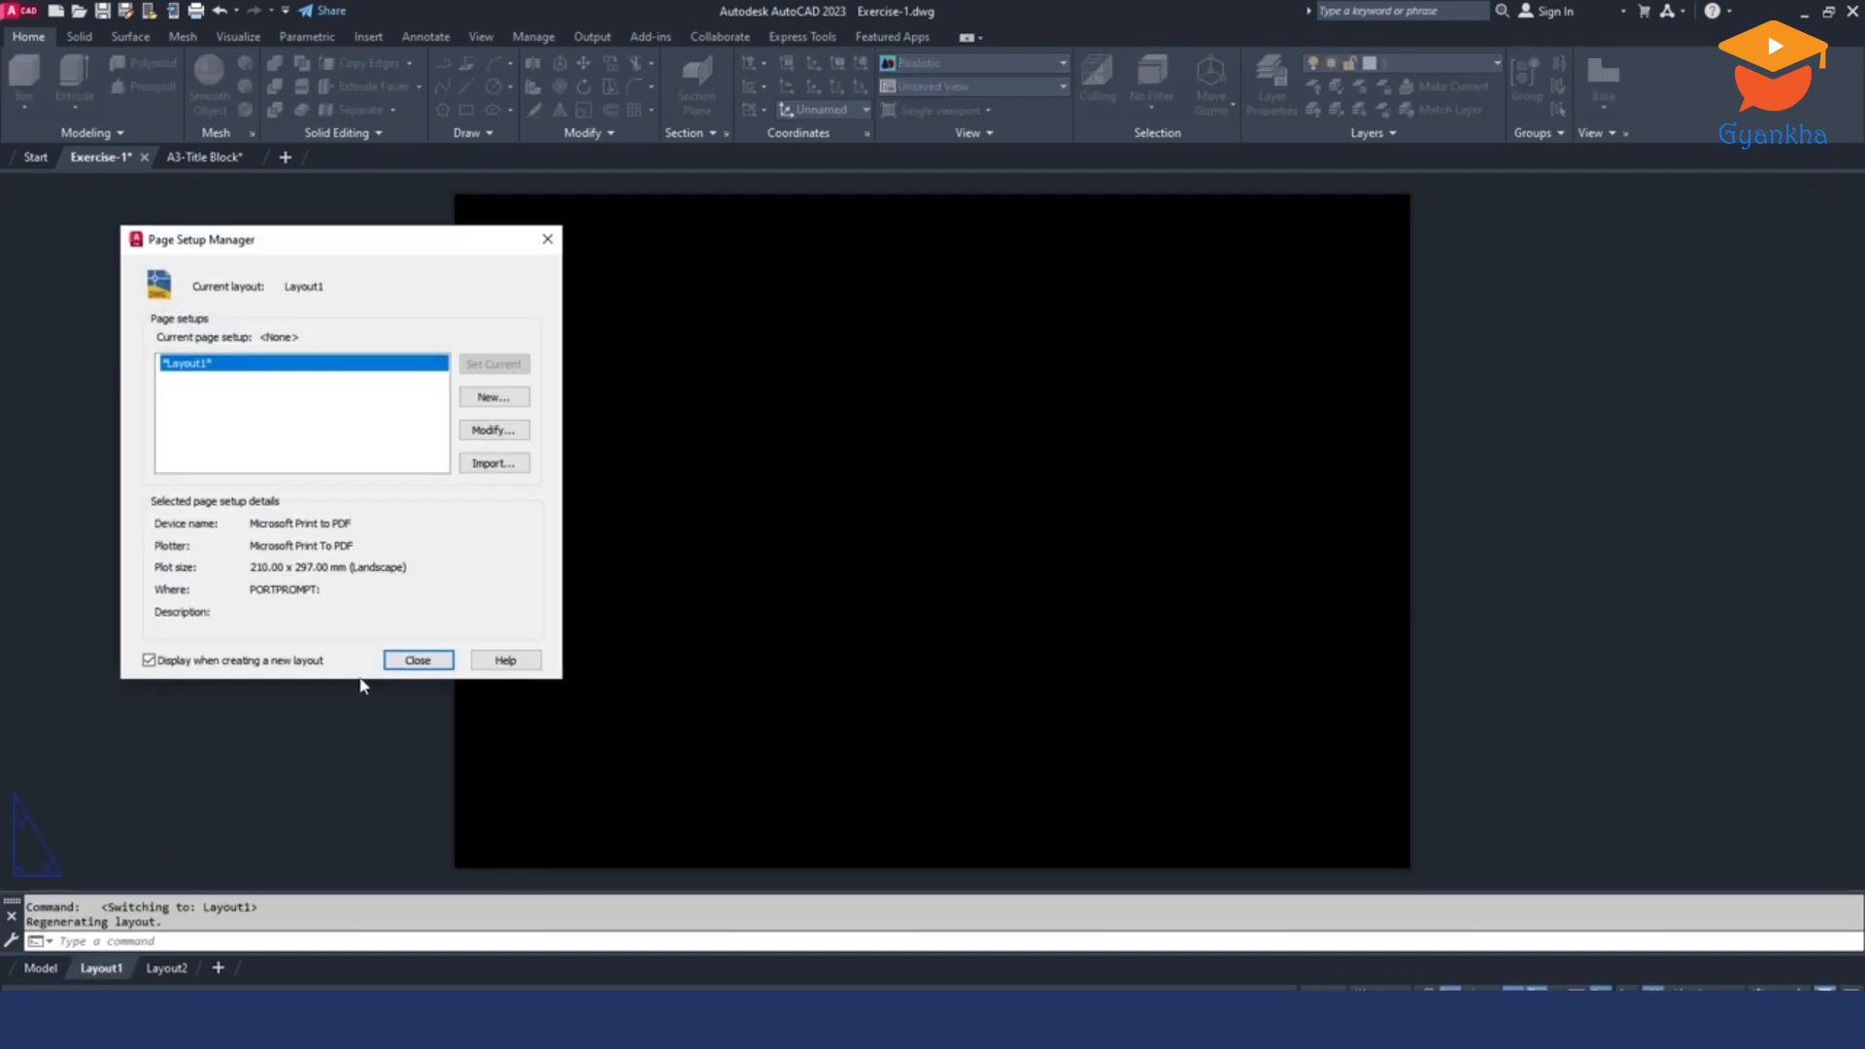
Step: Create a new page setup named Setup1 for Layout1
{"action": "left_click", "coordinate": [548, 239]}
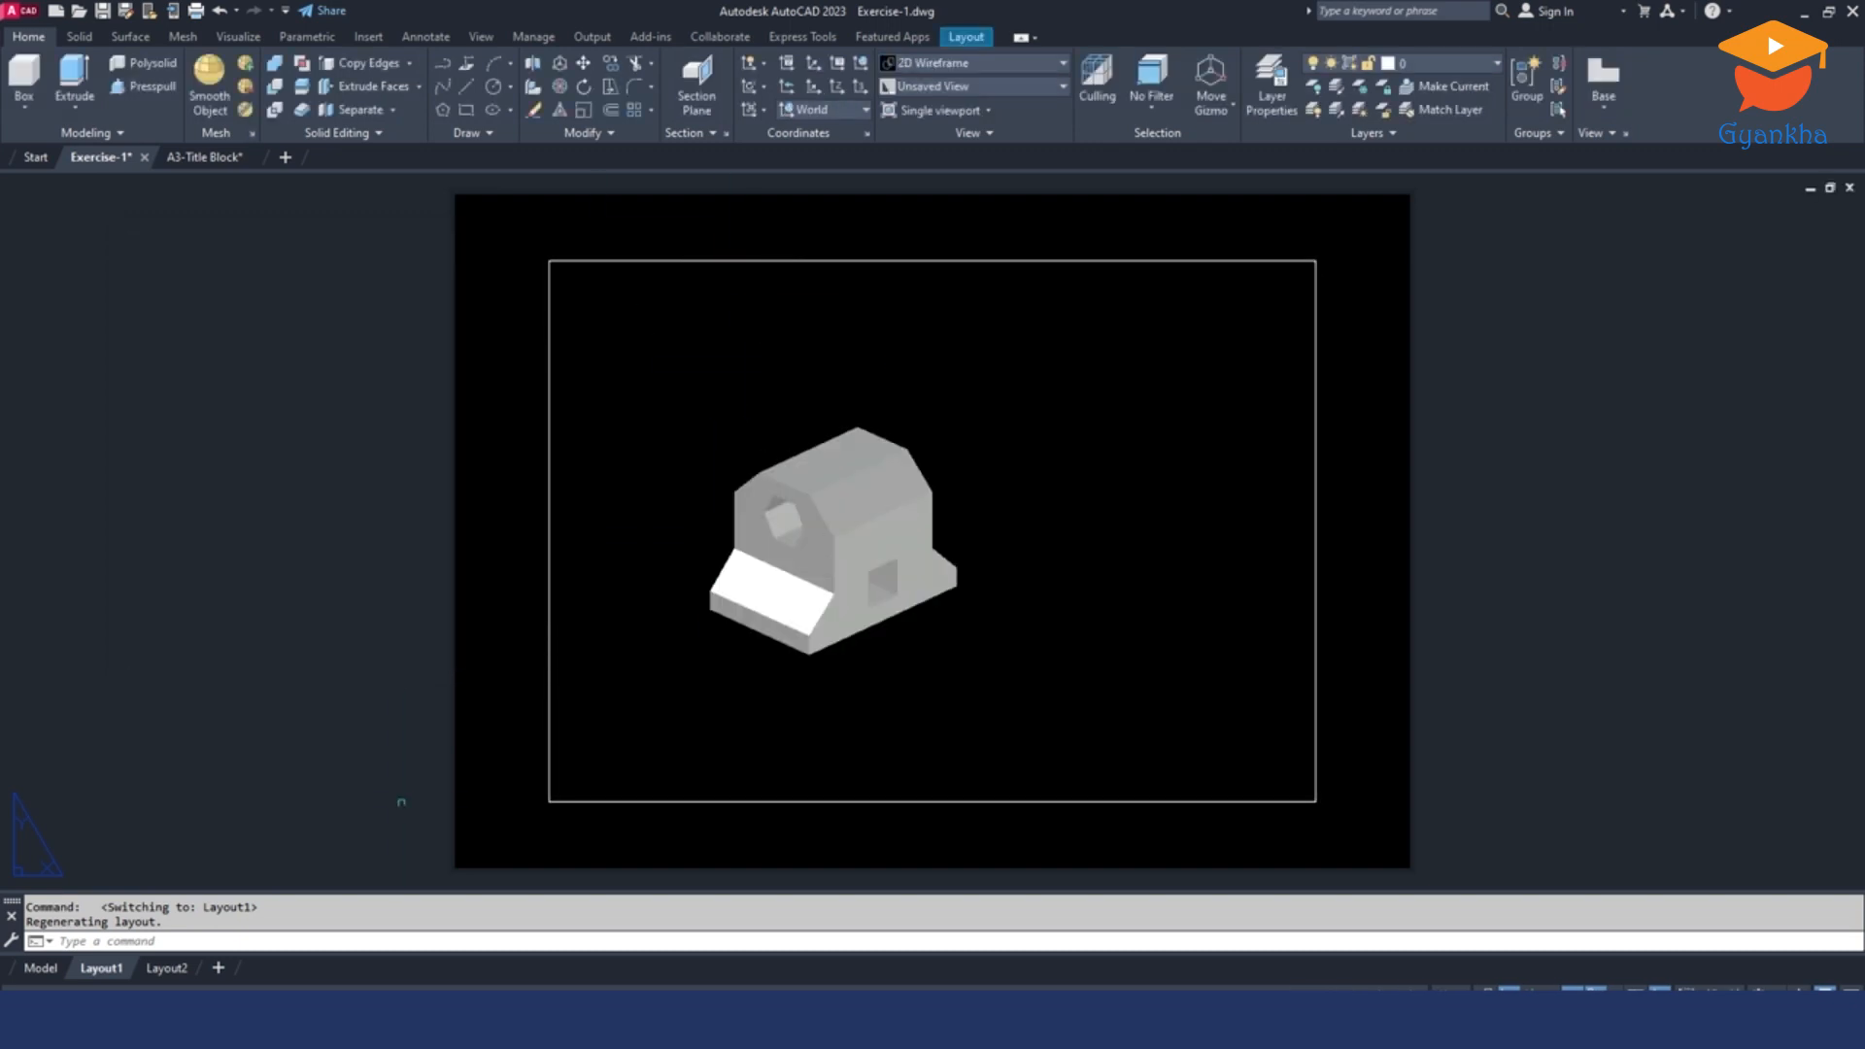
{"action": "right_click", "coordinate": [102, 970]}
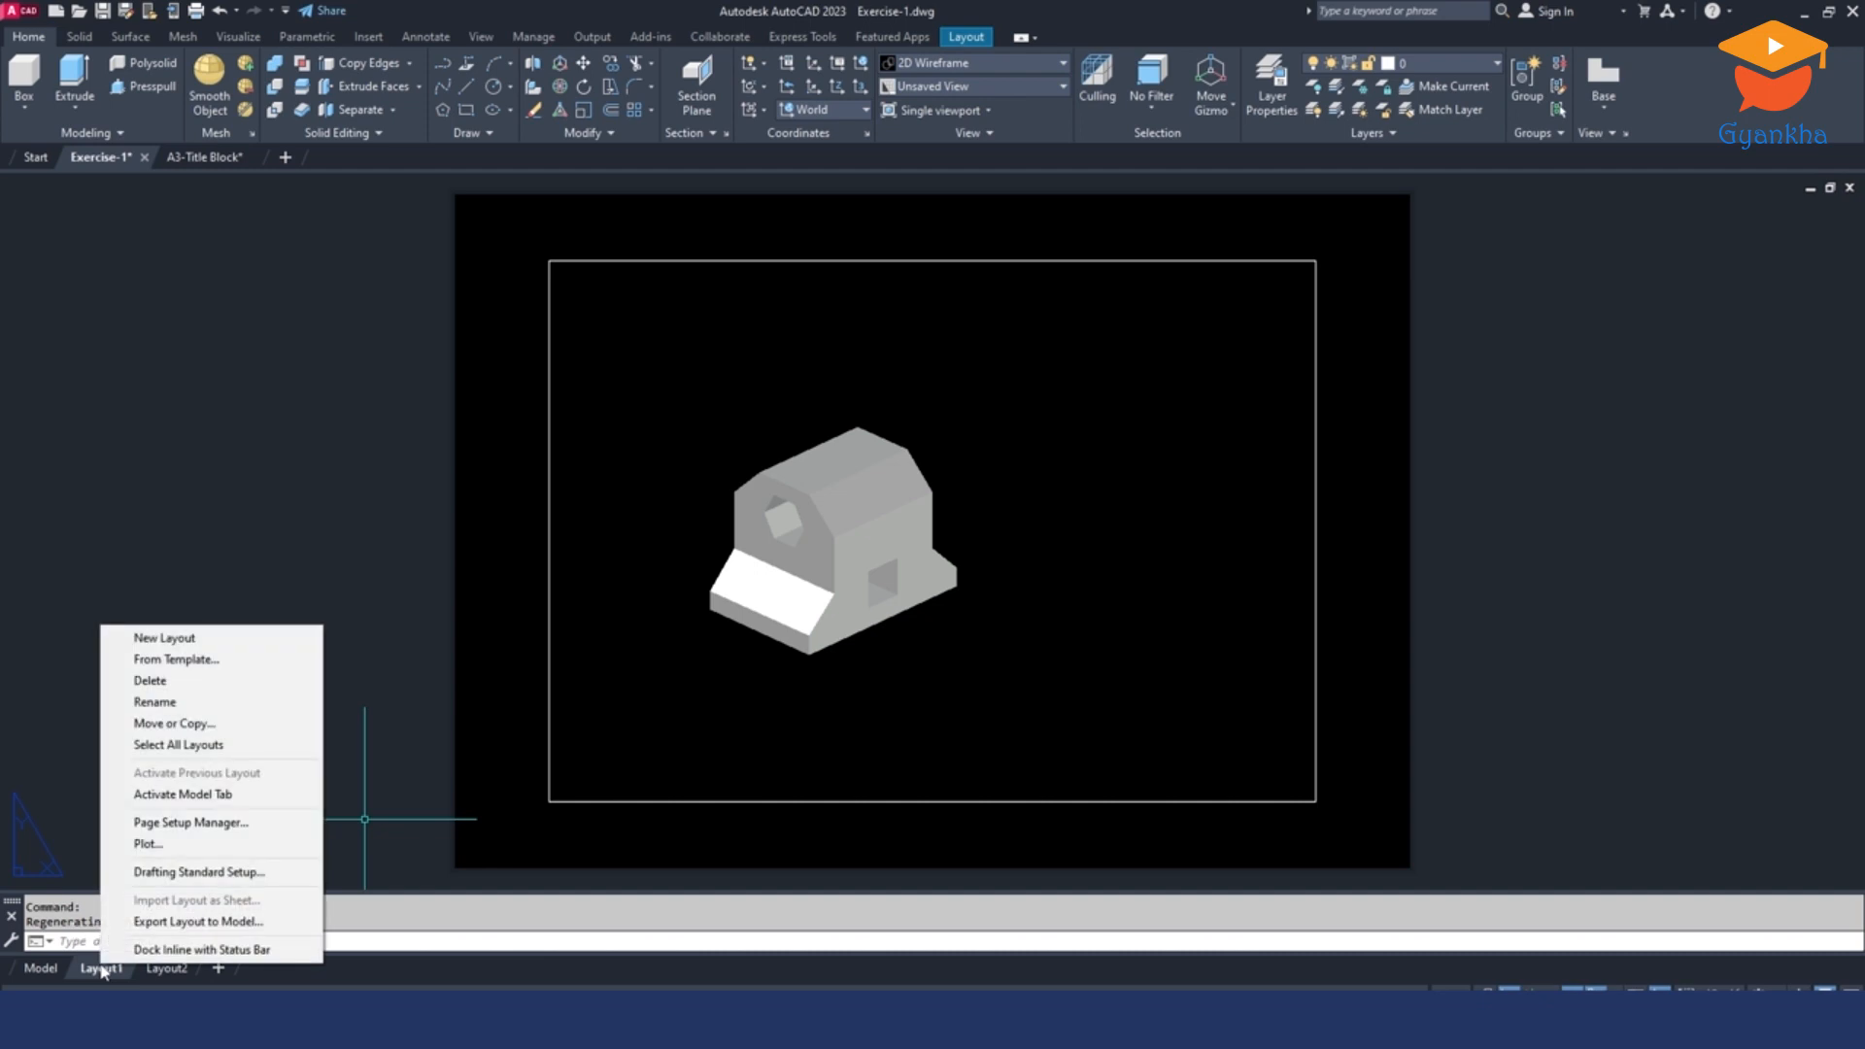
{"action": "left_click", "coordinate": [179, 823]}
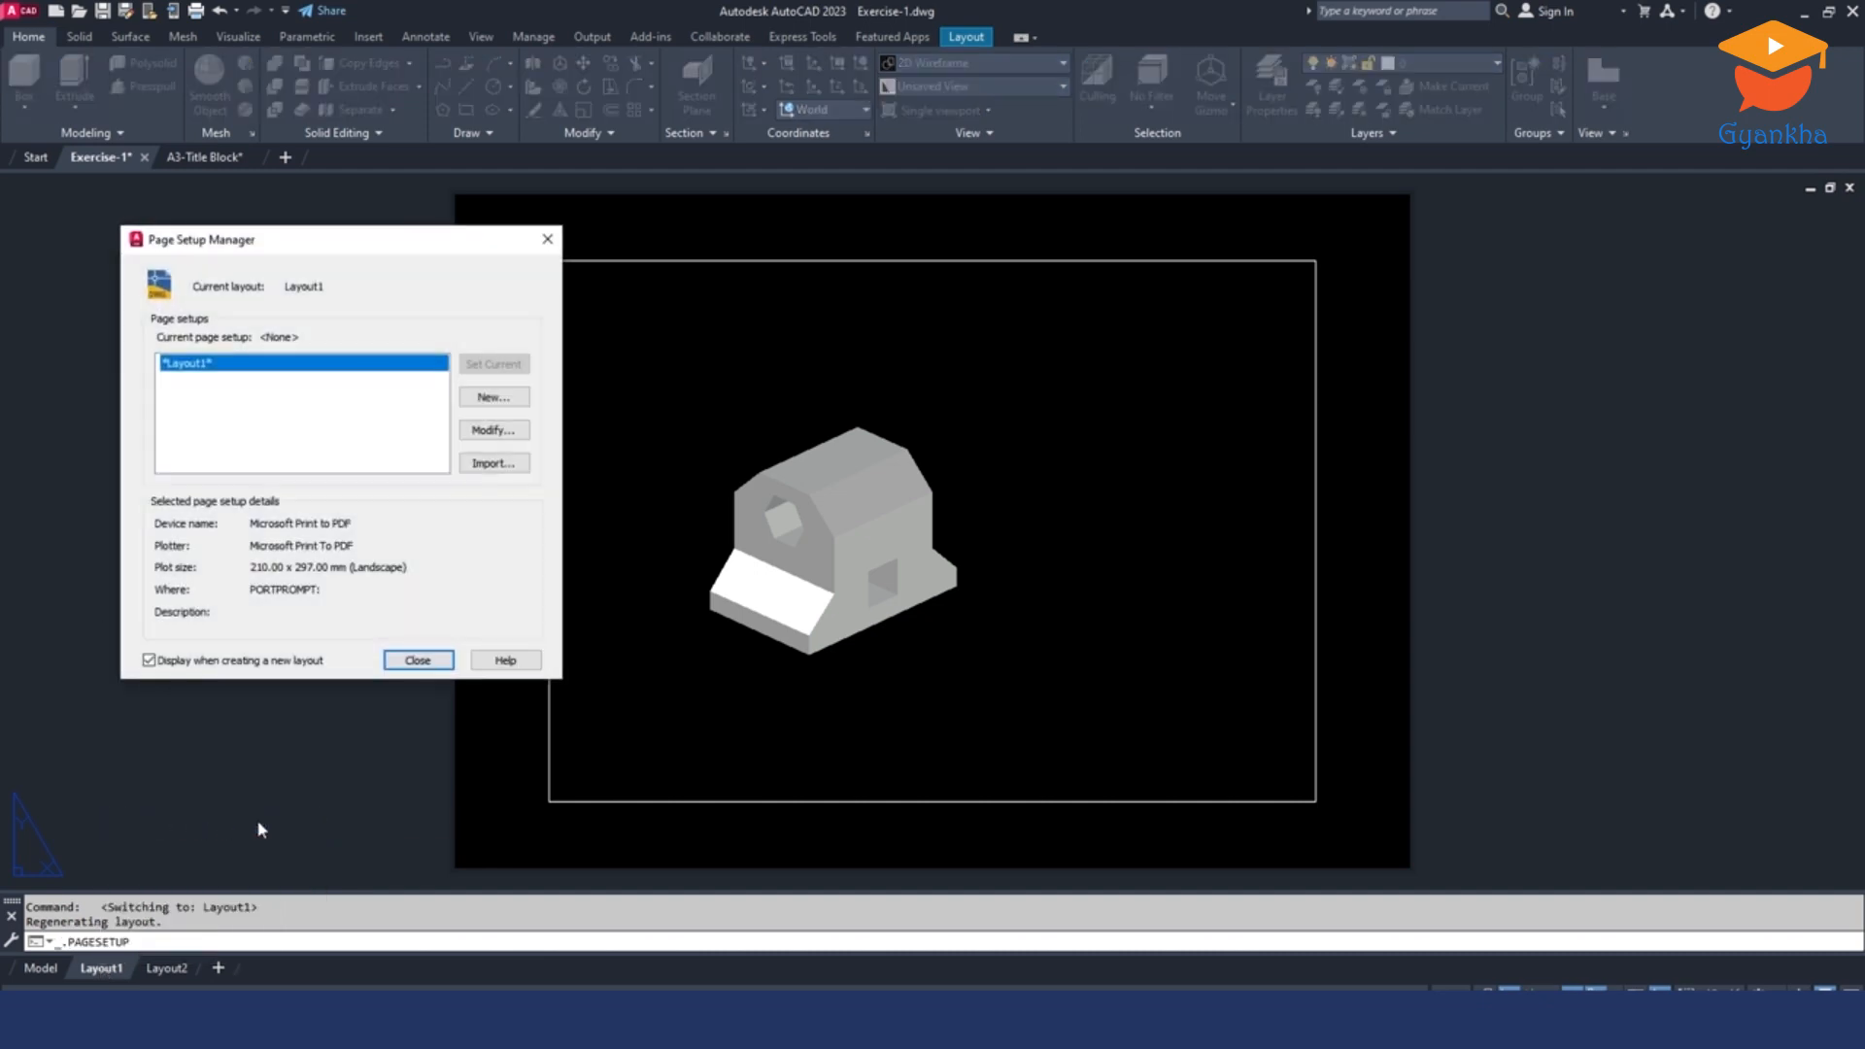
{"action": "left_click", "coordinate": [494, 399]}
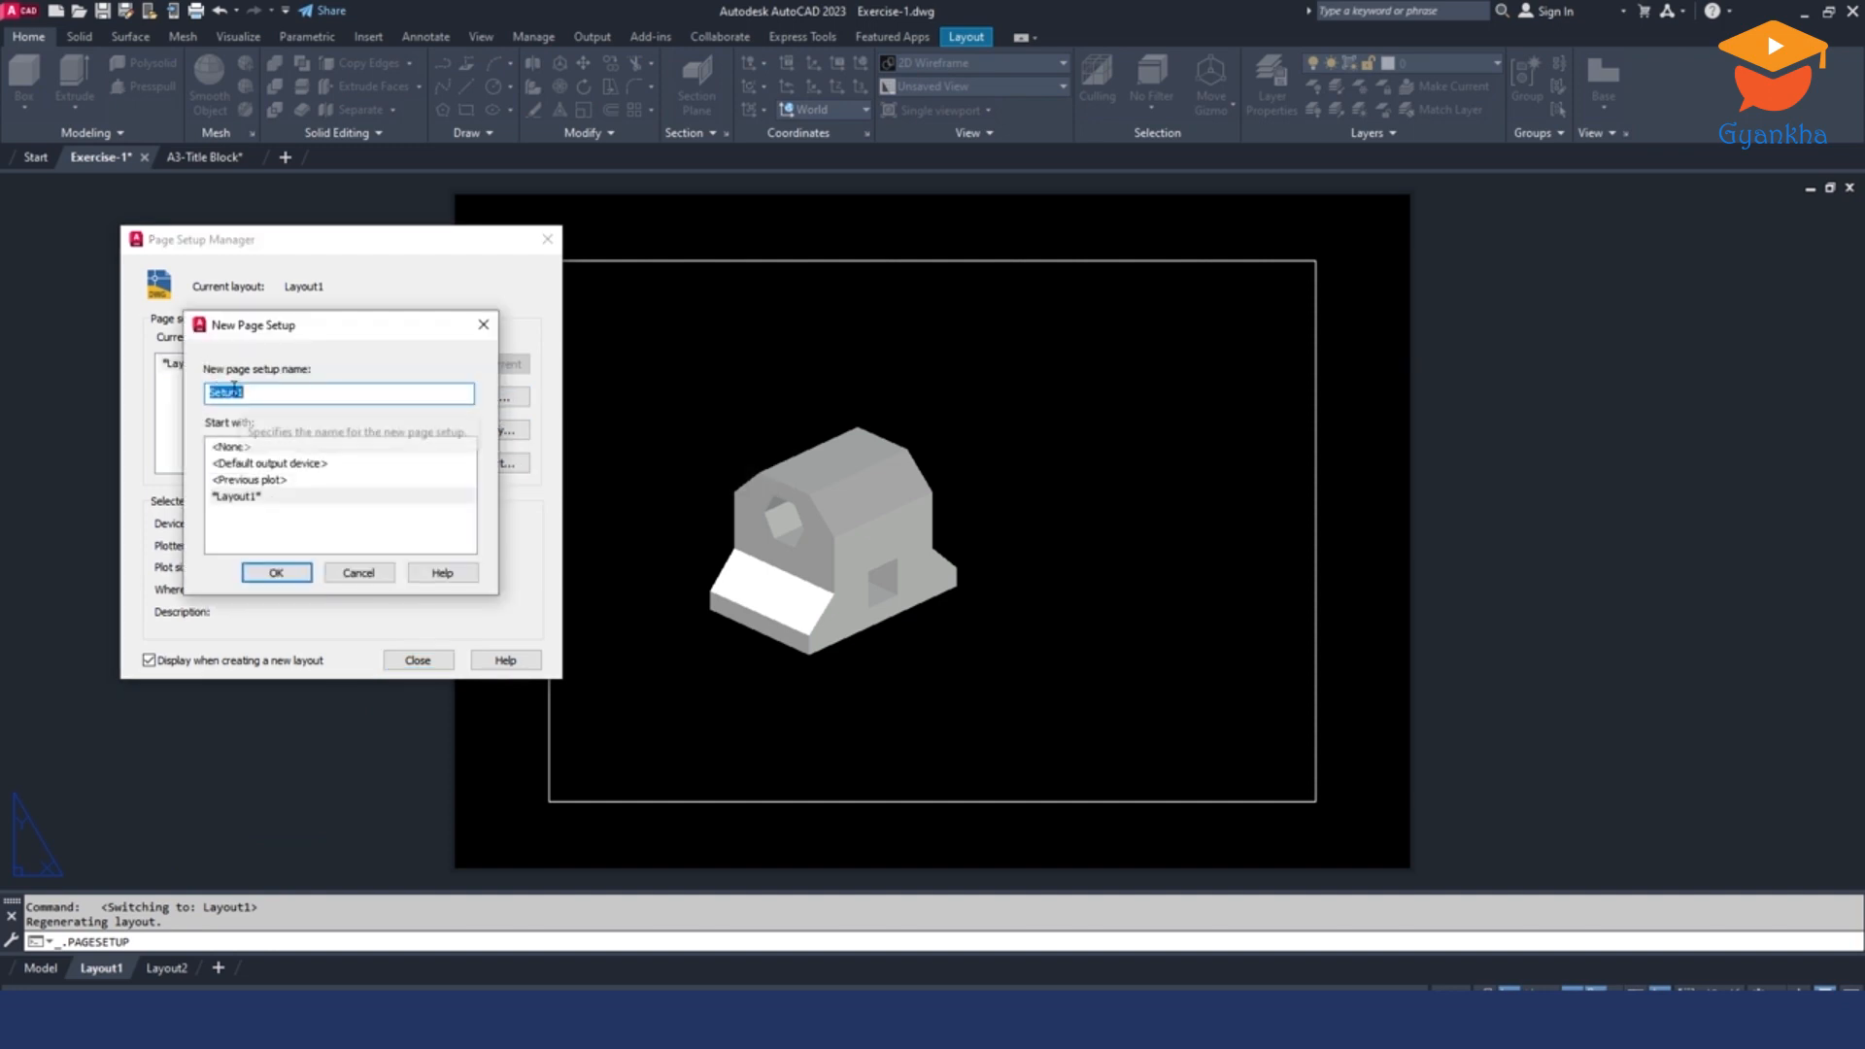
{"action": "left_click", "coordinate": [271, 574]}
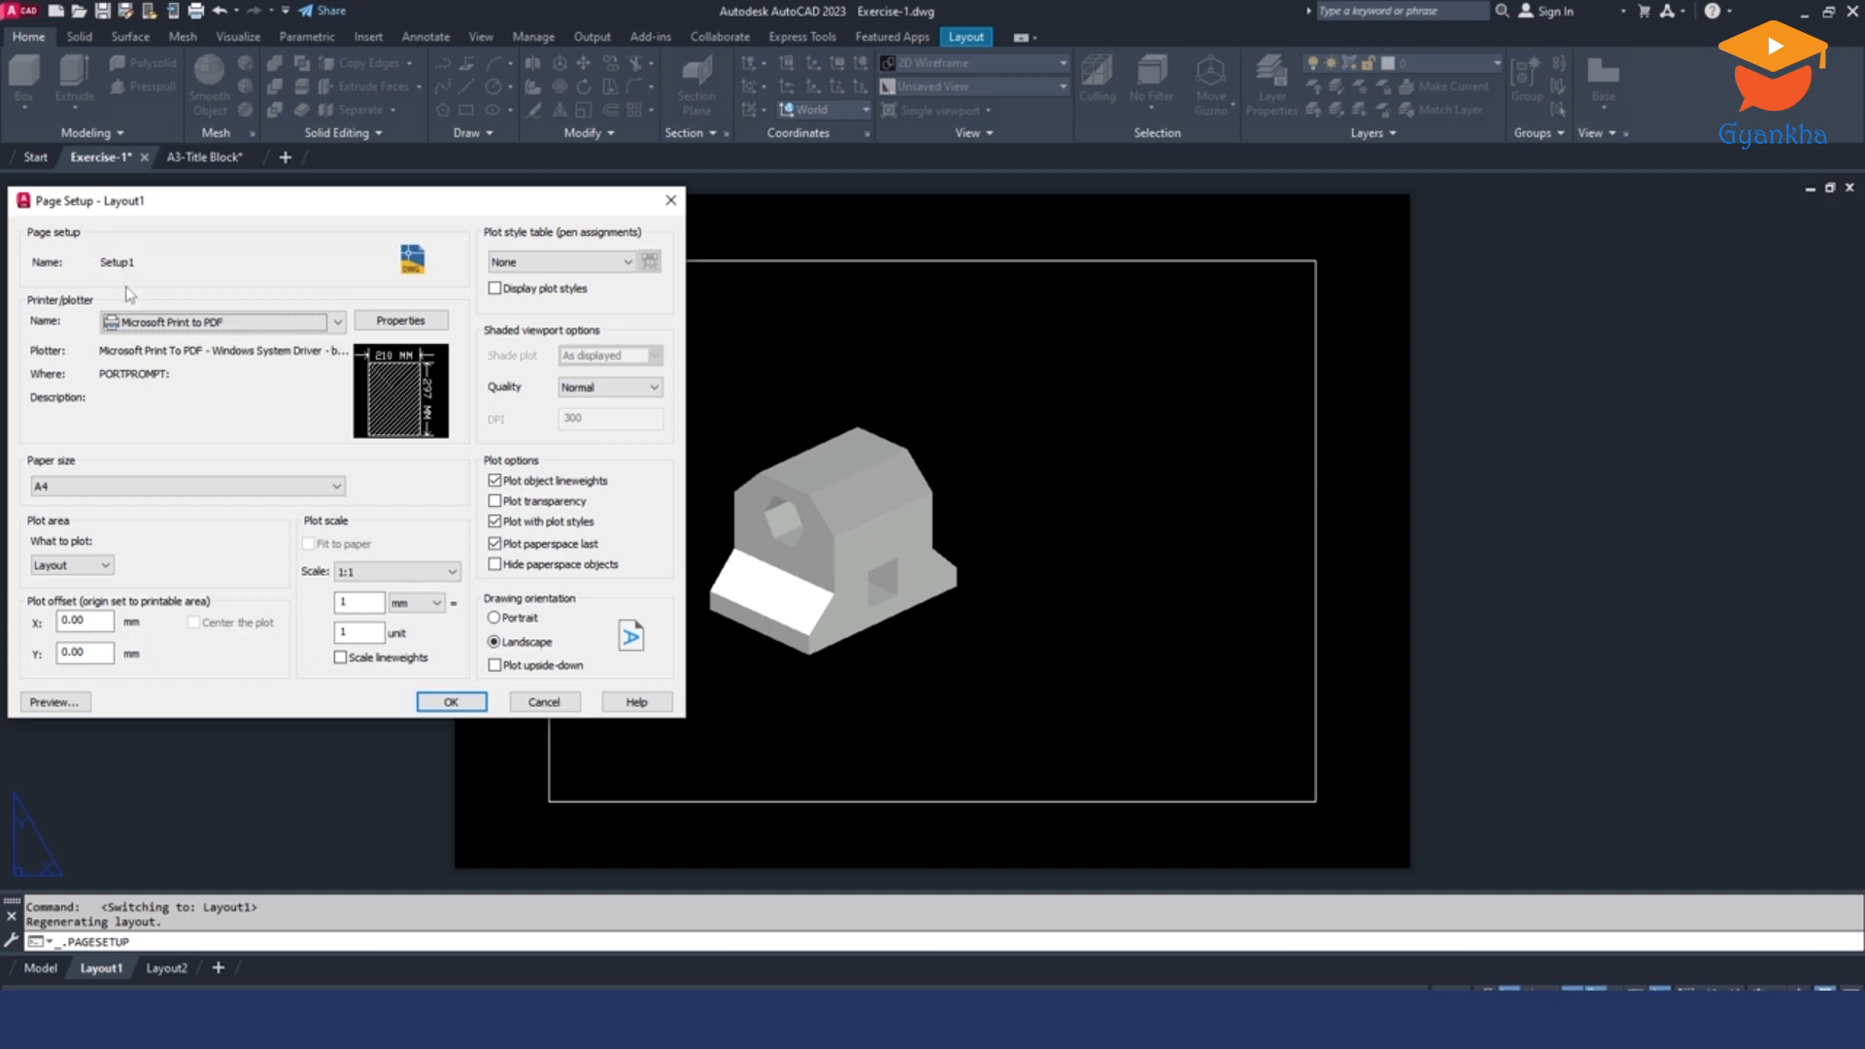
Step: Set the page setup's printer to DWG To PDF.pc3 and paper size to ISO full bleed A3 (420.00 x 297.00 MM)
{"action": "left_click", "coordinate": [158, 328]}
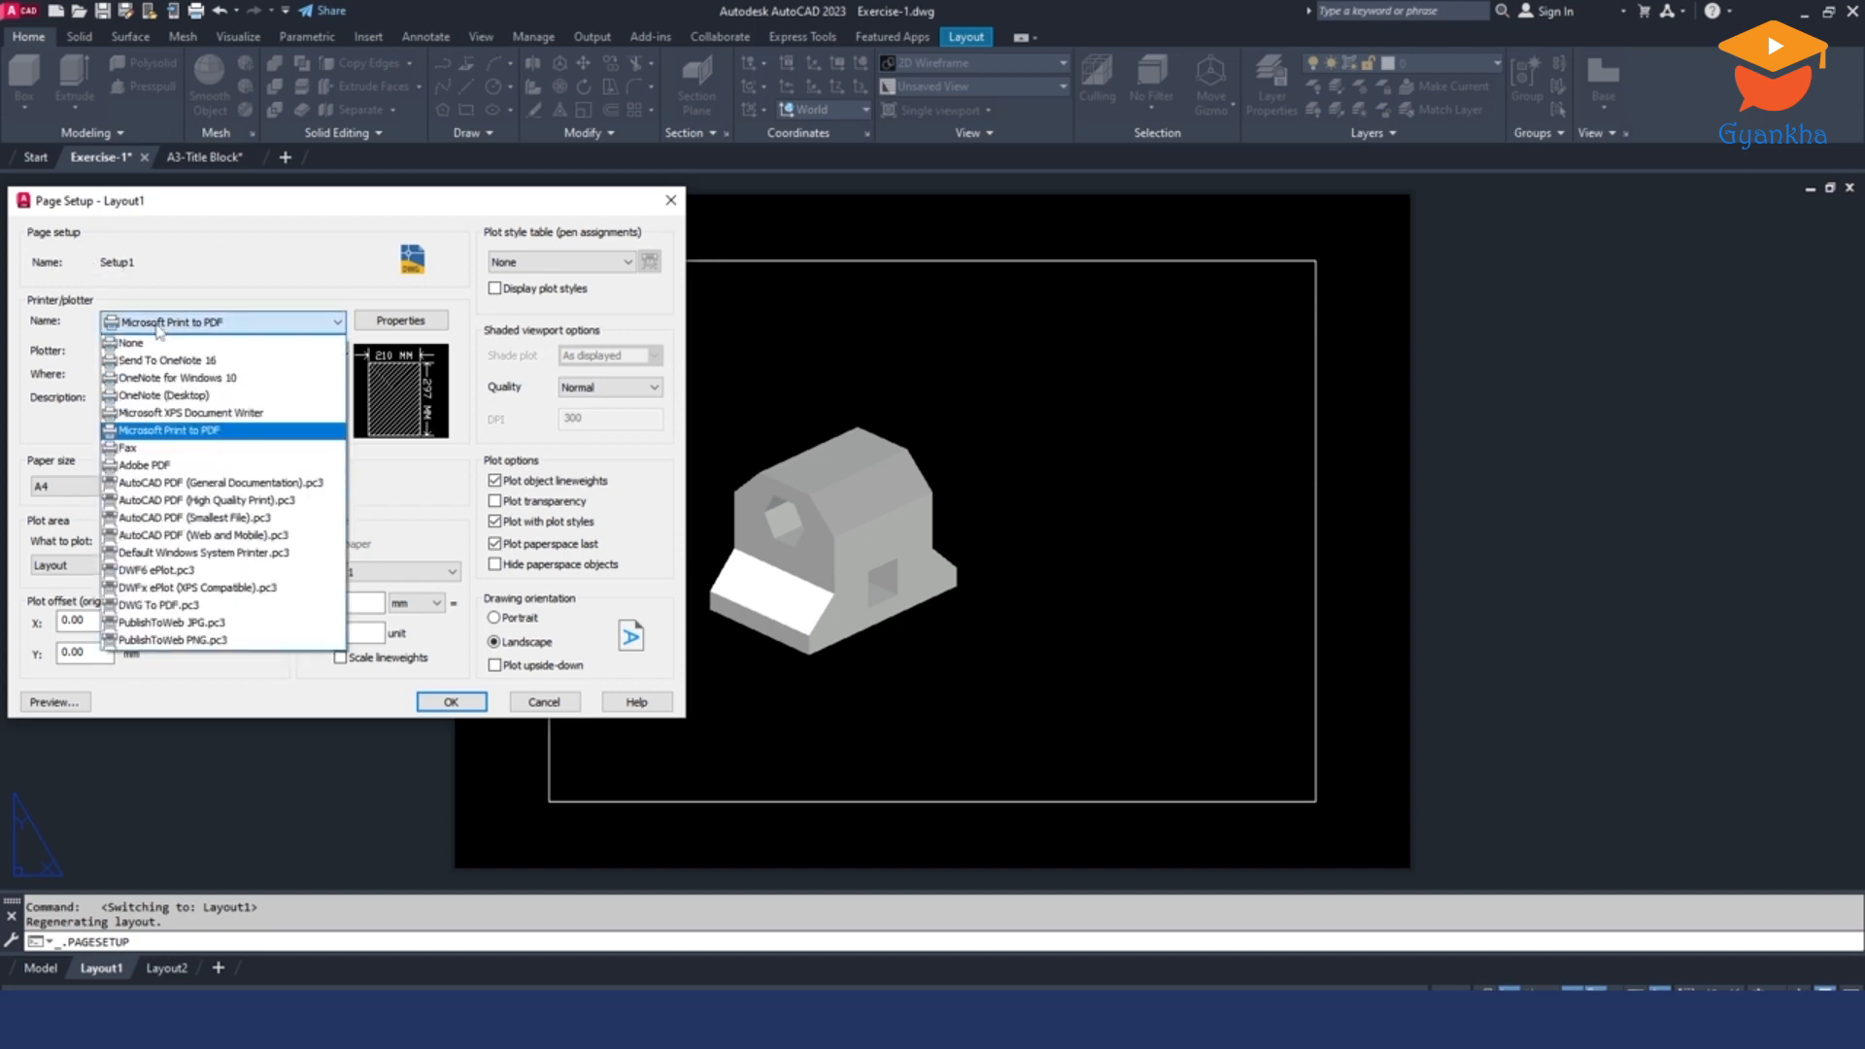
{"action": "left_click", "coordinate": [172, 610]}
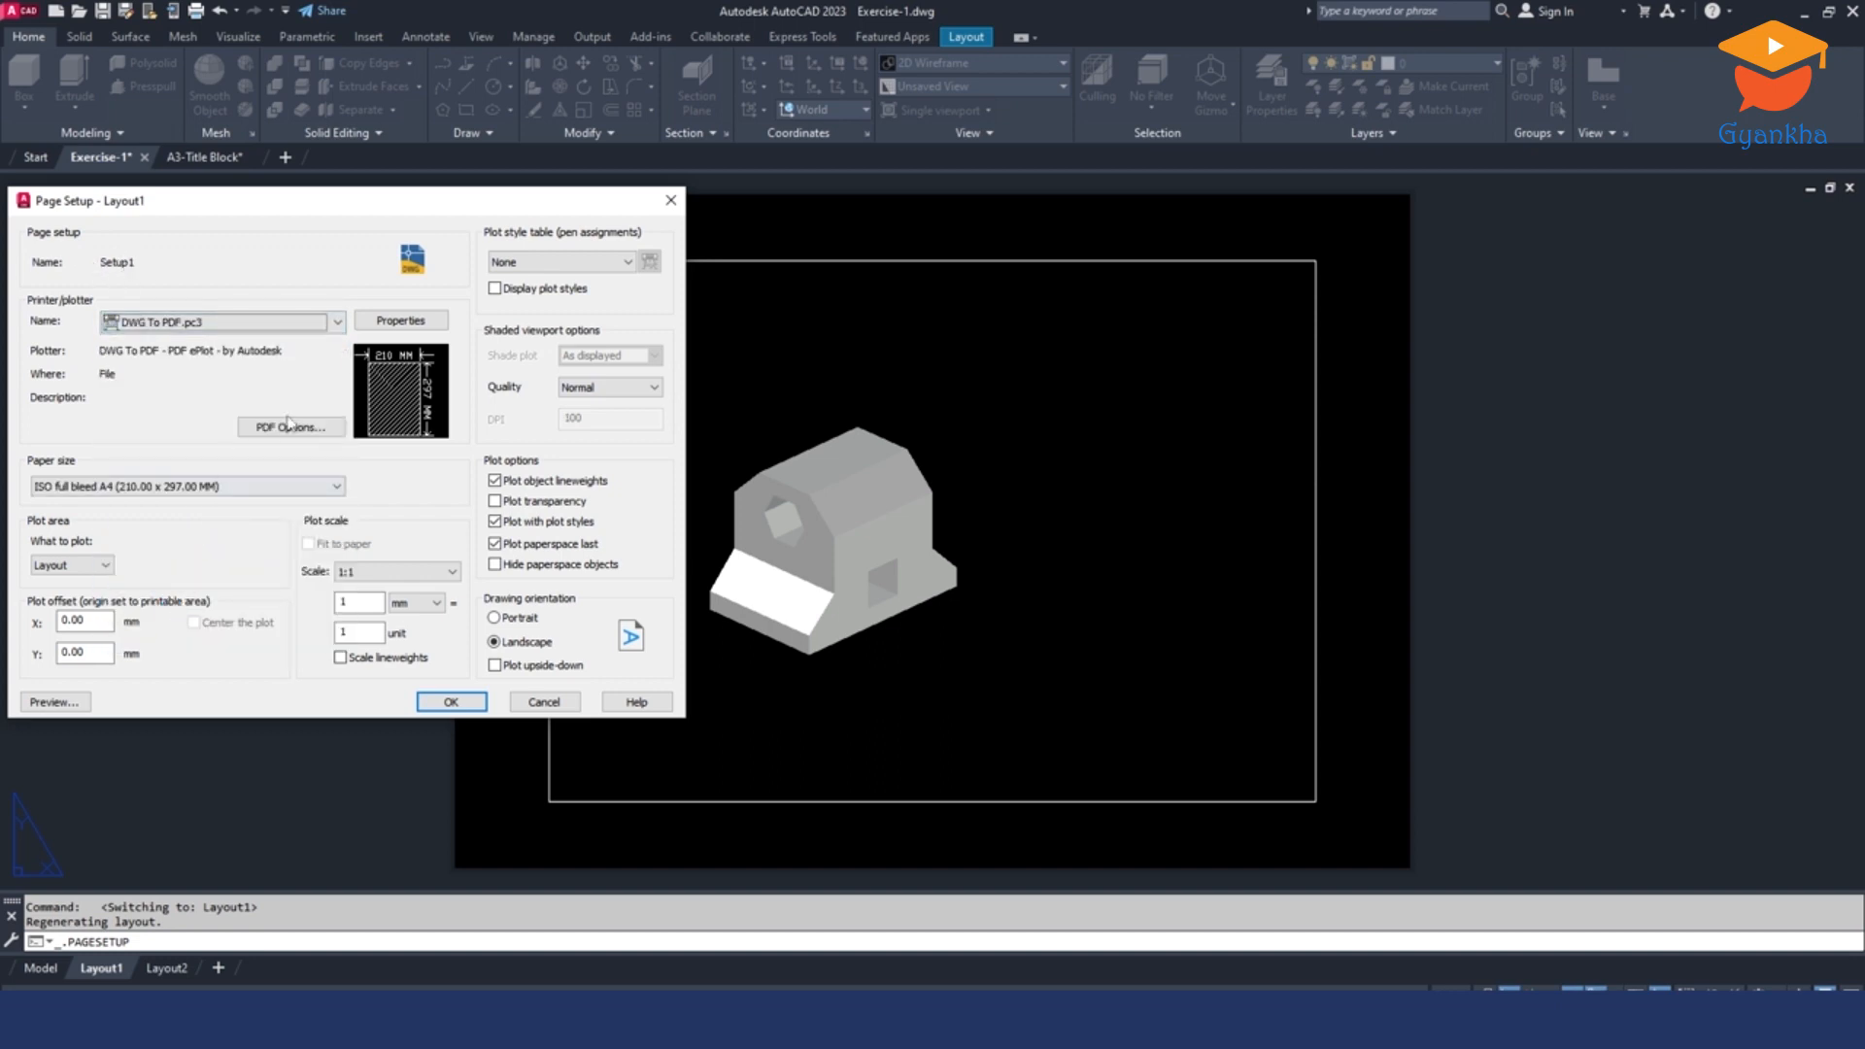
{"action": "left_click", "coordinate": [133, 491]}
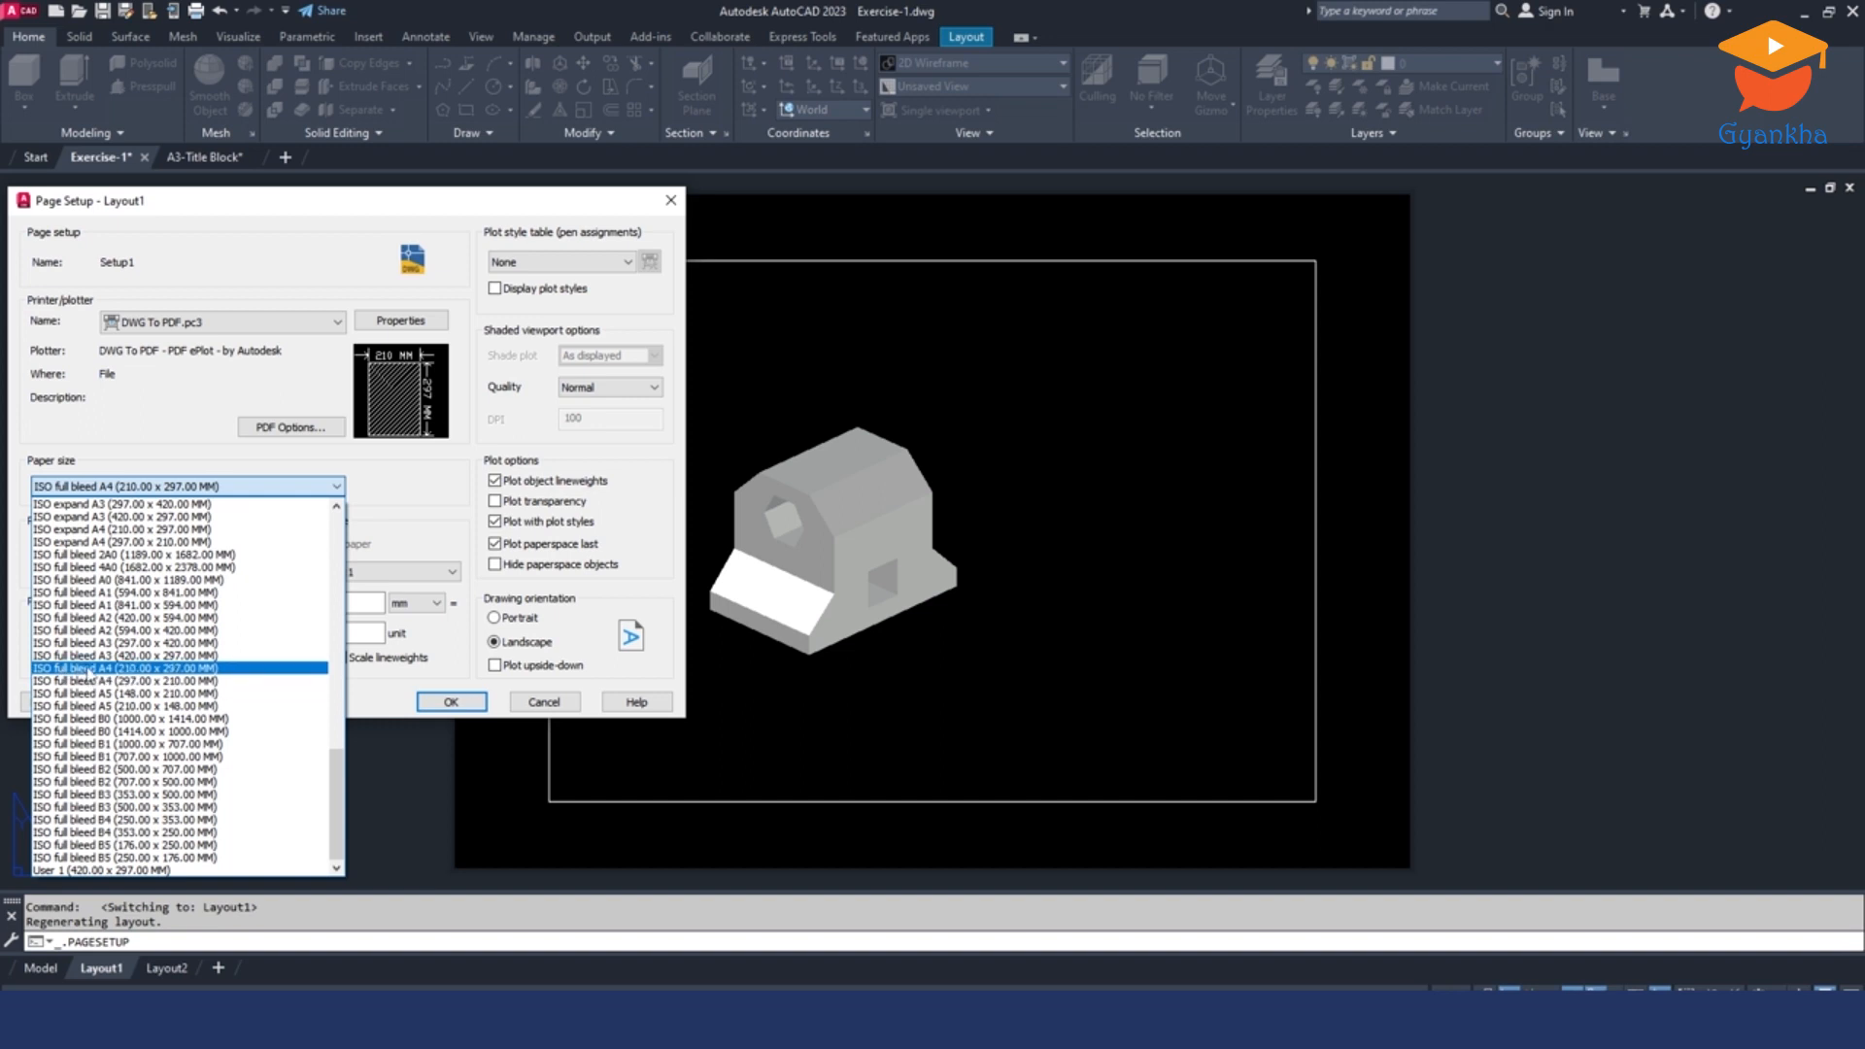
{"action": "left_click", "coordinate": [136, 656]}
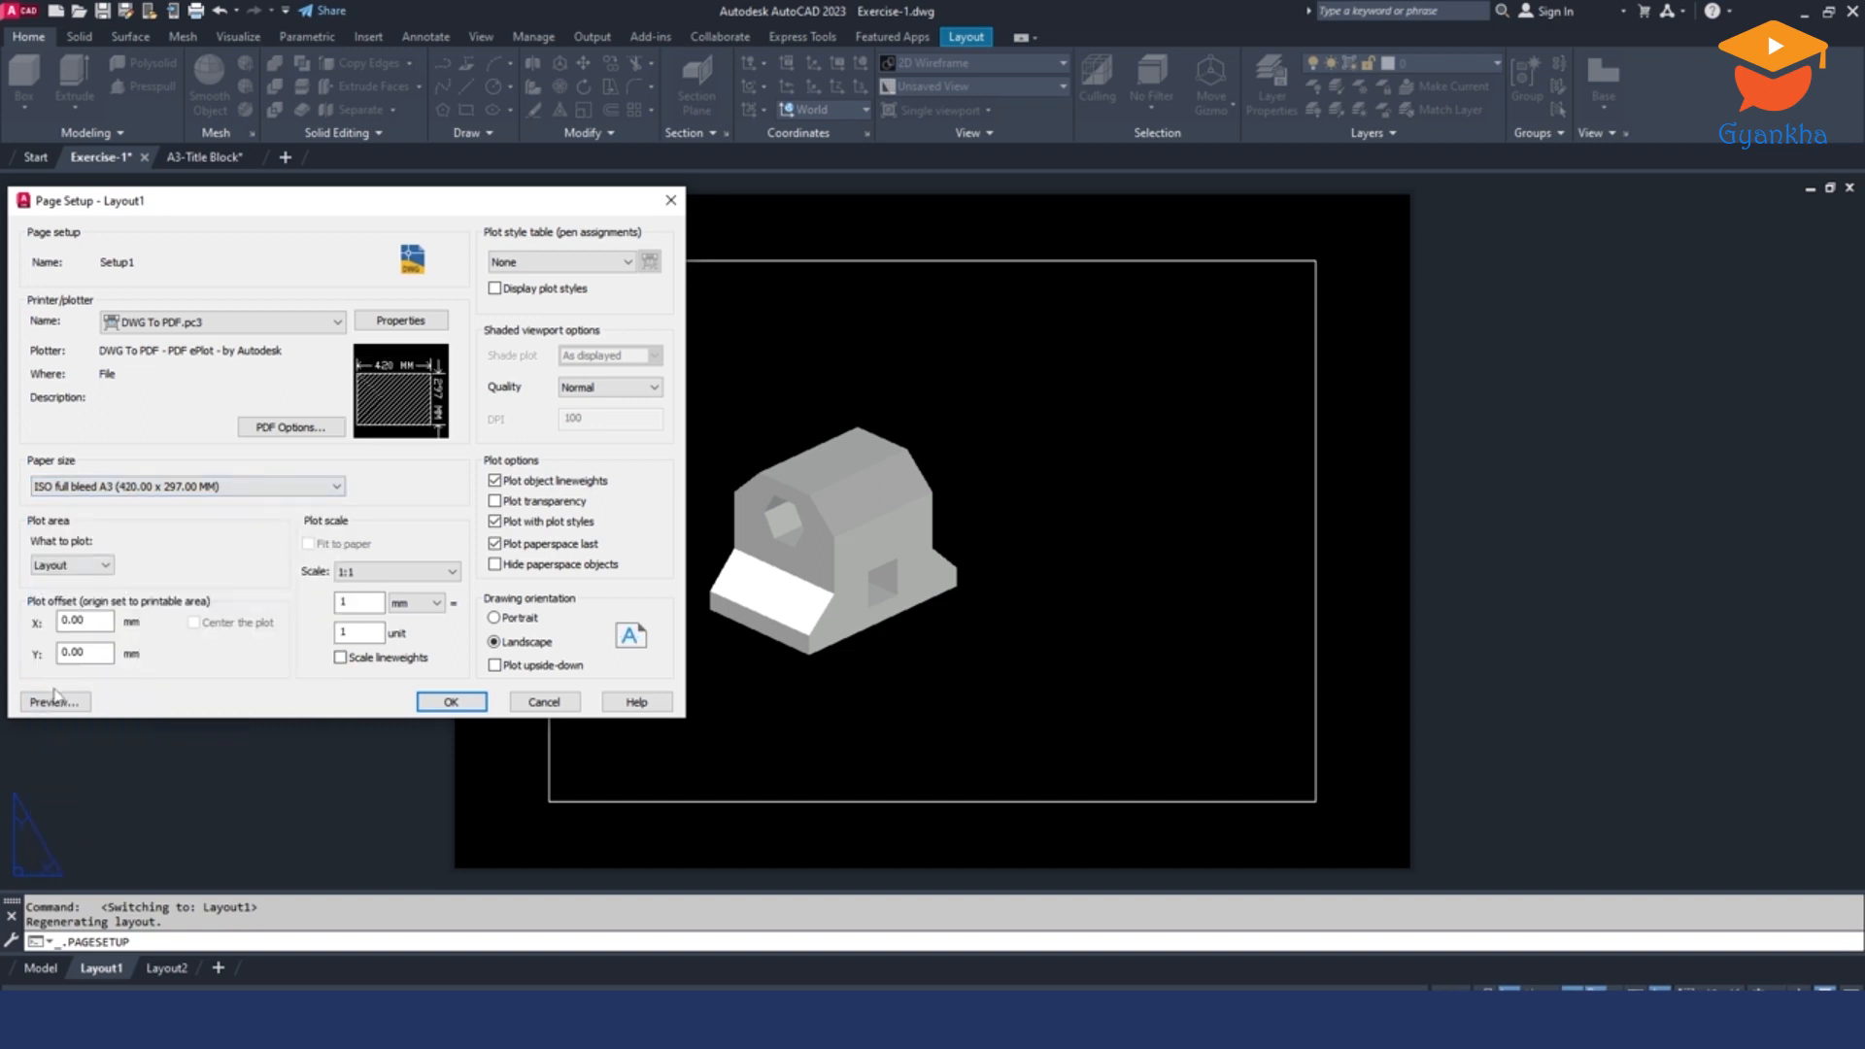
Step: Choose monochrome.ctb as the plot style table and confirm the page setup
{"action": "left_click", "coordinate": [539, 267]}
{"action": "left_click", "coordinate": [532, 375]}
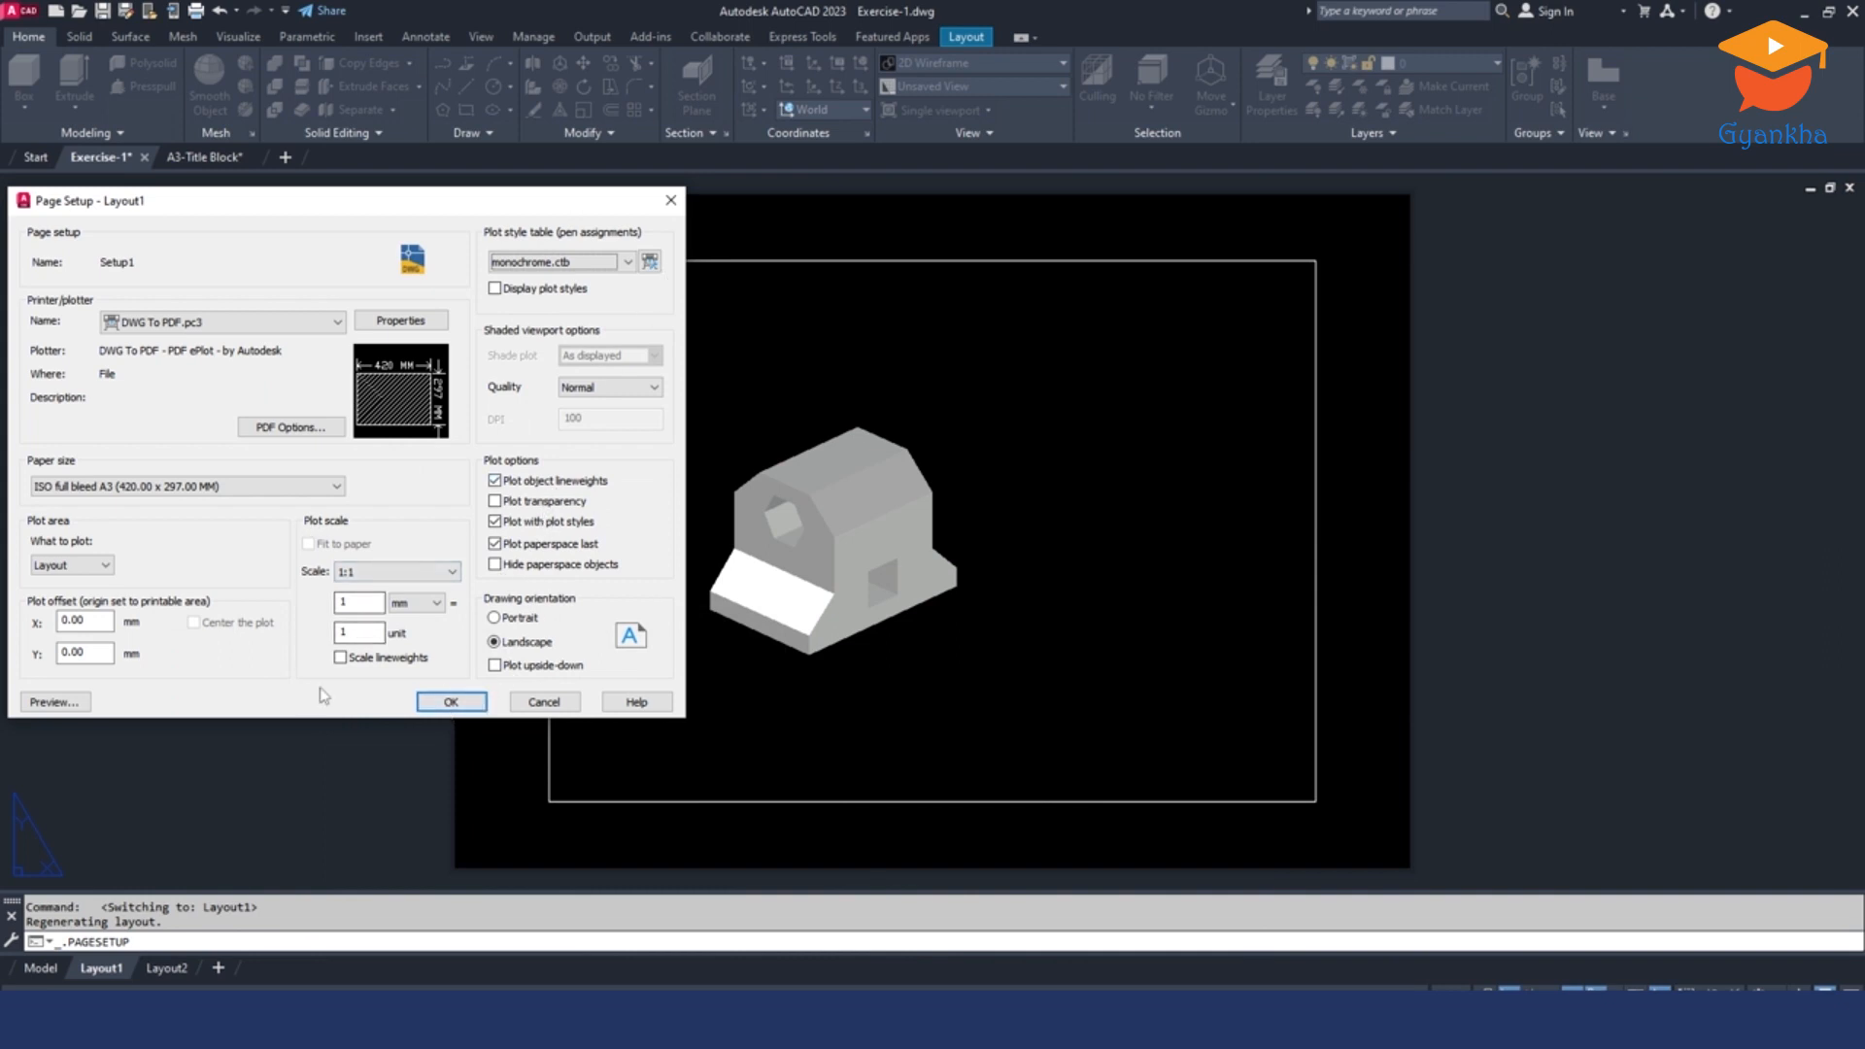
{"action": "left_click", "coordinate": [449, 703]}
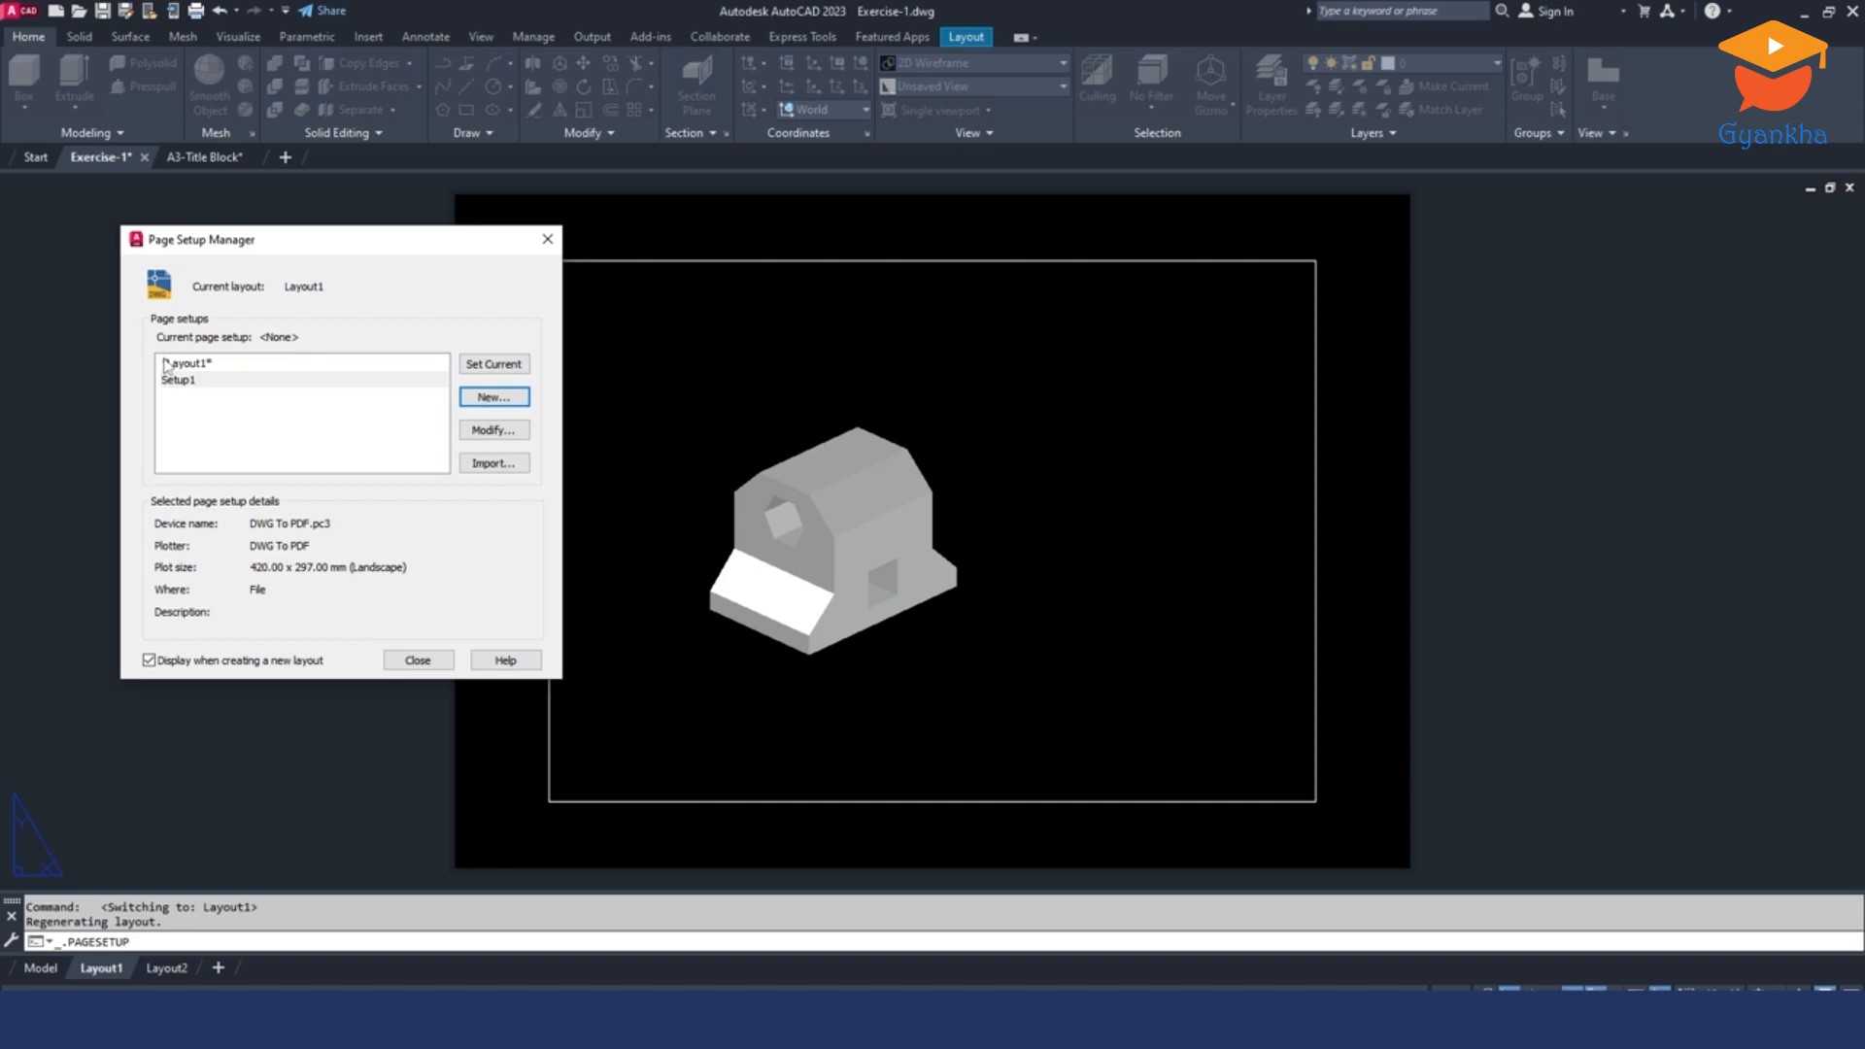
Step: Make Setup1 the current page setup for Layout1 and close the page setup manager
{"action": "left_click", "coordinate": [180, 380]}
{"action": "left_click", "coordinate": [494, 364]}
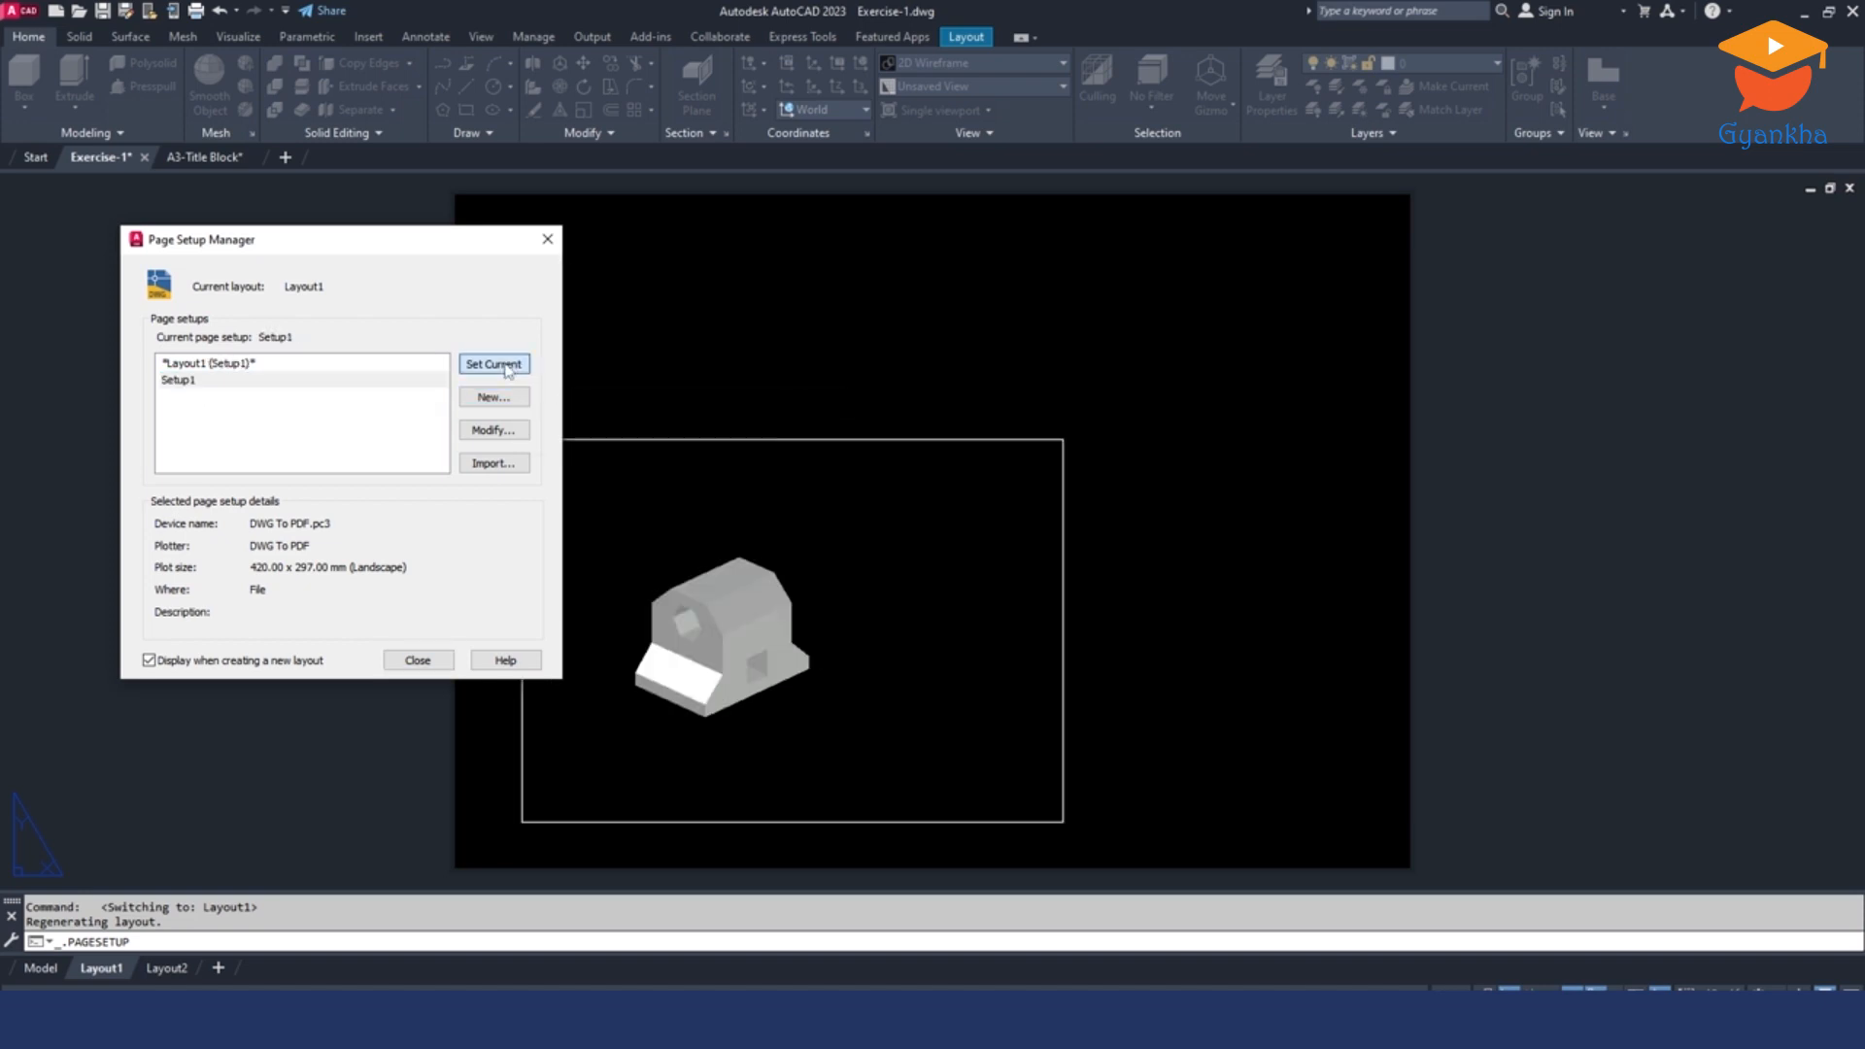
{"action": "left_click", "coordinate": [409, 660]}
Step: Delete the existing viewport from Layout1
{"action": "left_click", "coordinate": [762, 400]}
{"action": "left_click", "coordinate": [690, 463]}
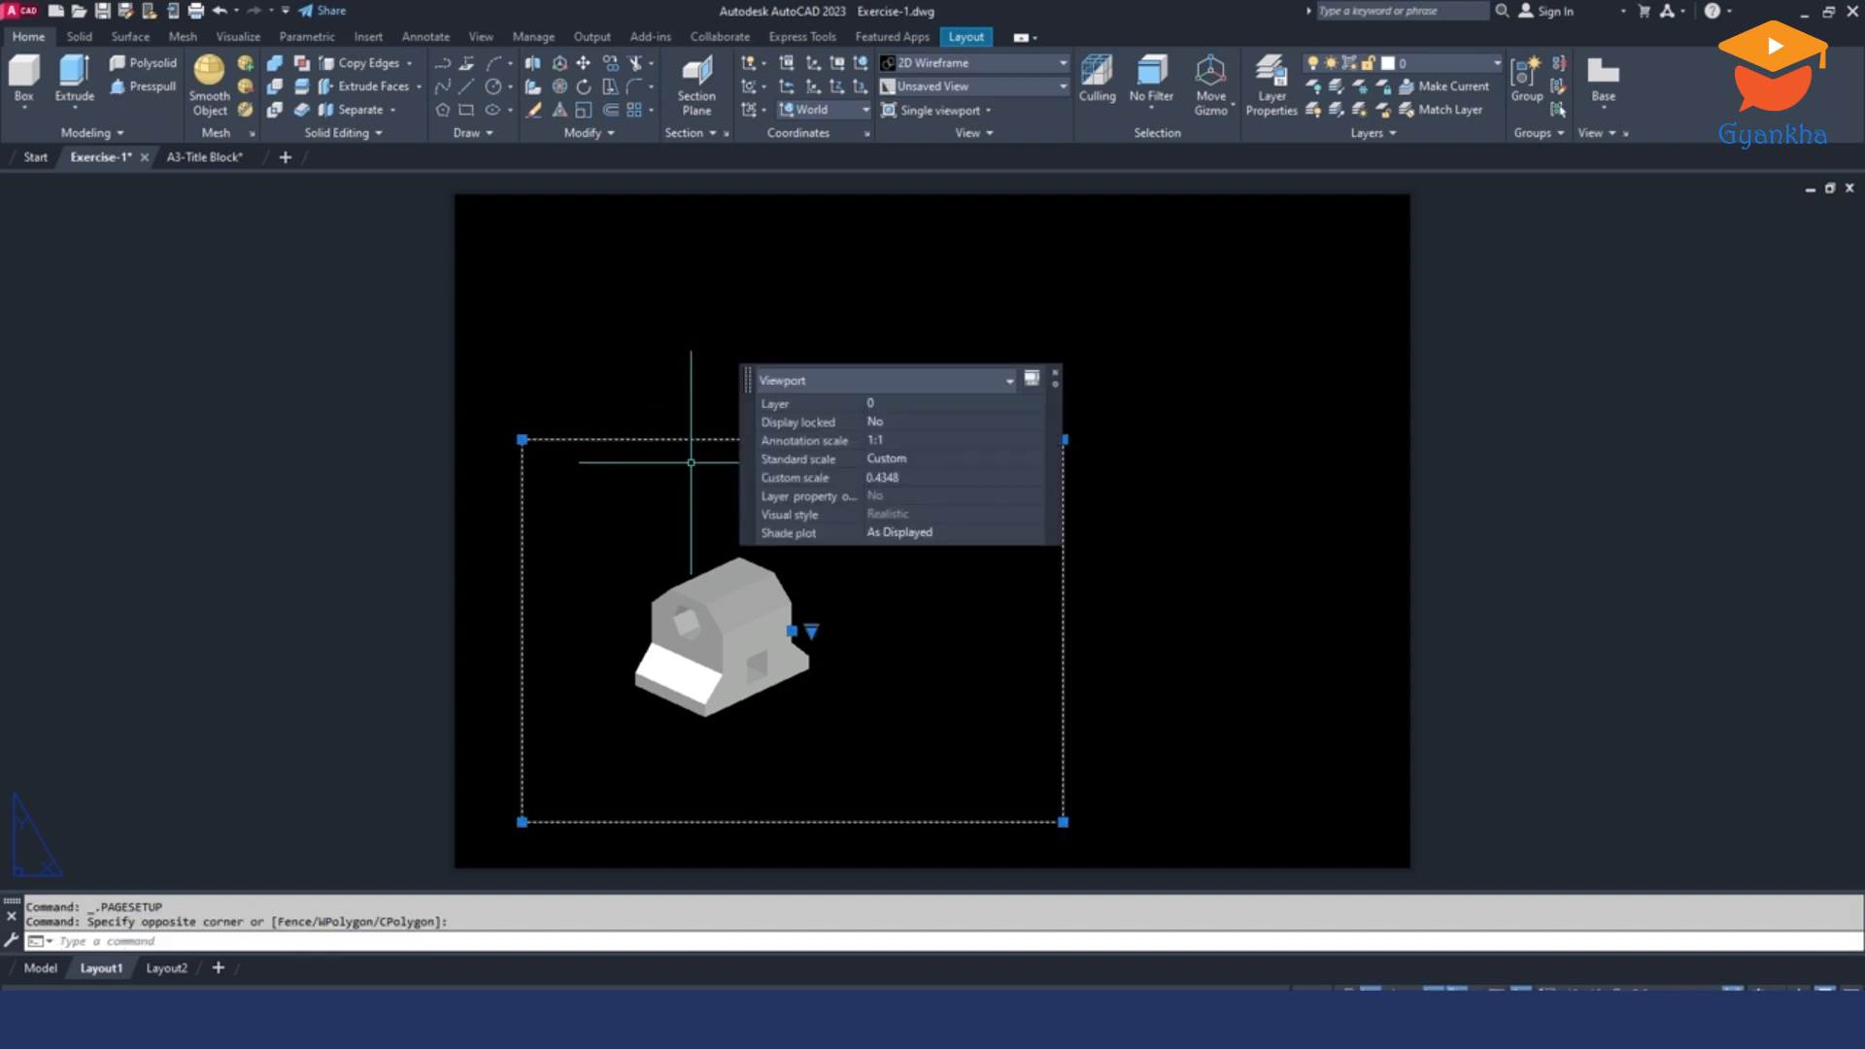
{"action": "key", "text": "Delete"}
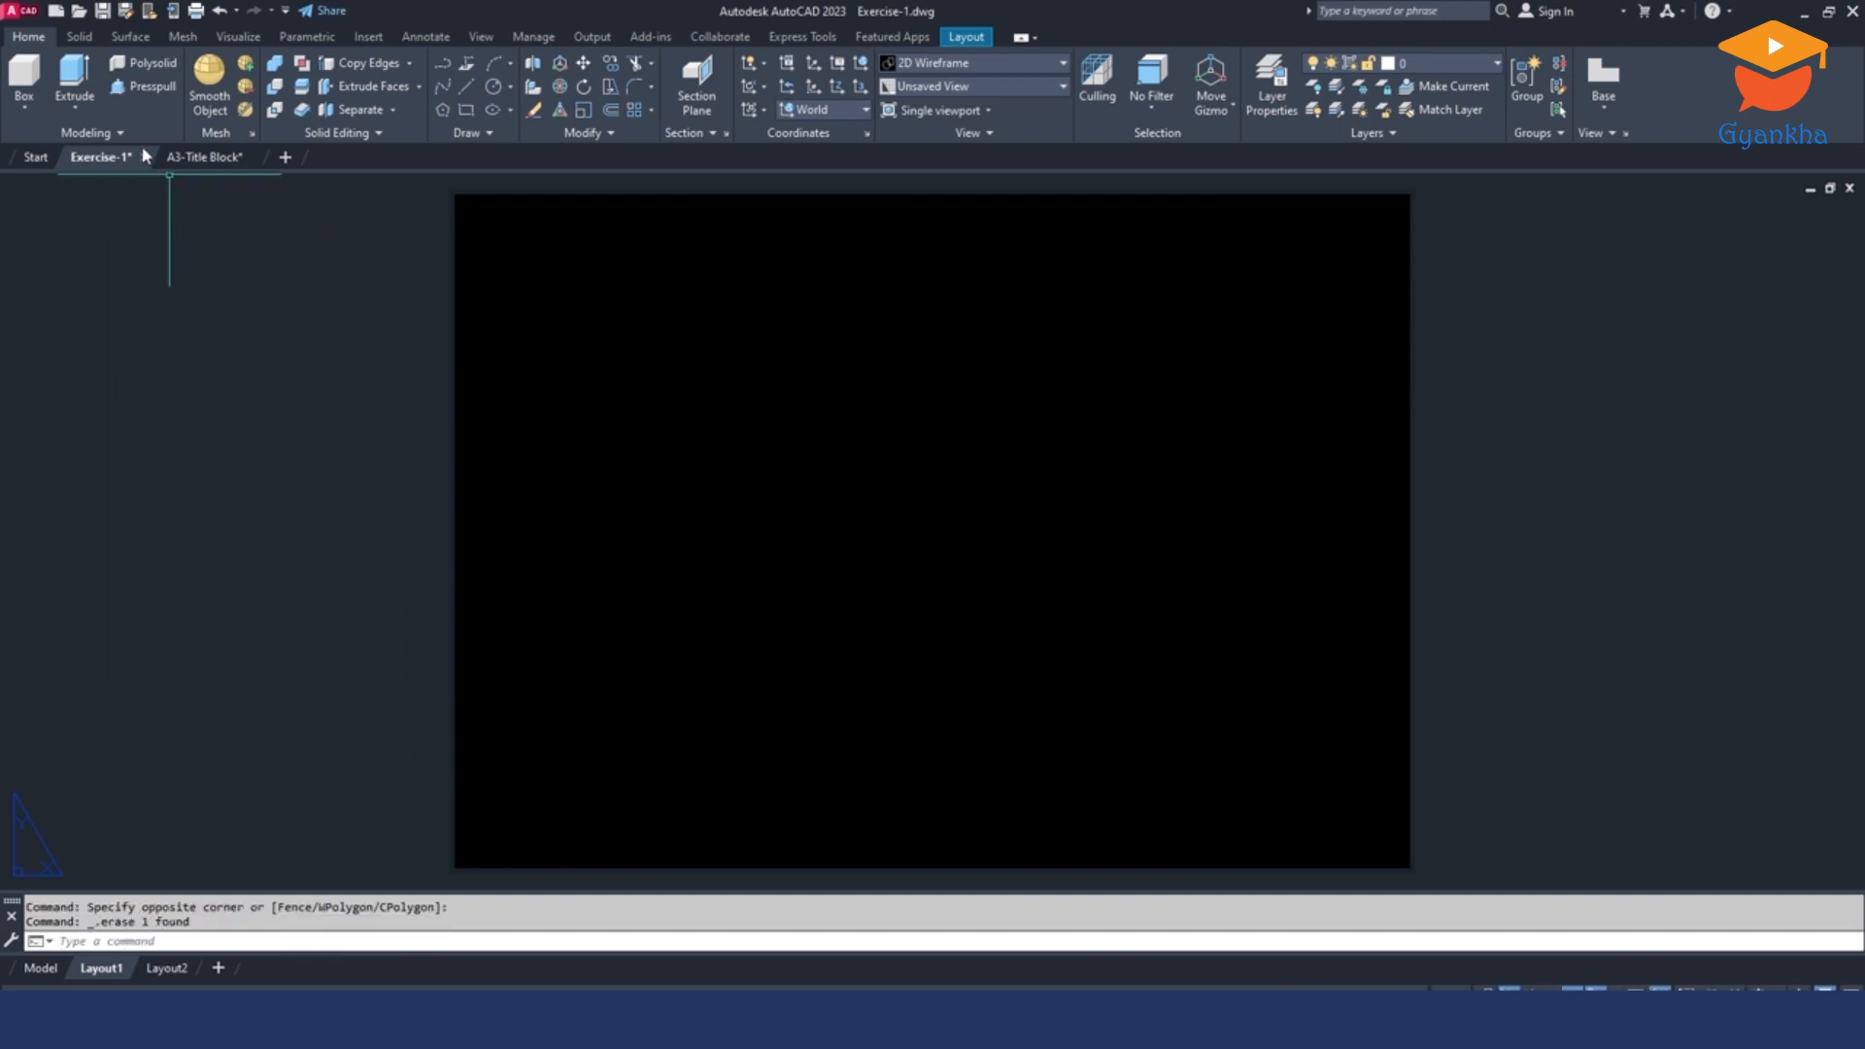
Step: In the A3-Title Block drawing, copy the A3 title block using its lower-left corner as base point
{"action": "left_click", "coordinate": [191, 163]}
{"action": "scroll", "coordinate": [1244, 563], "scroll_direction": "down", "scroll_amount": 2}
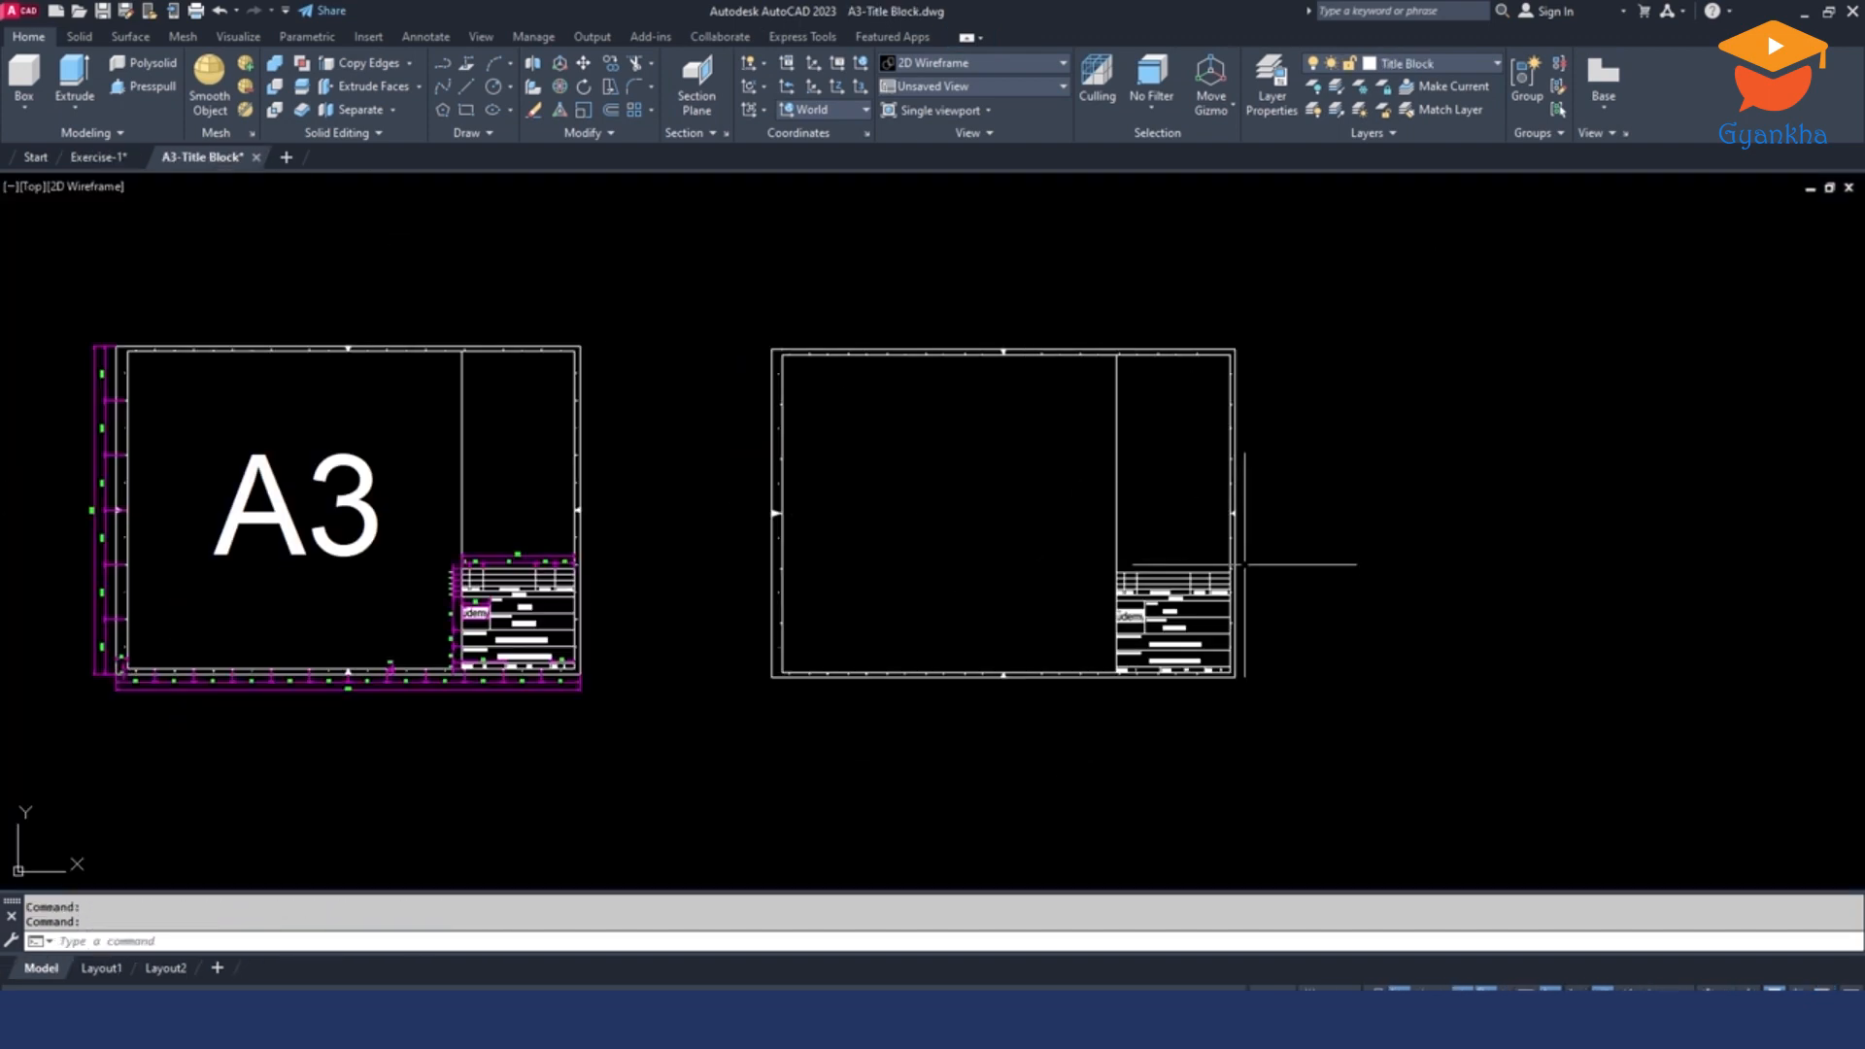
{"action": "scroll", "coordinate": [1021, 656], "scroll_direction": "up", "scroll_amount": 4}
{"action": "middle_click_drag", "start_coordinate": [587, 628], "coordinate": [728, 632]}
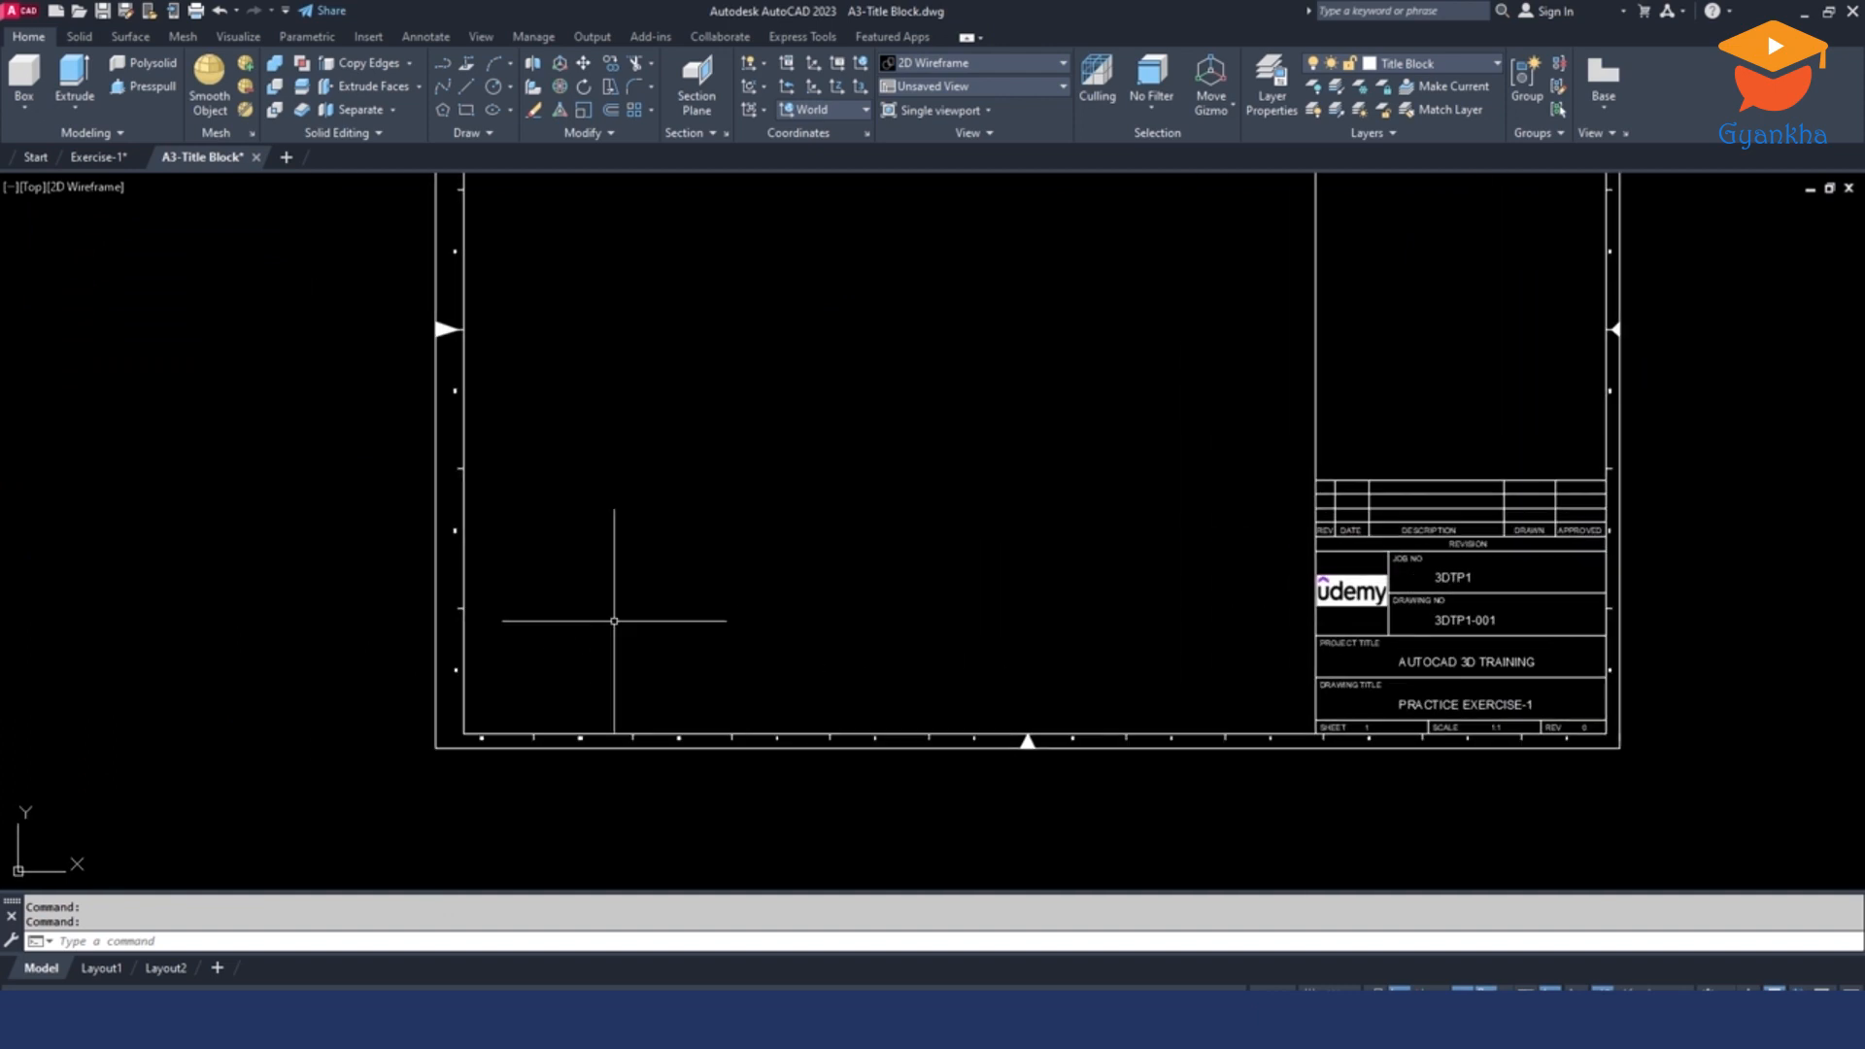
{"action": "key", "text": "ctrl+shift+c"}
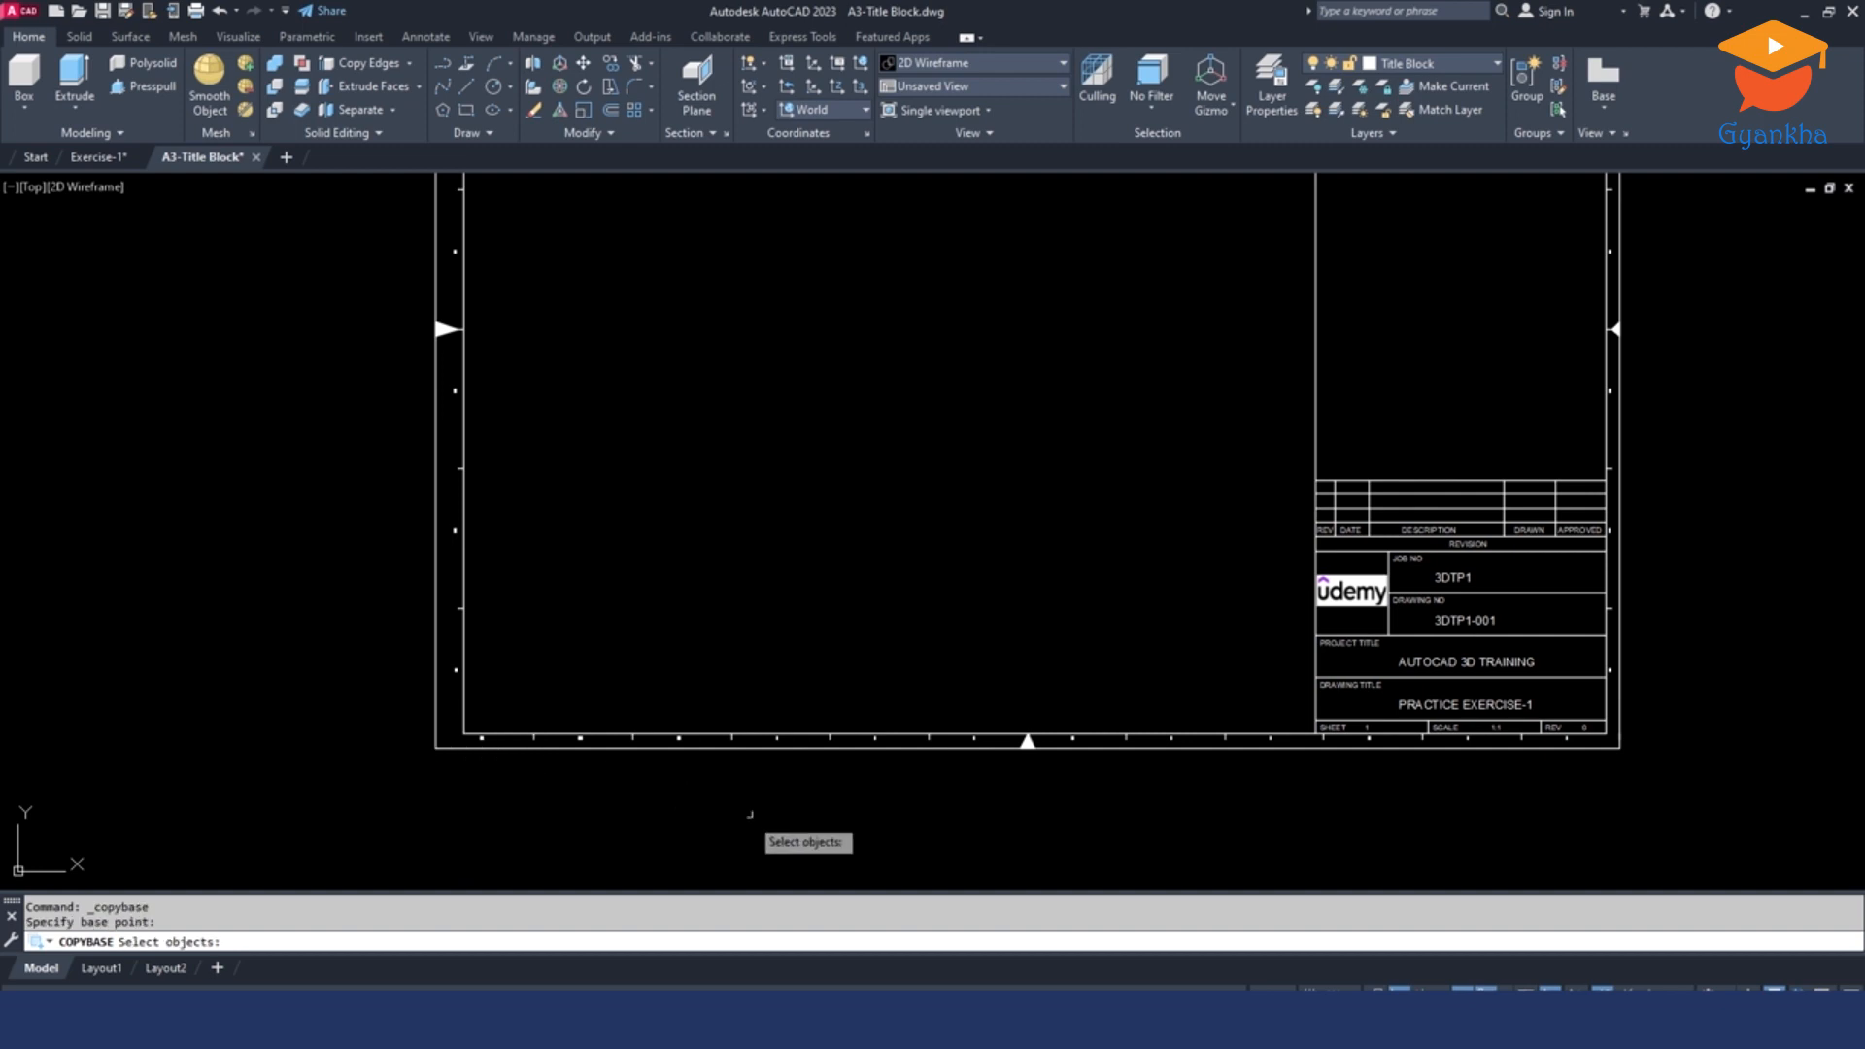
{"action": "left_click", "coordinate": [436, 739]}
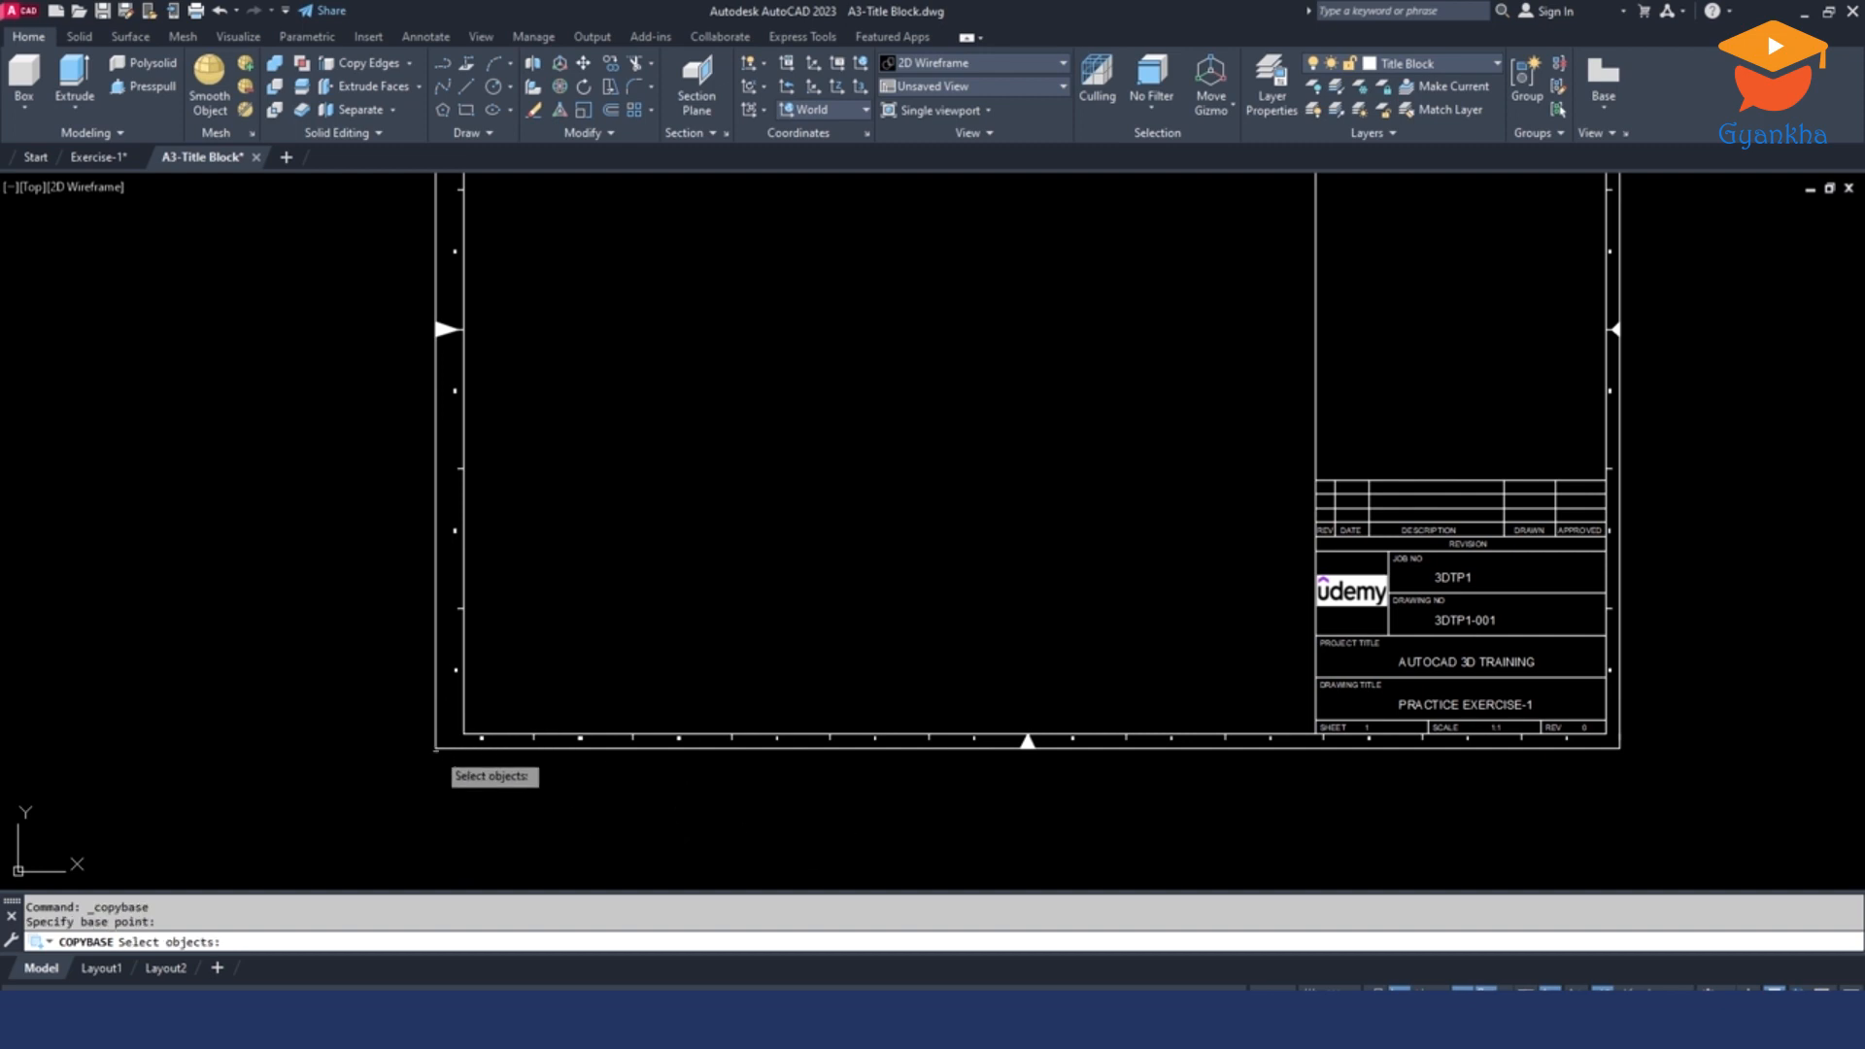
{"action": "left_click", "coordinate": [504, 733]}
{"action": "scroll", "coordinate": [596, 713], "scroll_direction": "down", "scroll_amount": 4}
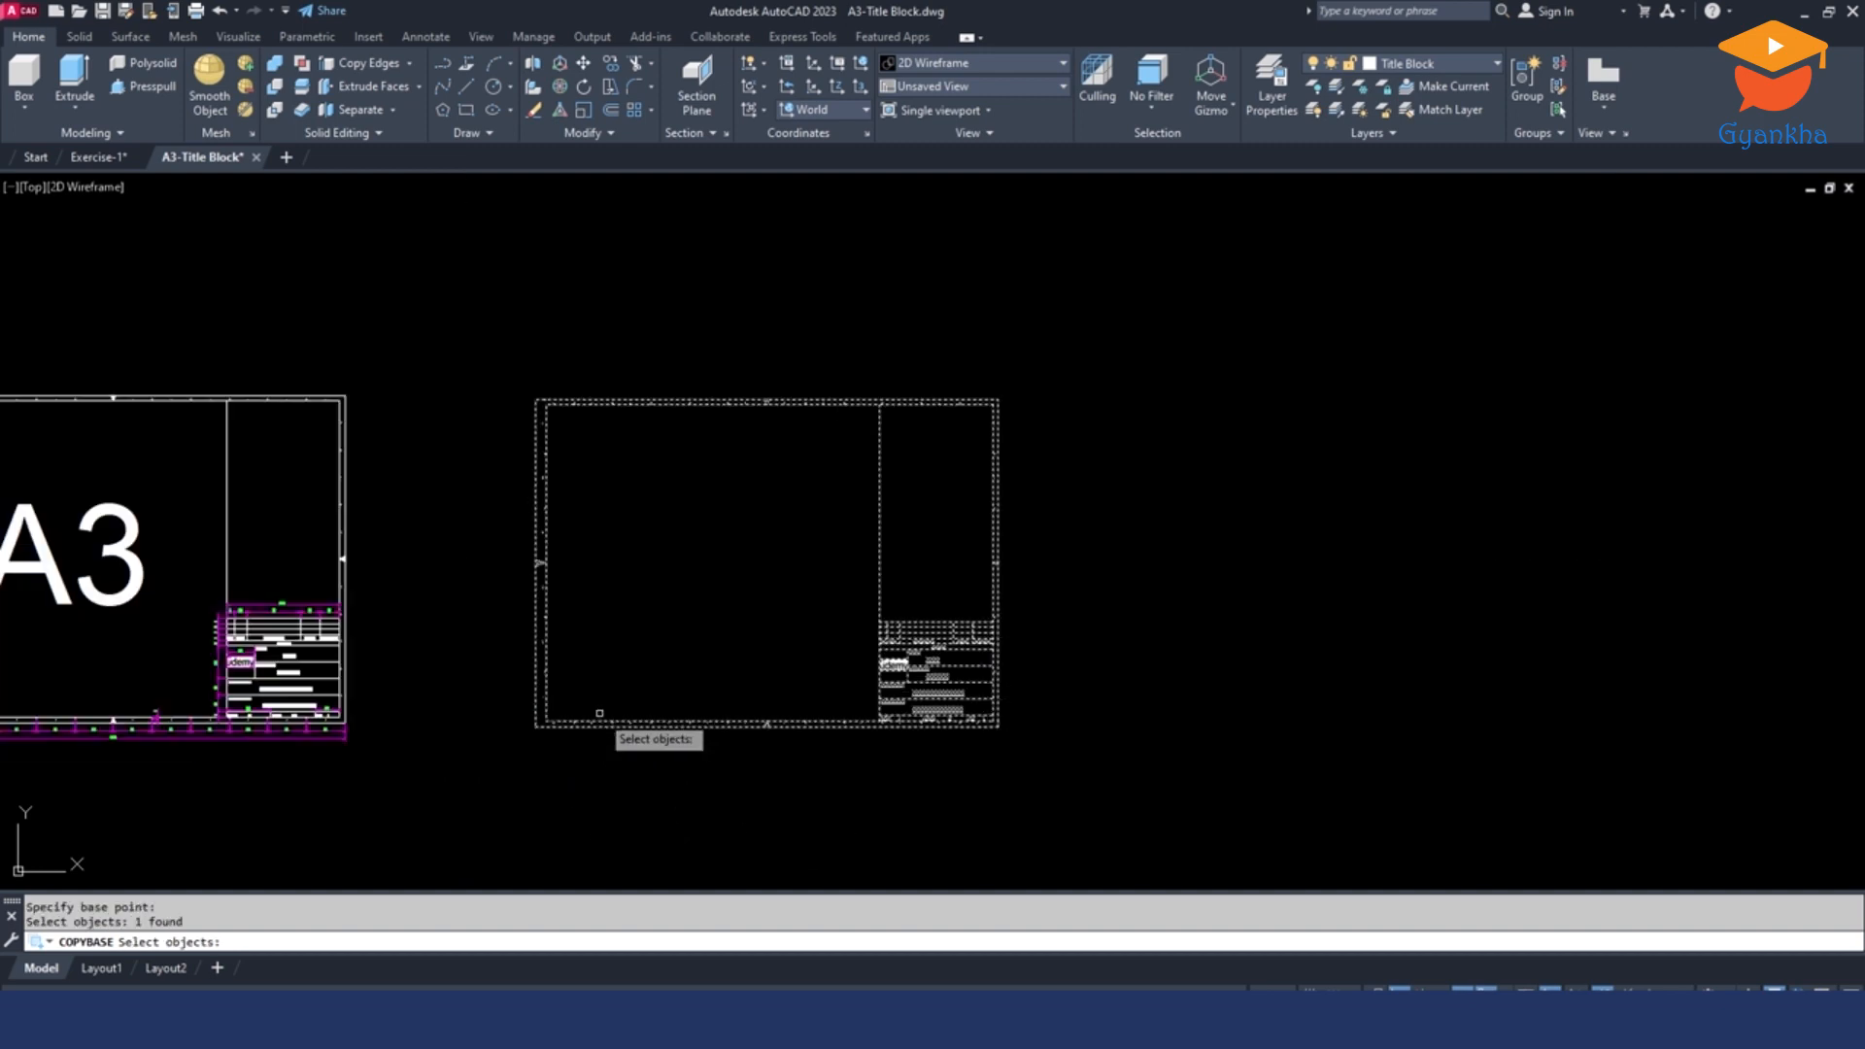
{"action": "key", "text": "Return"}
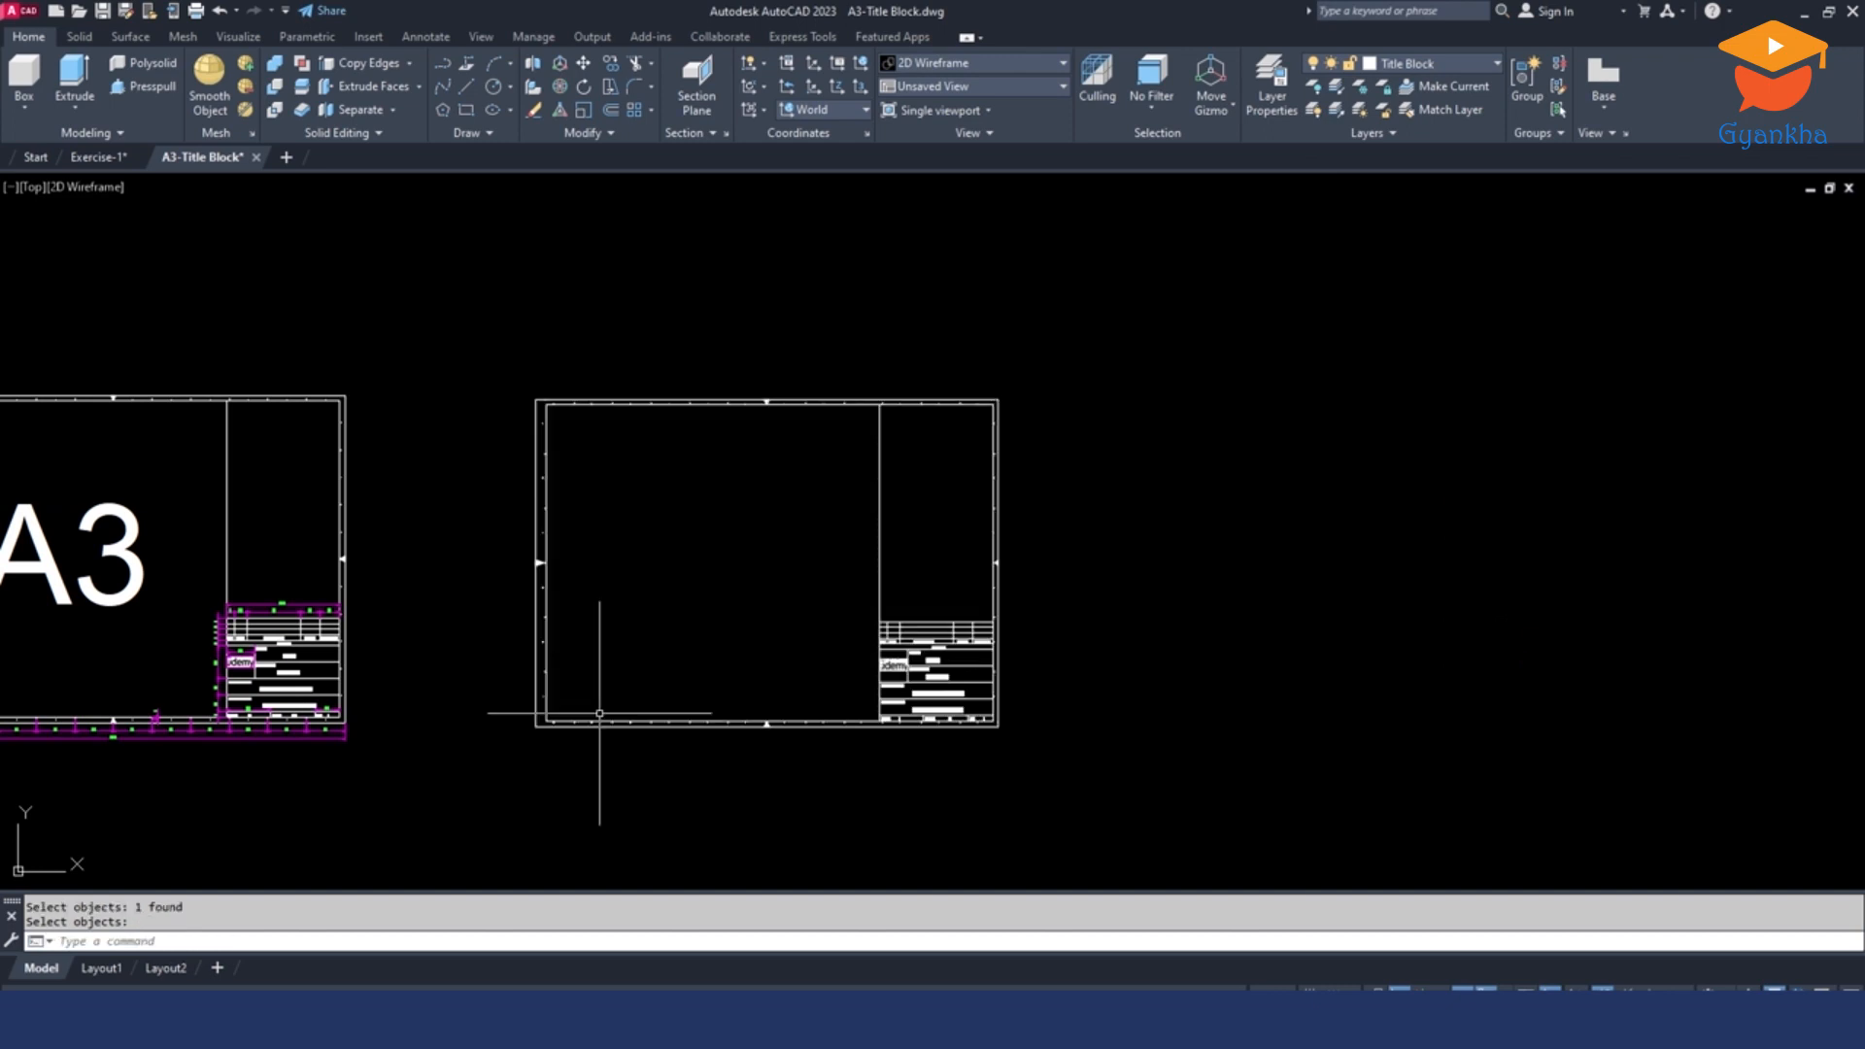
Step: Paste the title block into Exercise-1's Layout1 at insertion point 0,0
{"action": "left_click", "coordinate": [98, 163]}
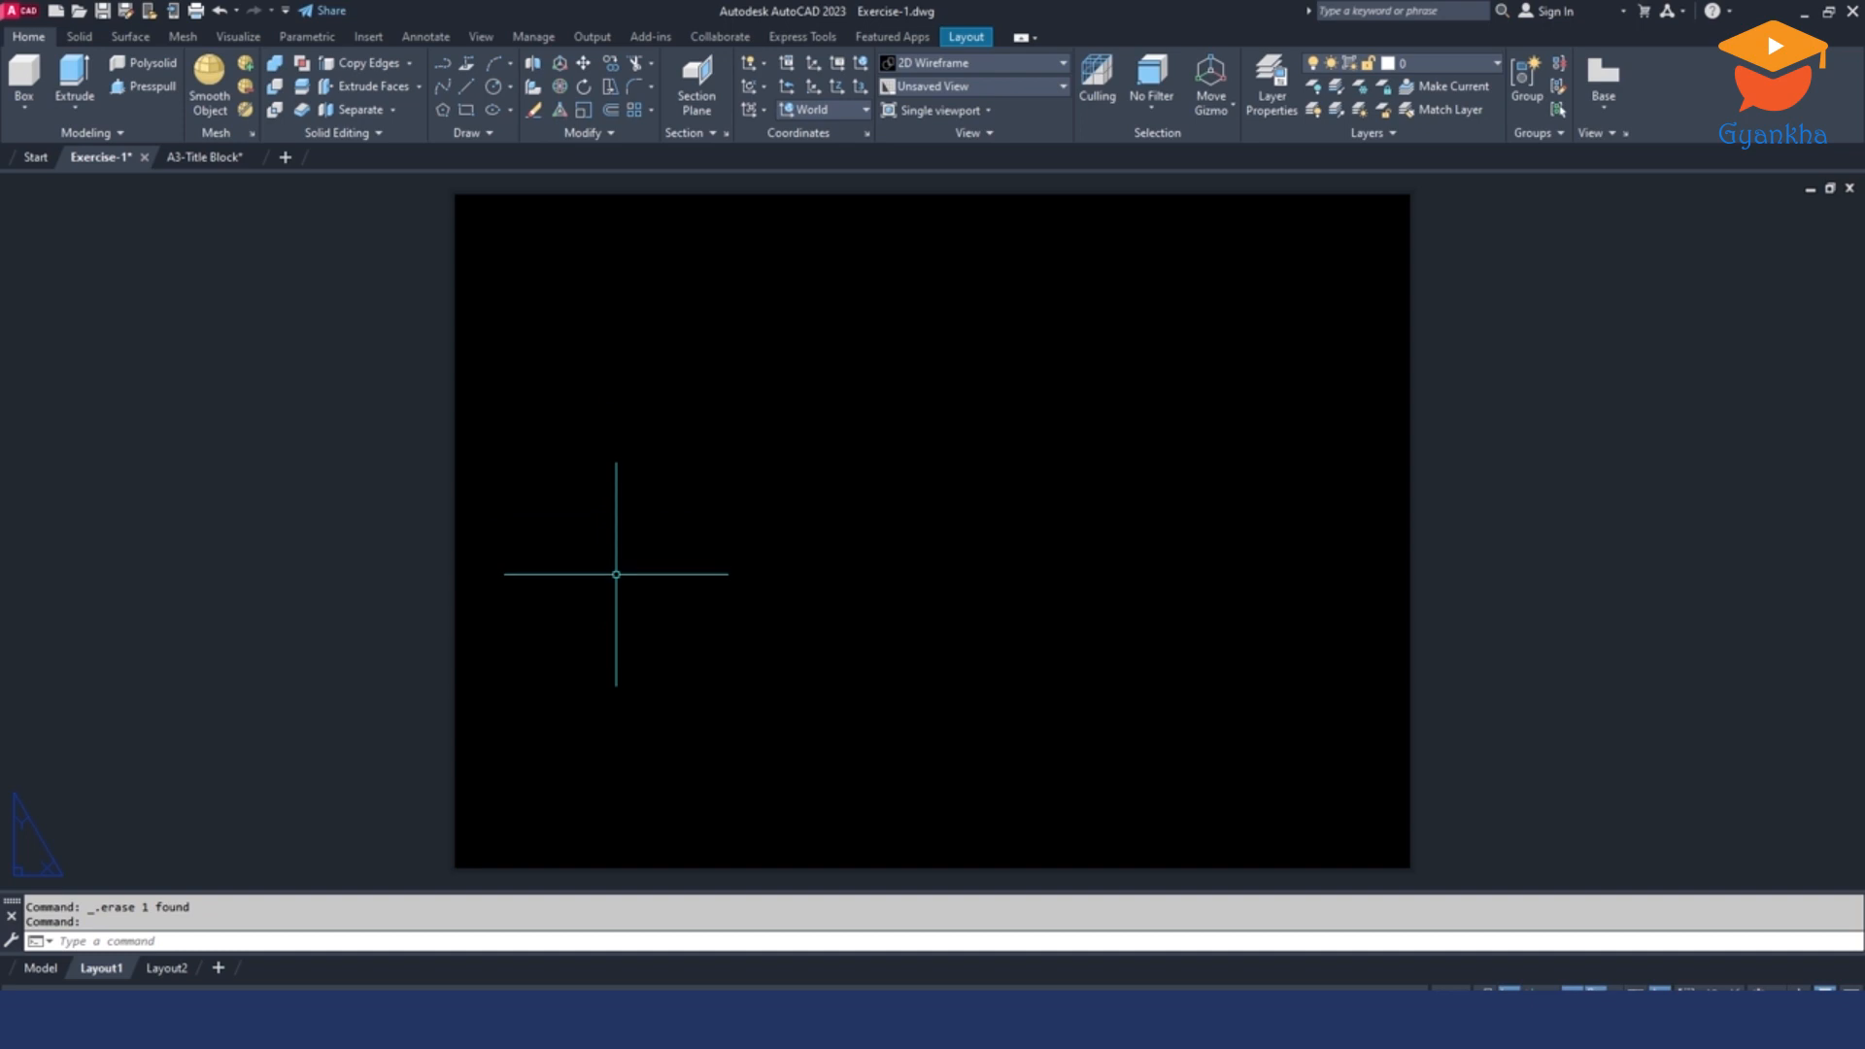
{"action": "key", "text": "ctrl+v"}
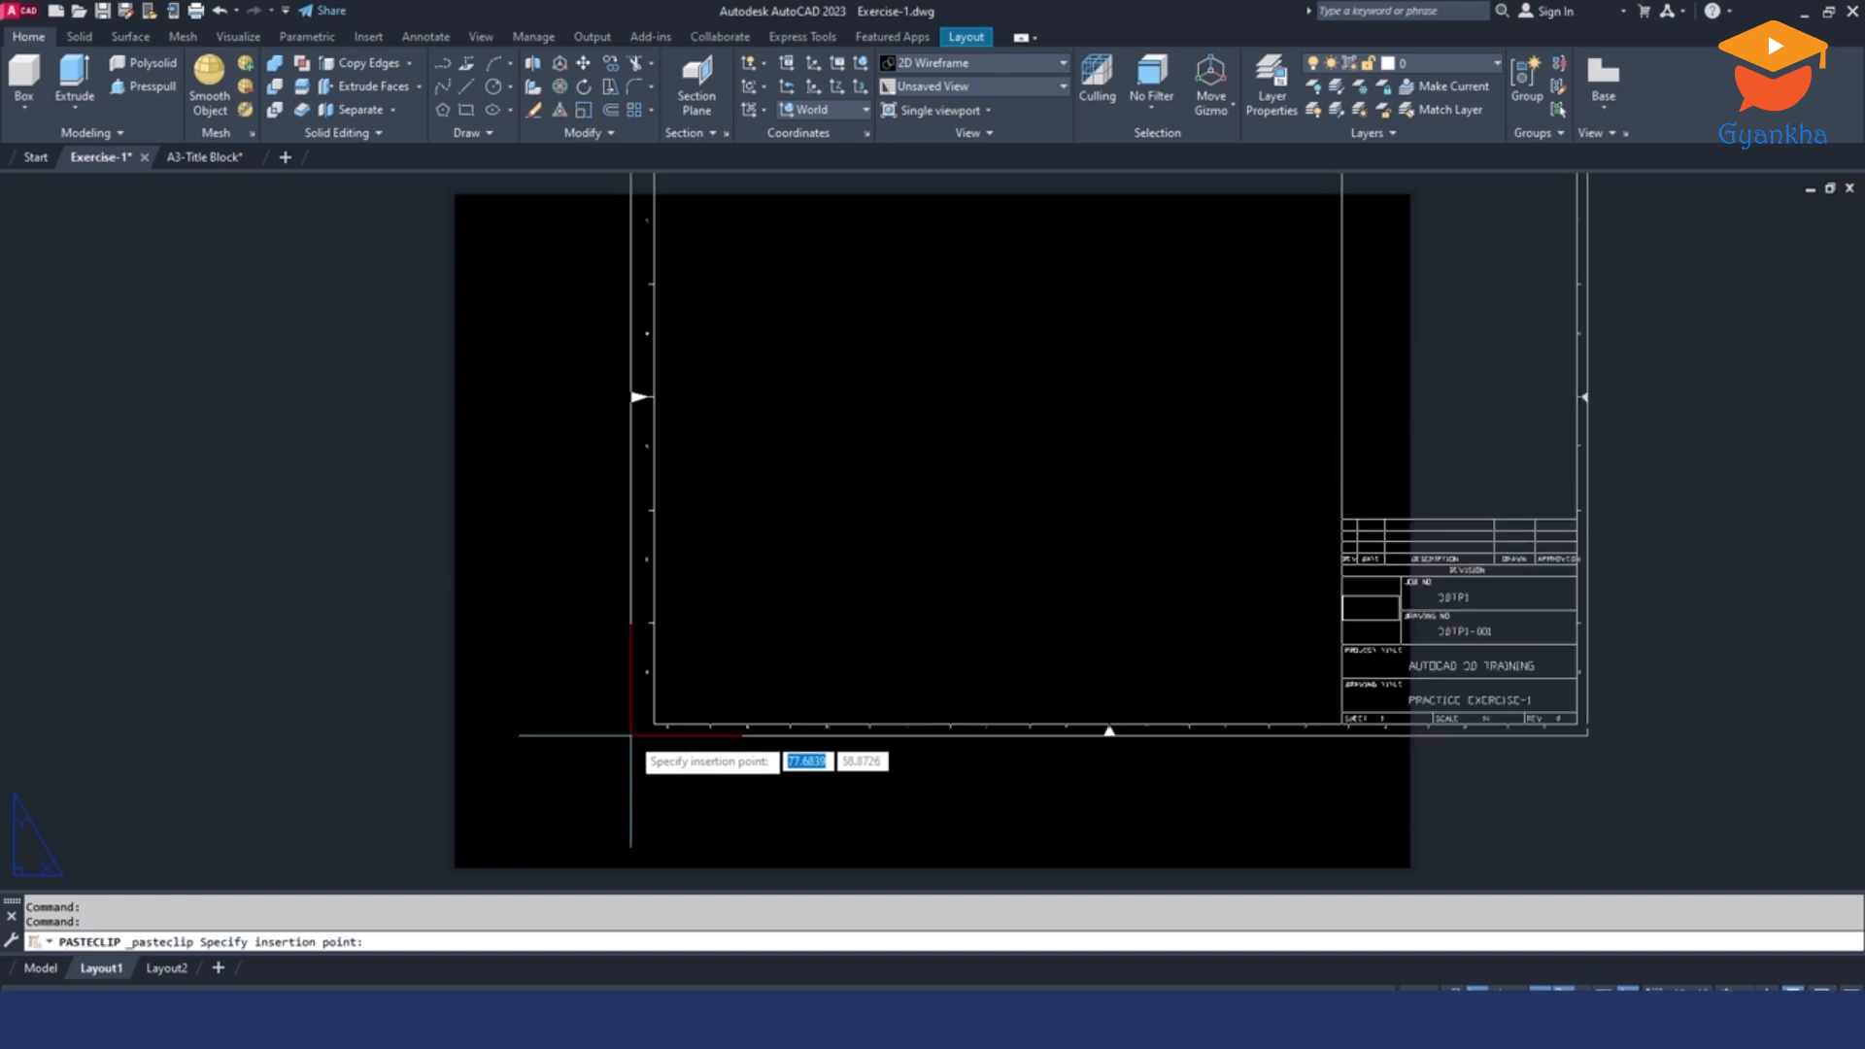
{"action": "type", "text": "0"}
{"action": "key", "text": "Tab"}
{"action": "type", "text": "0"}
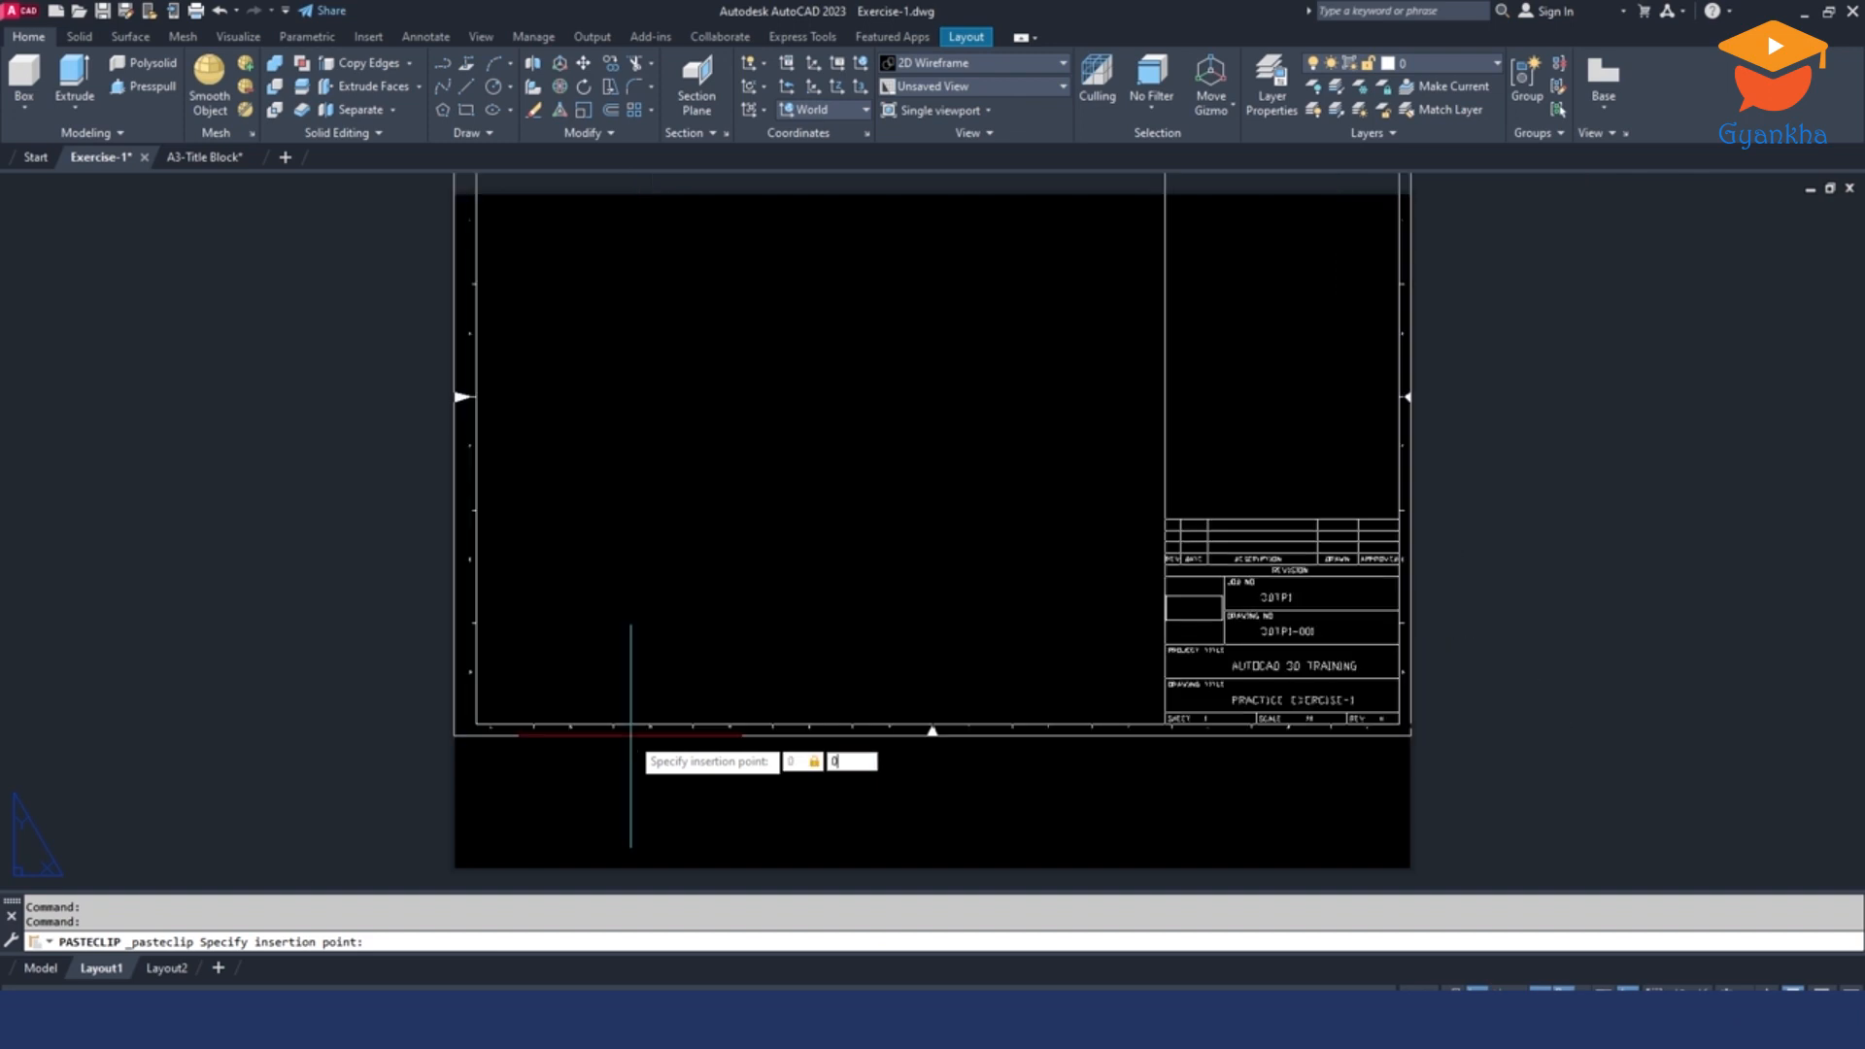
{"action": "key", "text": "Return"}
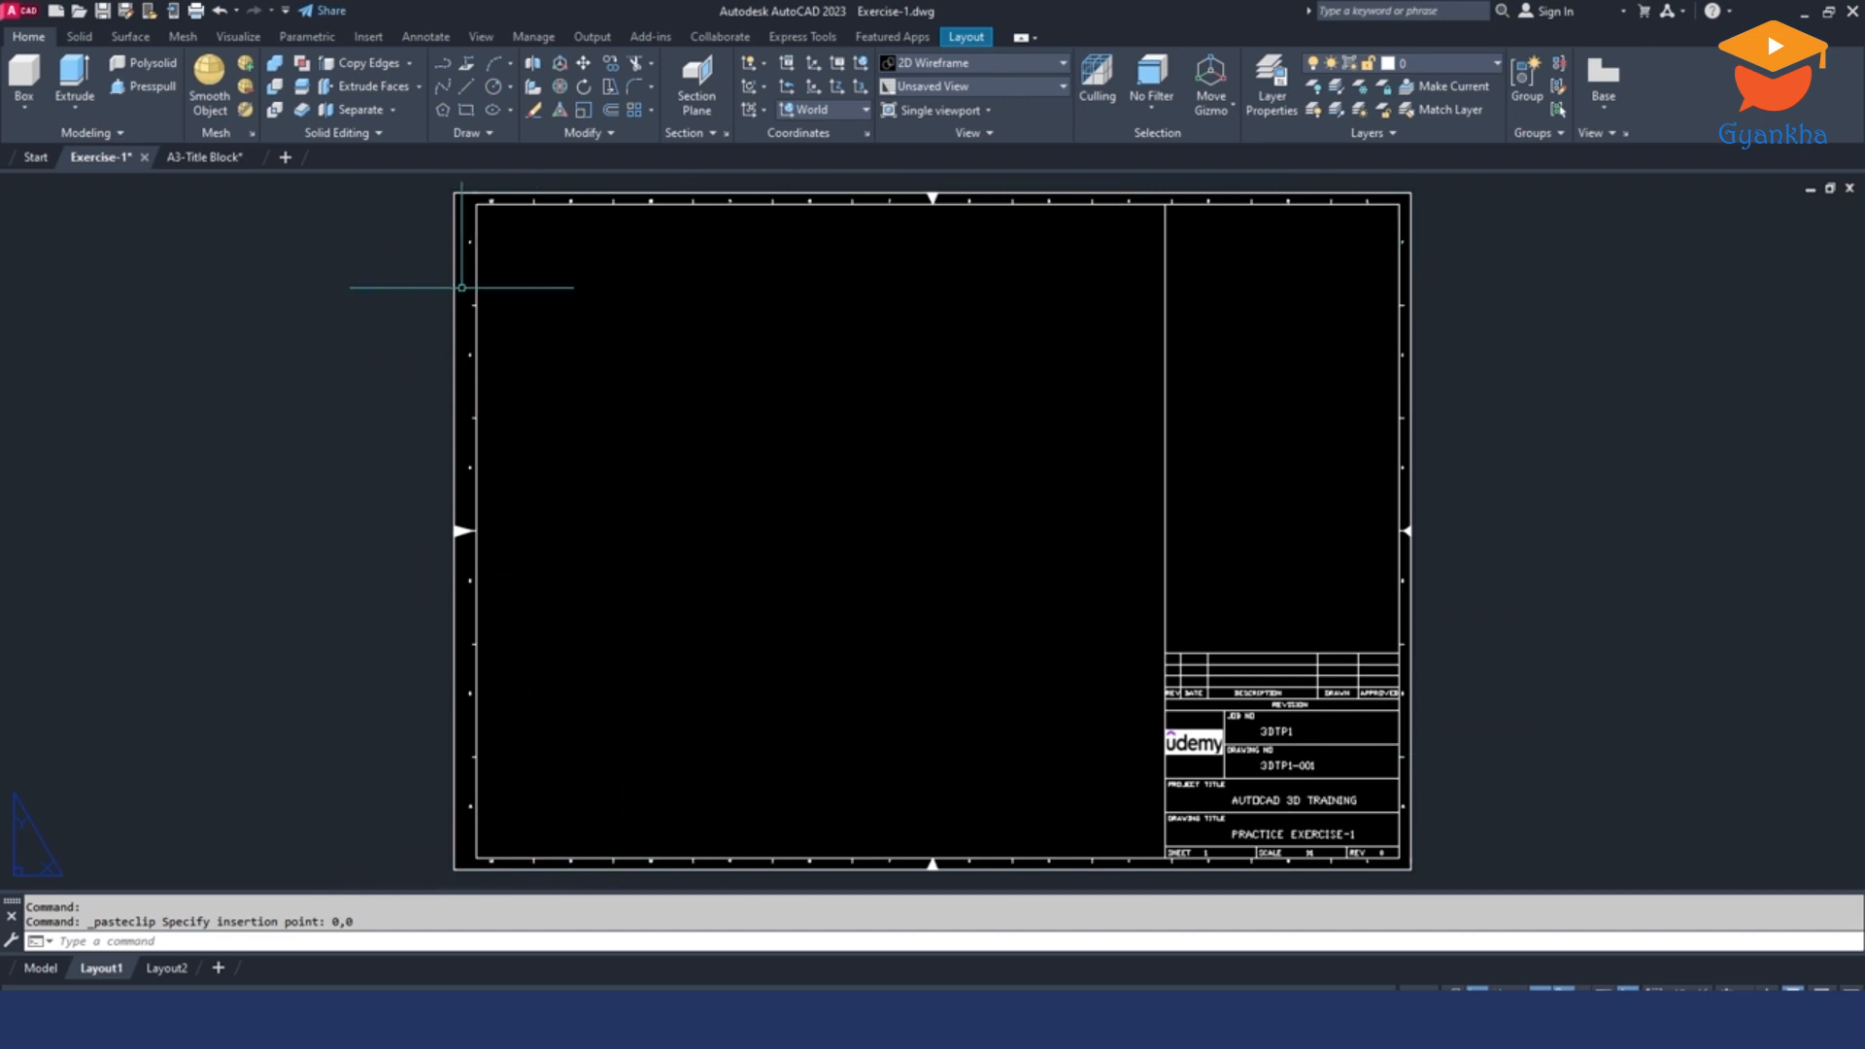
Step: Review the PRACTICE EXERCISE-1 reference PDF and return to the Exercise-1 drawing
{"action": "middle_click_drag", "start_coordinate": [810, 763], "coordinate": [816, 737]}
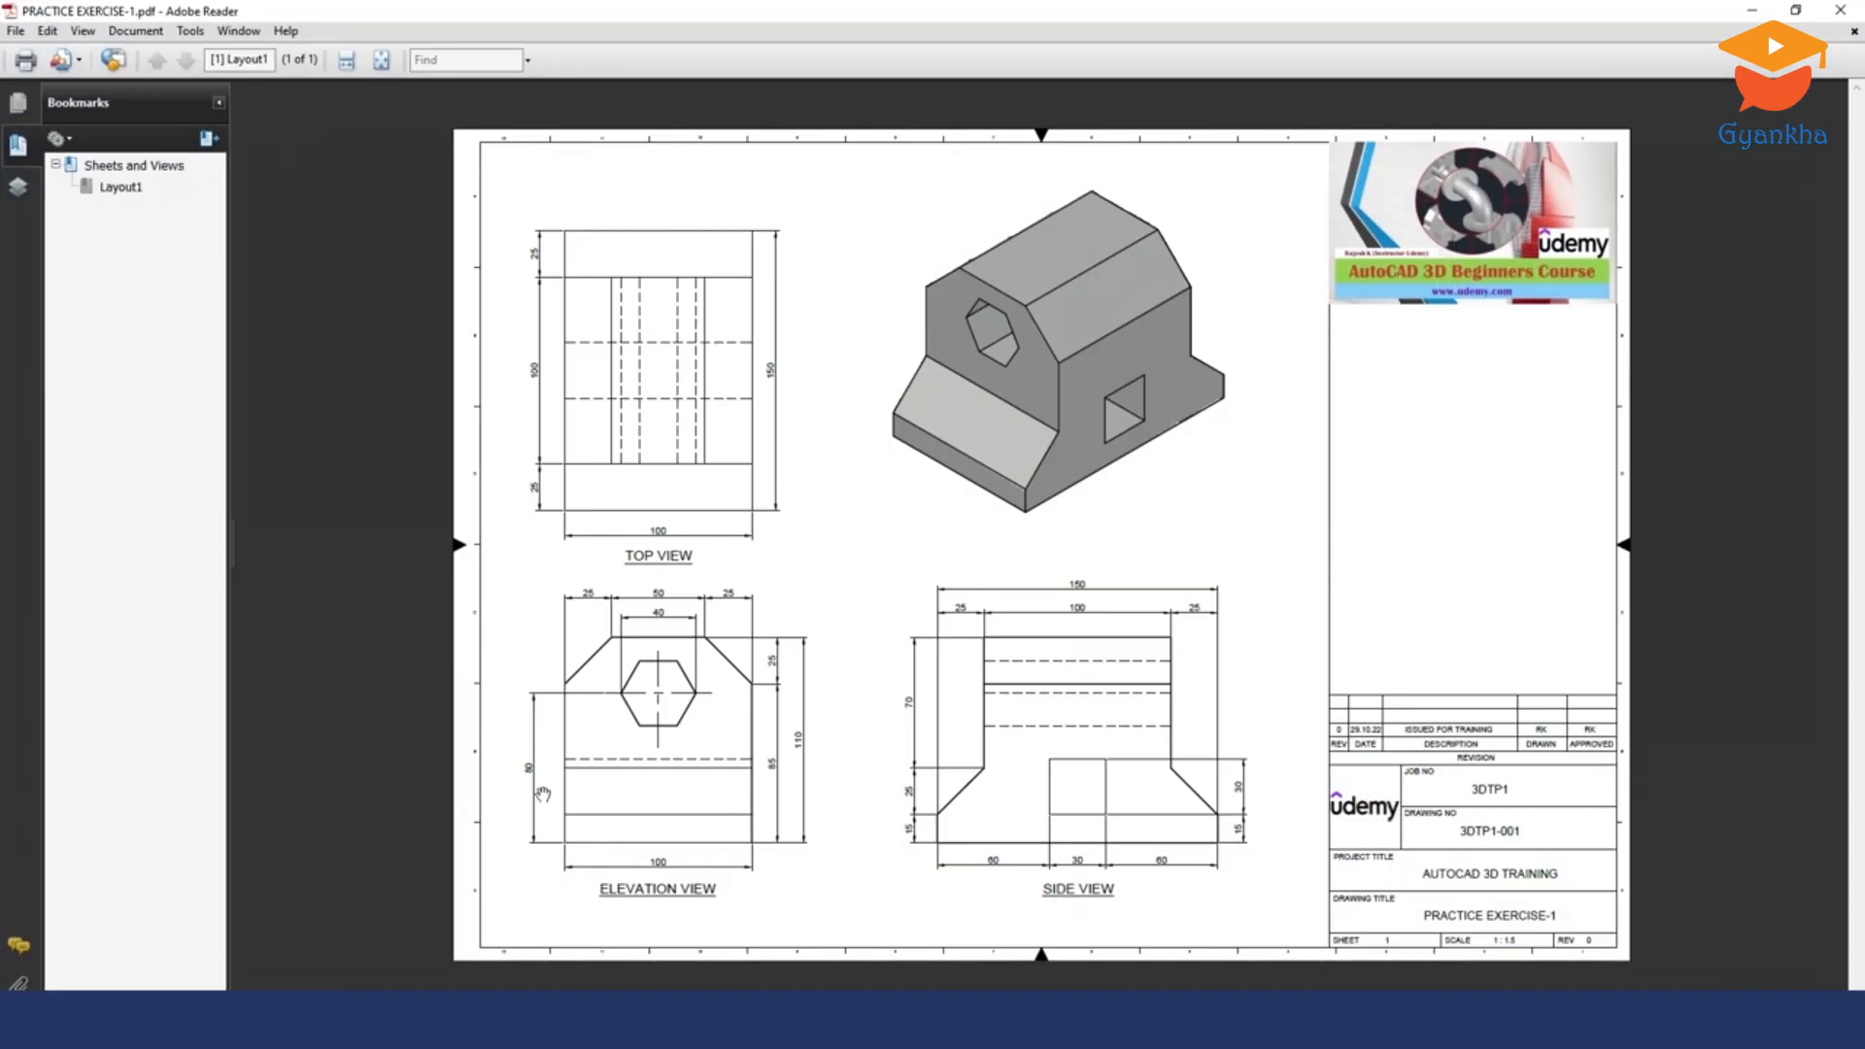
{"action": "left_click", "coordinate": [406, 1022]}
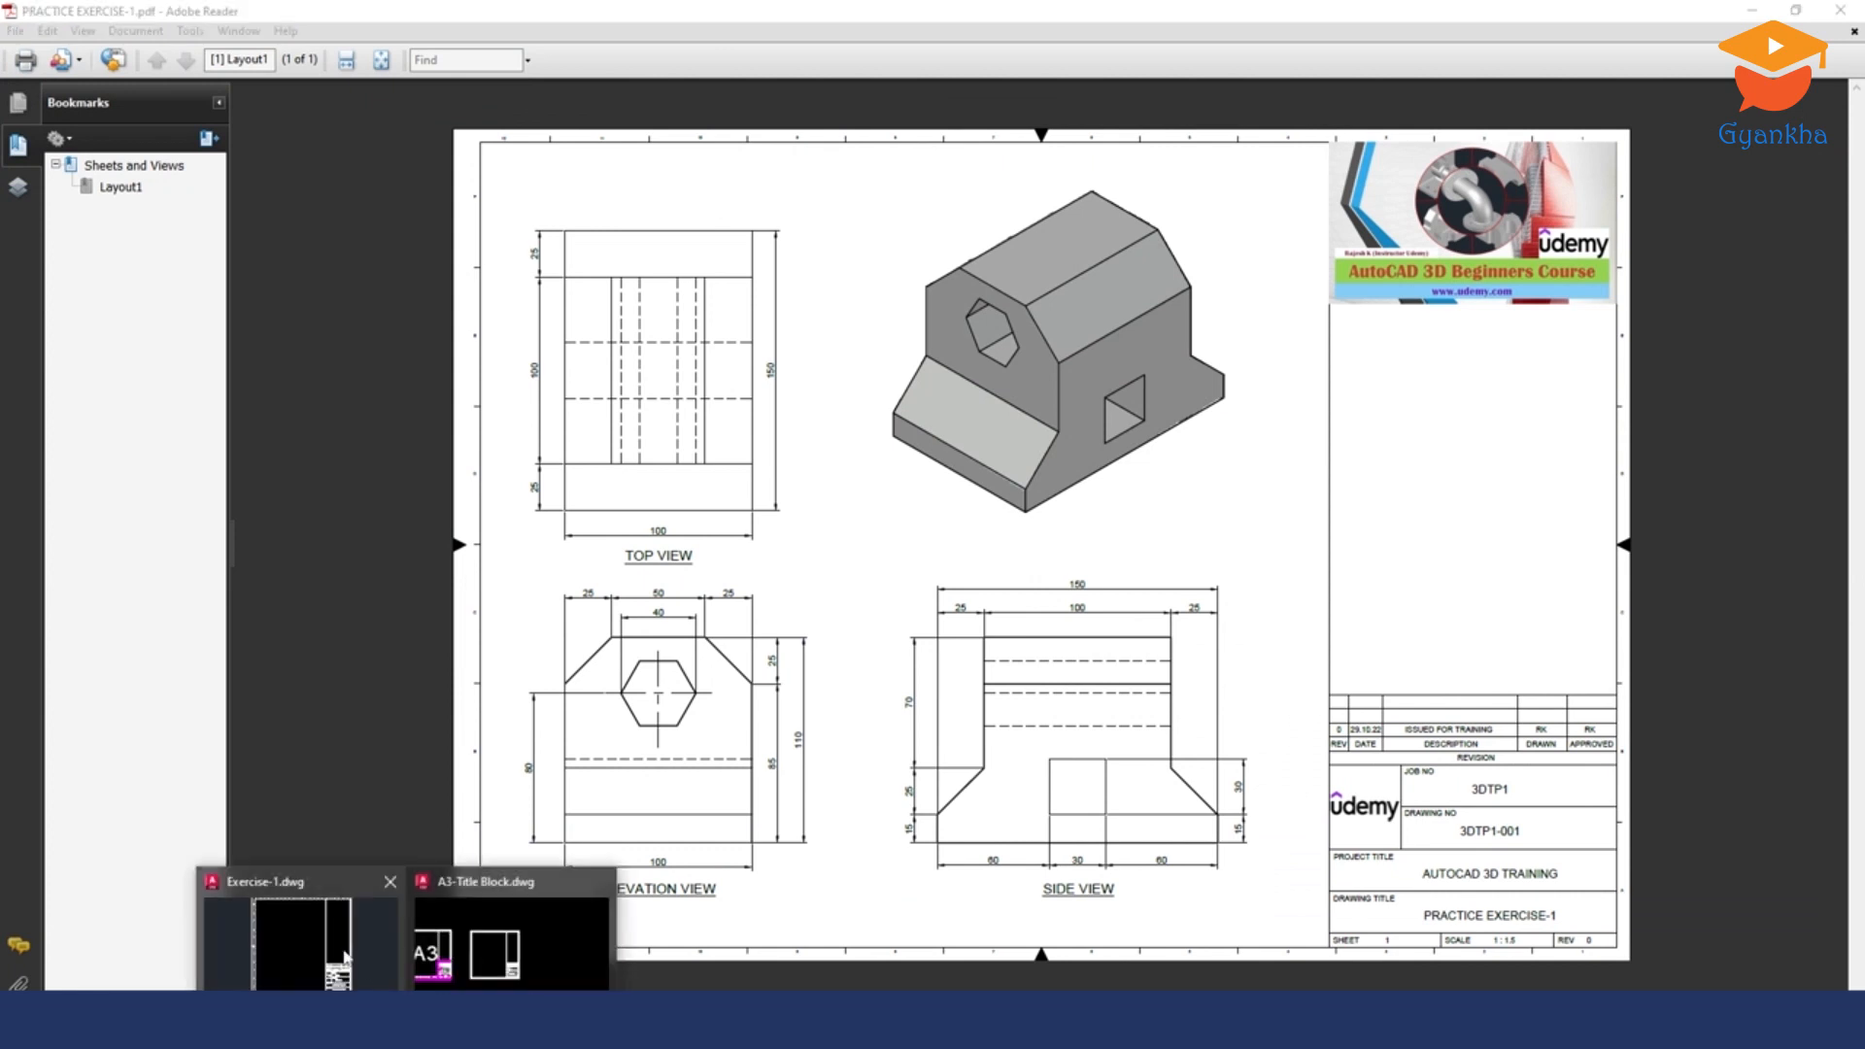
{"action": "left_click", "coordinate": [301, 937]}
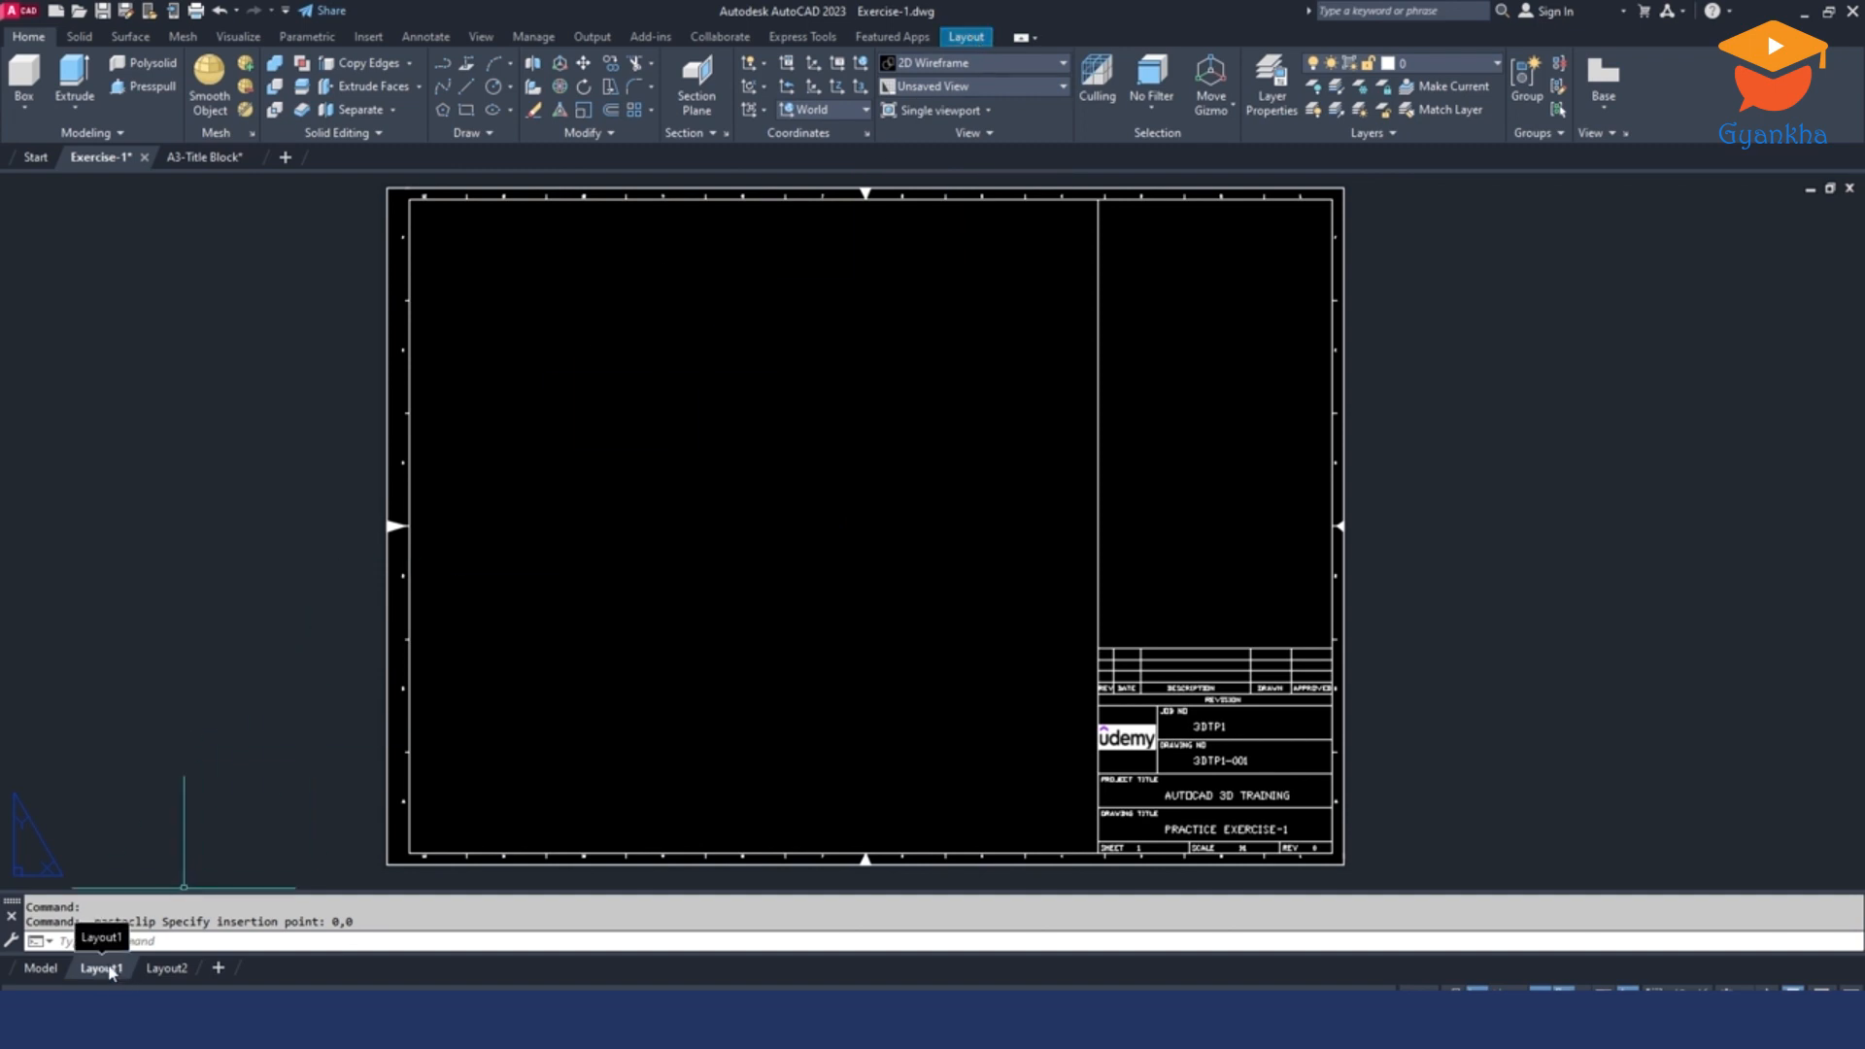
Step: Set the drafting standard for new drawing views to third angle projection
{"action": "left_click", "coordinate": [969, 38]}
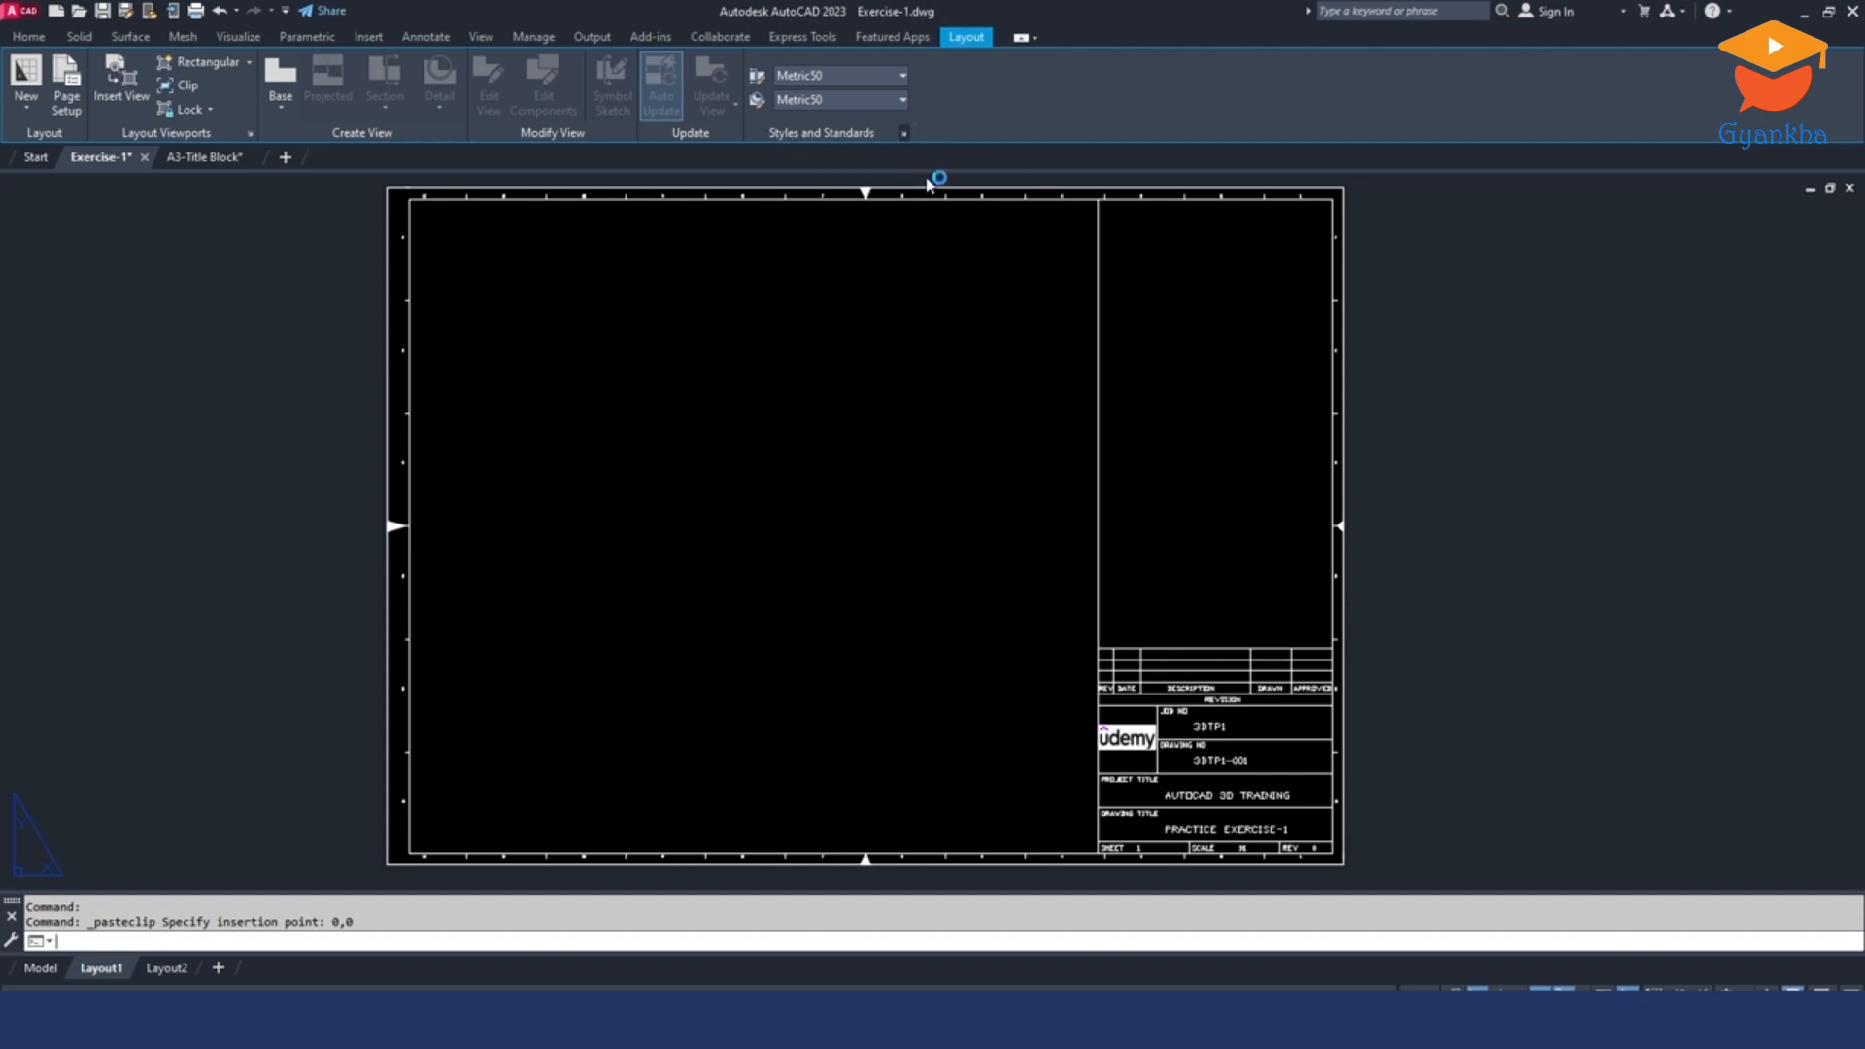
{"action": "left_click", "coordinate": [904, 133]}
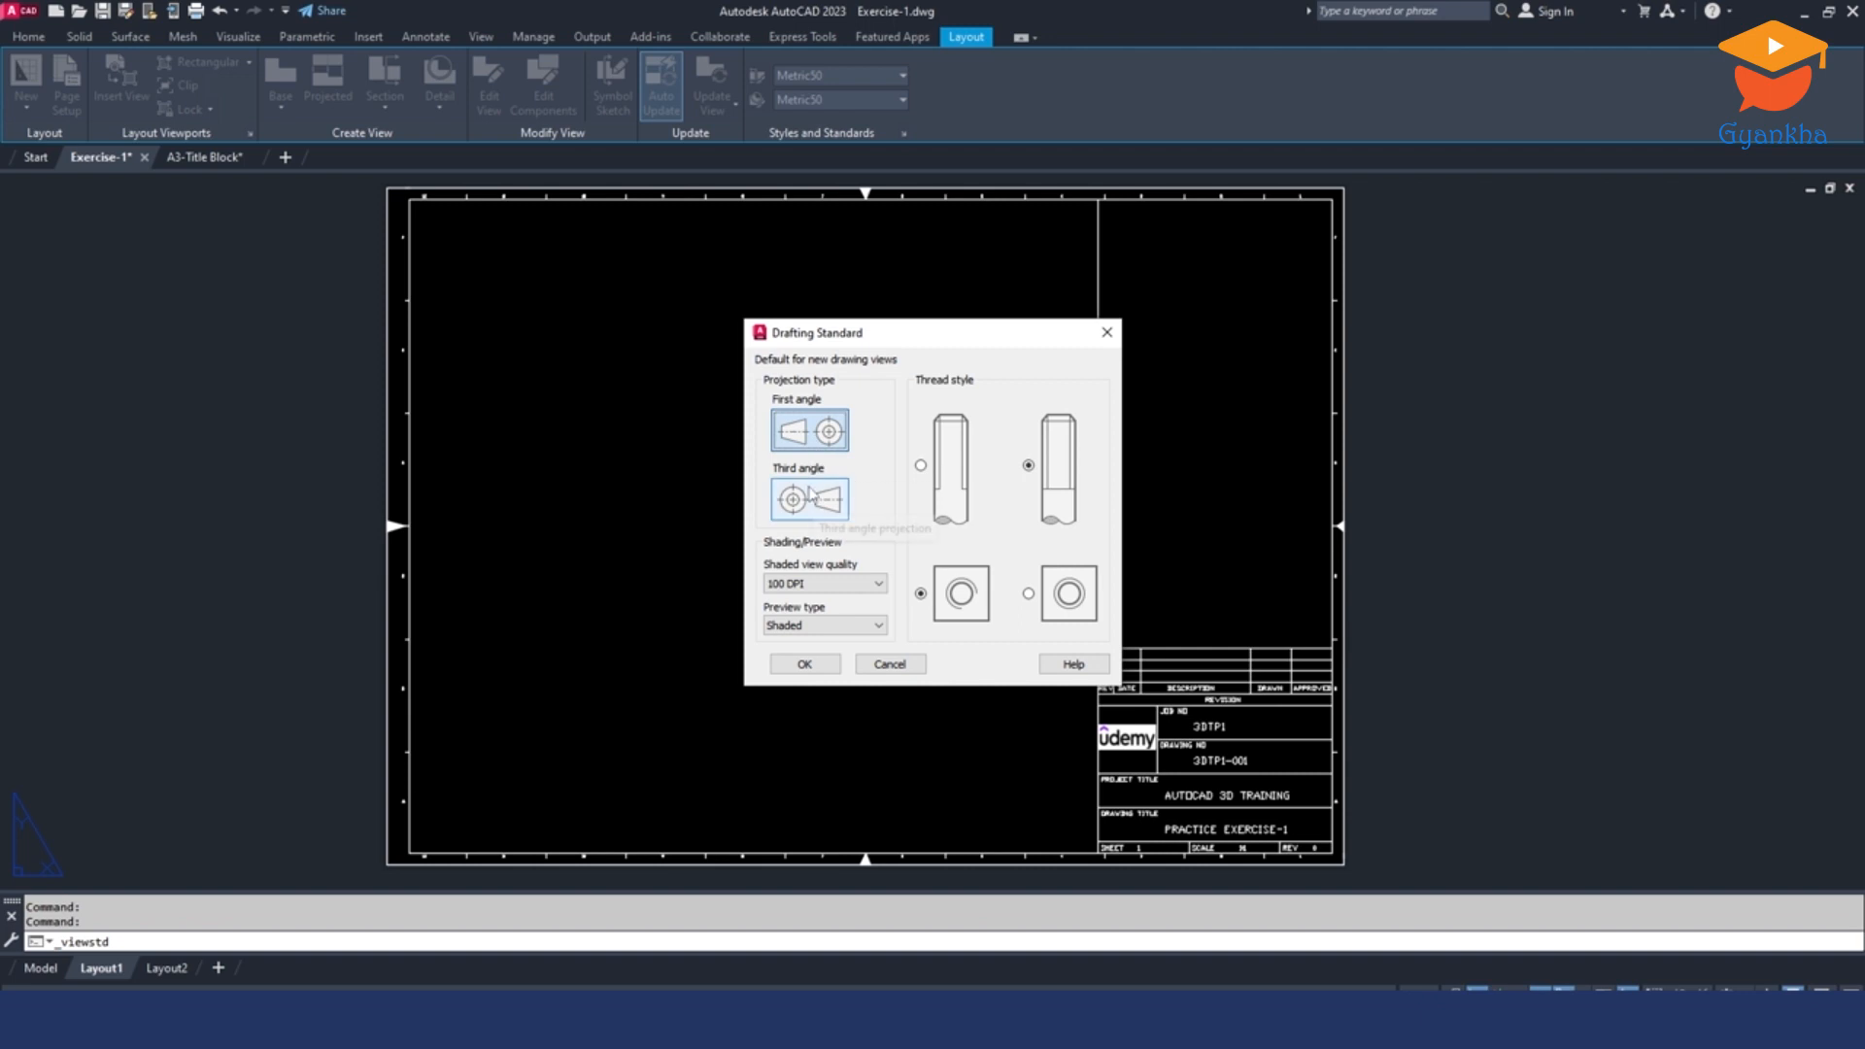
{"action": "left_click", "coordinate": [809, 495]}
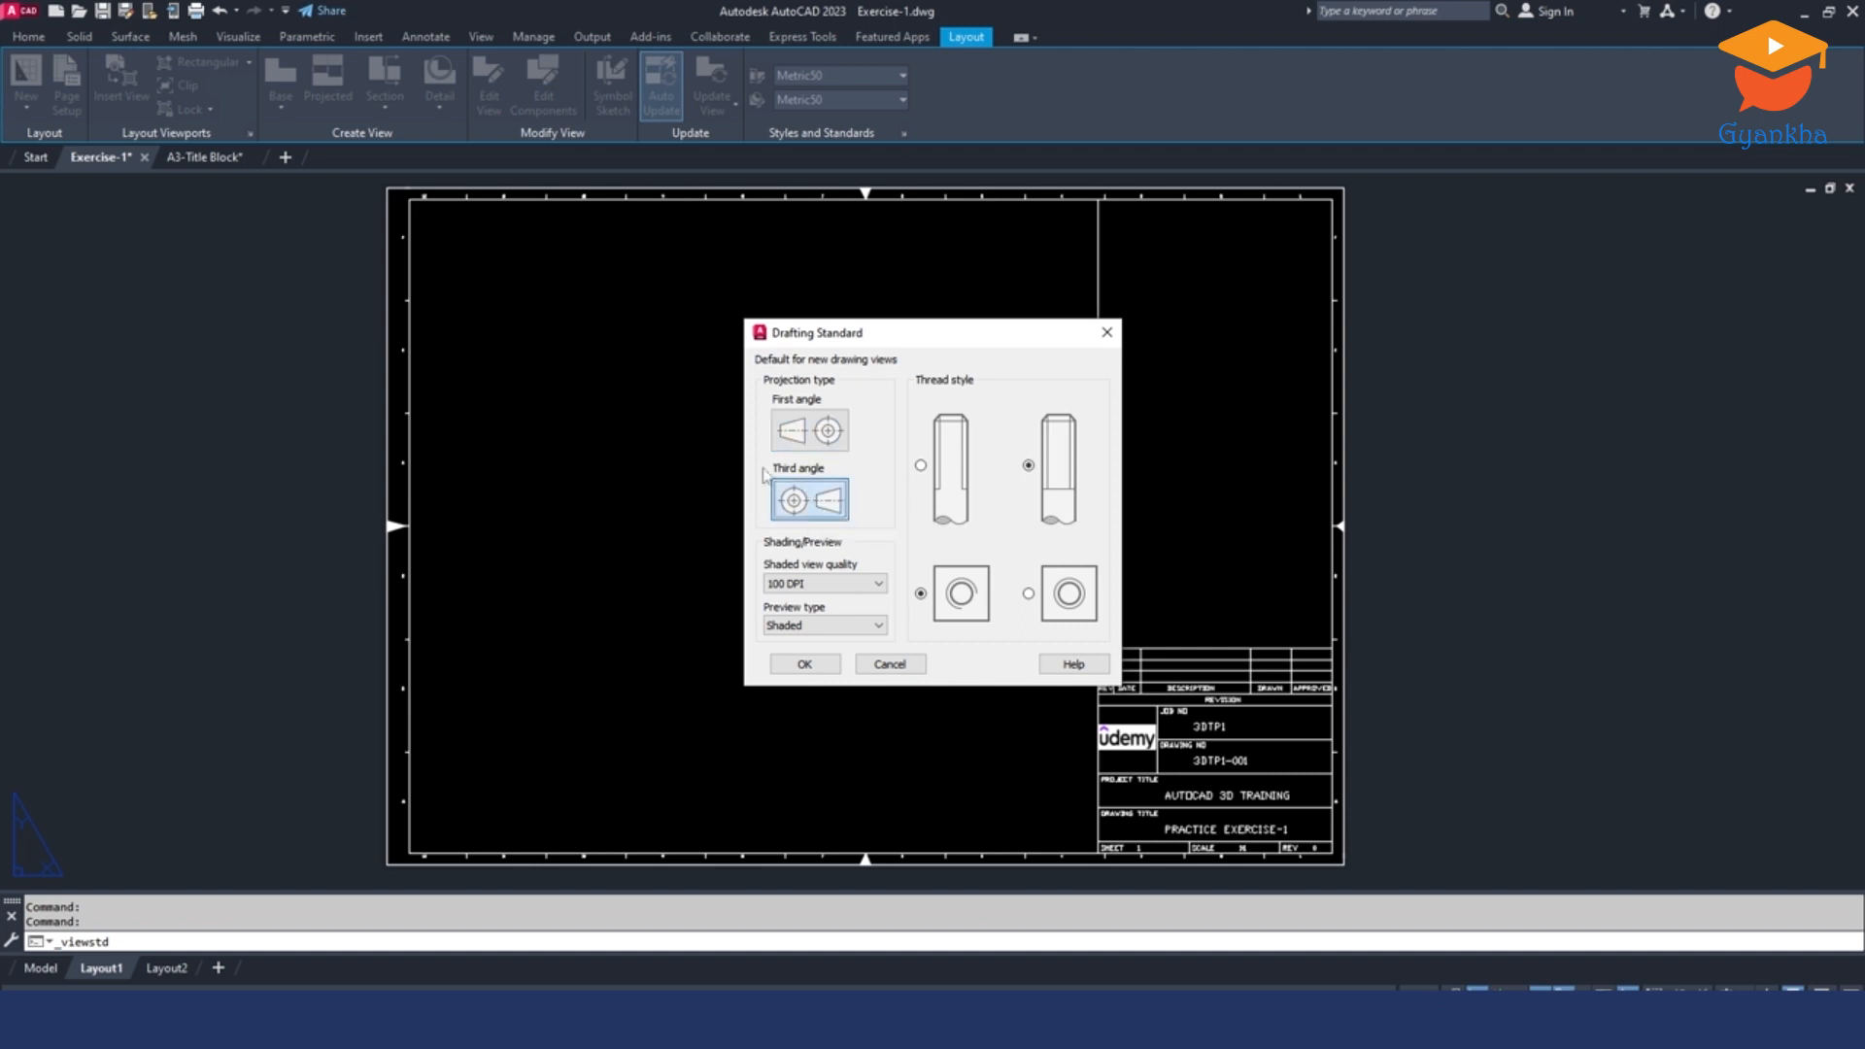
{"action": "left_click", "coordinate": [803, 662]}
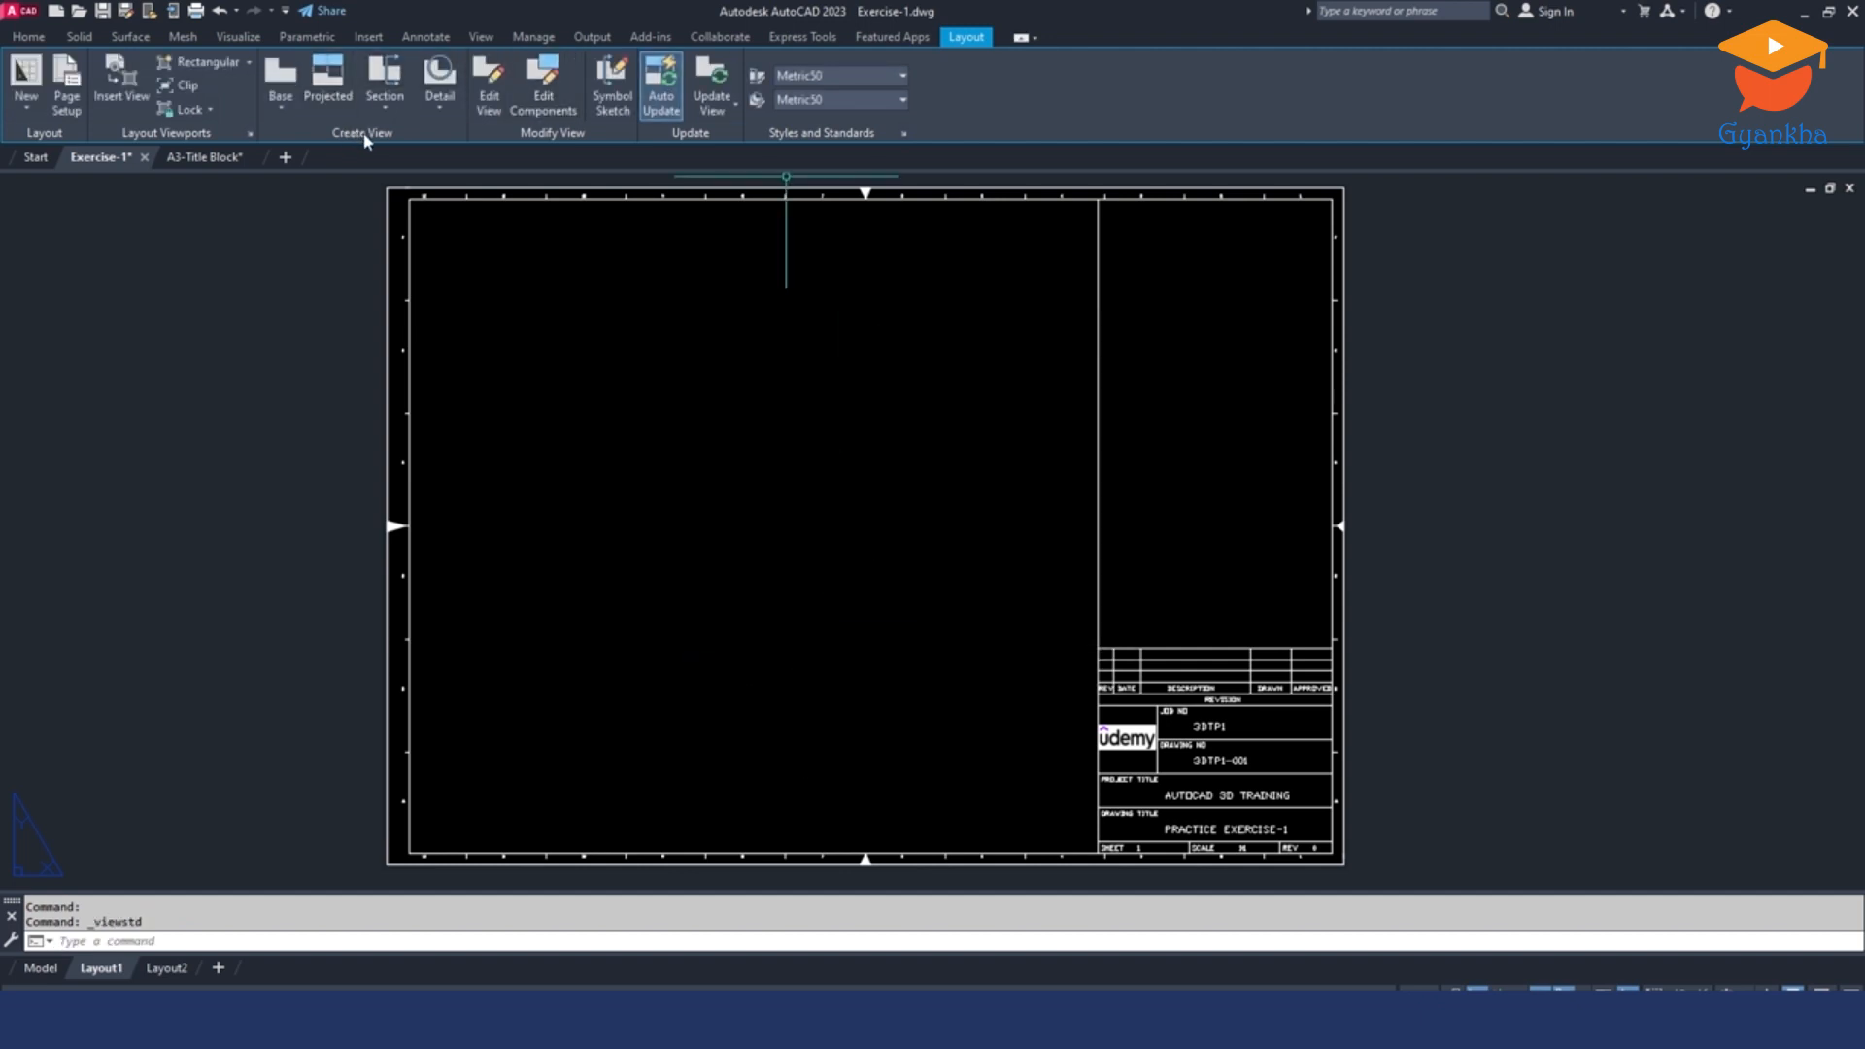
Step: Insert a base view from model space in the sheet's lower-left area
{"action": "left_click", "coordinate": [285, 109]}
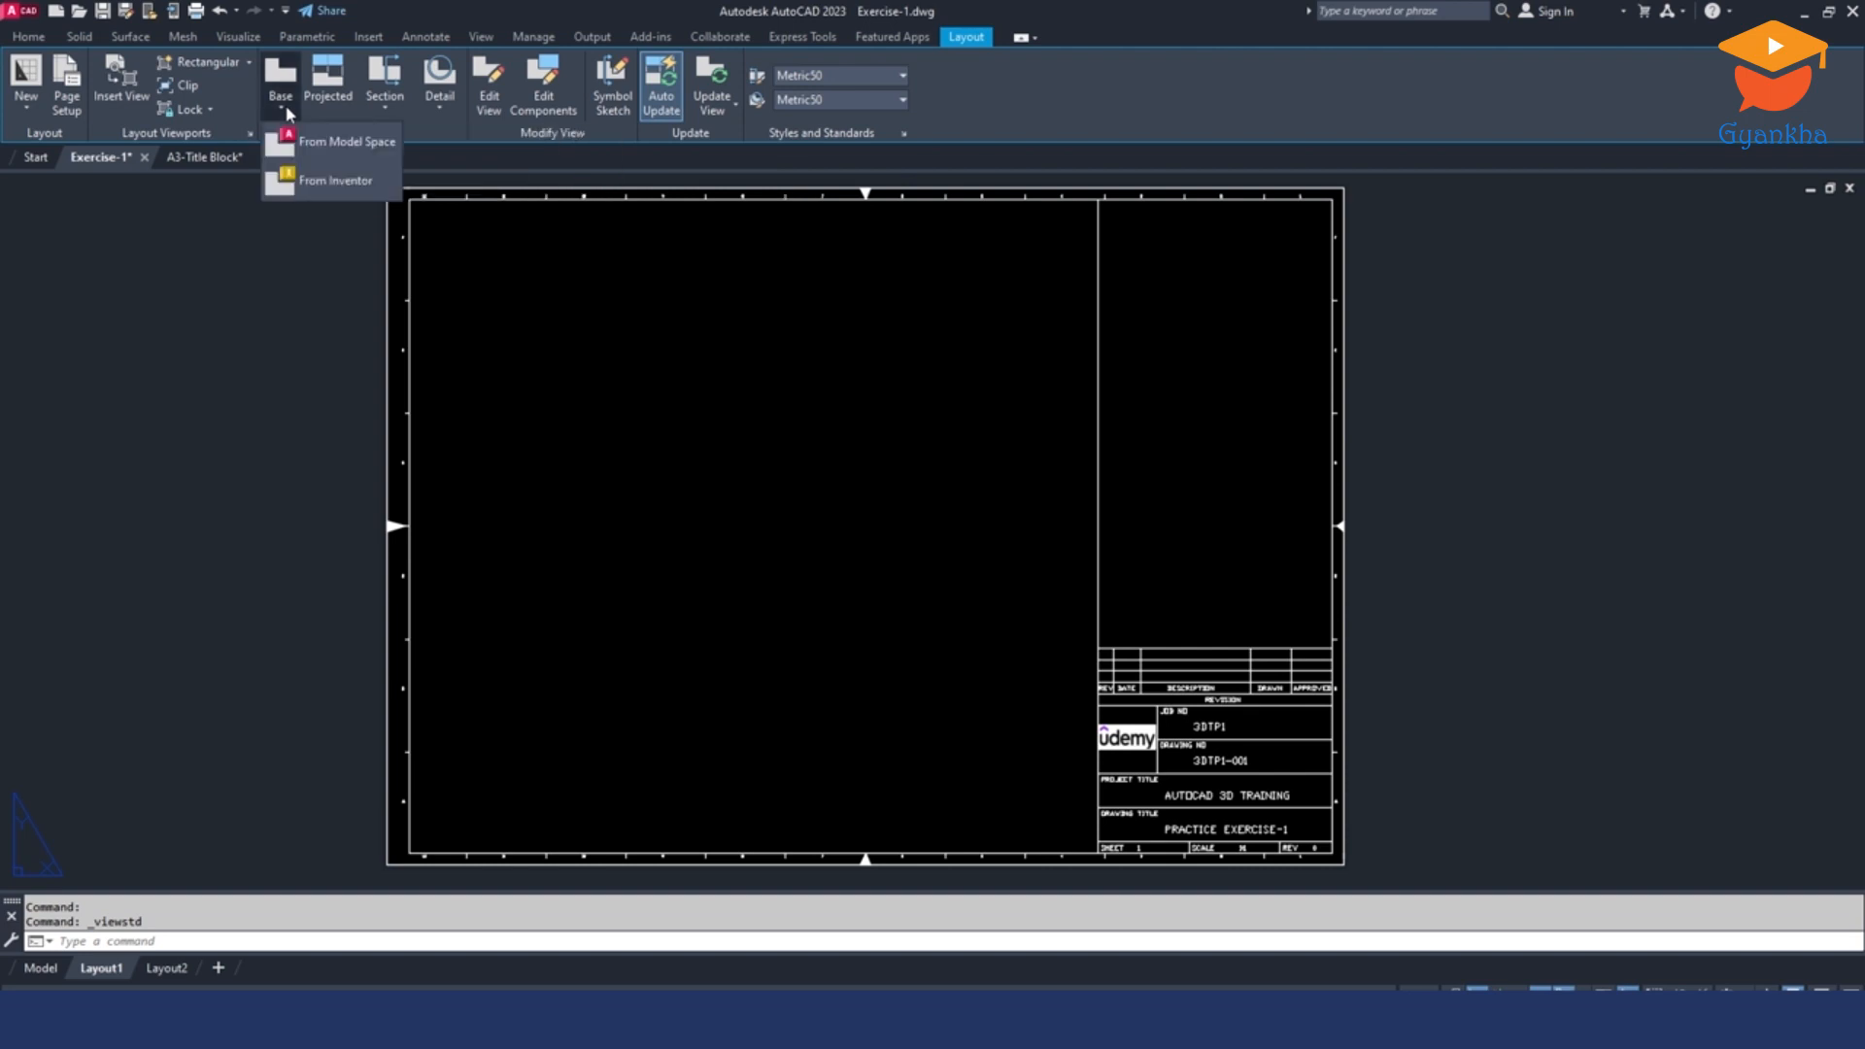
{"action": "left_click", "coordinate": [339, 151]}
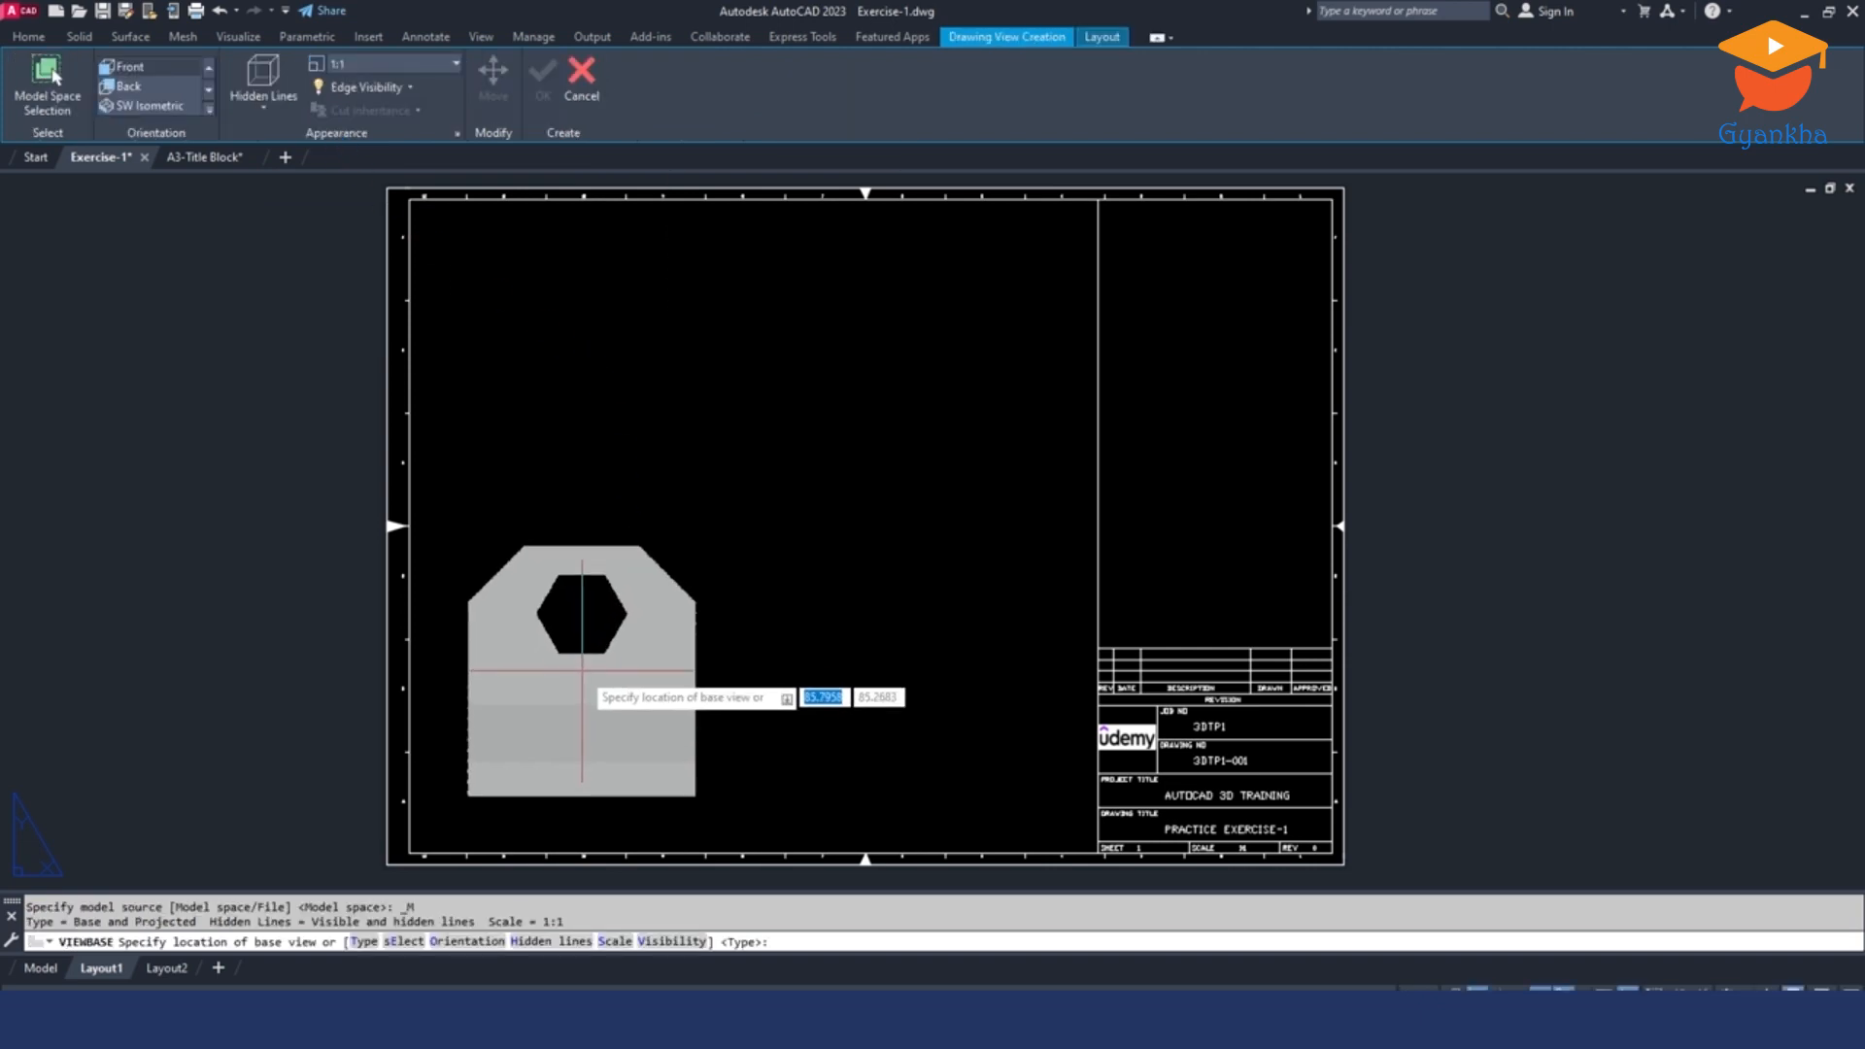
{"action": "left_click", "coordinate": [574, 670]}
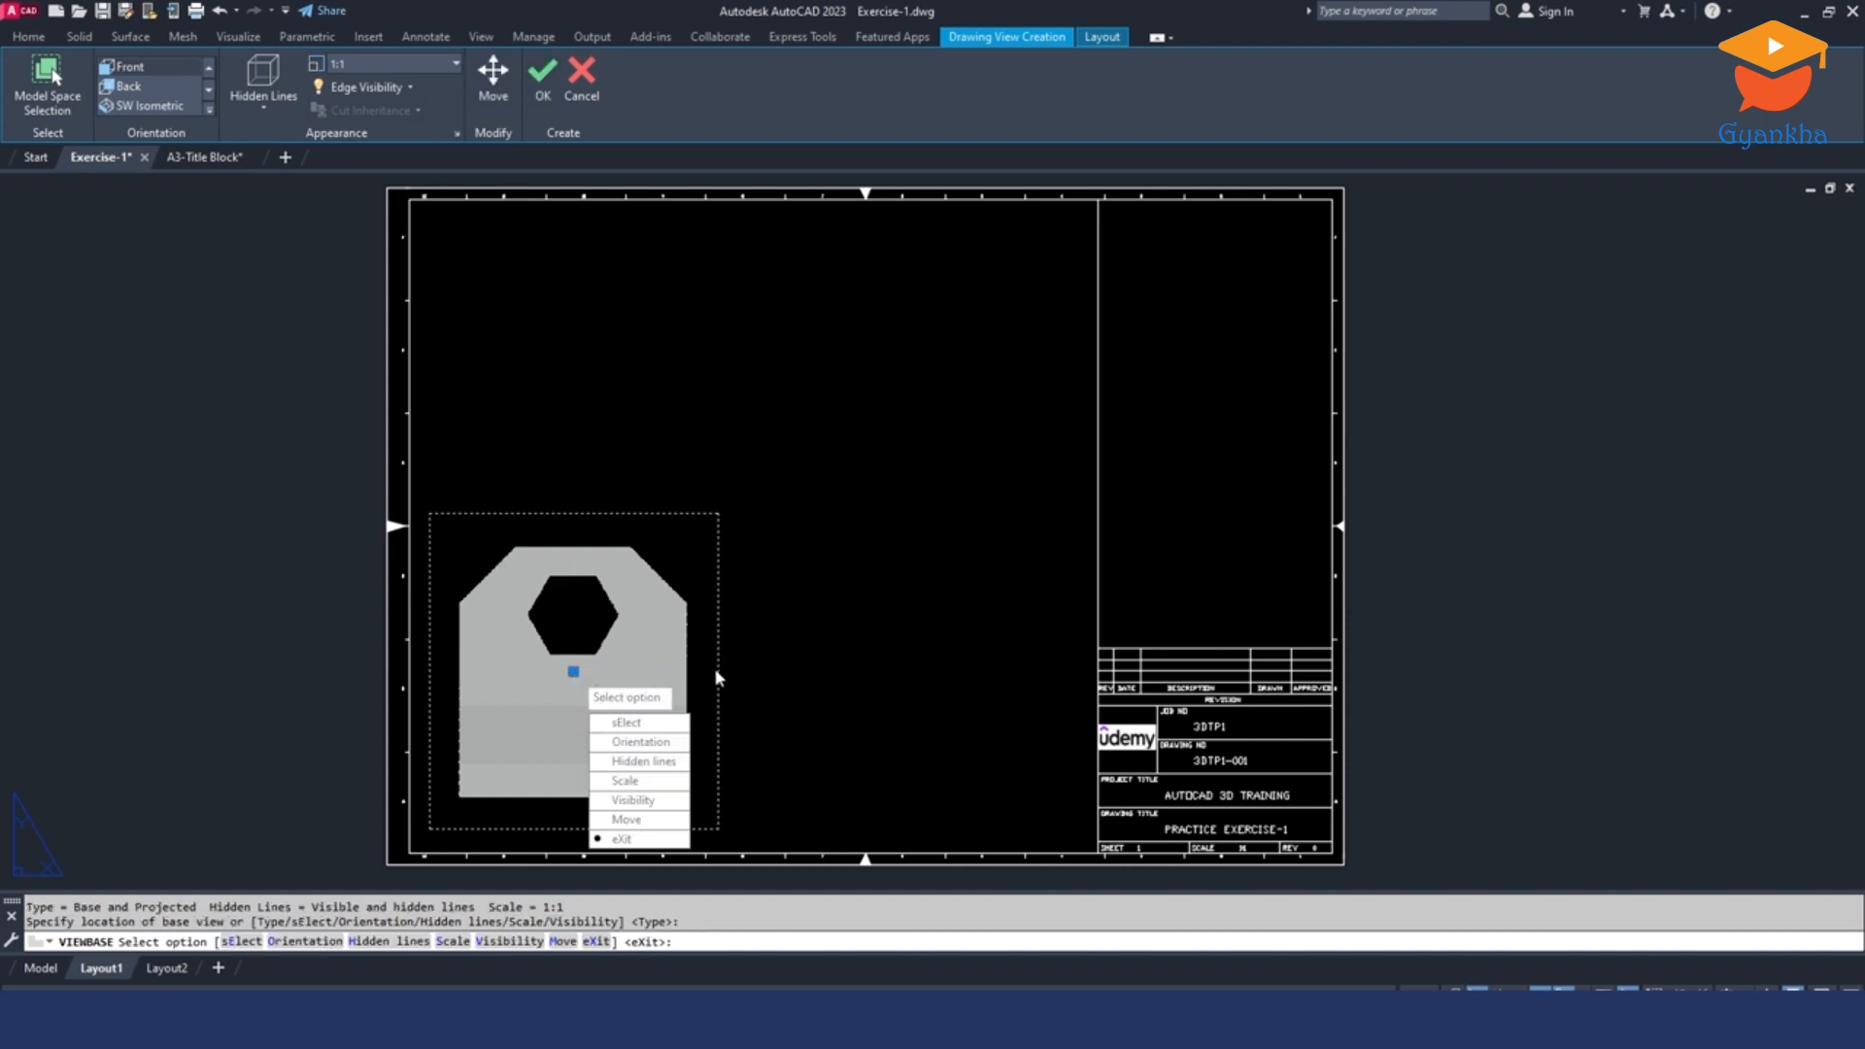
{"action": "key", "text": "Return"}
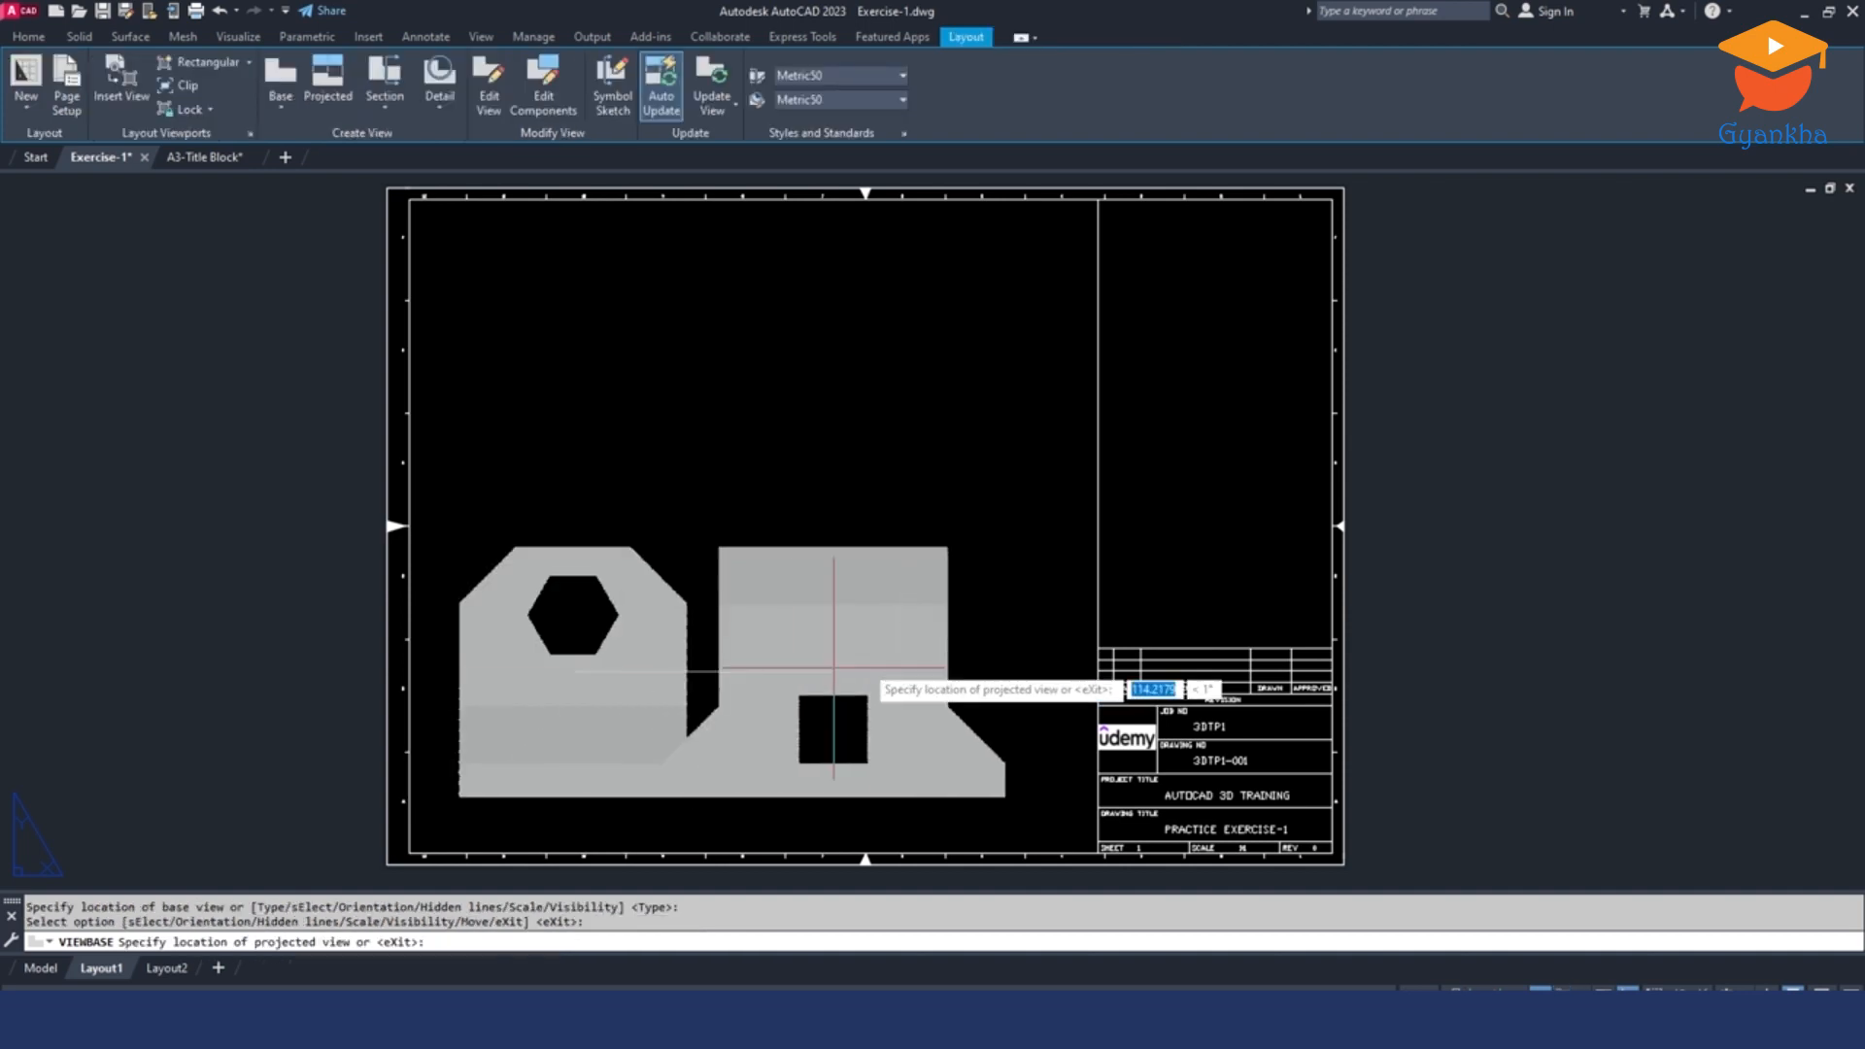
Step: Place the projected side, top and isometric views around the base view and finish the view command
{"action": "left_click", "coordinate": [912, 656]}
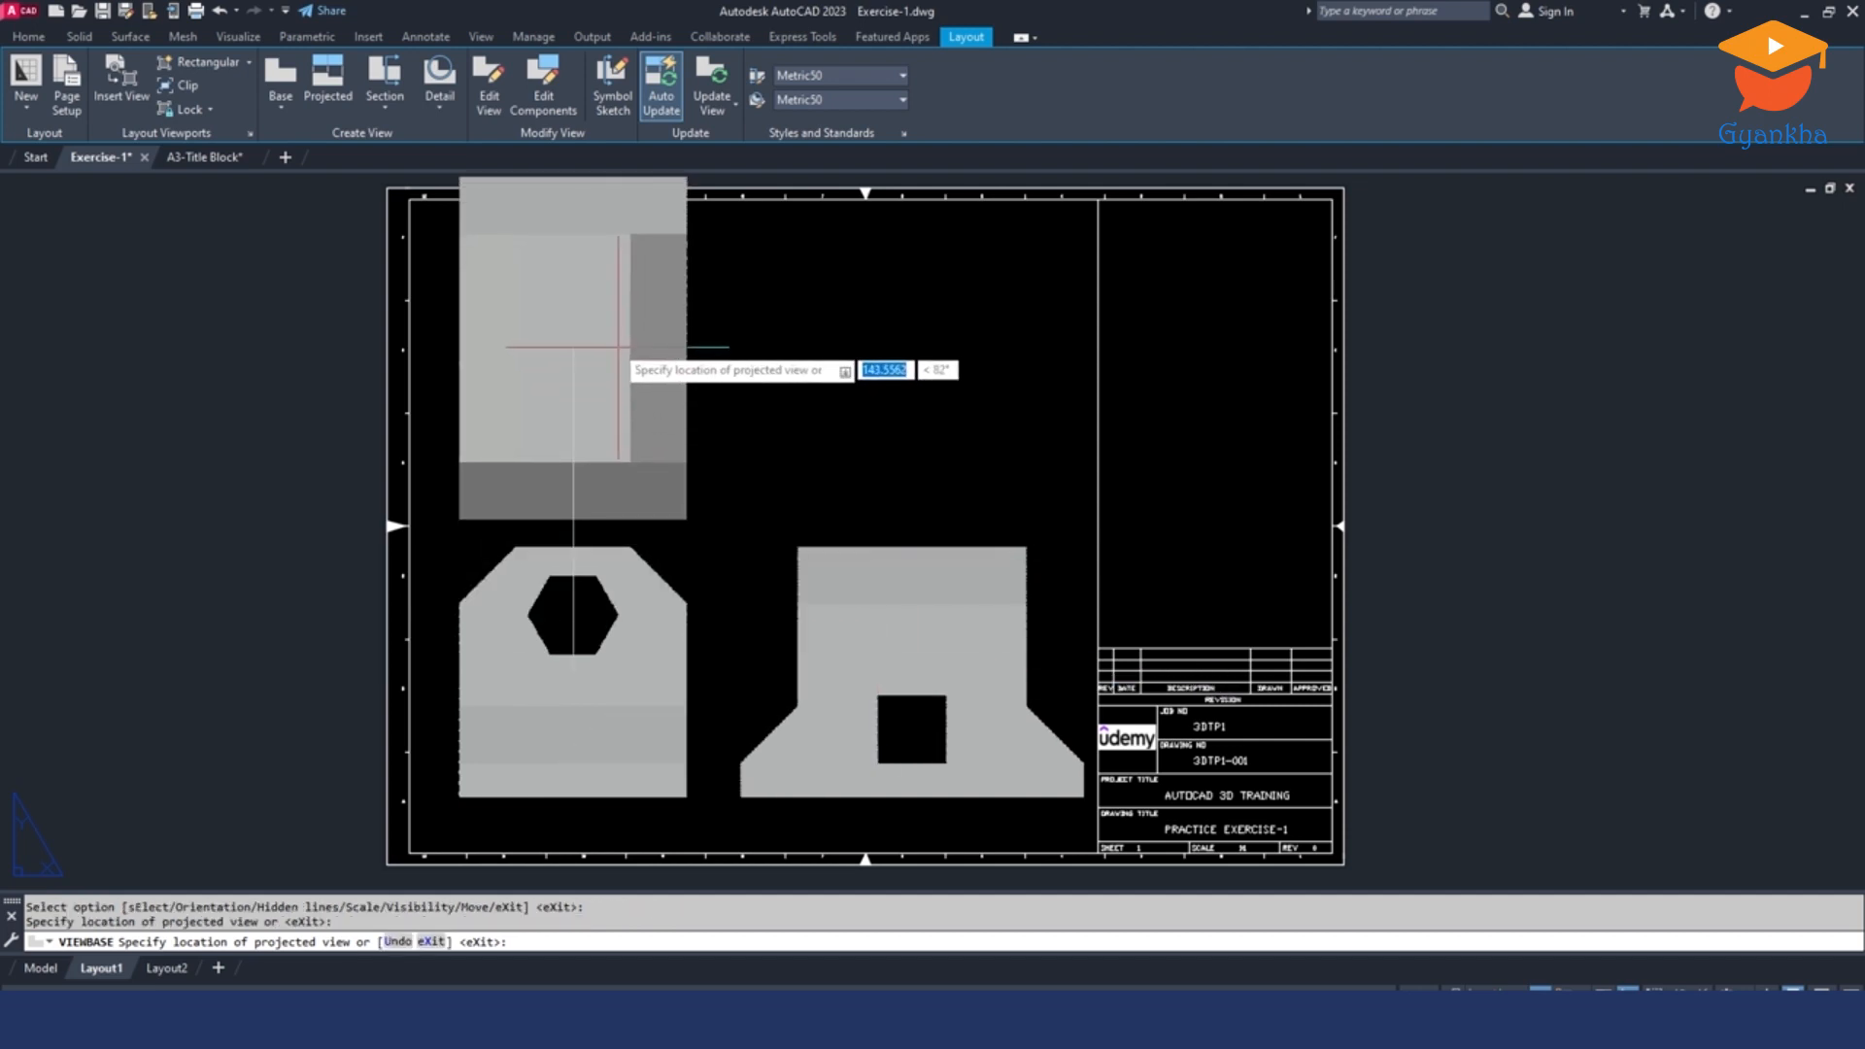
{"action": "left_click", "coordinate": [612, 339]}
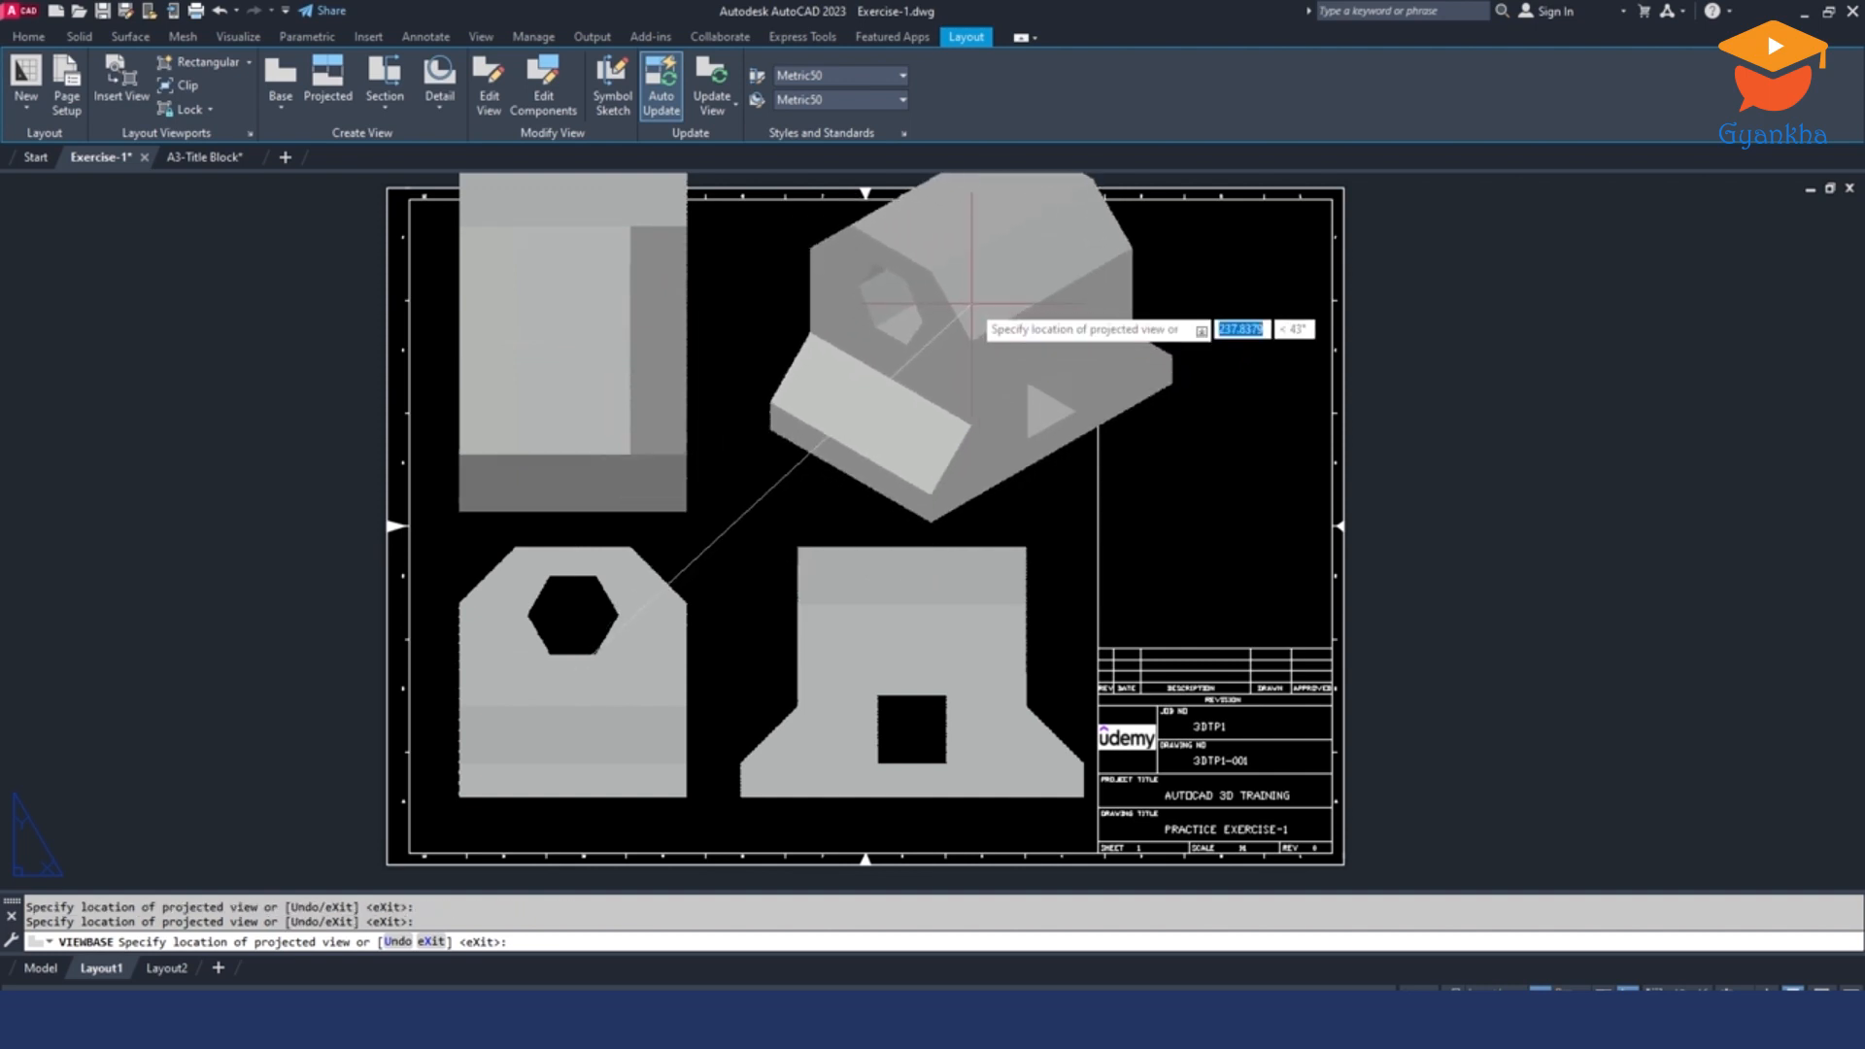
{"action": "left_click", "coordinate": [970, 304]}
{"action": "key", "text": "Return"}
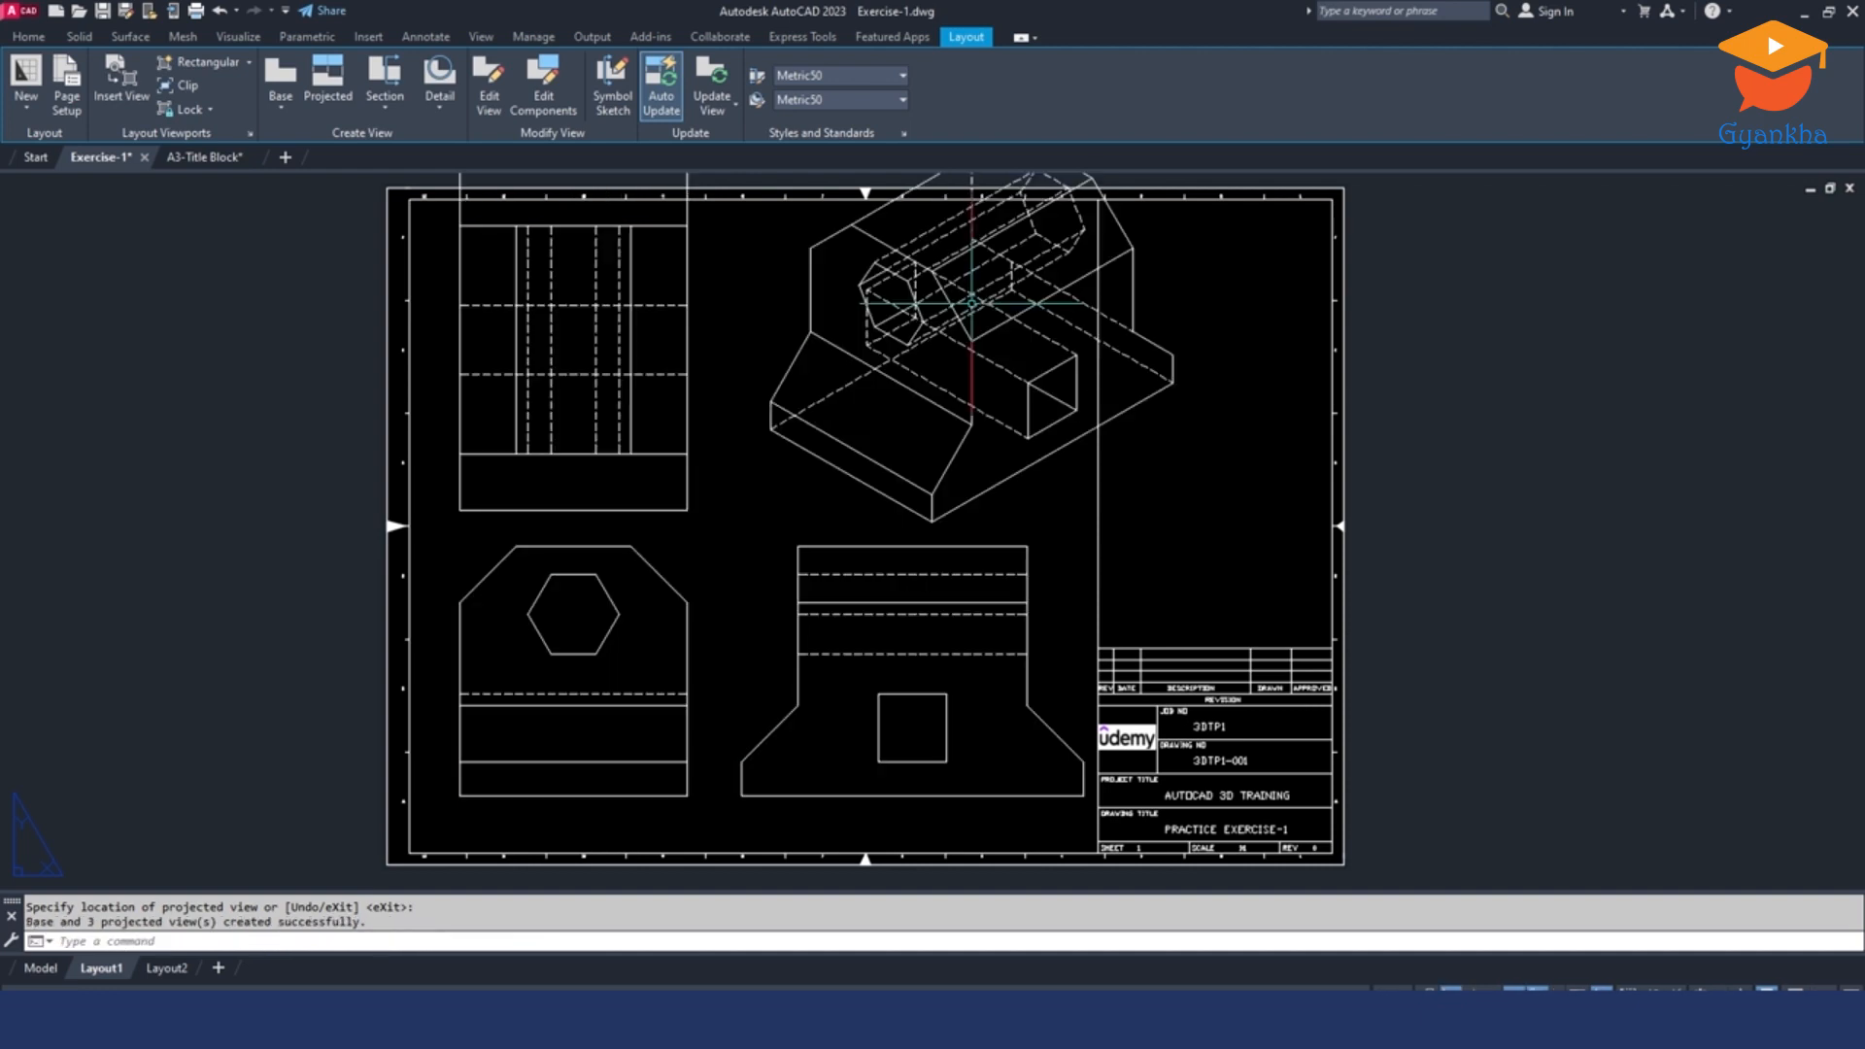
Step: Compare the placed drawing views with the views in the PRACTICE EXERCISE-1 reference PDF
{"action": "scroll", "coordinate": [705, 616], "scroll_direction": "down", "scroll_amount": 2}
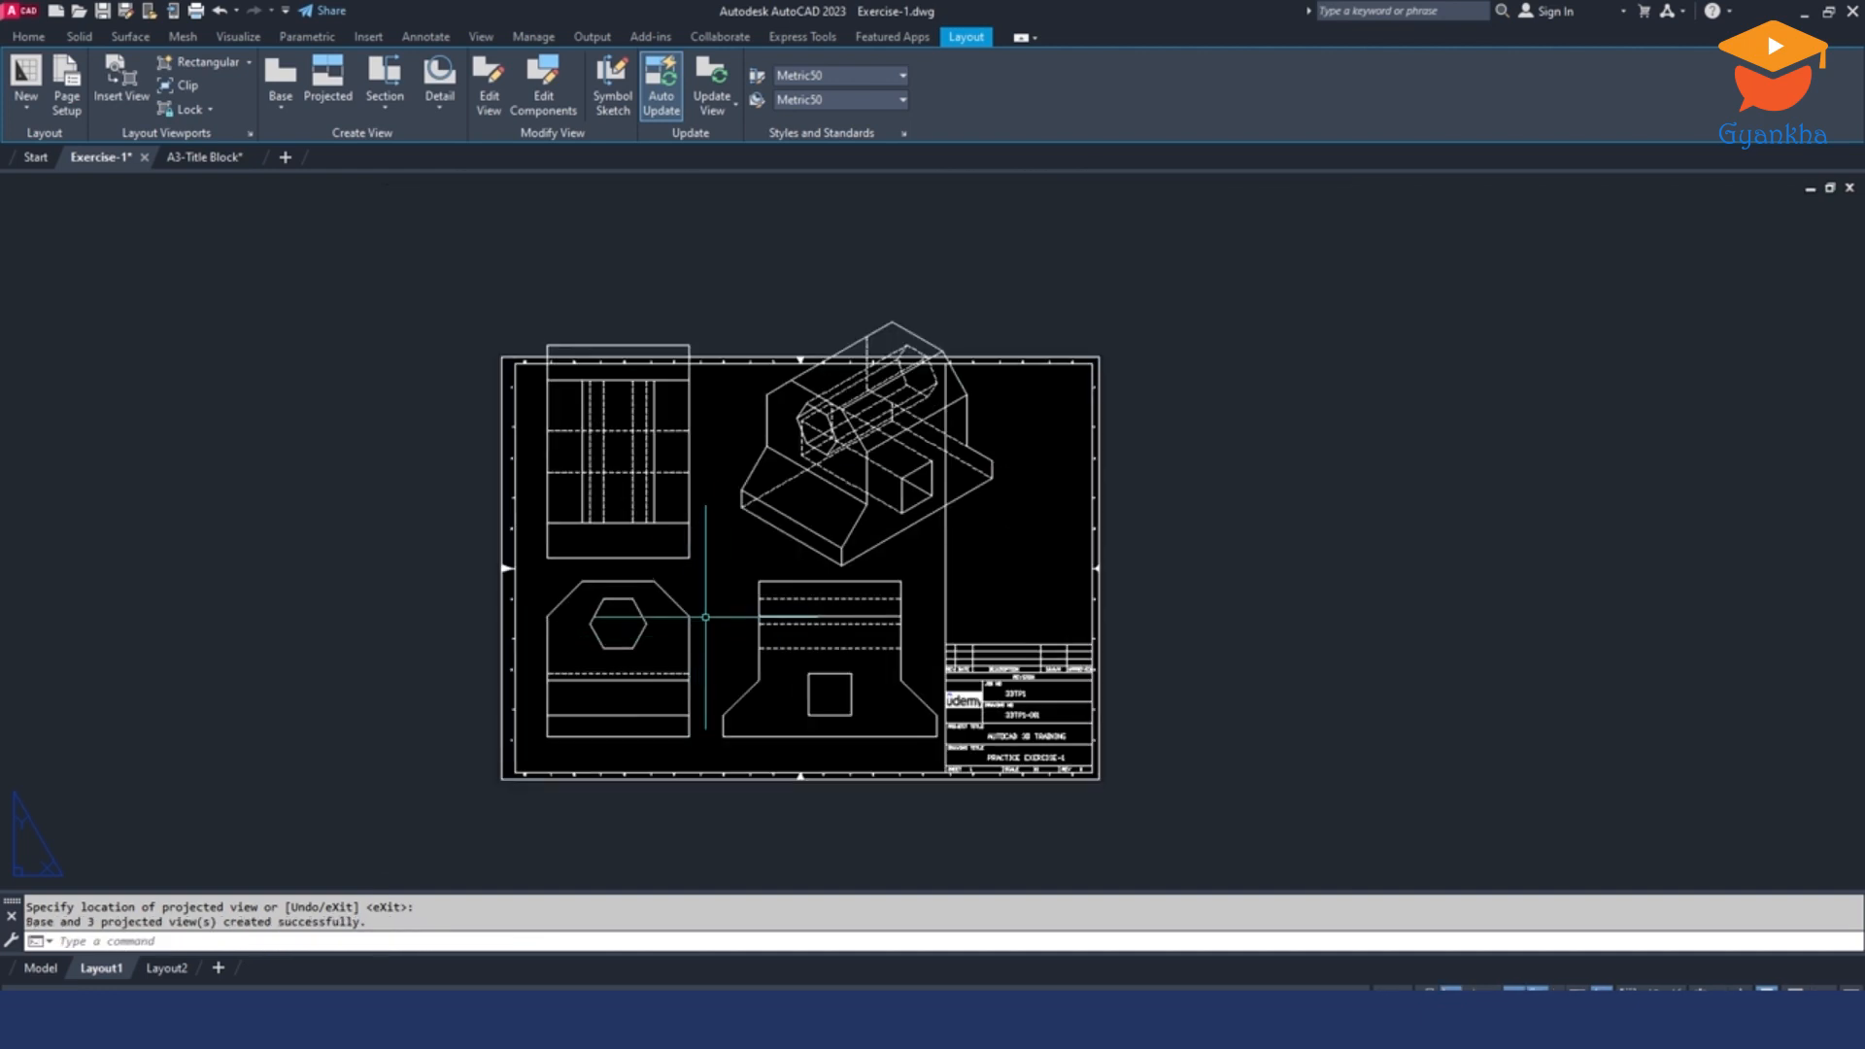
{"action": "left_click", "coordinate": [476, 1020]}
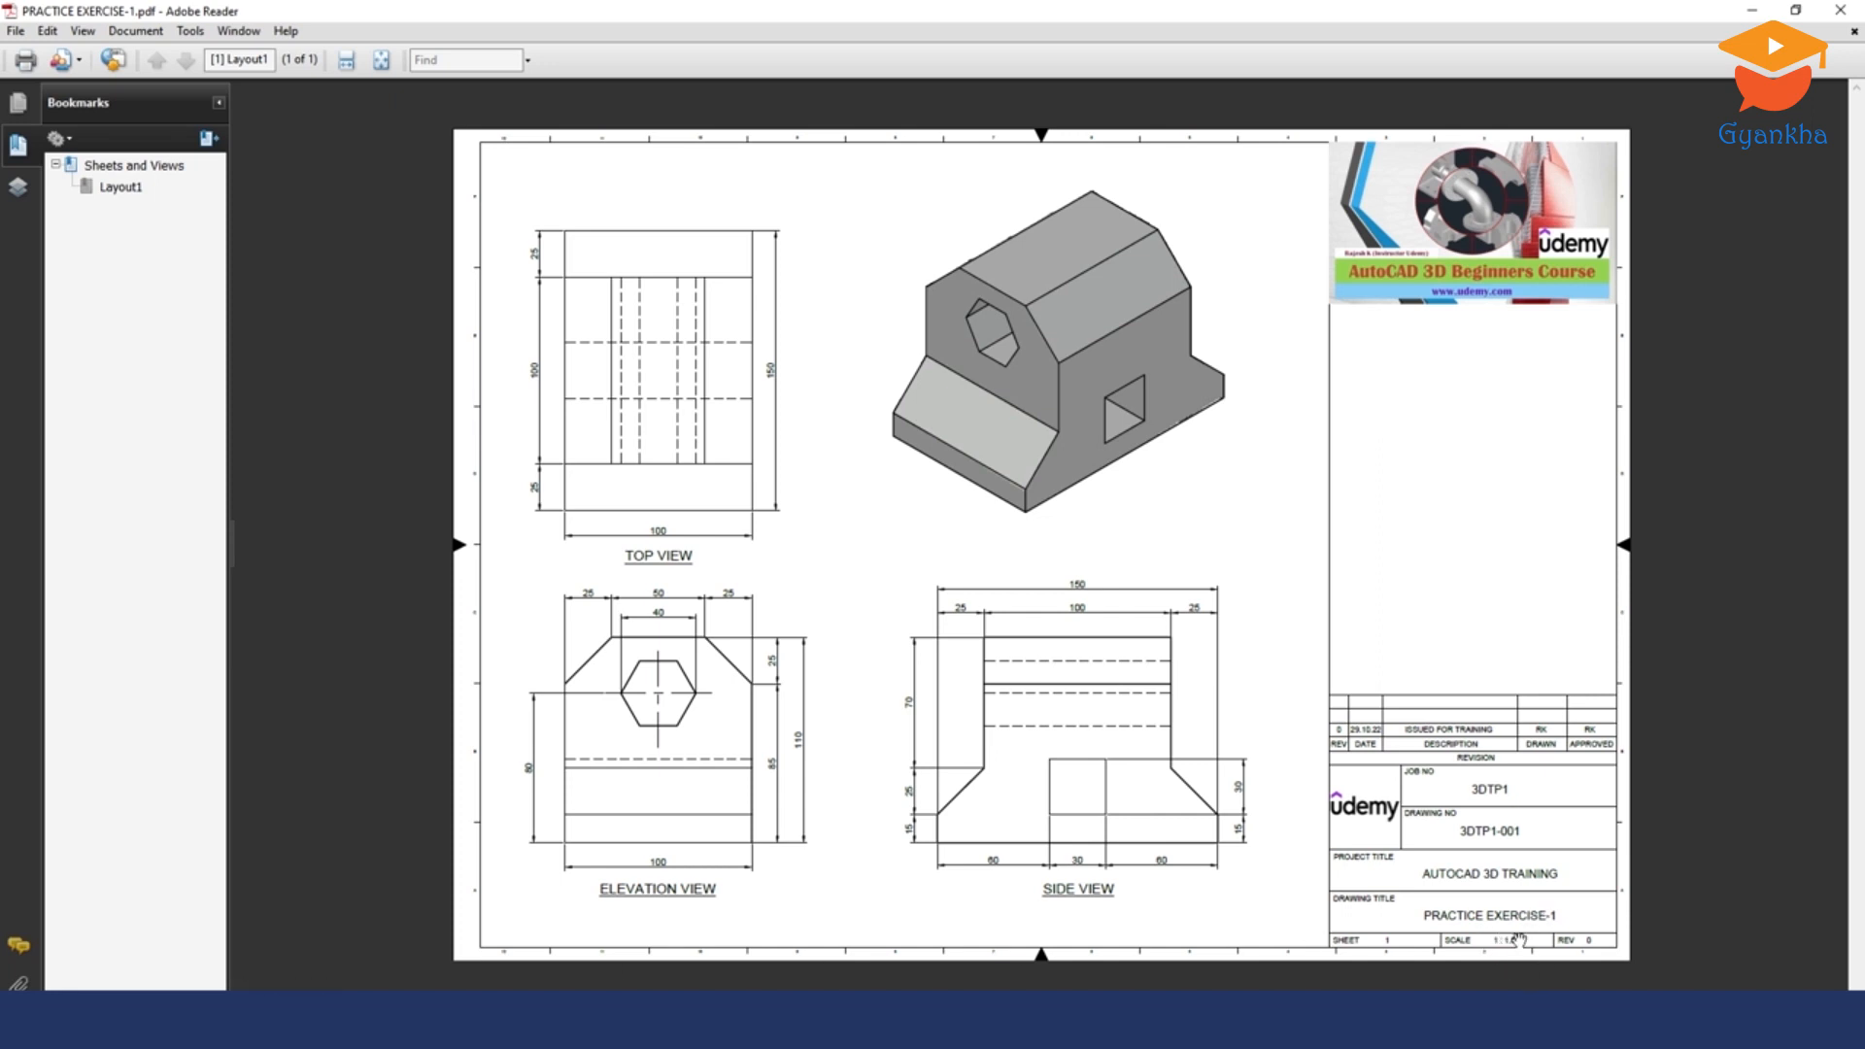
{"action": "scroll", "coordinate": [1521, 947], "scroll_direction": "up", "scroll_amount": 1, "text": "ctrl"}
{"action": "scroll", "coordinate": [1710, 981], "scroll_direction": "up", "scroll_amount": 1, "text": "ctrl"}
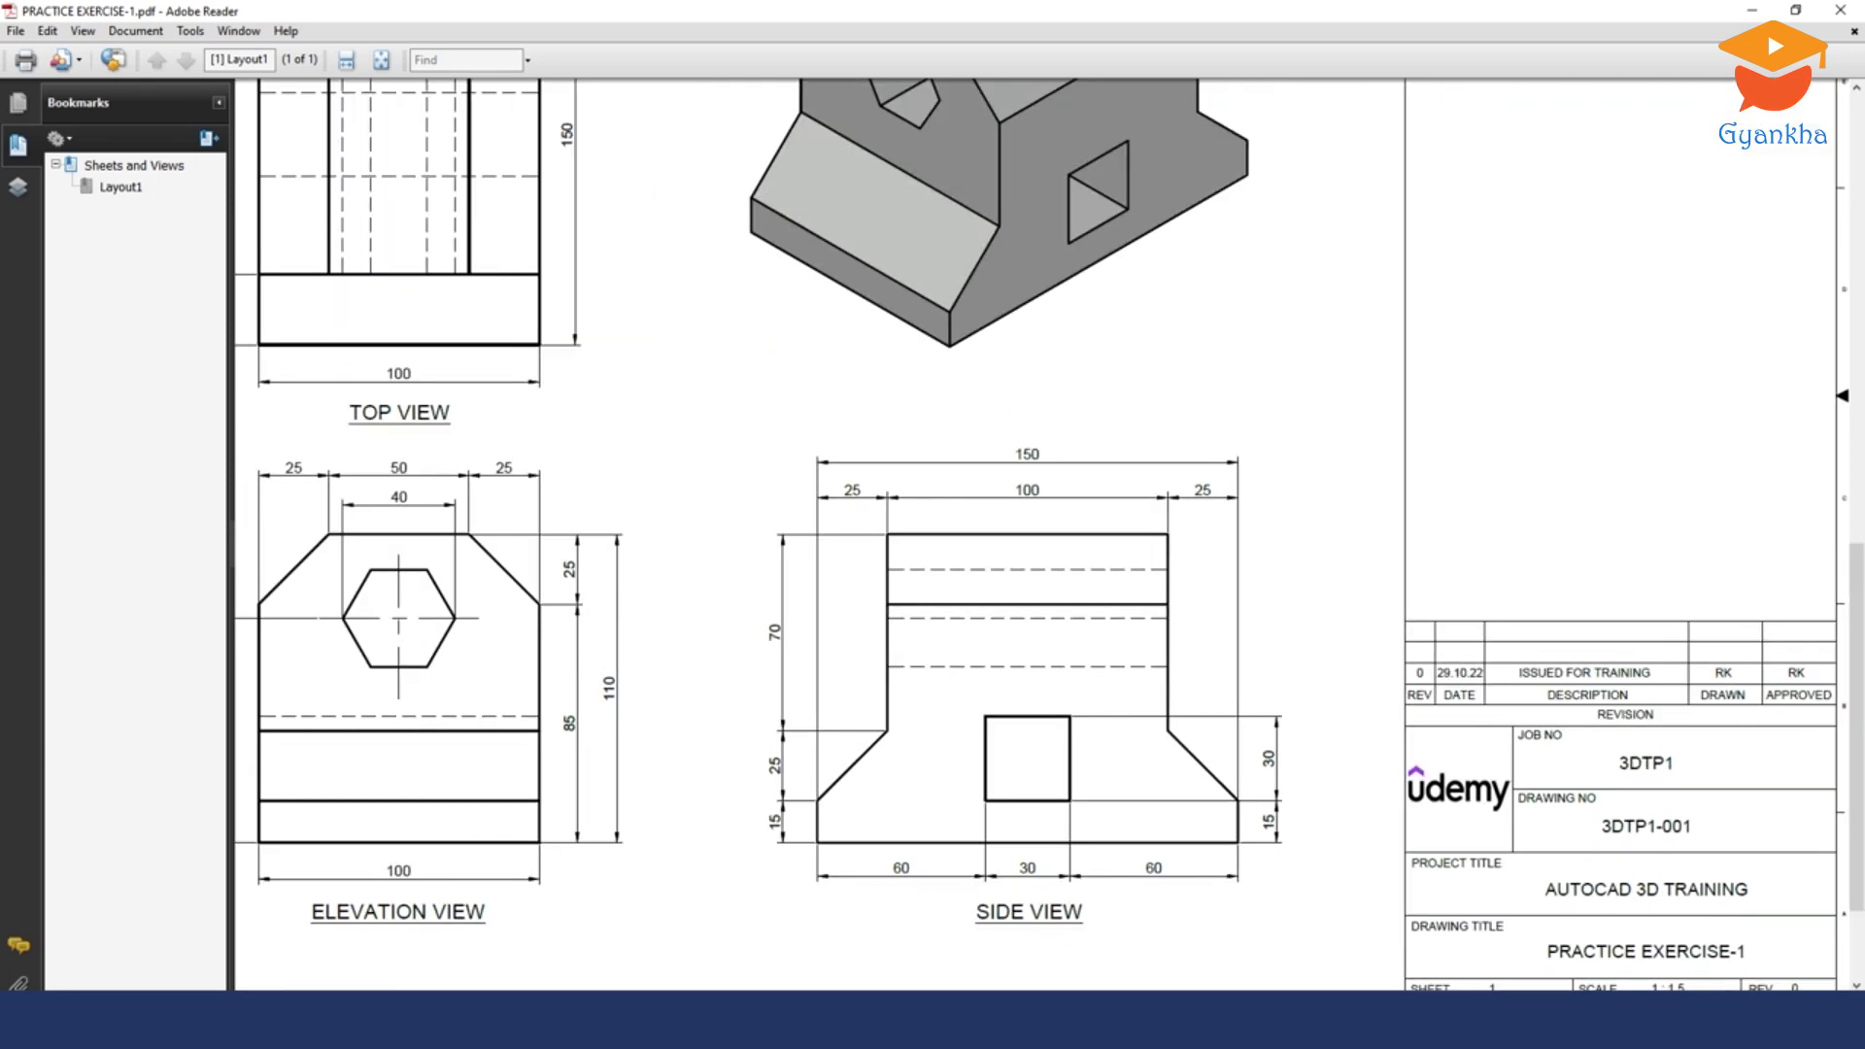
{"action": "scroll", "coordinate": [1646, 874], "scroll_direction": "down", "scroll_amount": 1}
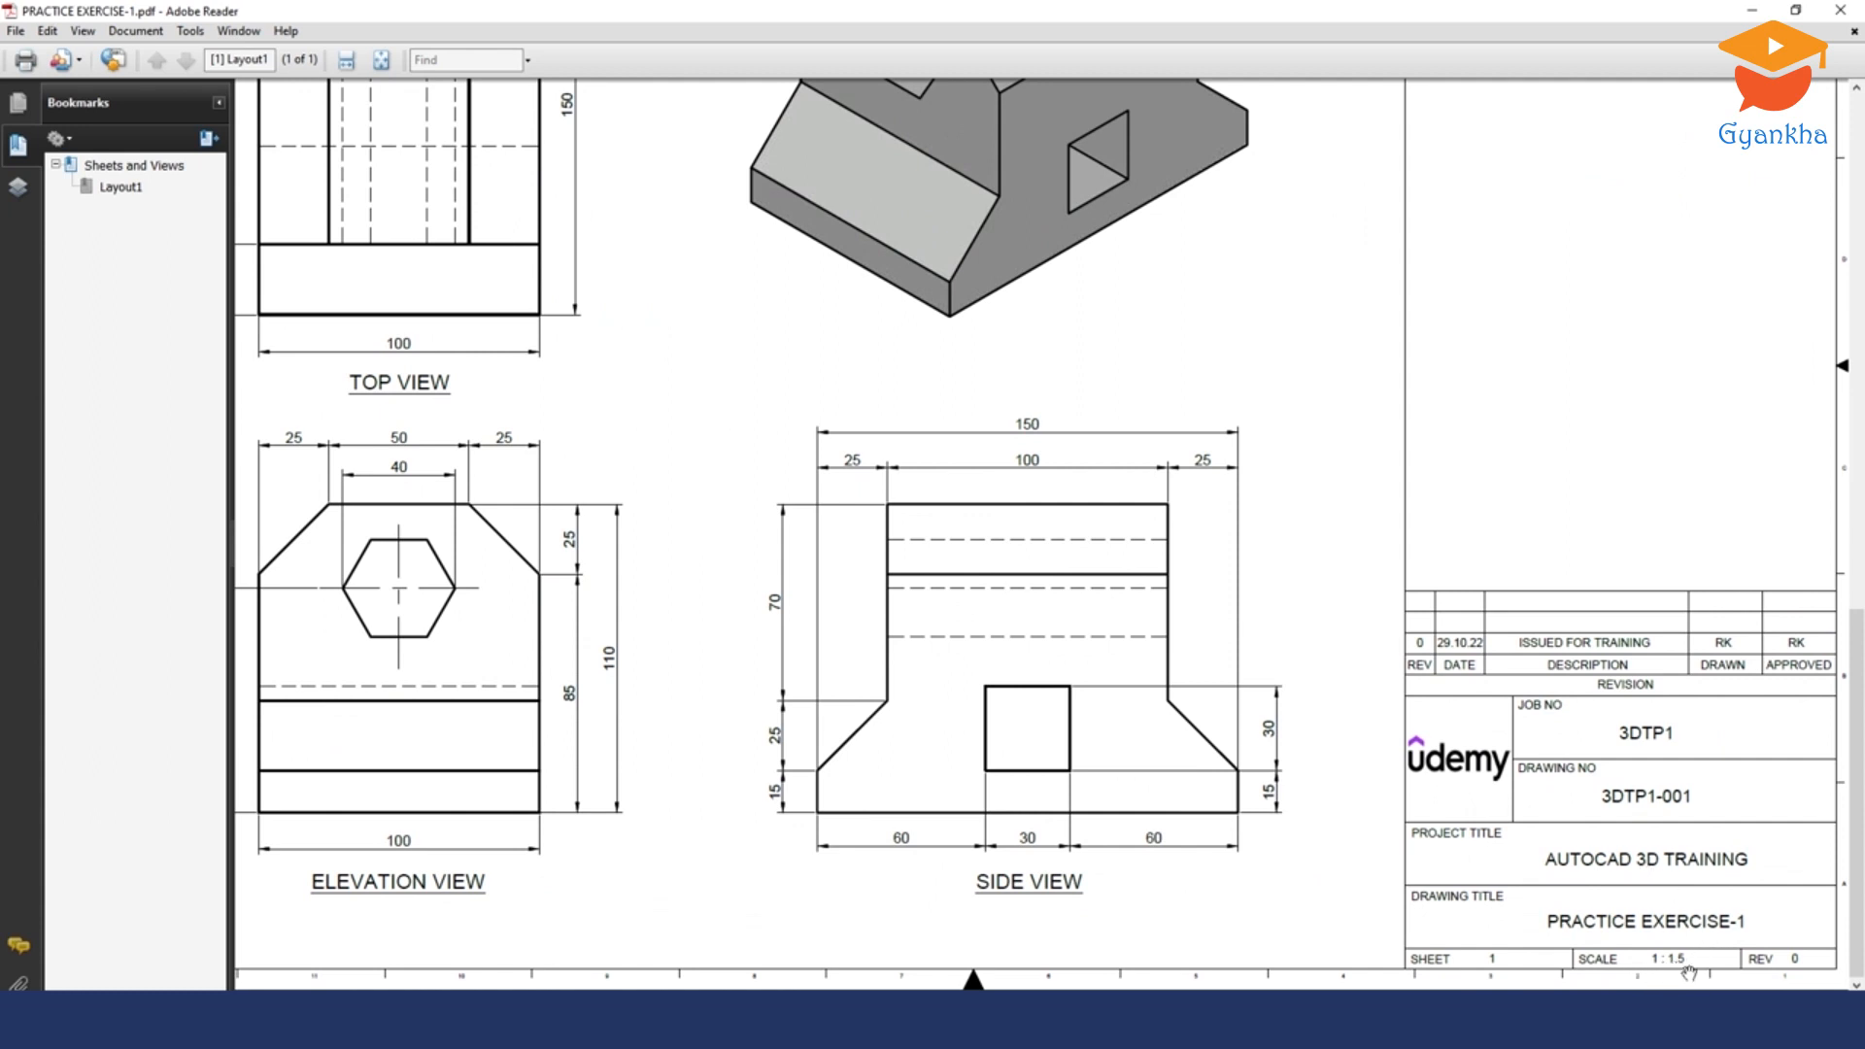
{"action": "mouse_move", "coordinate": [406, 1020]}
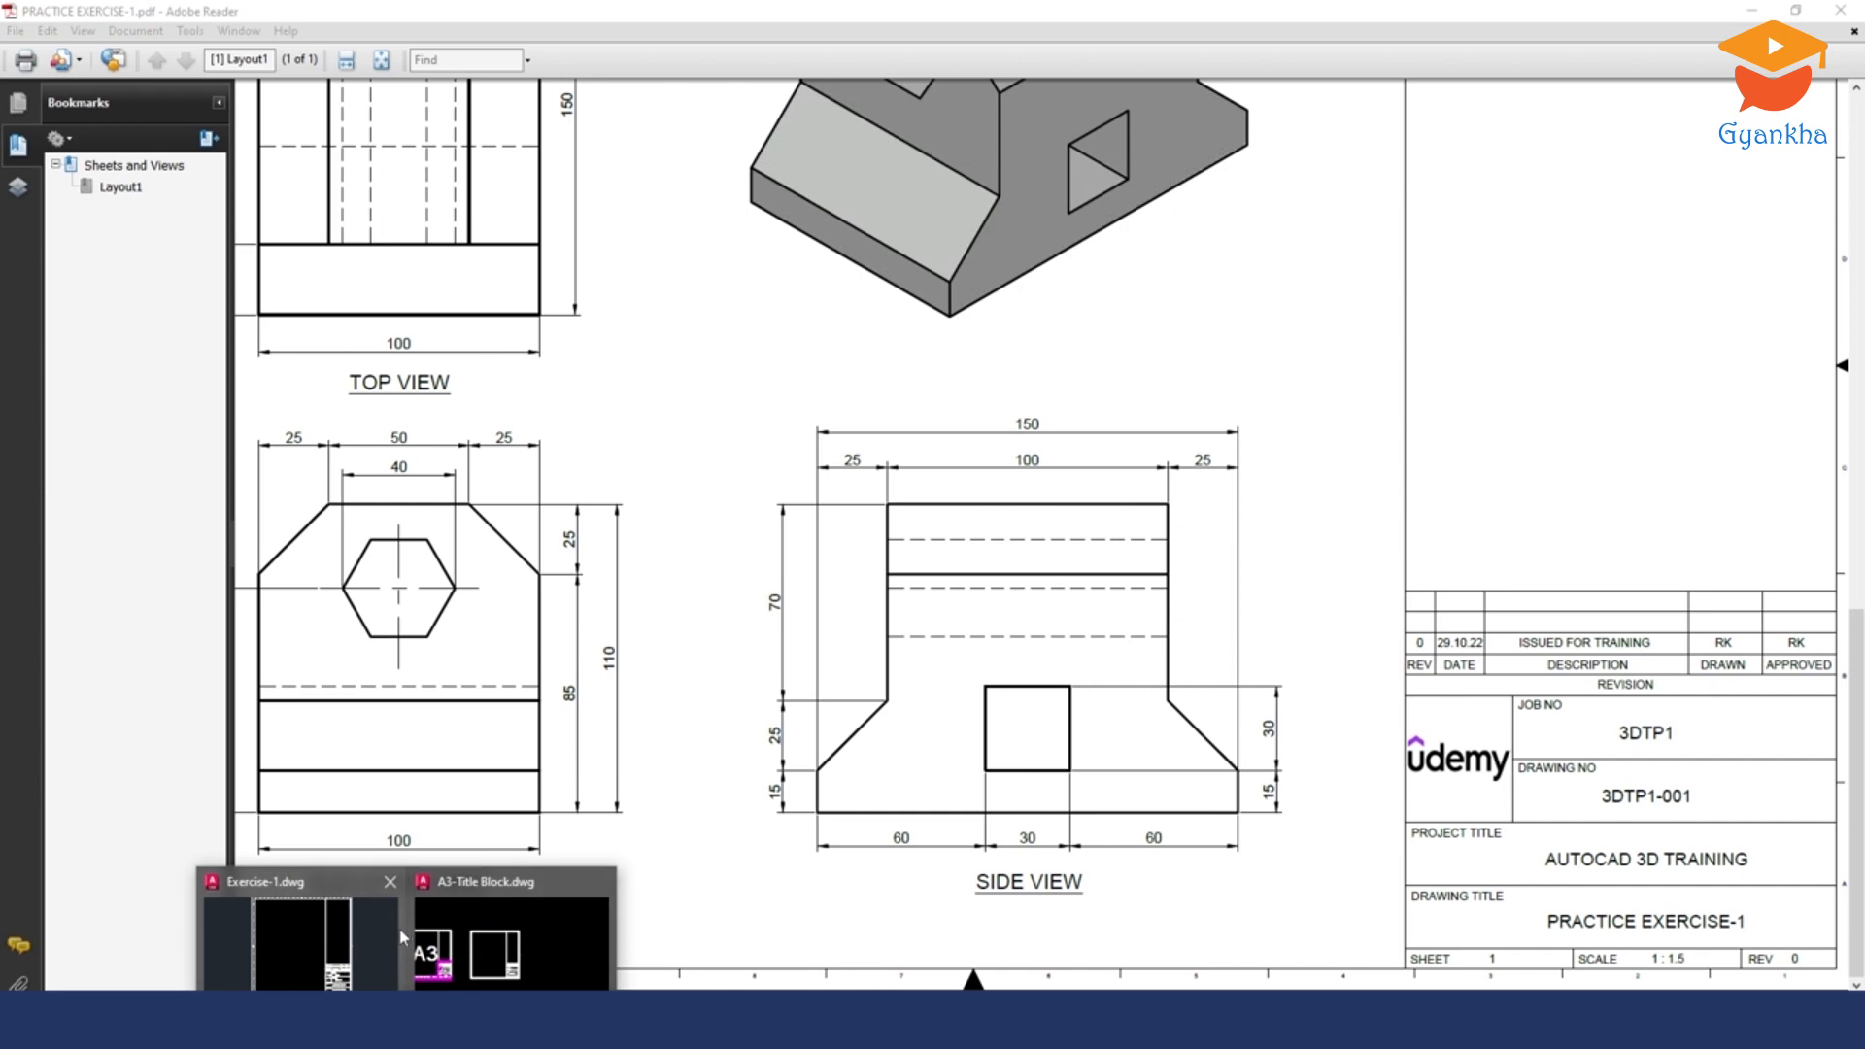
{"action": "left_click", "coordinate": [321, 938]}
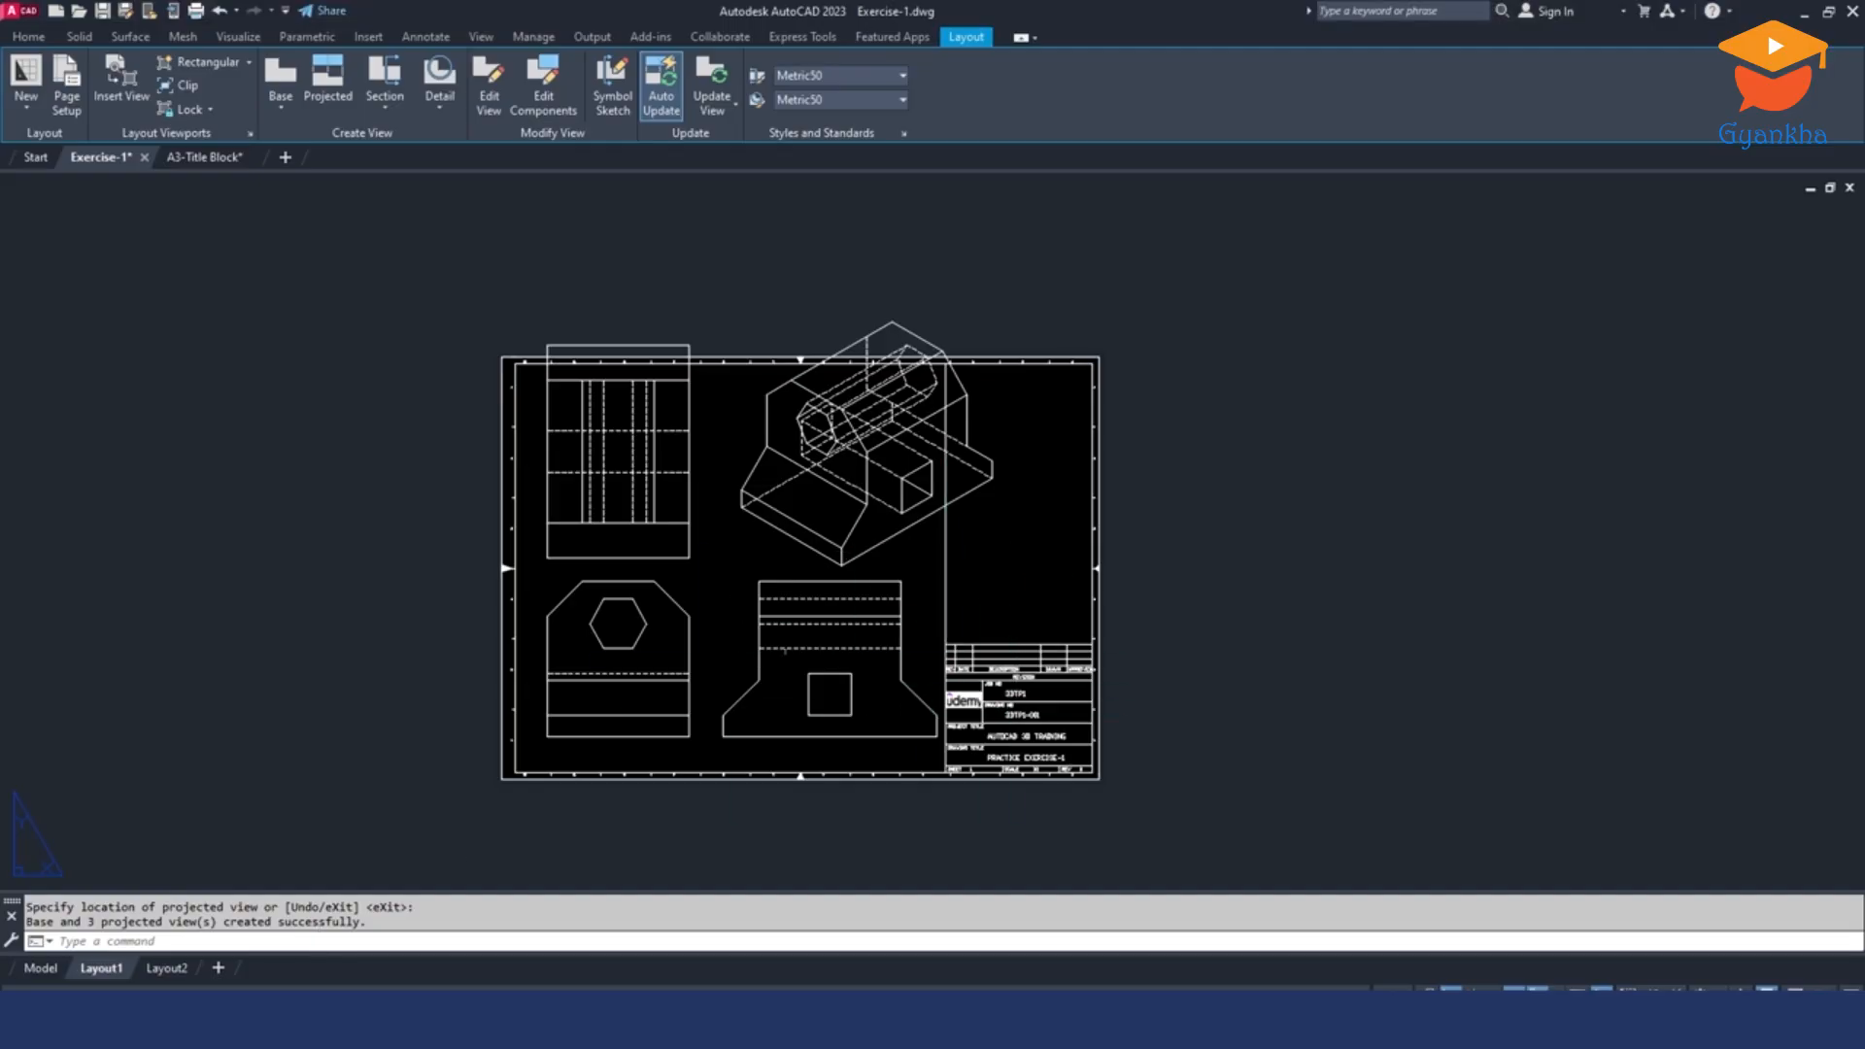
{"action": "scroll", "coordinate": [700, 619], "scroll_direction": "up", "scroll_amount": 3}
{"action": "left_click", "coordinate": [700, 619]}
{"action": "left_click", "coordinate": [665, 585]}
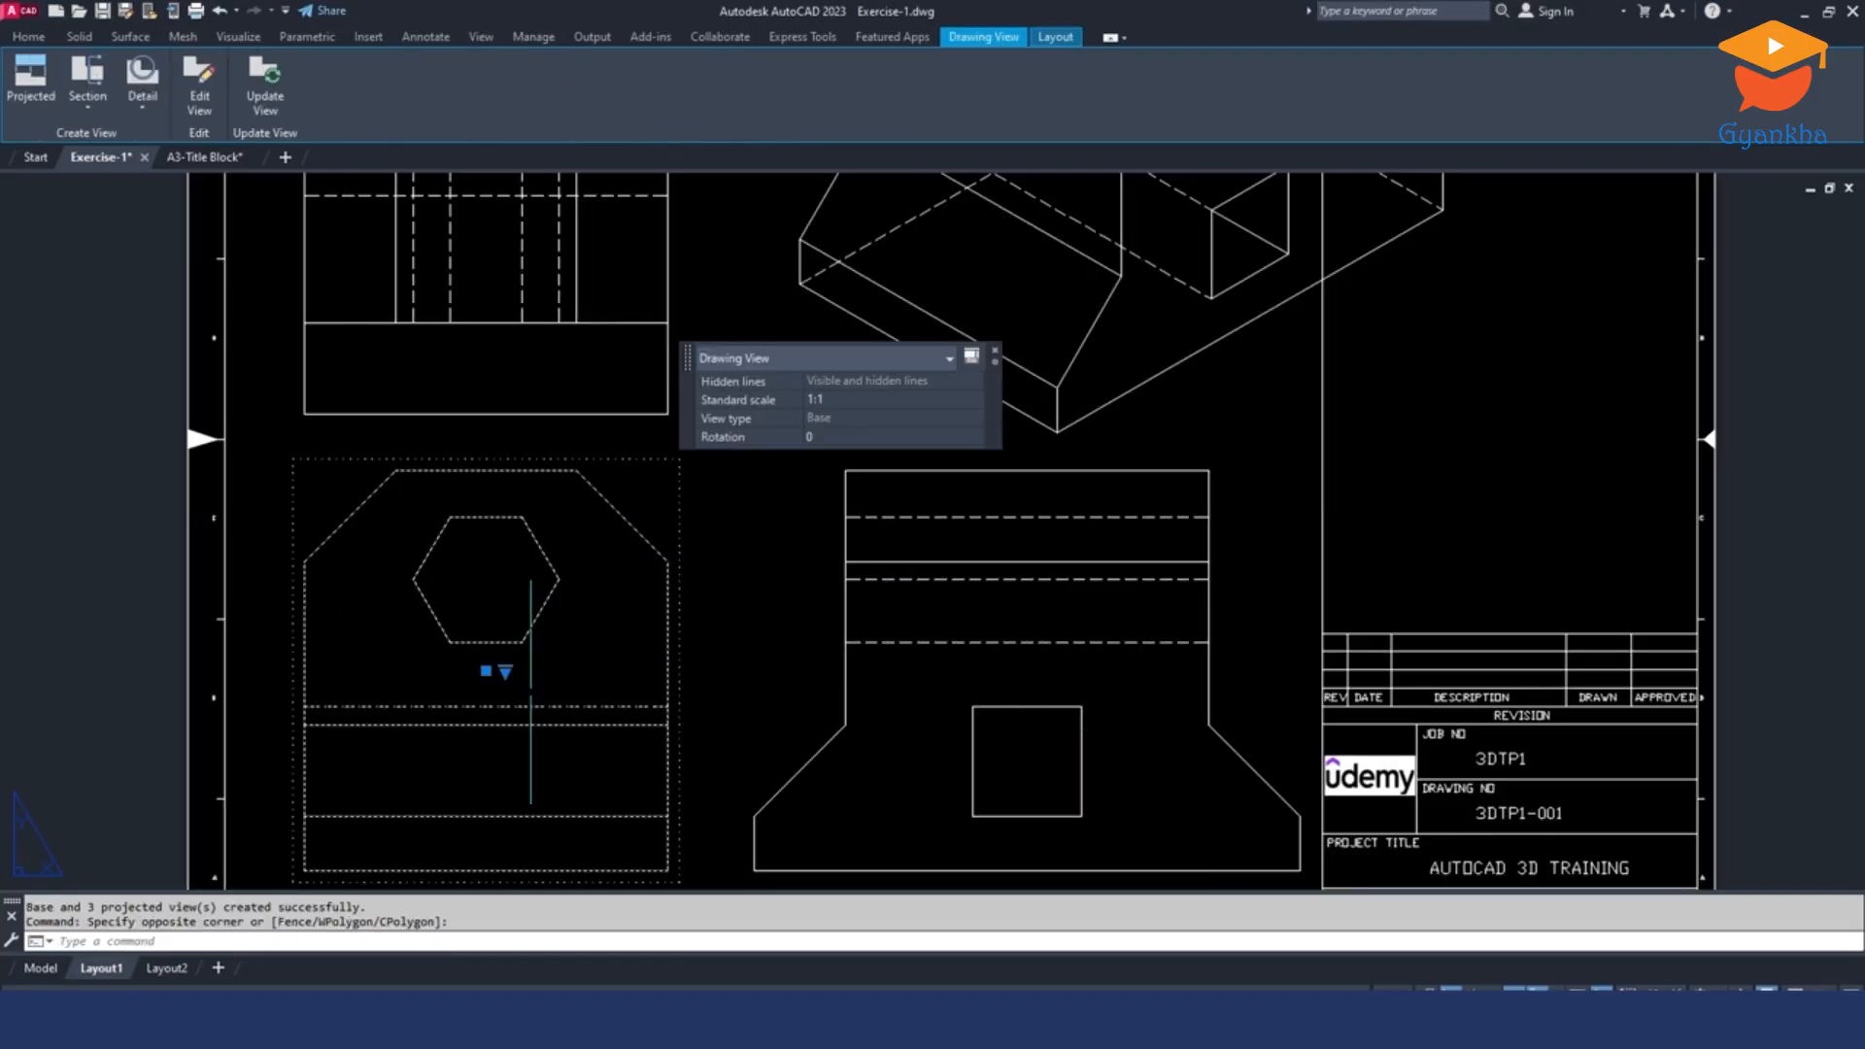
{"action": "left_click", "coordinate": [506, 670]}
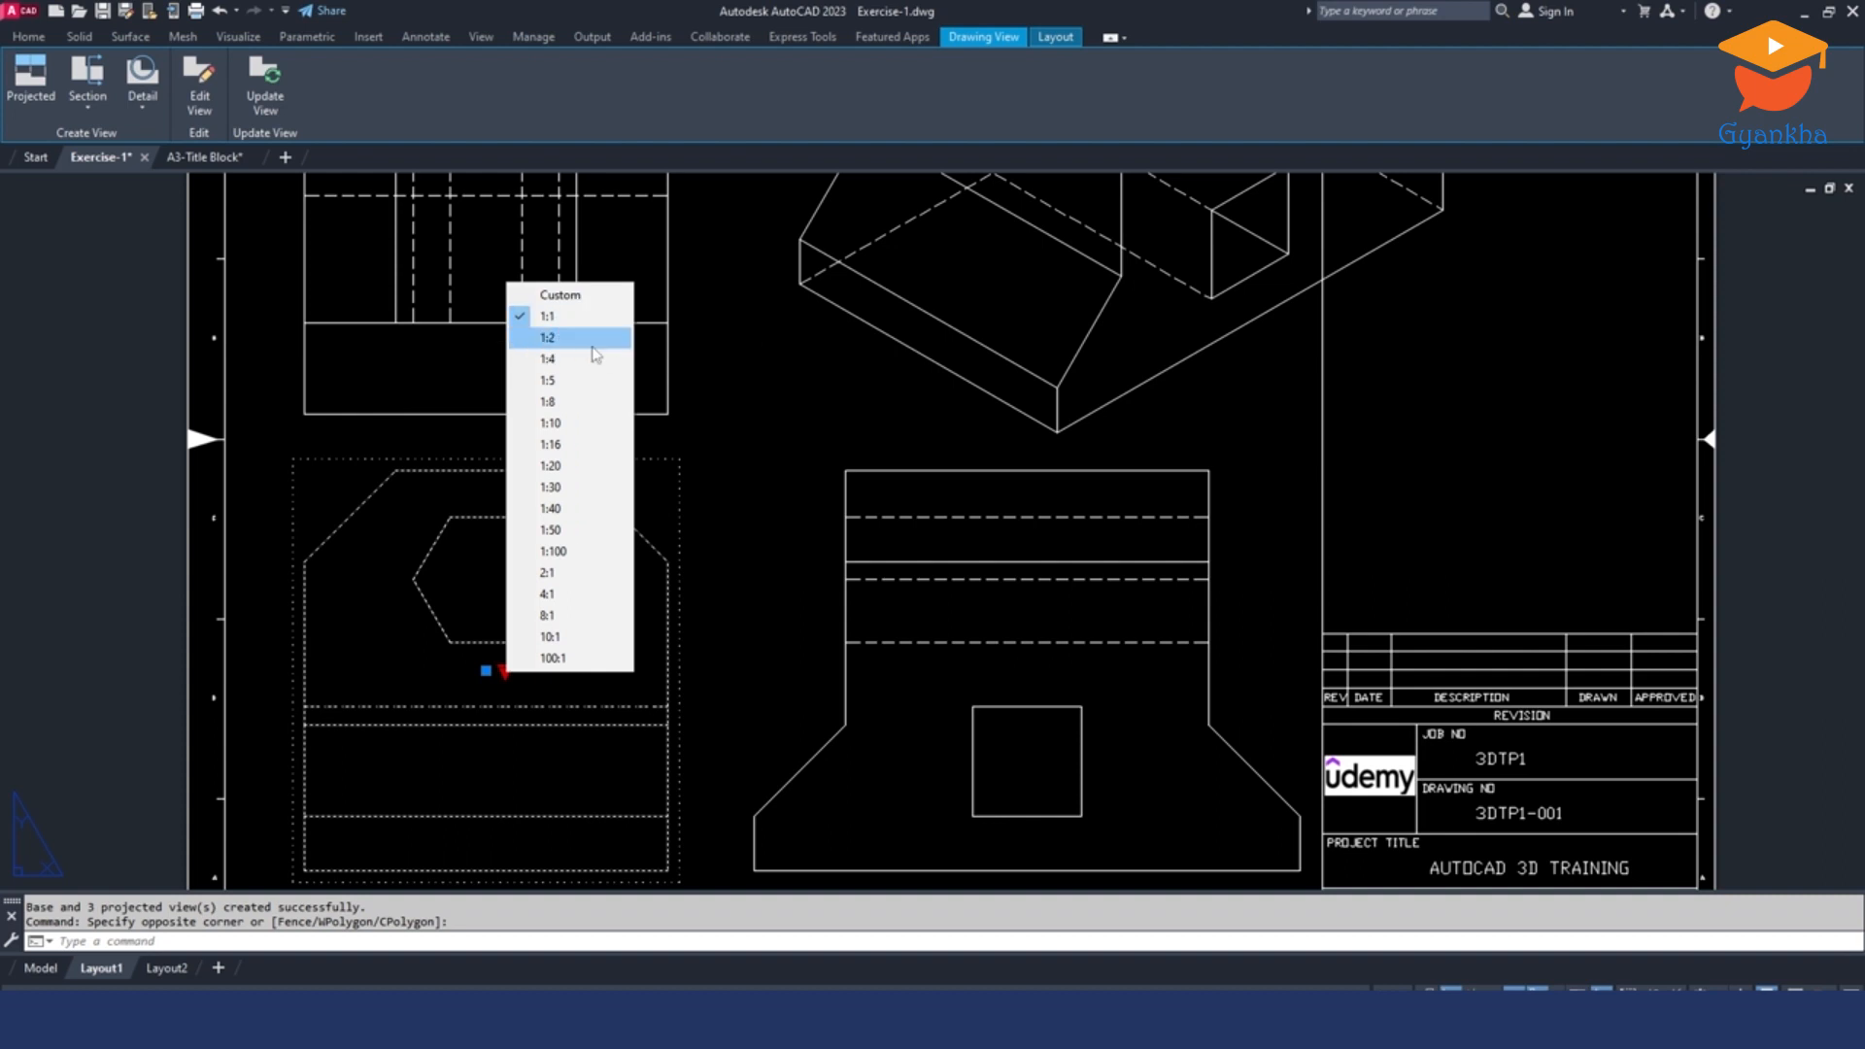
{"action": "key", "text": "Escape"}
{"action": "key", "text": "Escape"}
{"action": "key", "text": "Escape"}
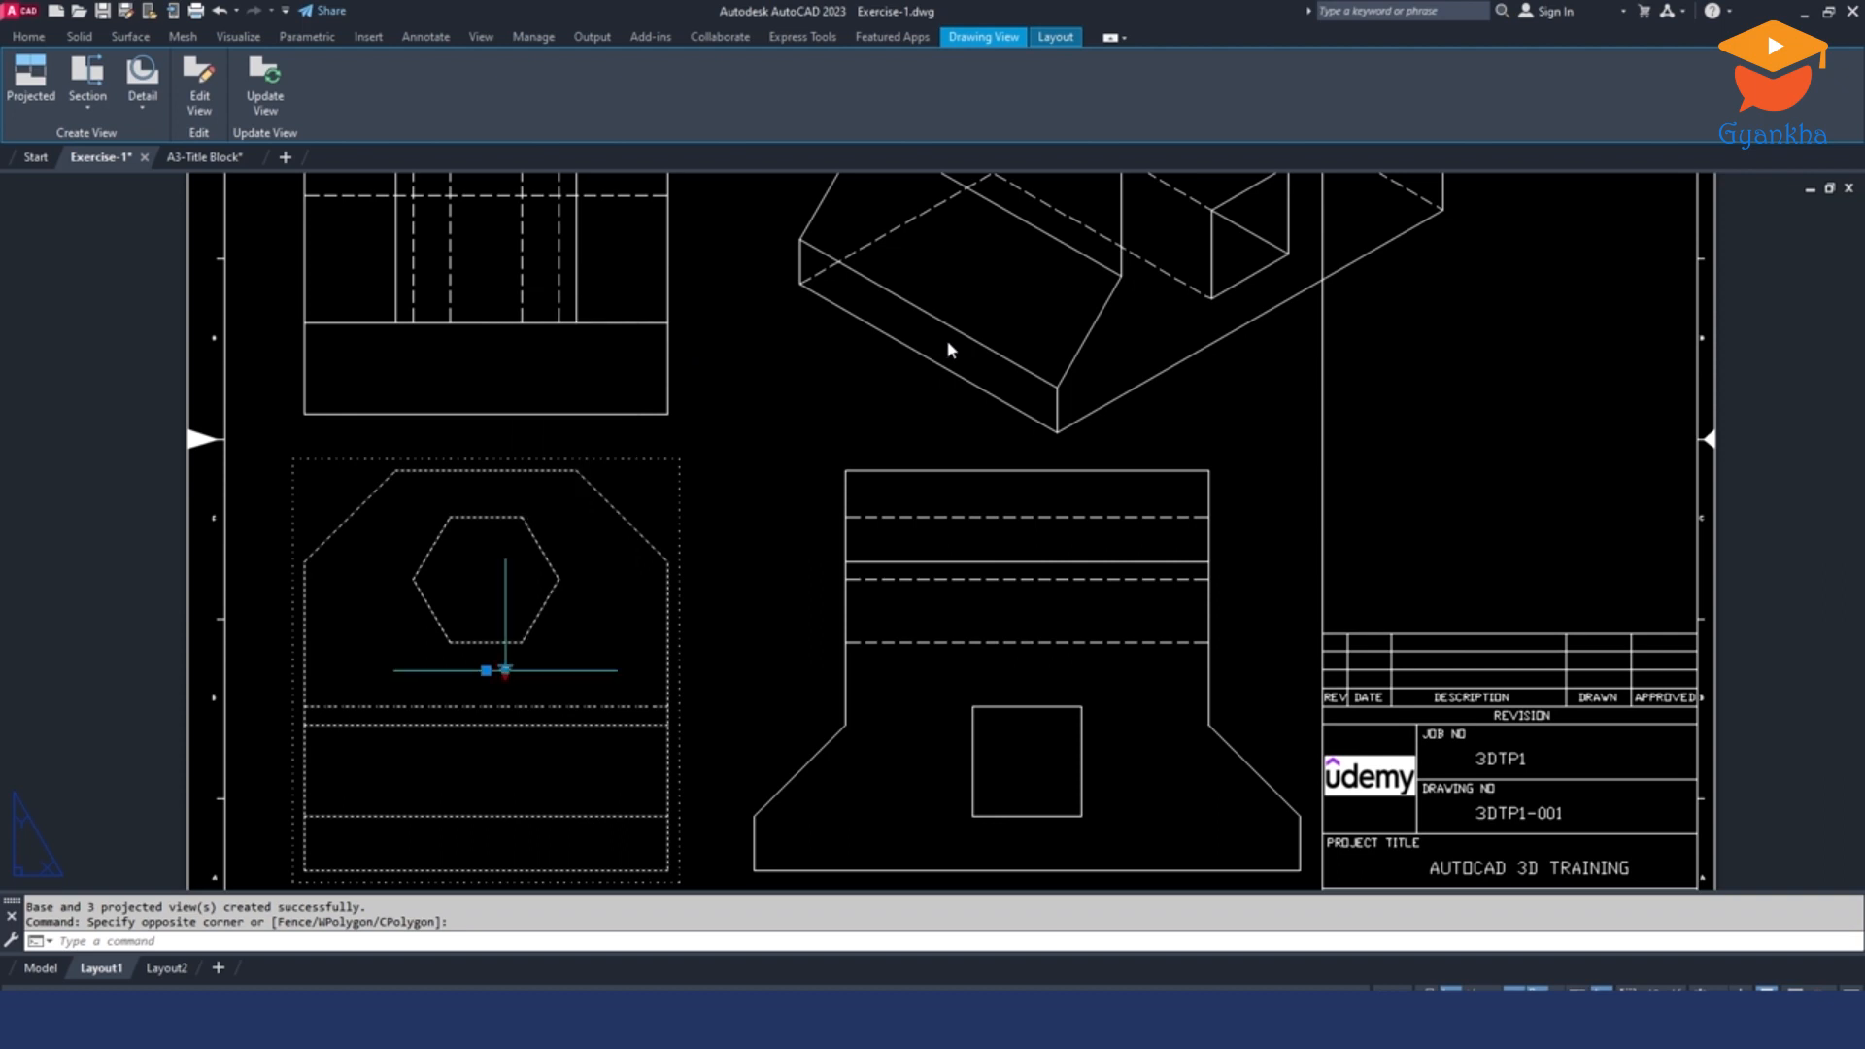
Step: Add a custom 1:1.5 drawing scale to the model's scale list
{"action": "left_click", "coordinate": [41, 968]}
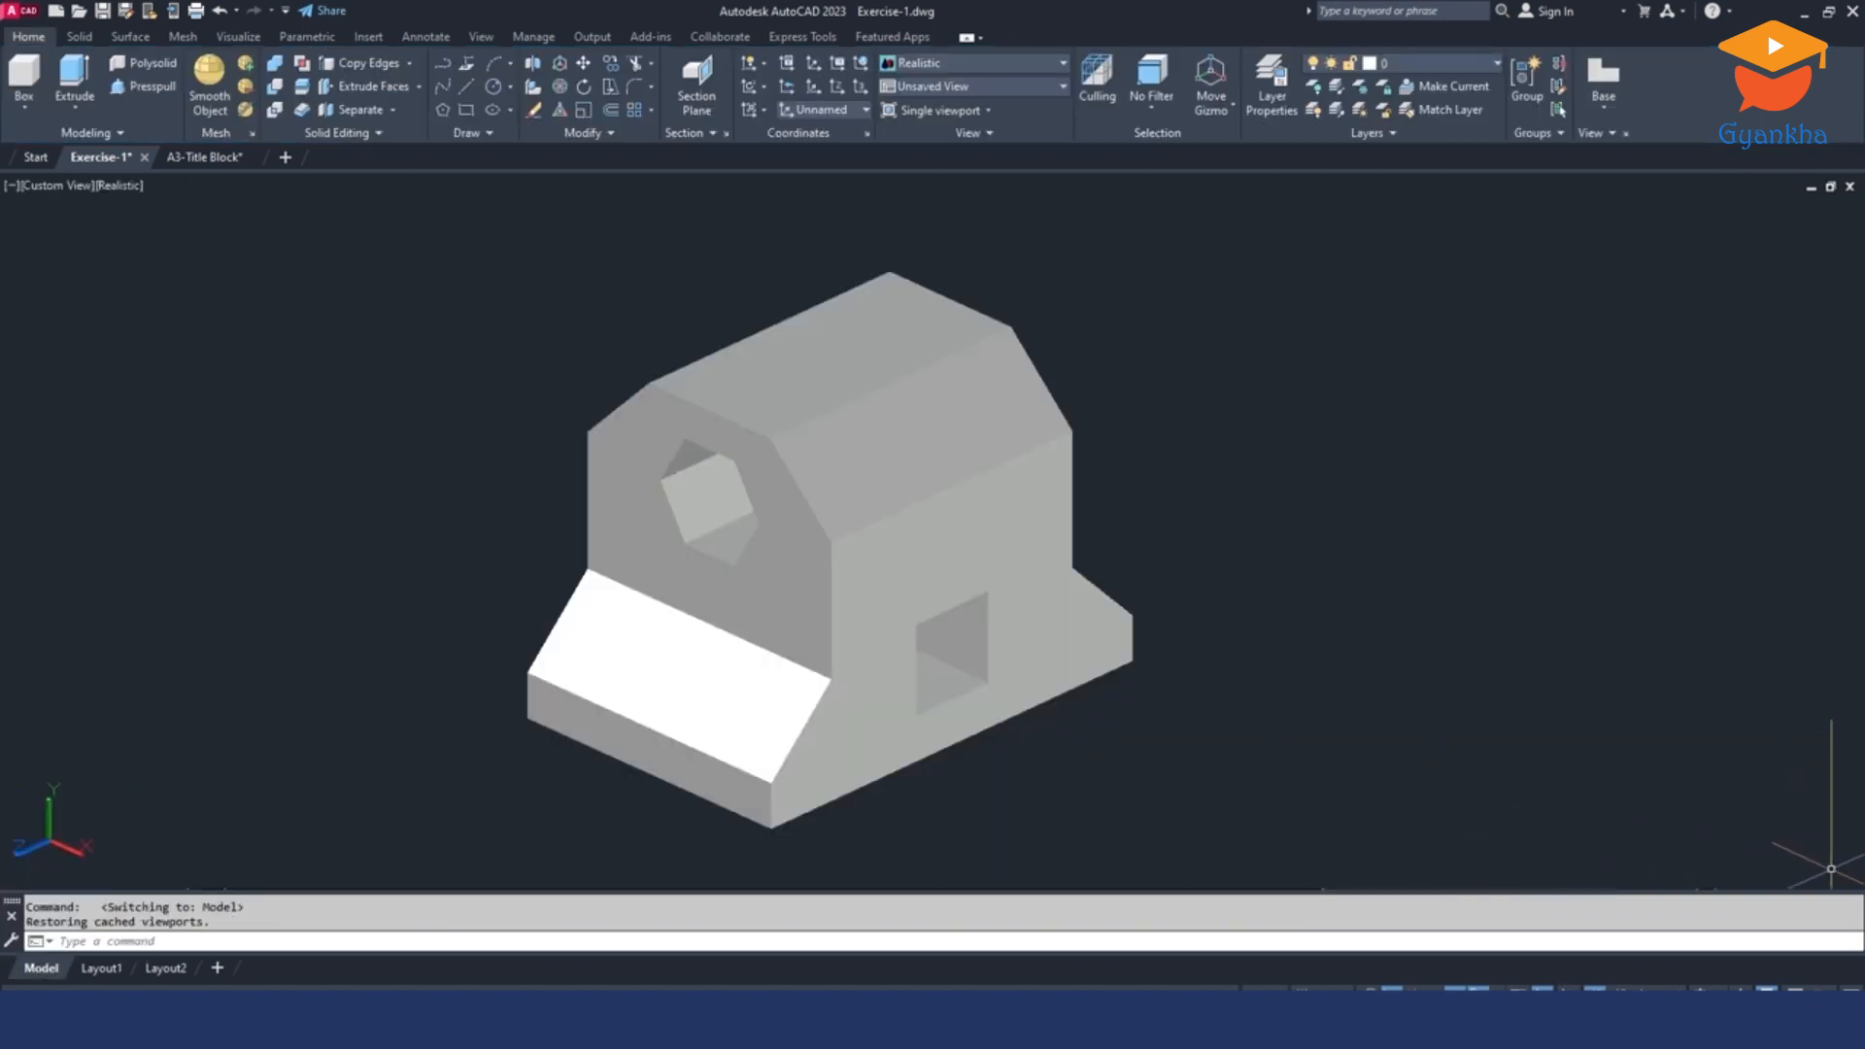
{"action": "left_click", "coordinate": [1698, 987]}
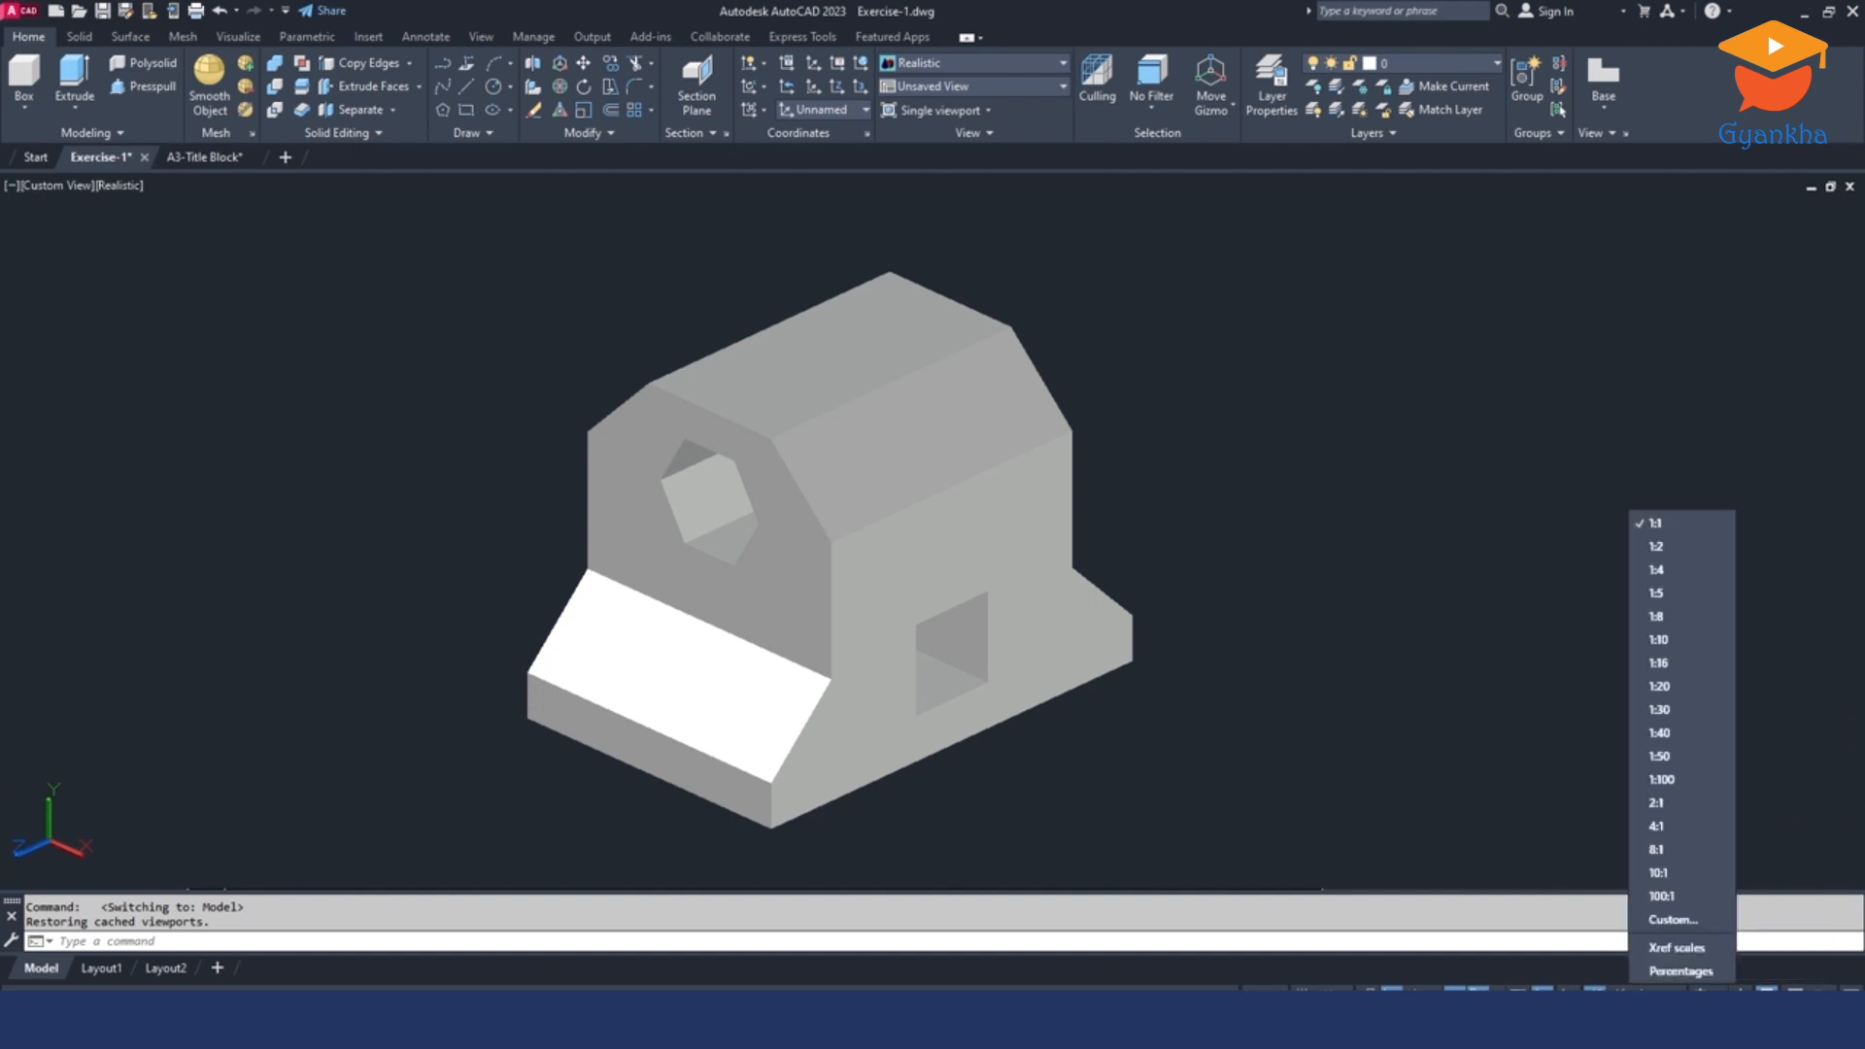
{"action": "left_click", "coordinate": [1667, 923]}
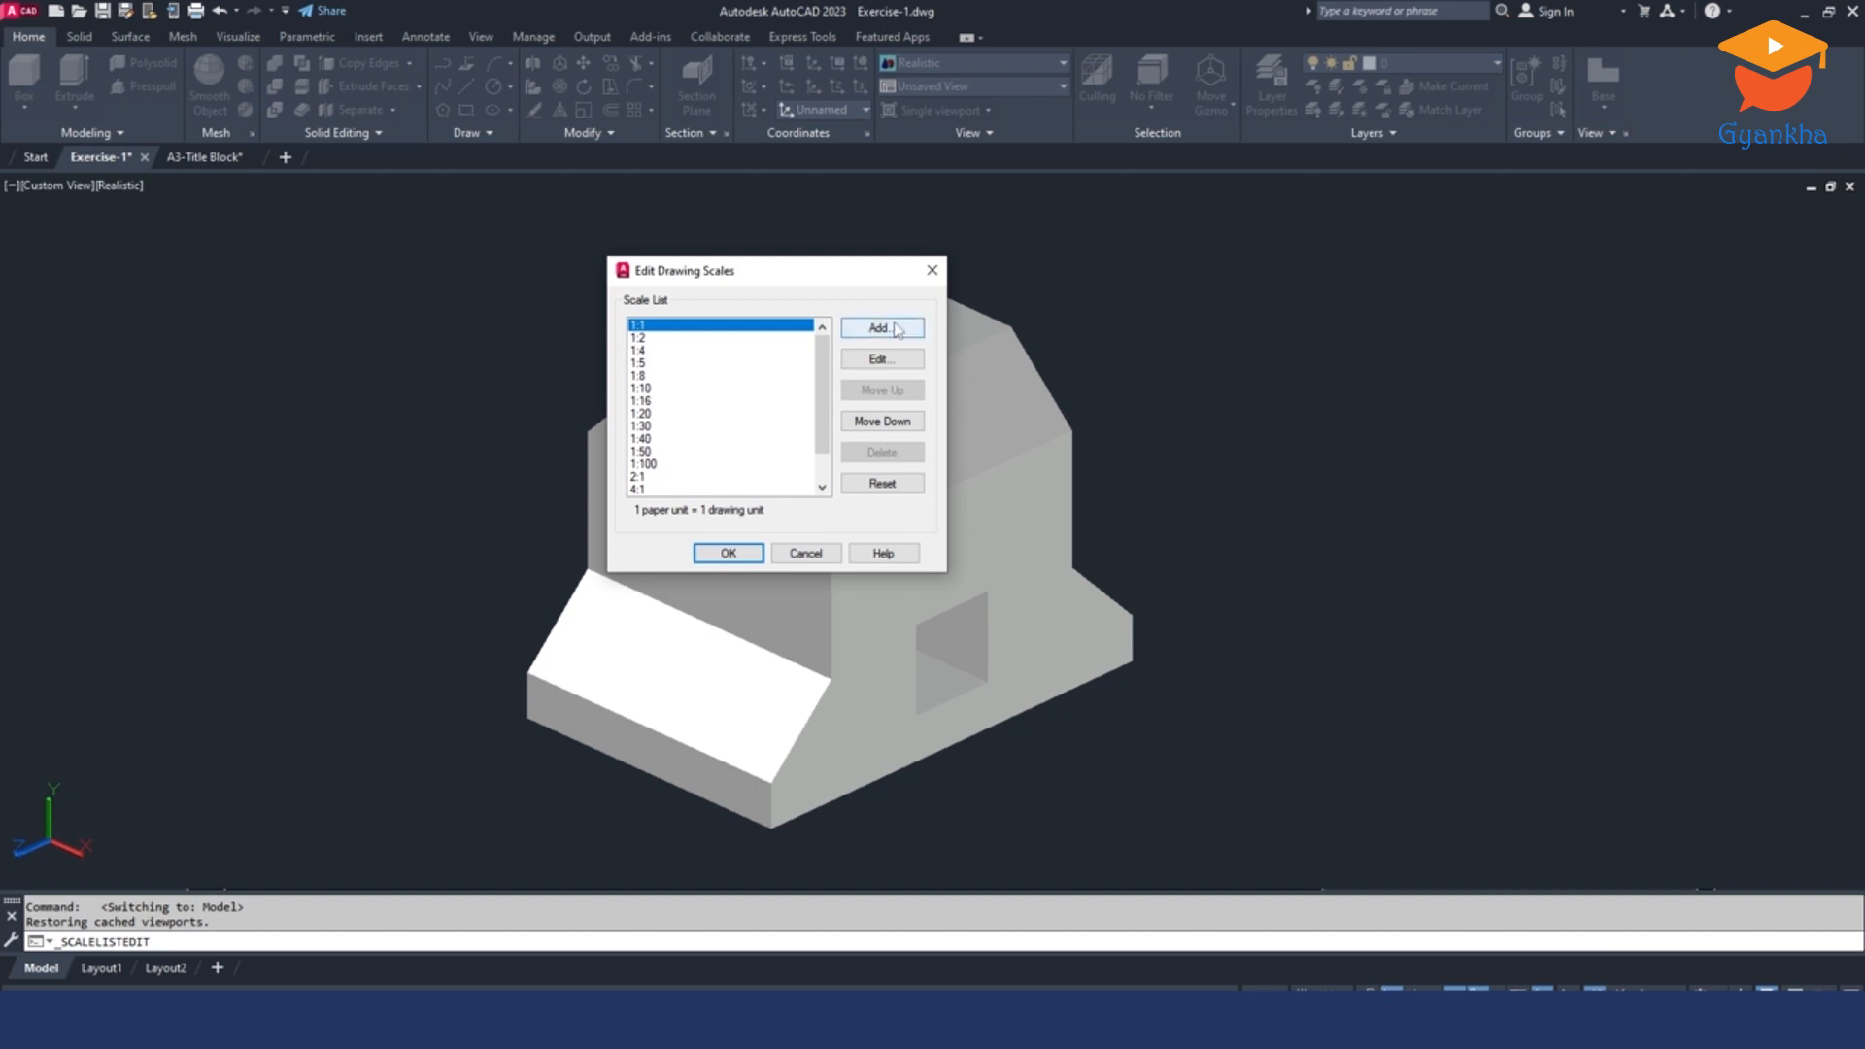
{"action": "left_click", "coordinate": [897, 331]}
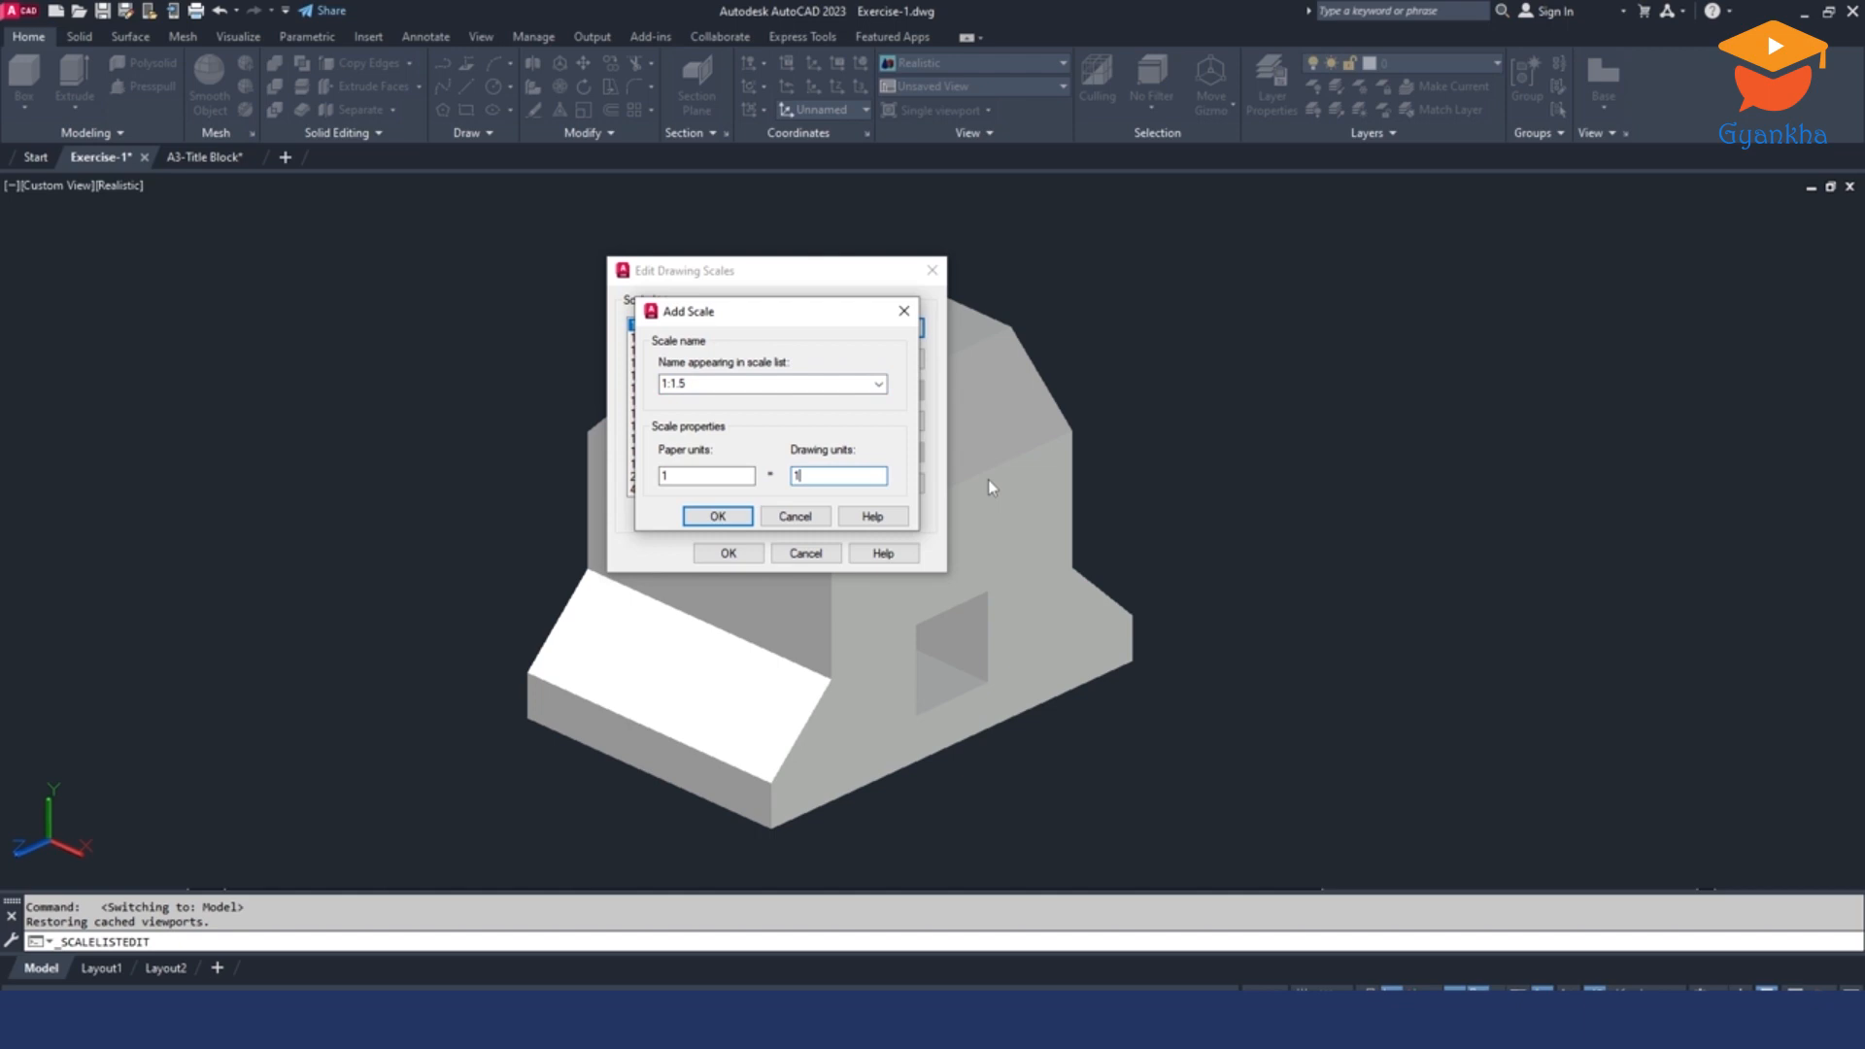
{"action": "type", "text": ".5"}
{"action": "left_click", "coordinate": [718, 516]}
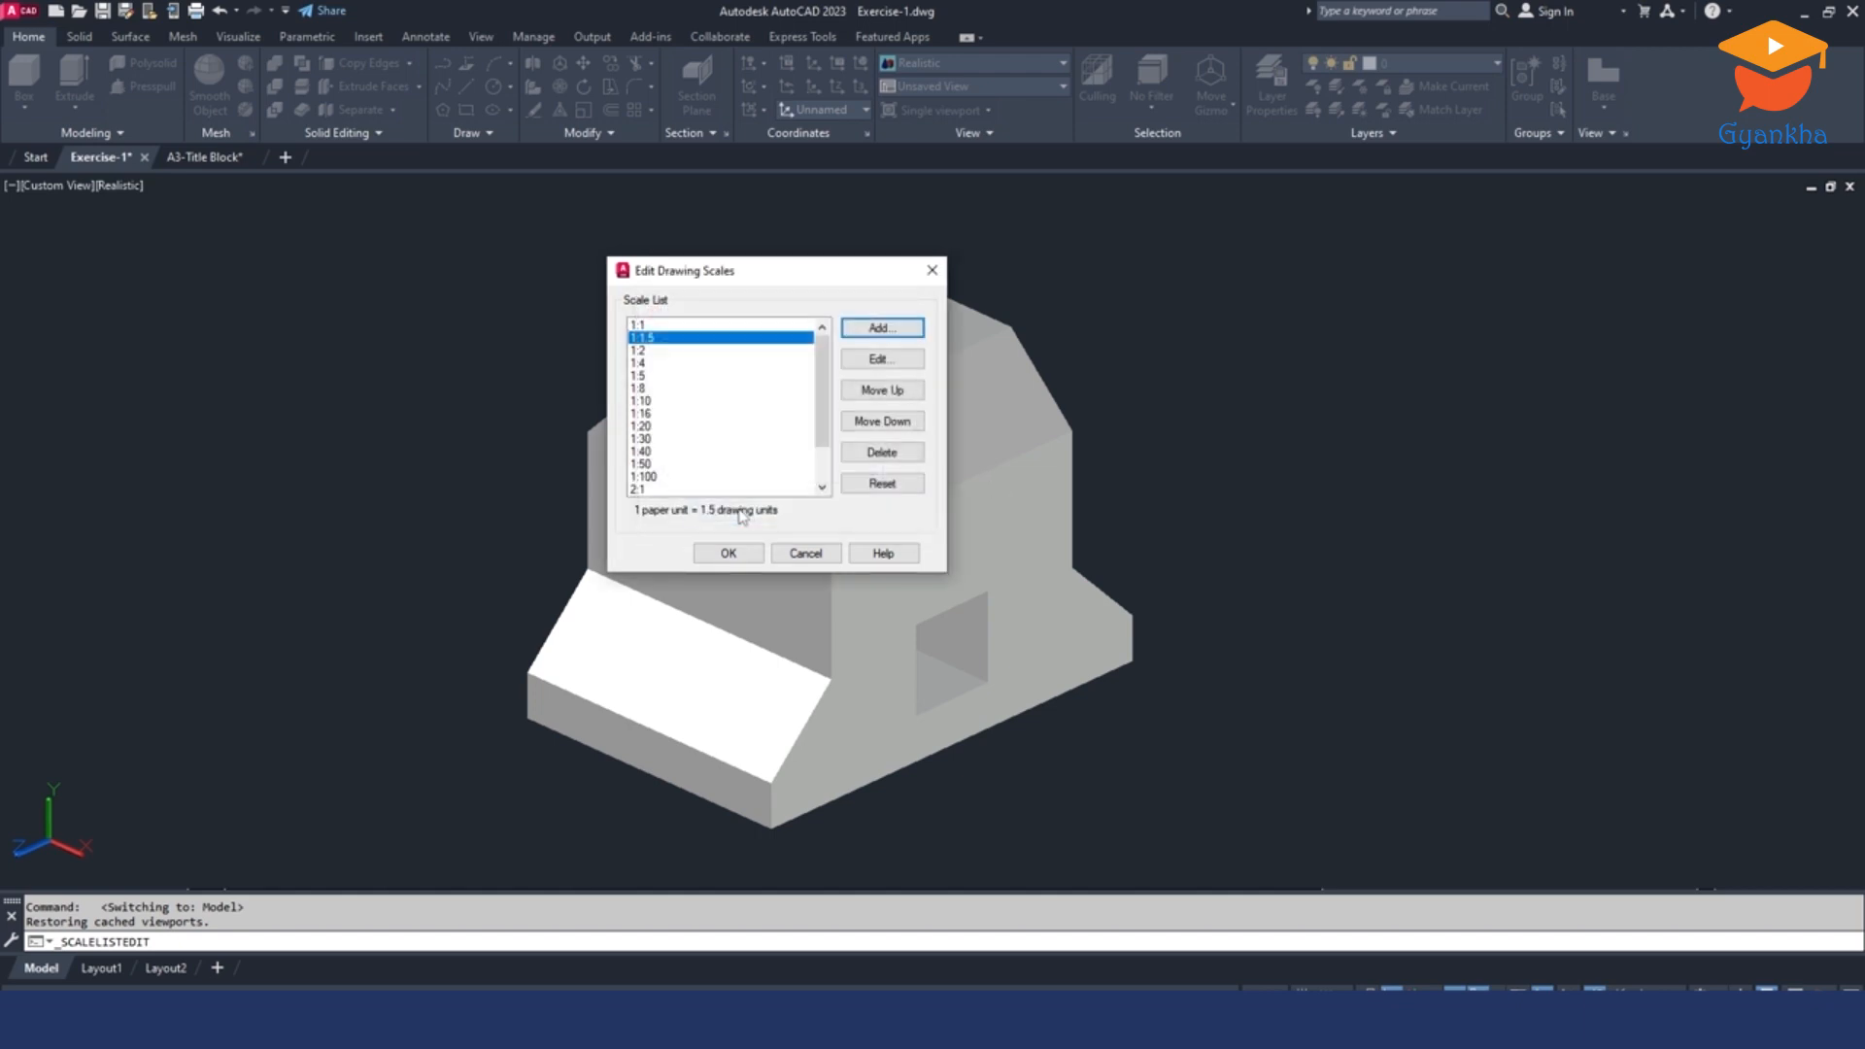
{"action": "left_click", "coordinate": [728, 552]}
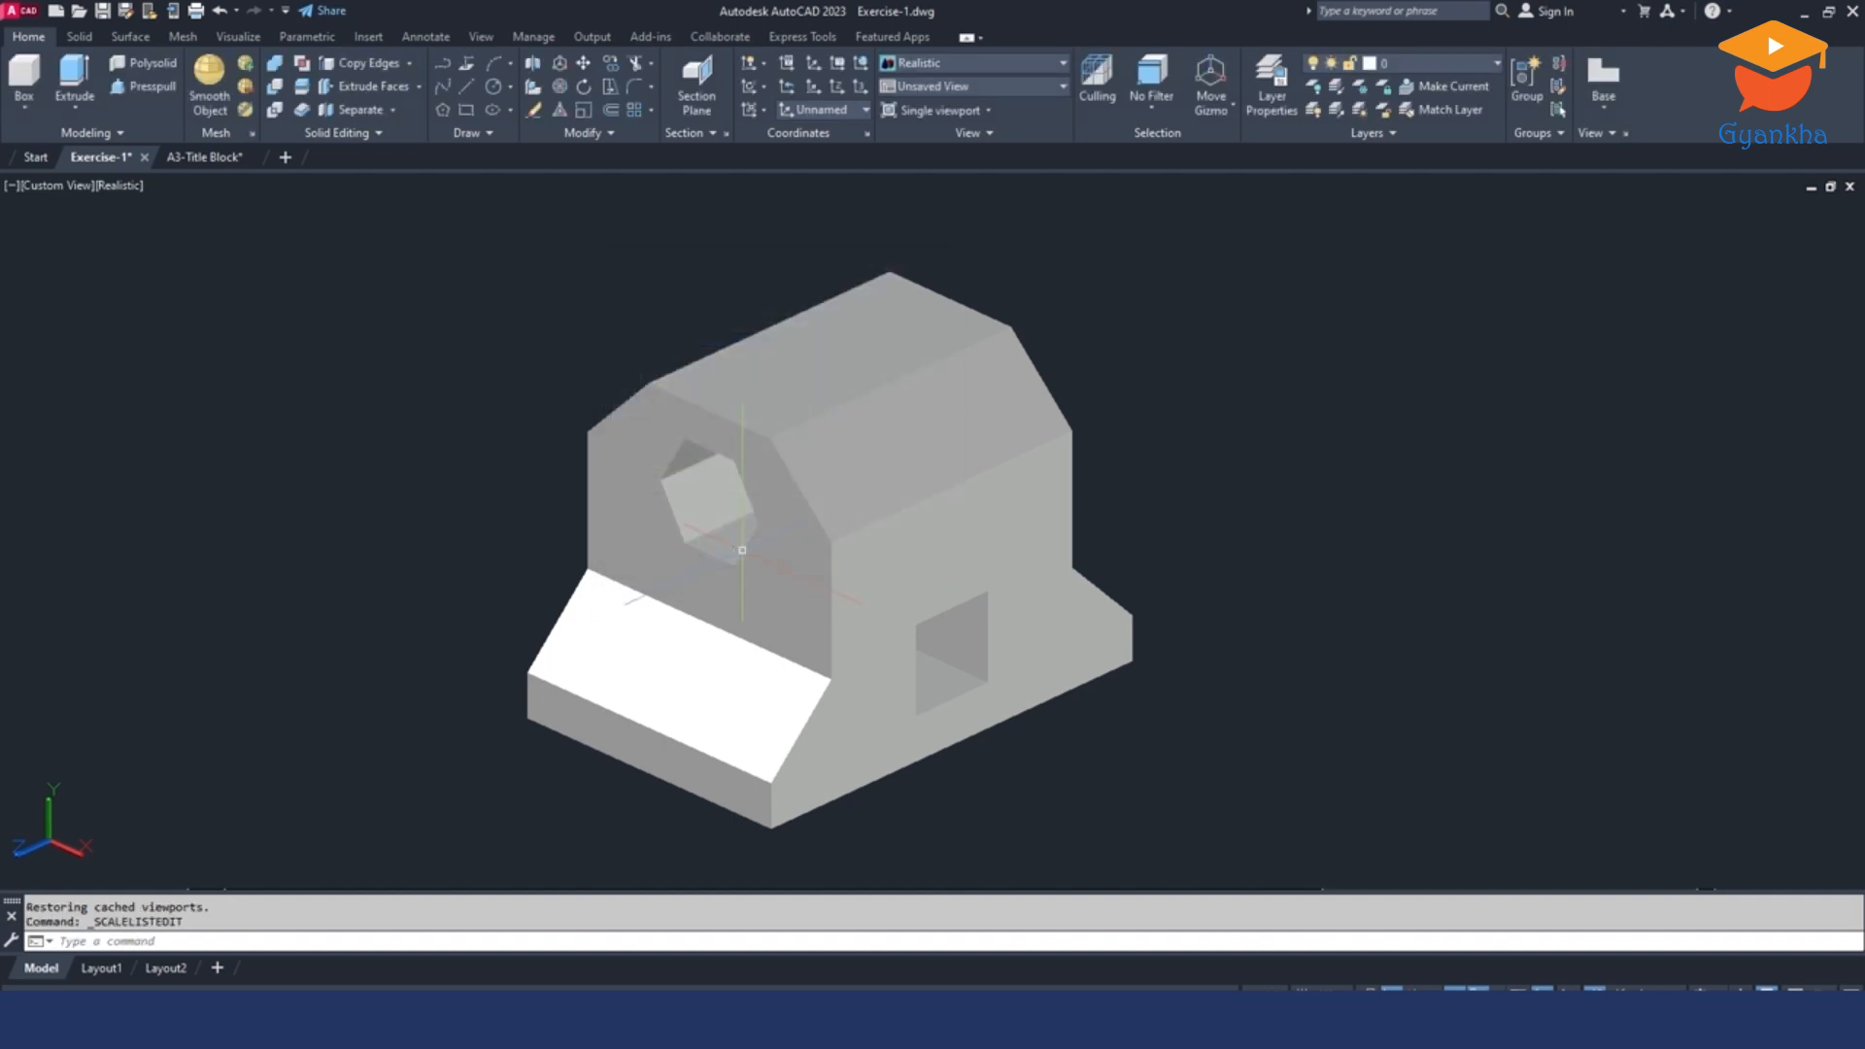
Step: Set the base view's scale to 1:1.5 in Layout1
{"action": "left_click", "coordinate": [101, 969]}
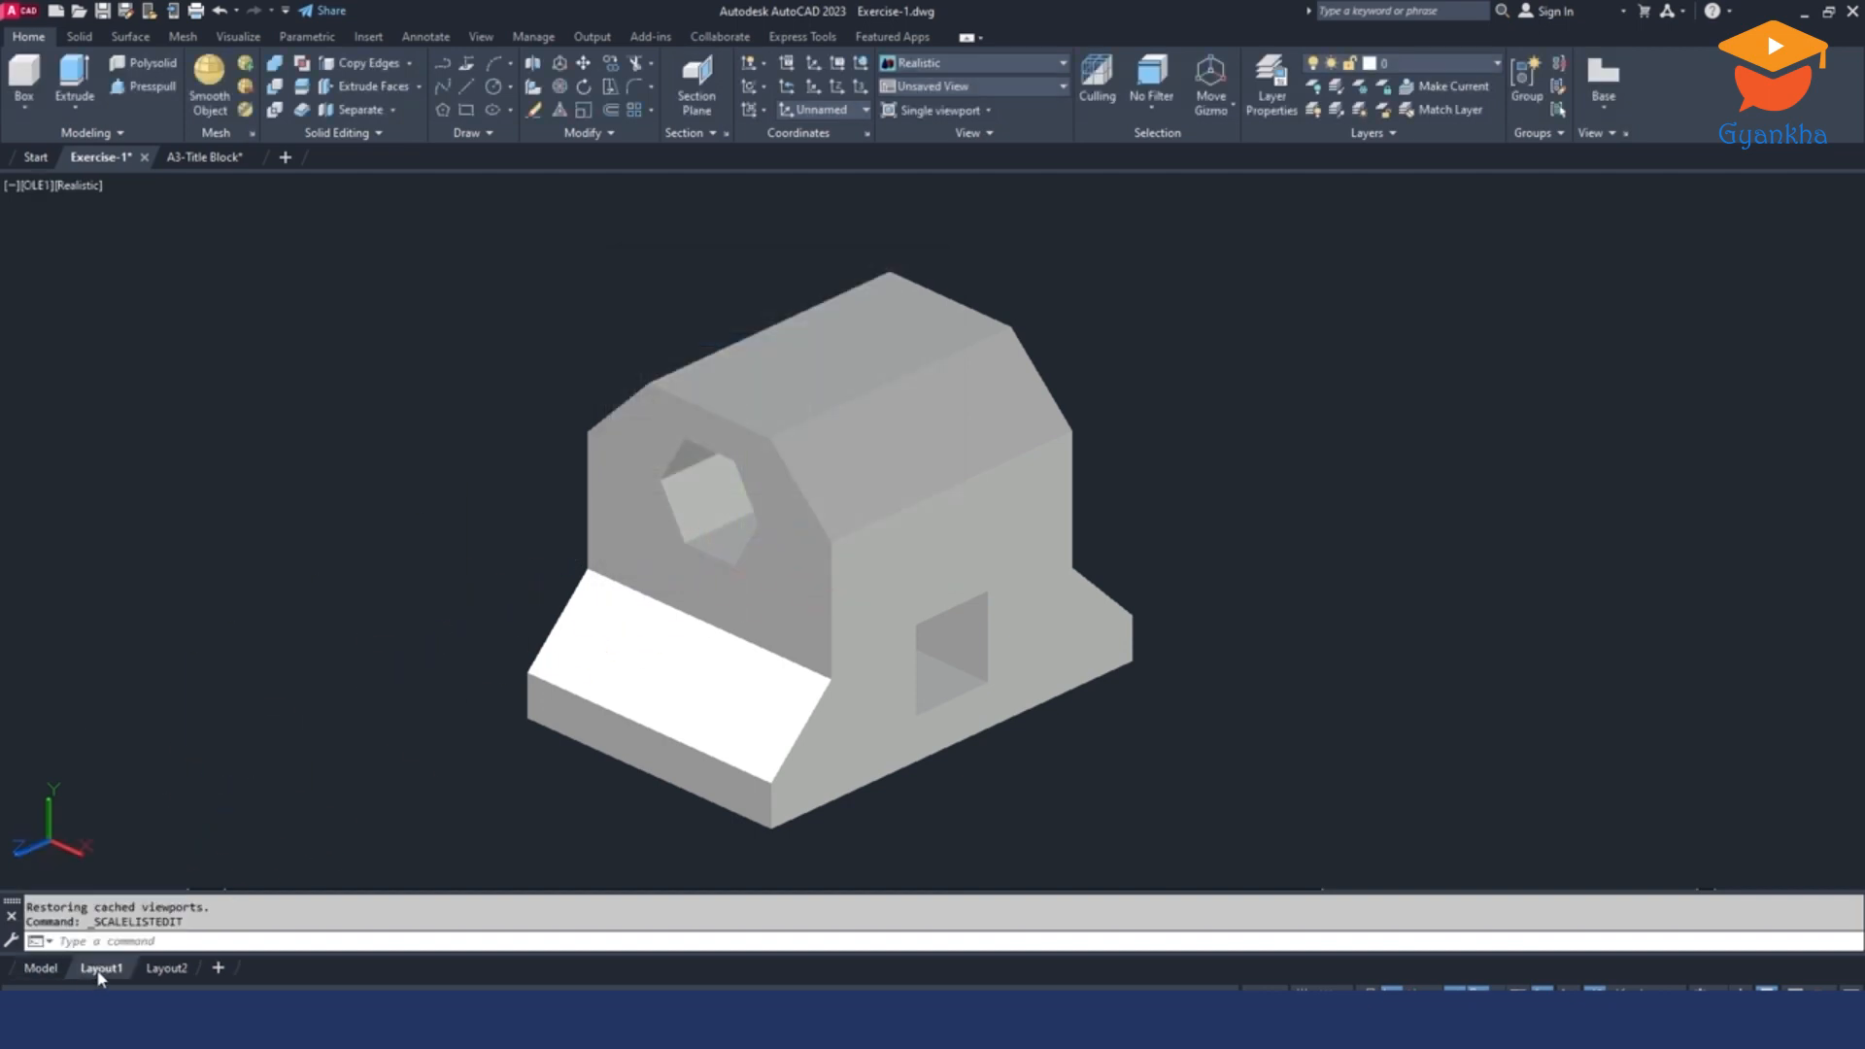
{"action": "left_click", "coordinate": [680, 580]}
{"action": "left_click", "coordinate": [491, 666]}
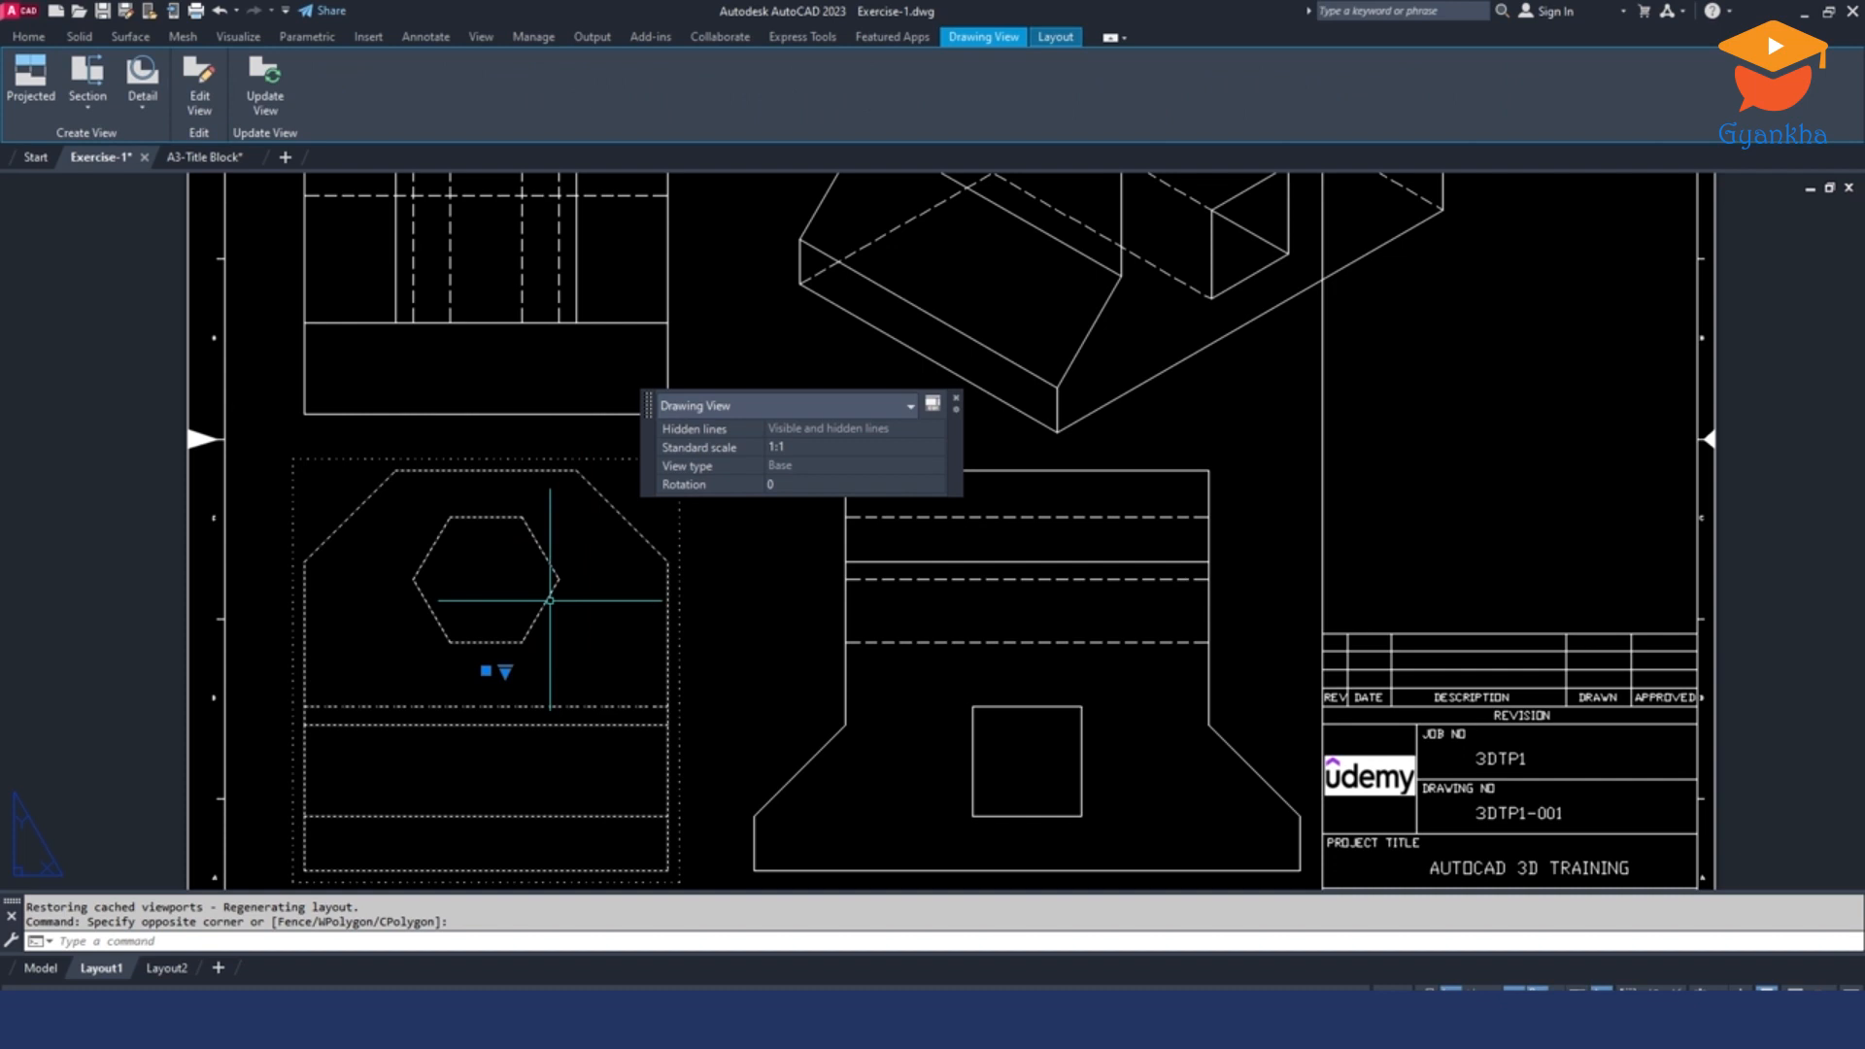
{"action": "left_click", "coordinate": [503, 670]}
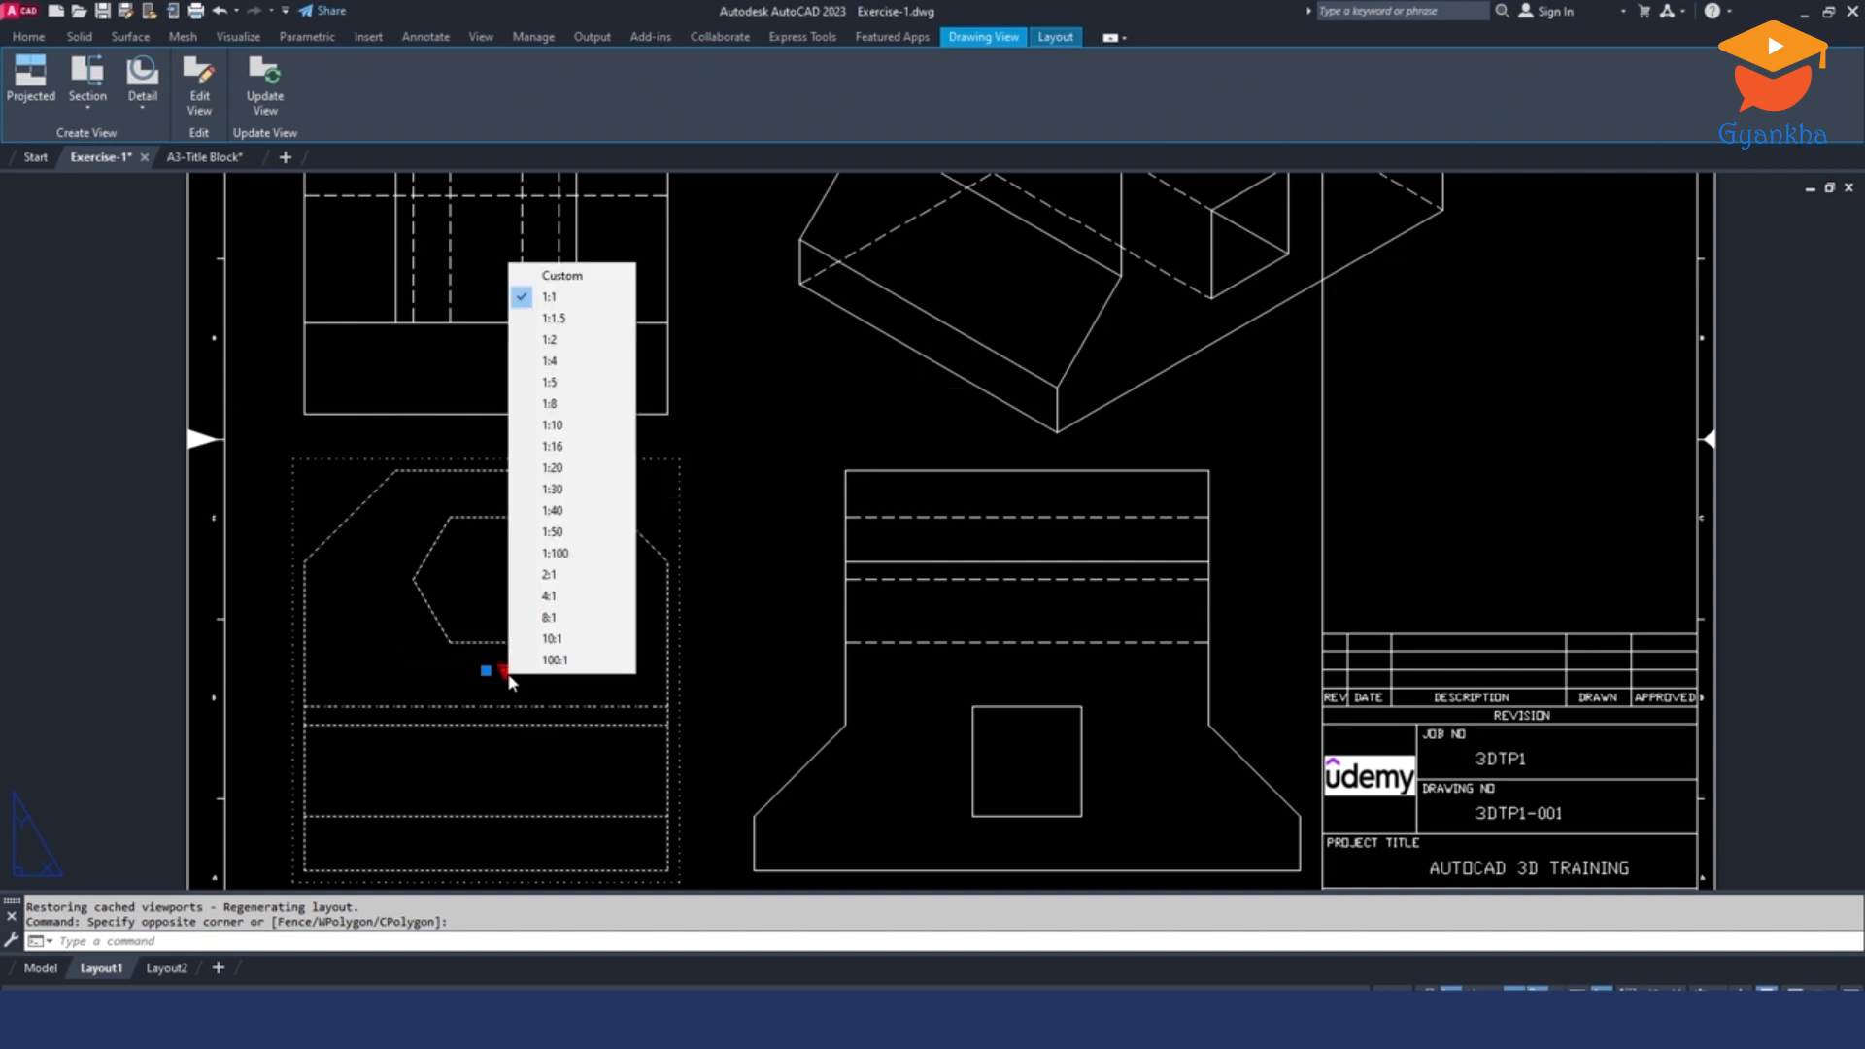
{"action": "left_click", "coordinate": [556, 319]}
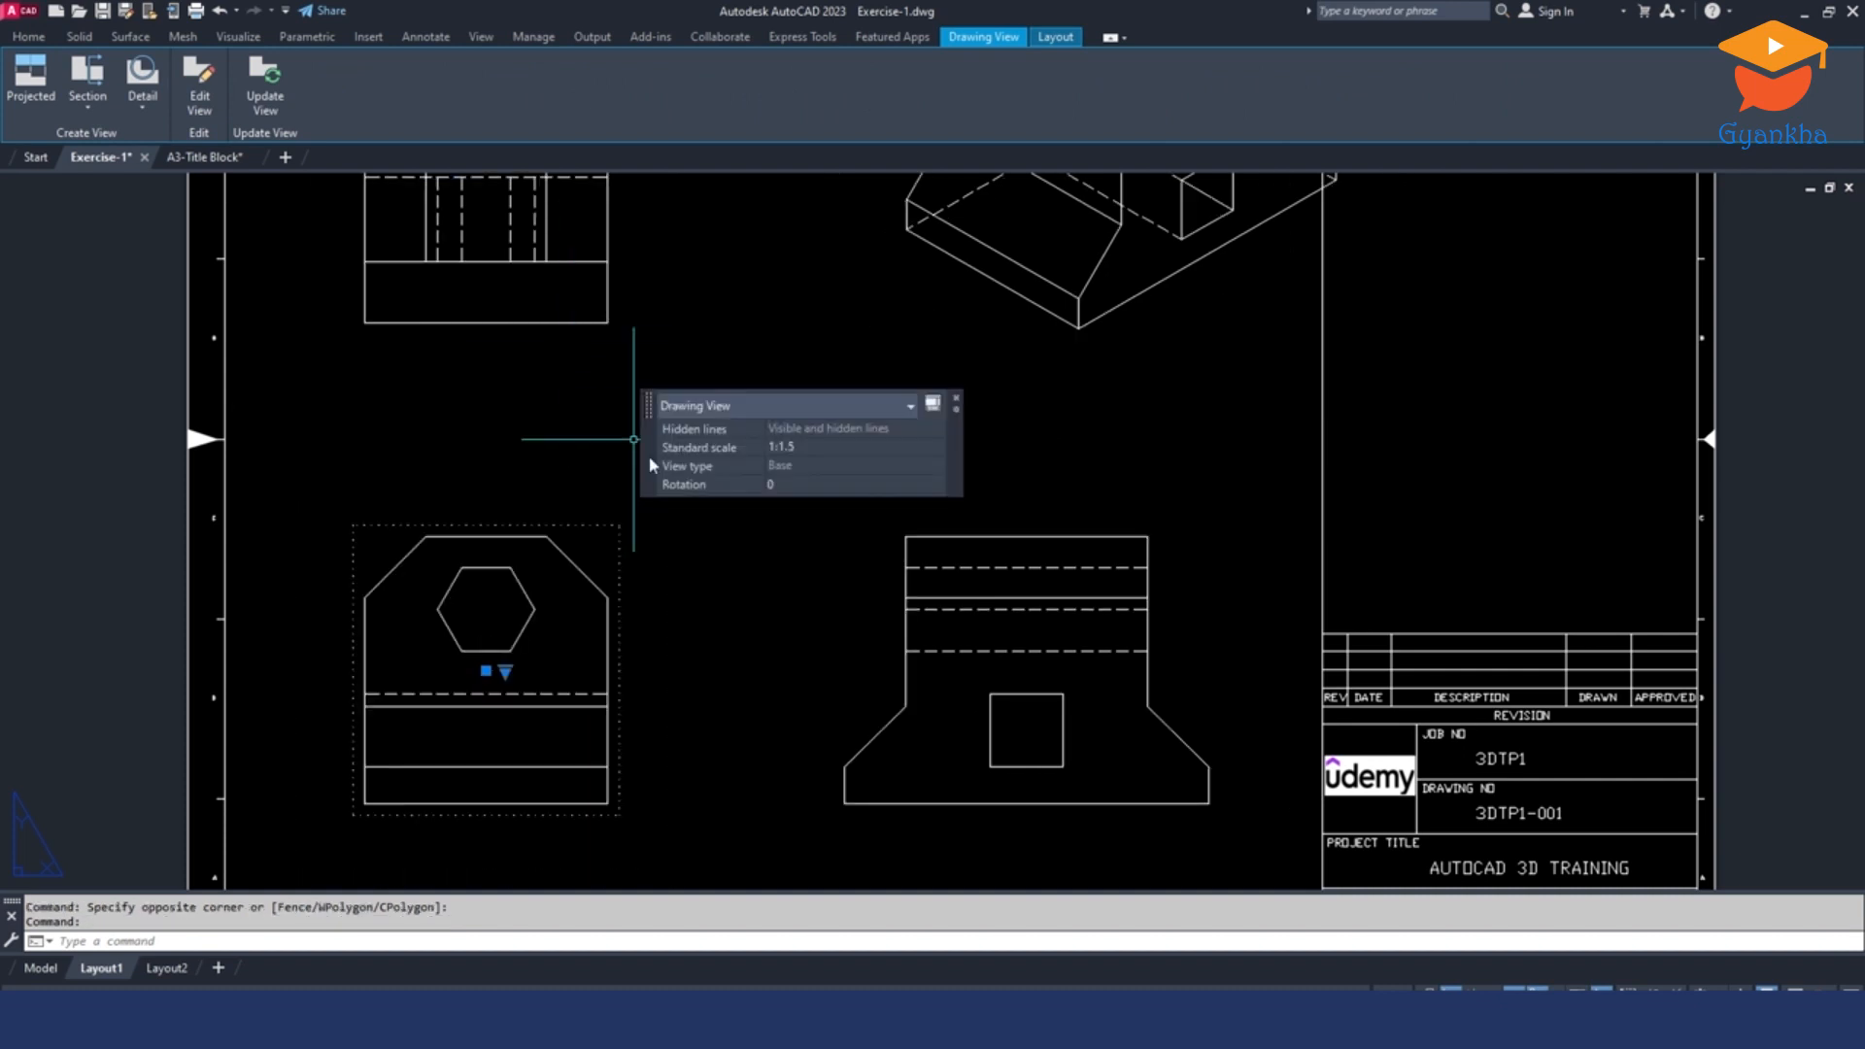
{"action": "scroll", "coordinate": [657, 517], "scroll_direction": "down", "scroll_amount": 4}
{"action": "middle_click_drag", "start_coordinate": [632, 513], "coordinate": [518, 541]}
{"action": "scroll", "coordinate": [491, 495], "scroll_direction": "up", "scroll_amount": 2}
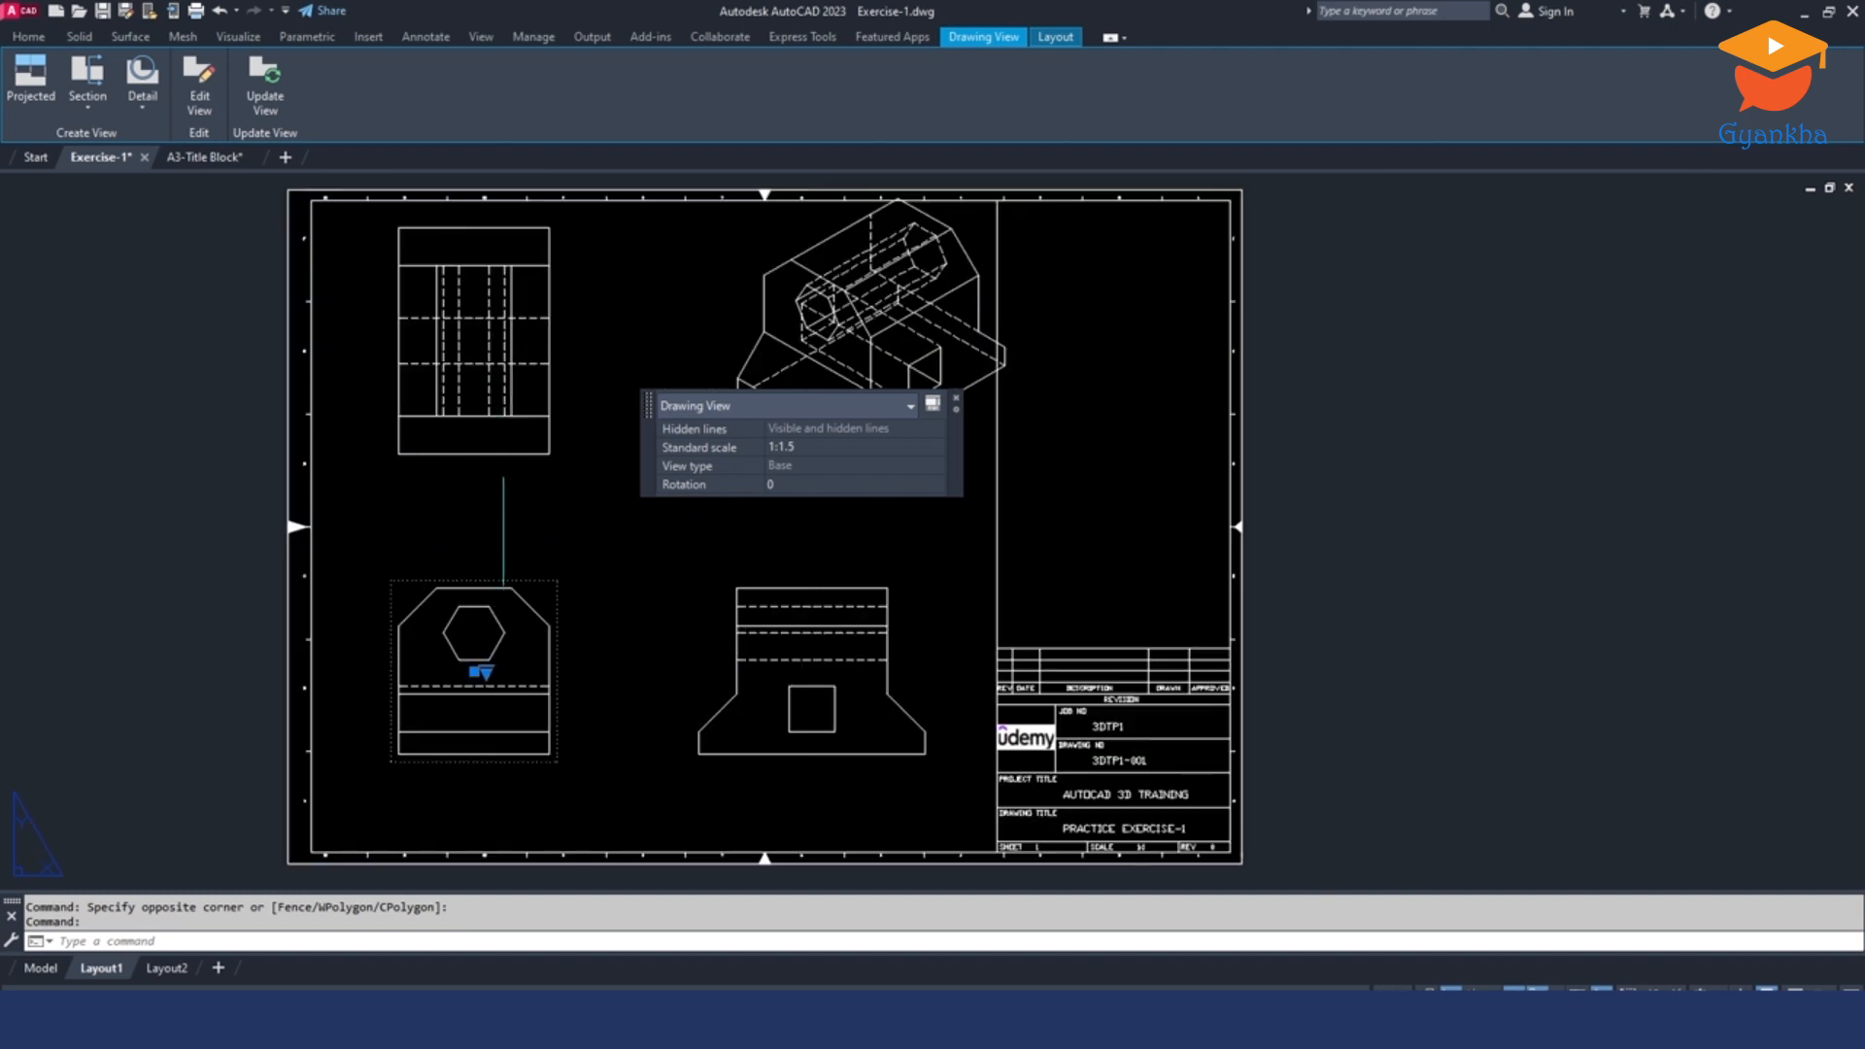
{"action": "left_click", "coordinate": [471, 341]}
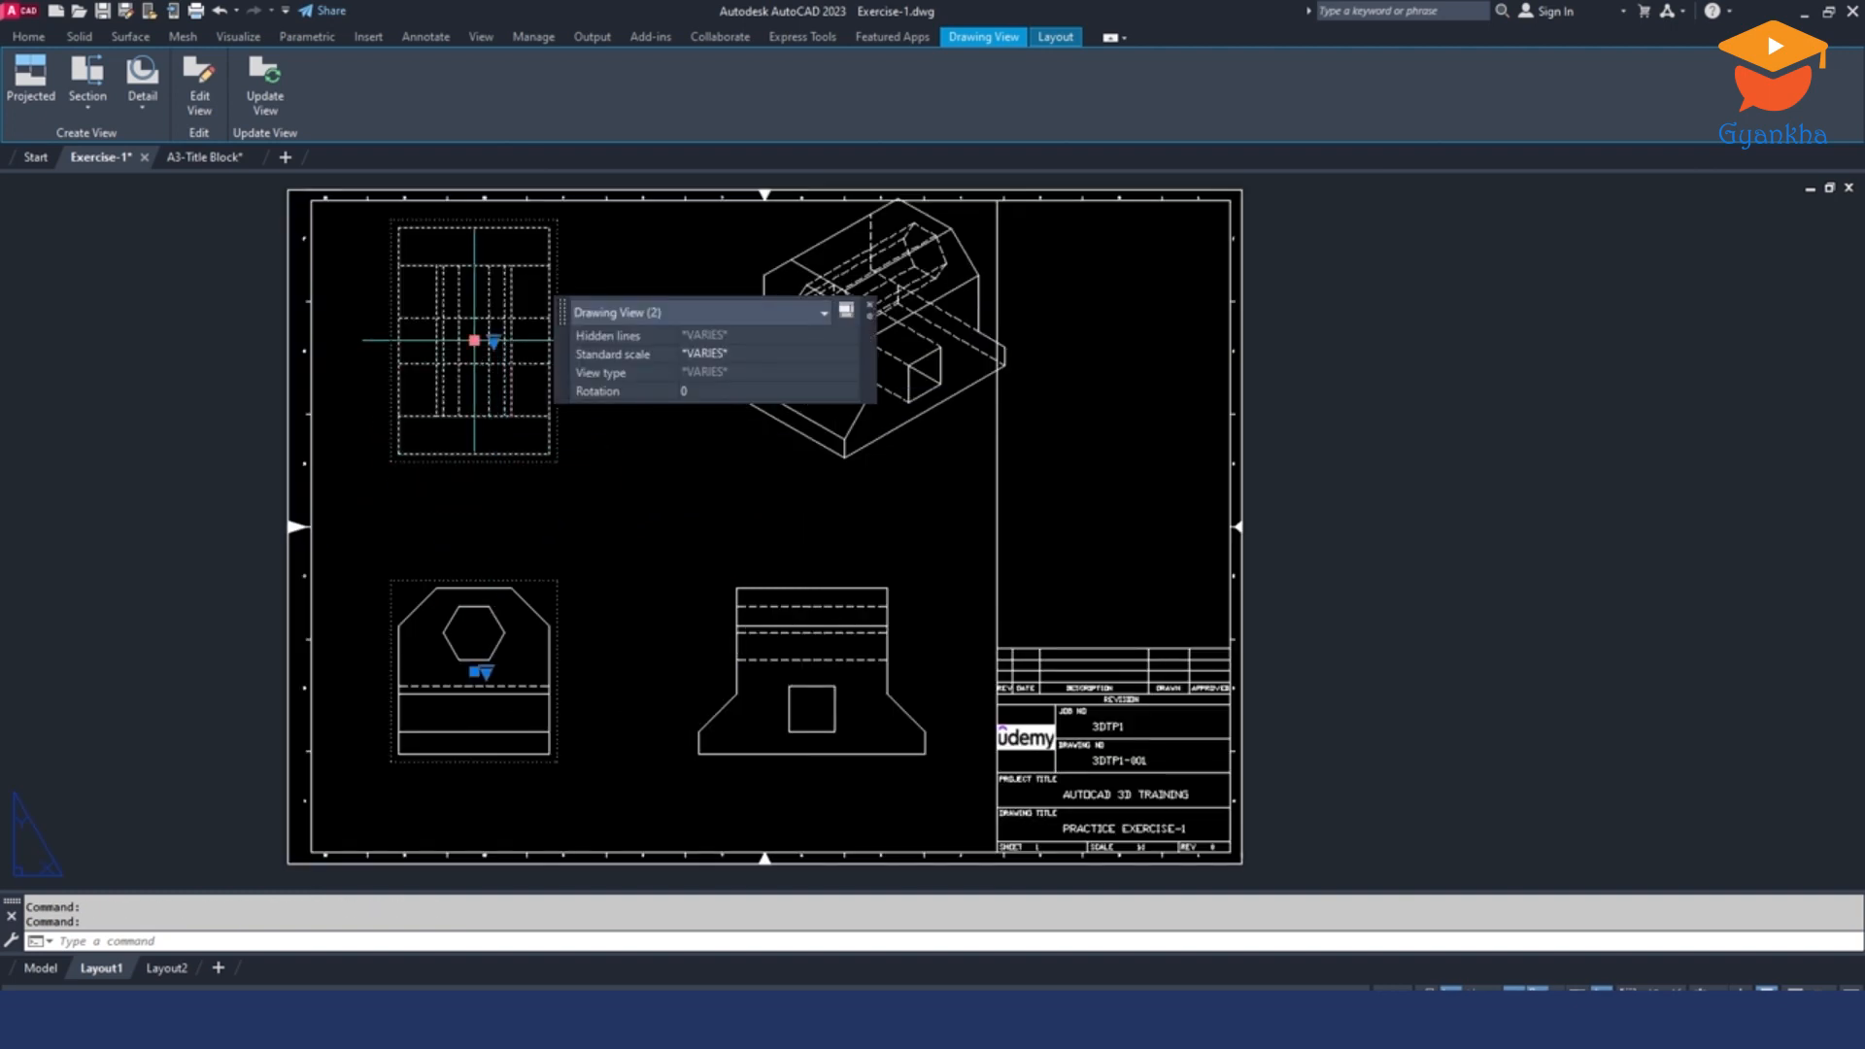
{"action": "left_click", "coordinate": [474, 340]}
{"action": "scroll", "coordinate": [474, 340], "scroll_direction": "up", "scroll_amount": 3}
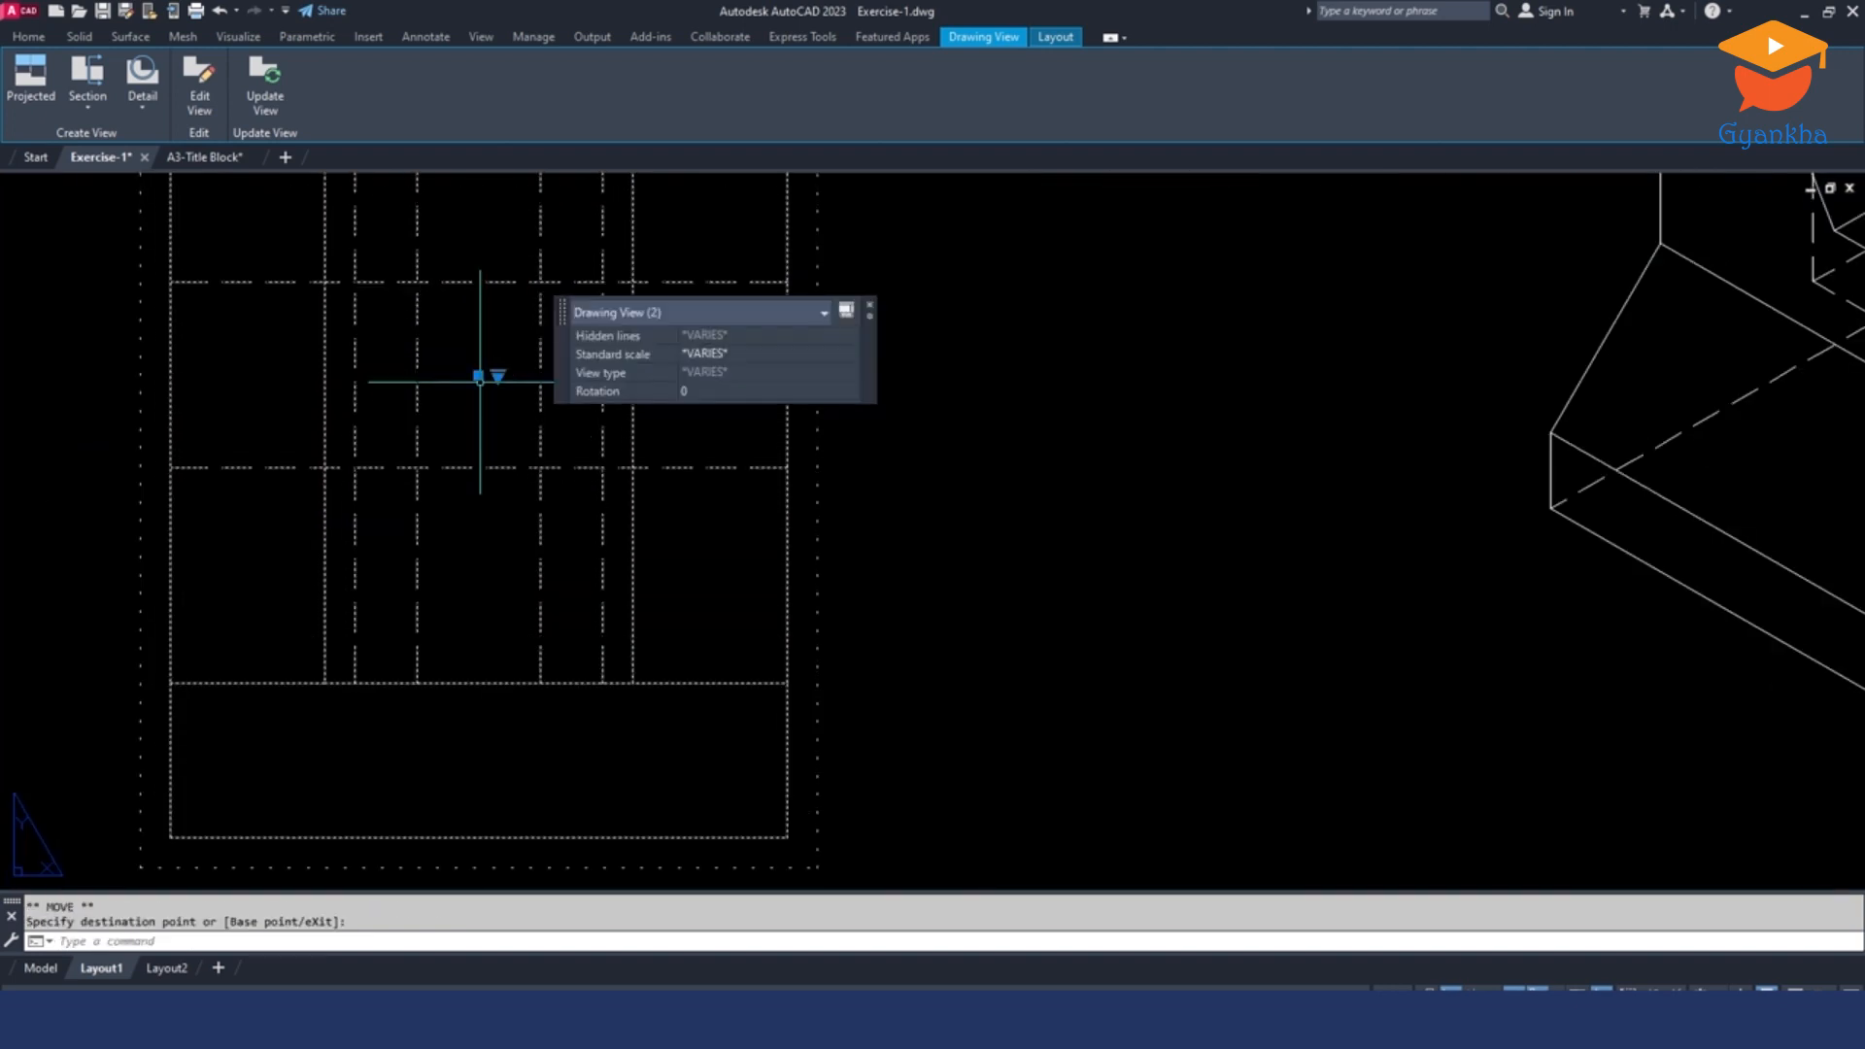
{"action": "scroll", "coordinate": [479, 379], "scroll_direction": "down", "scroll_amount": 3}
{"action": "key", "text": "Escape"}
Step: Move the isometric view down and left, closer to the top view, with ortho turned off
{"action": "left_click", "coordinate": [871, 448]}
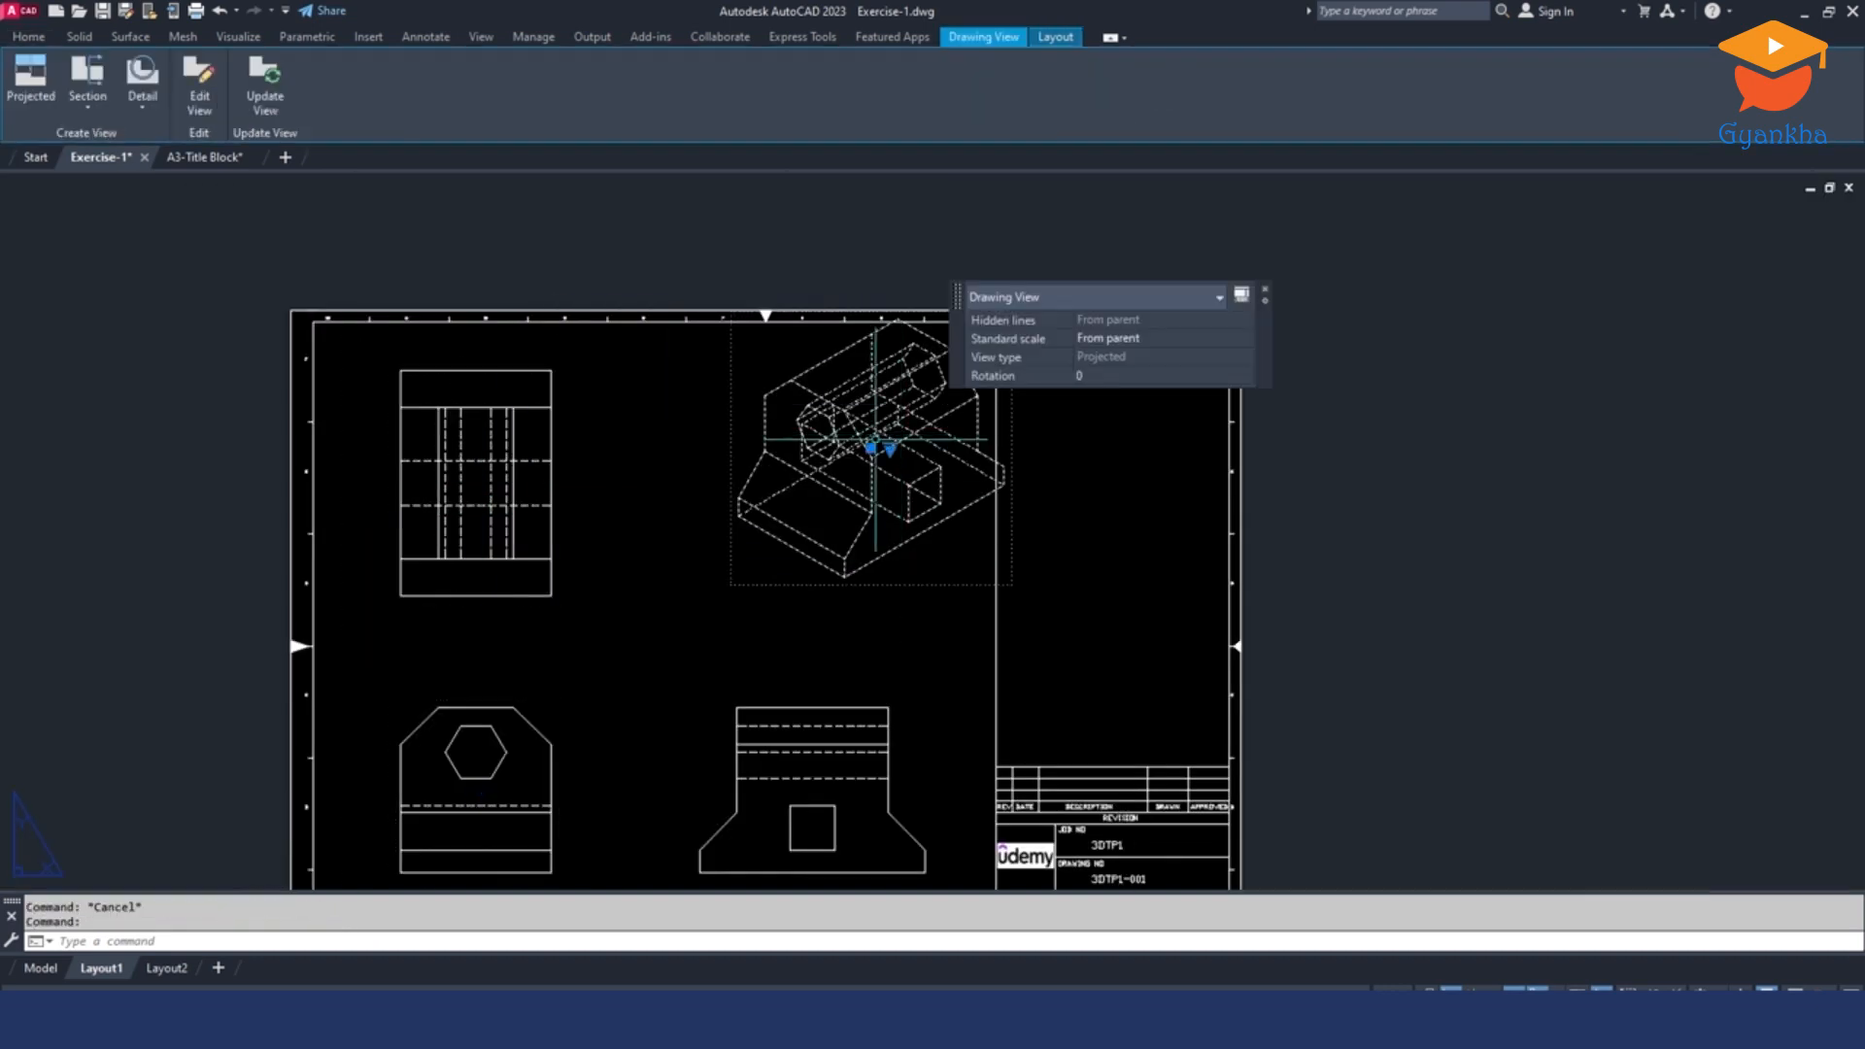
{"action": "left_click", "coordinate": [871, 447]}
{"action": "scroll", "coordinate": [874, 442], "scroll_direction": "up", "scroll_amount": 2}
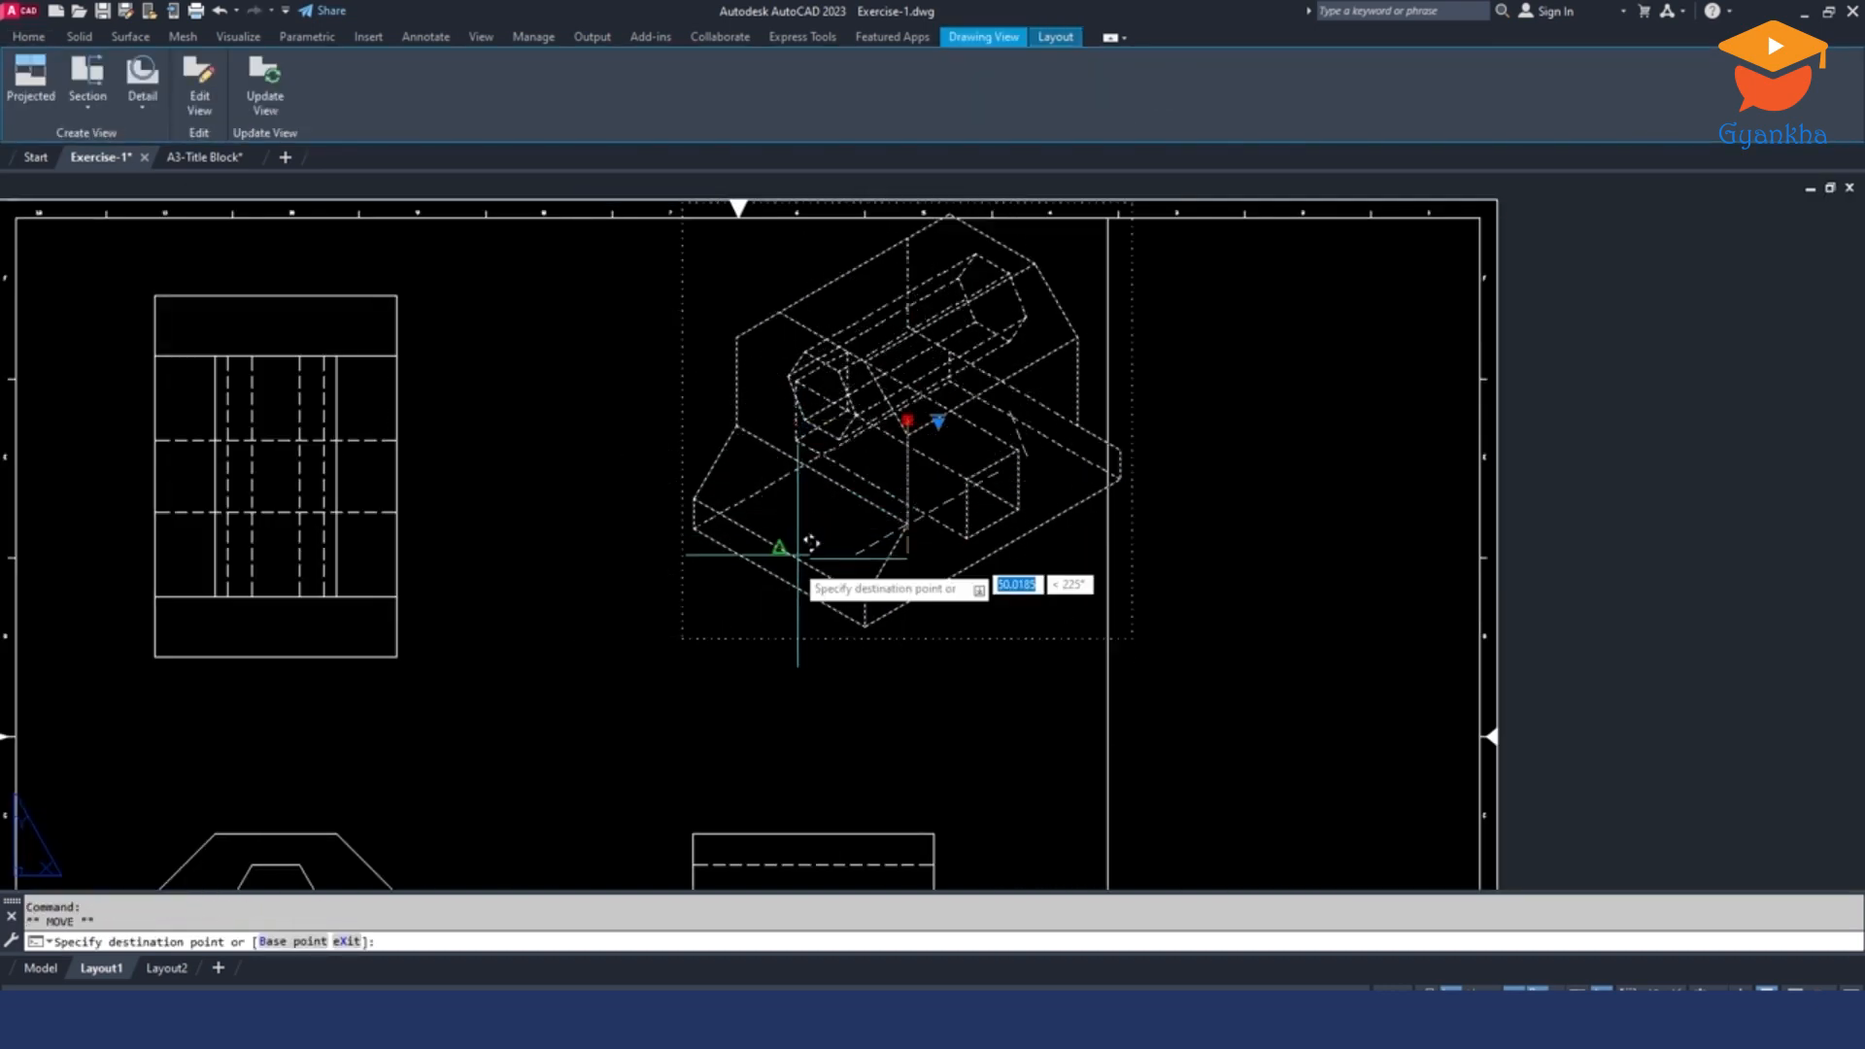
{"action": "key", "text": "F8"}
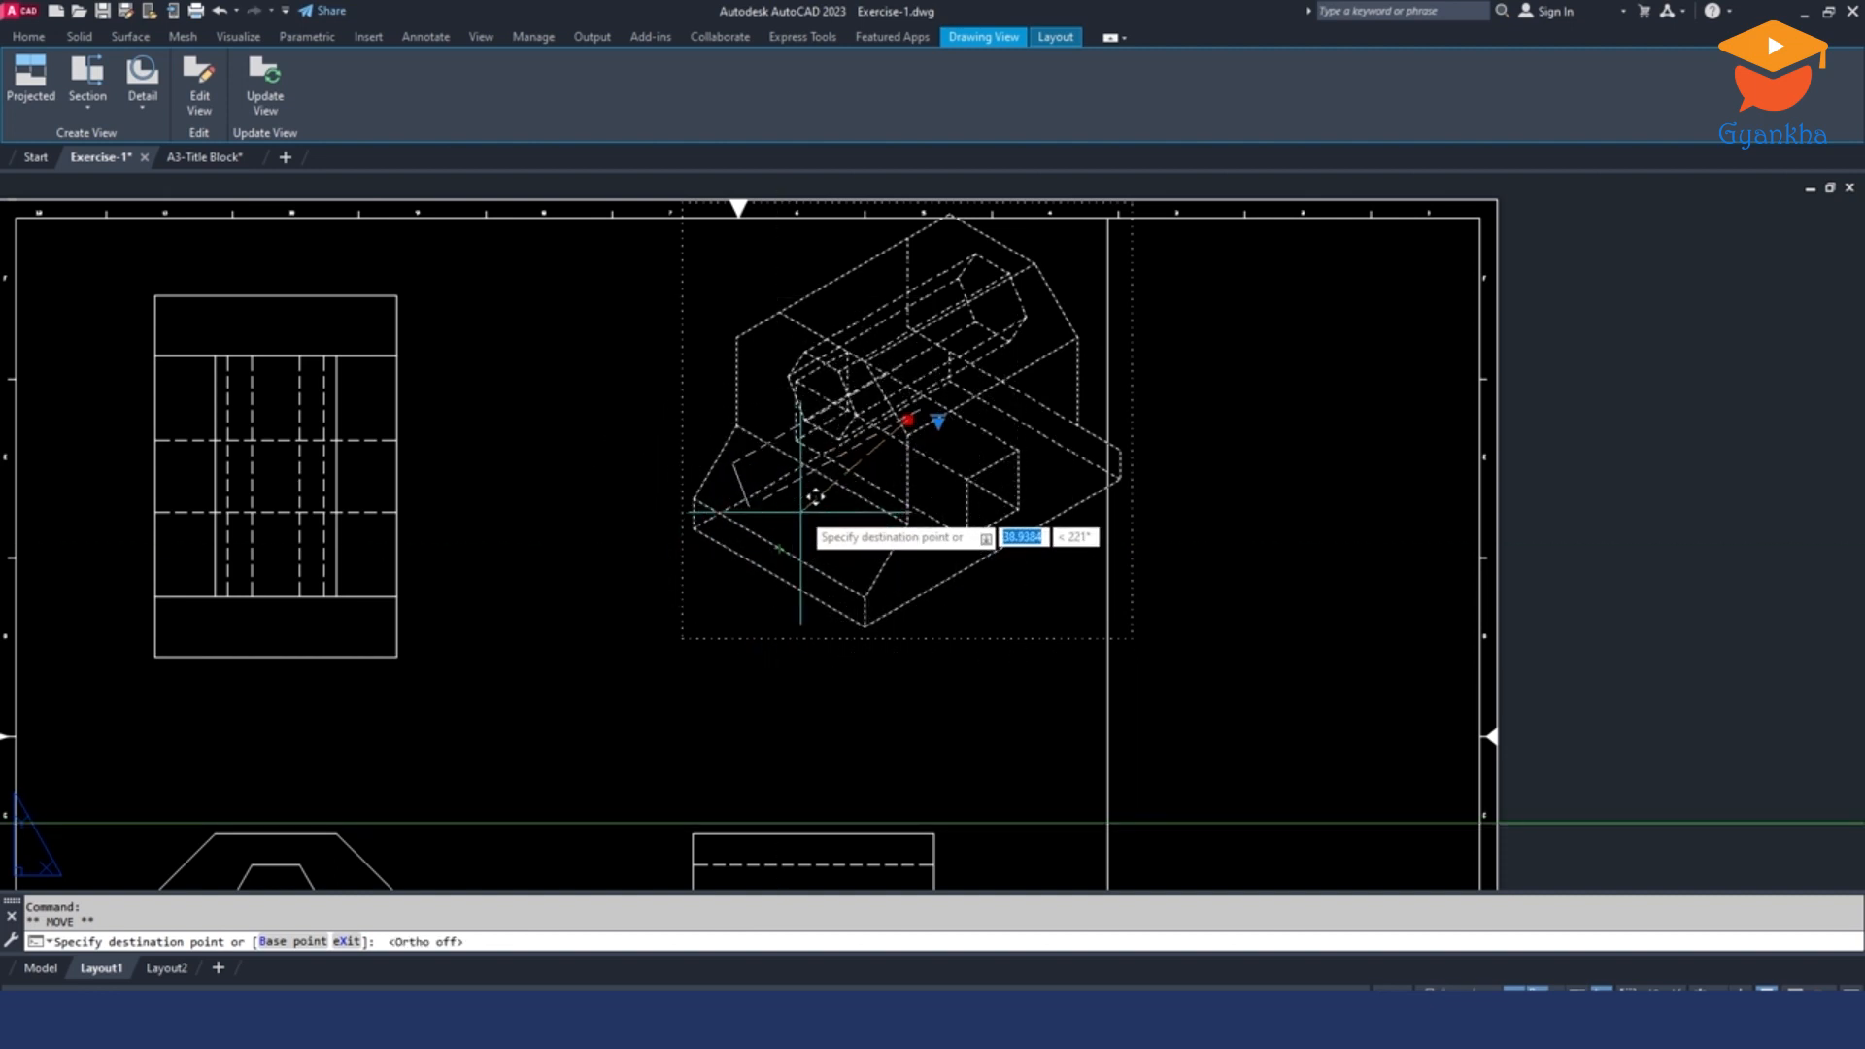
{"action": "left_click", "coordinate": [804, 508]}
{"action": "scroll", "coordinate": [782, 418], "scroll_direction": "down", "scroll_amount": 2}
{"action": "key", "text": "Escape"}
Step: Compare the rearranged layout with the reference PDF drawing
{"action": "middle_click_drag", "start_coordinate": [906, 689], "coordinate": [1029, 602]}
{"action": "mouse_move", "coordinate": [675, 624]}
{"action": "middle_mouse_down"}
{"action": "mouse_move", "coordinate": [573, 655]}
{"action": "mouse_move", "coordinate": [646, 630]}
{"action": "middle_mouse_up"}
{"action": "left_click", "coordinate": [500, 1026]}
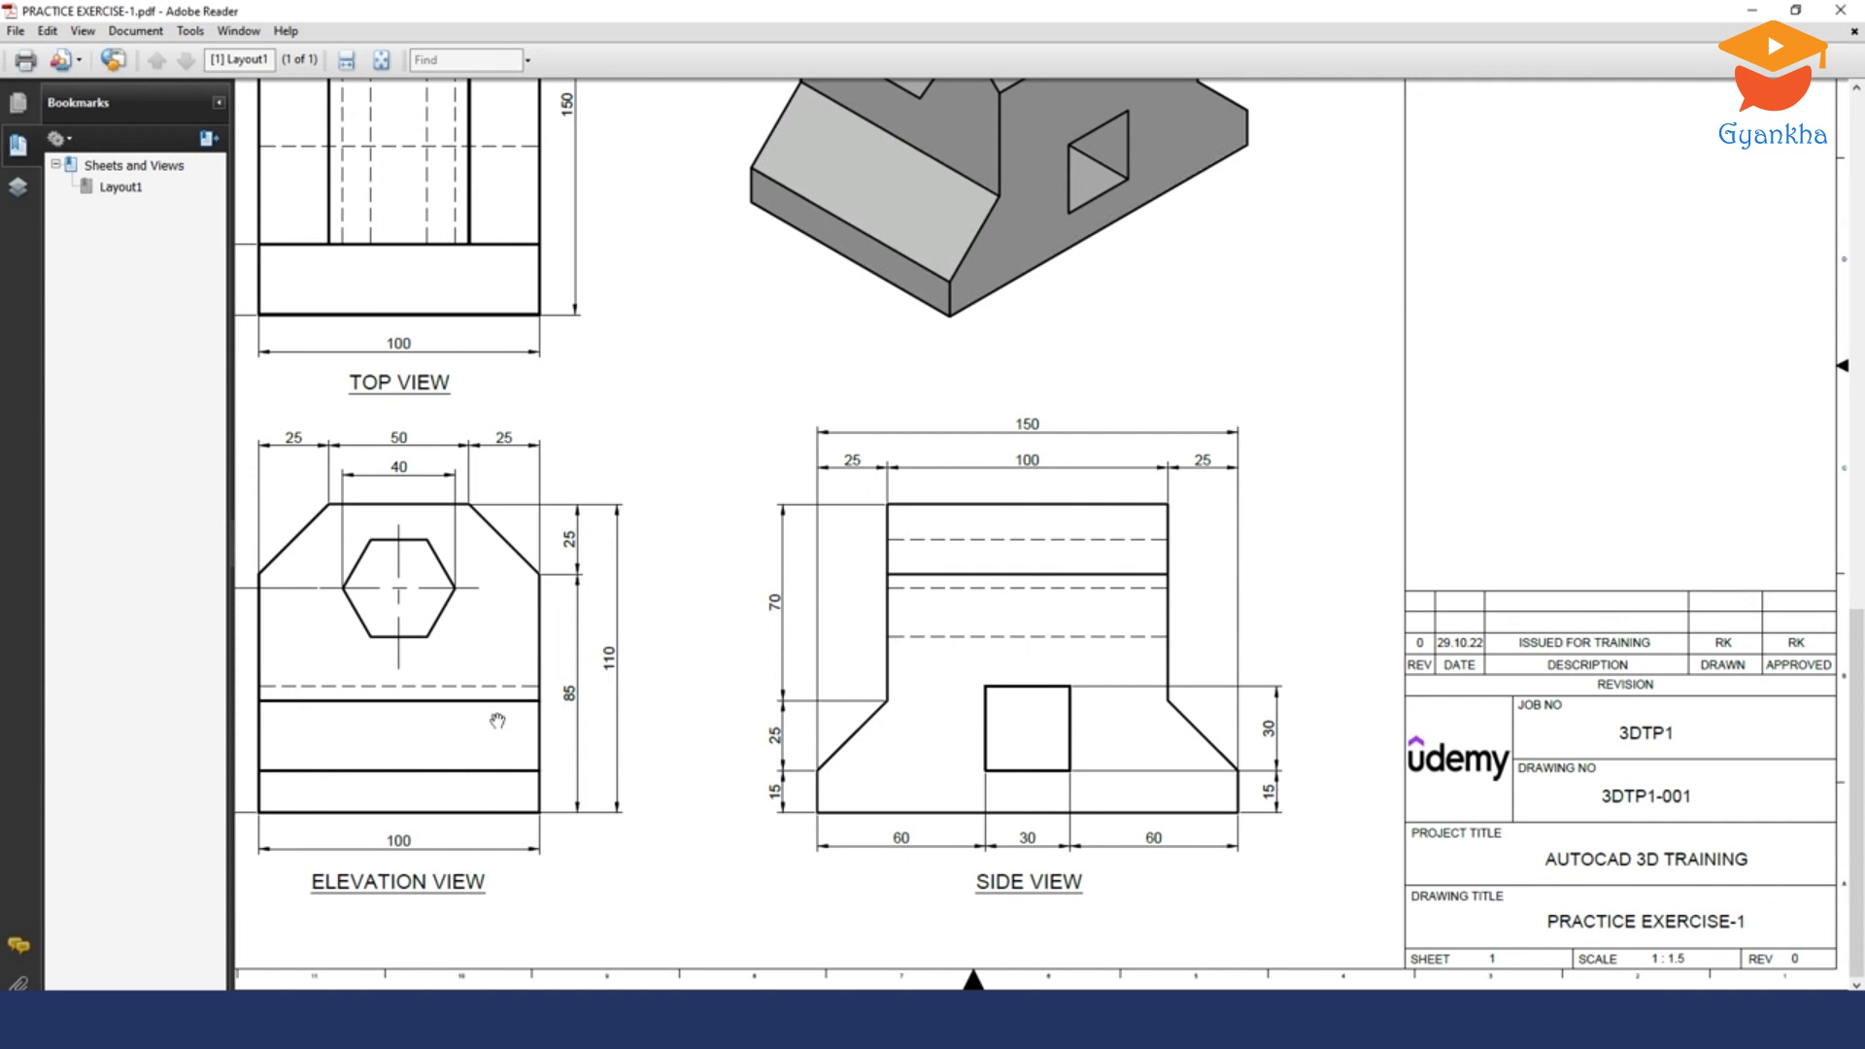
{"action": "mouse_move", "coordinate": [408, 1024]}
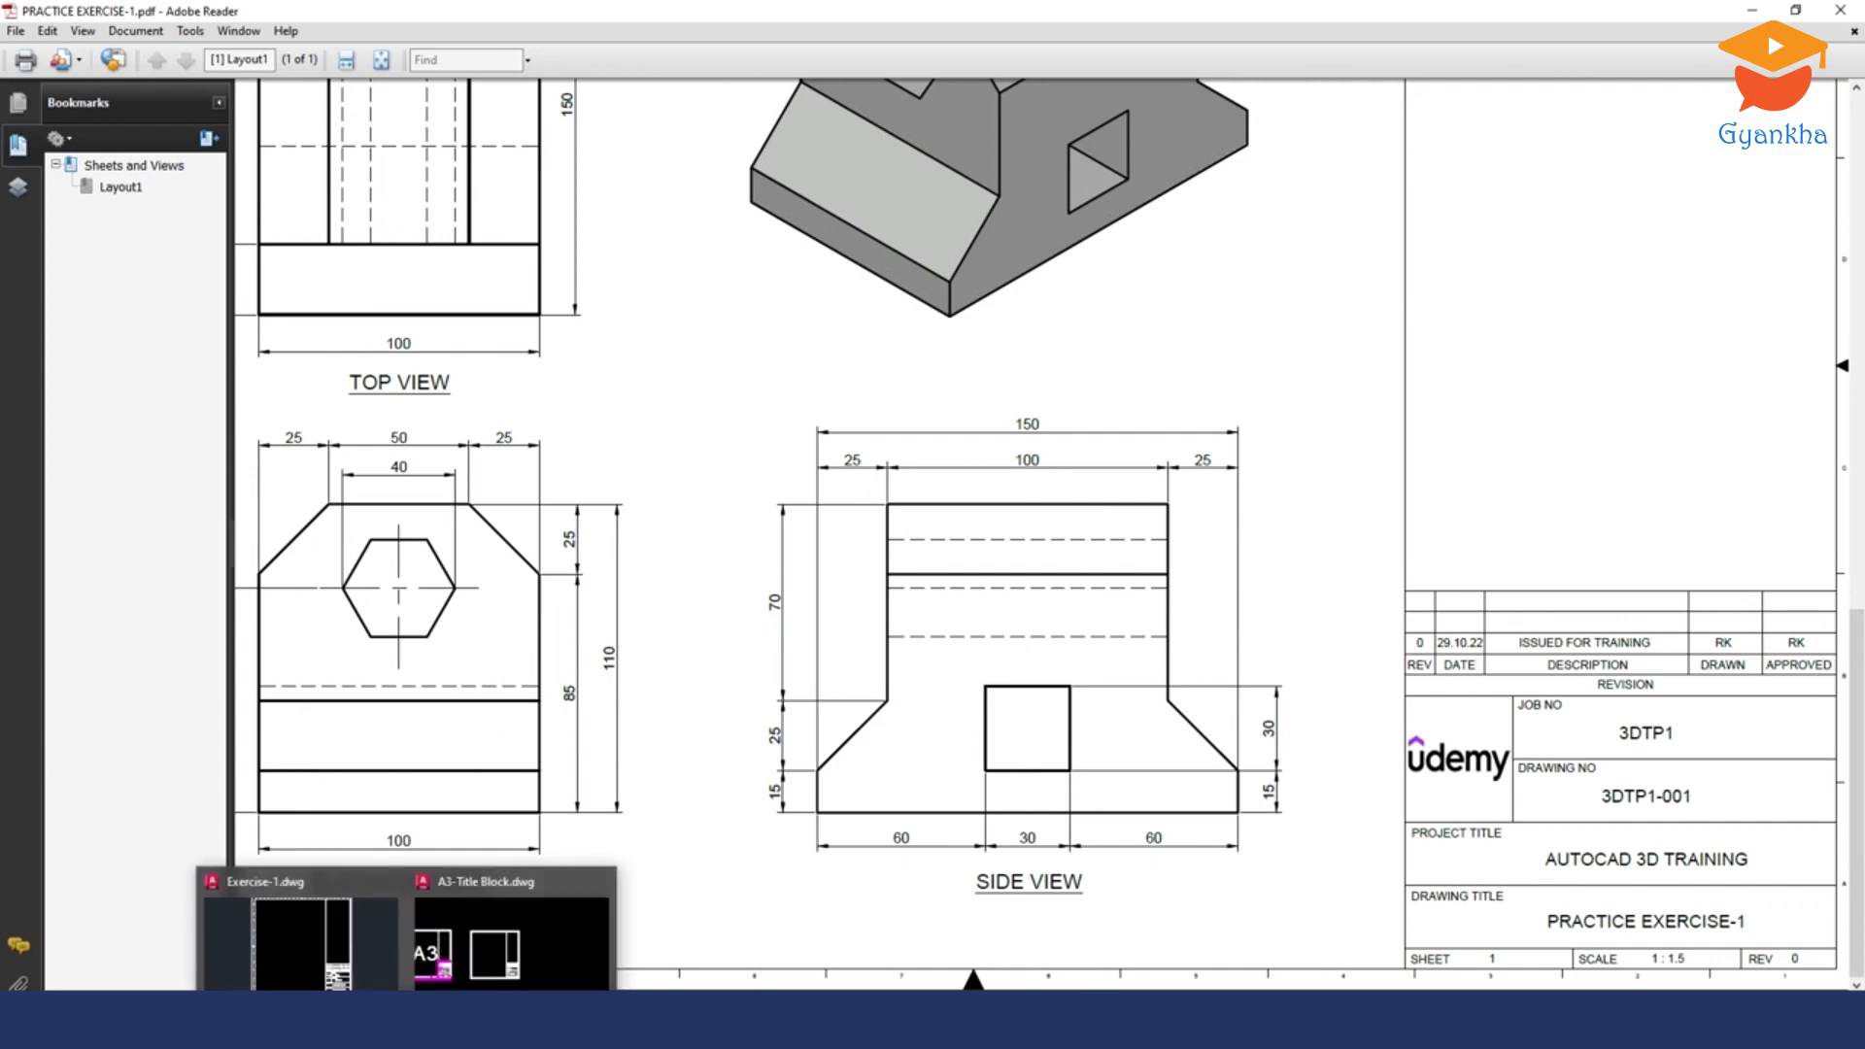
{"action": "left_click", "coordinate": [348, 935]}
{"action": "scroll", "coordinate": [735, 403], "scroll_direction": "down", "scroll_amount": 2}
{"action": "middle_click_drag", "start_coordinate": [736, 403], "coordinate": [718, 396]}
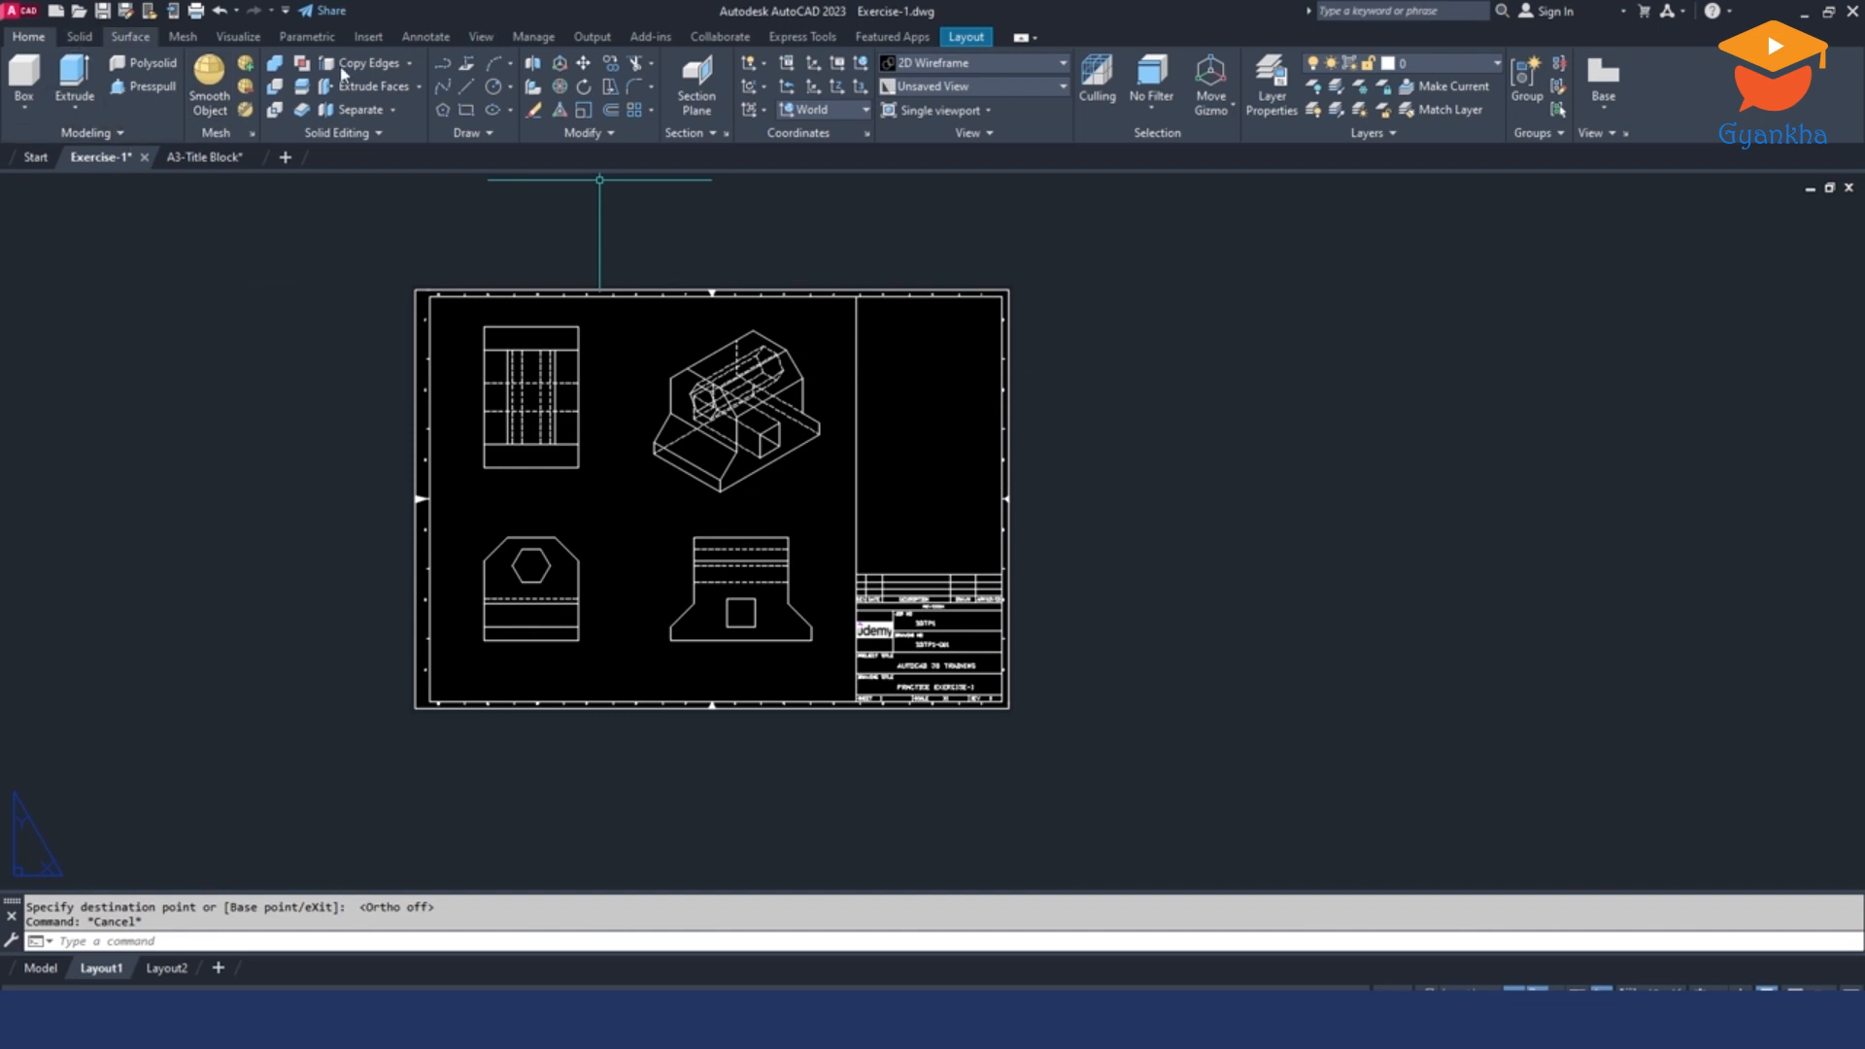
Step: Create a new layer named DIM and set its colour to magenta
{"action": "left_click", "coordinate": [1272, 88]}
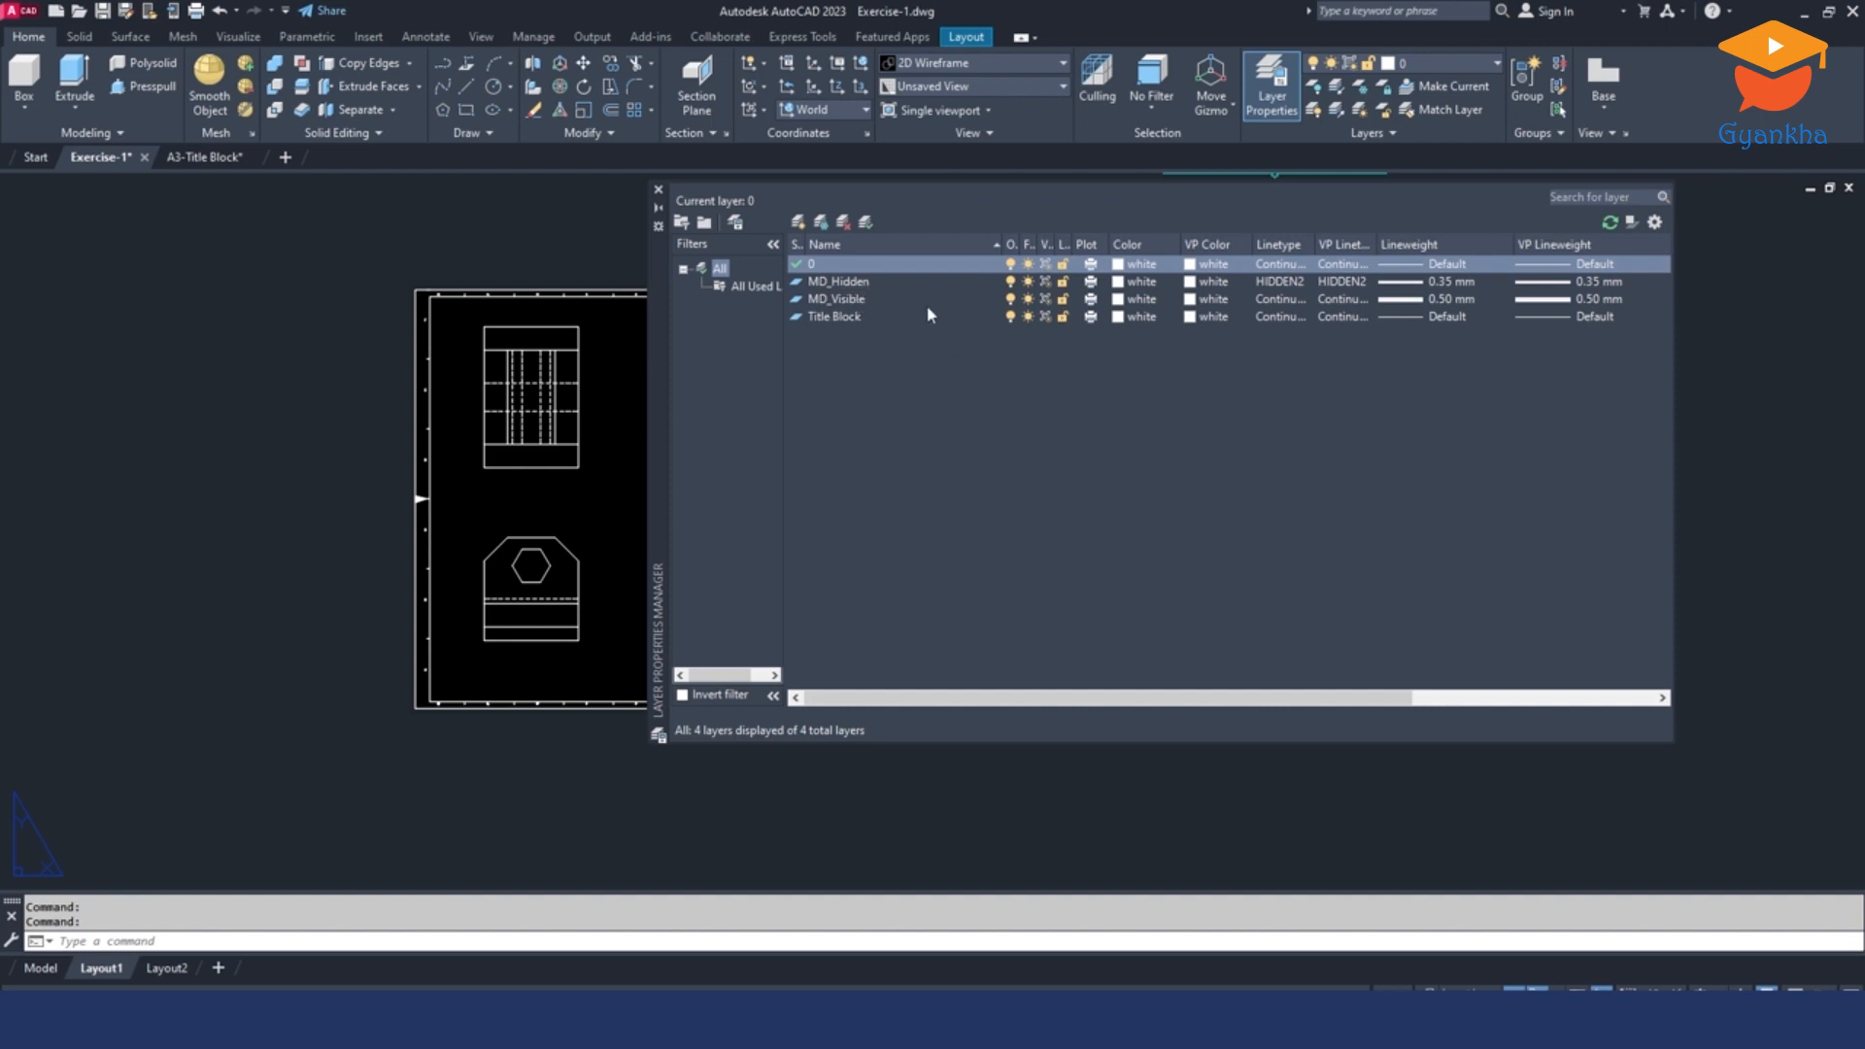
{"action": "left_click", "coordinate": [799, 224]}
{"action": "key", "text": "BackSpace"}
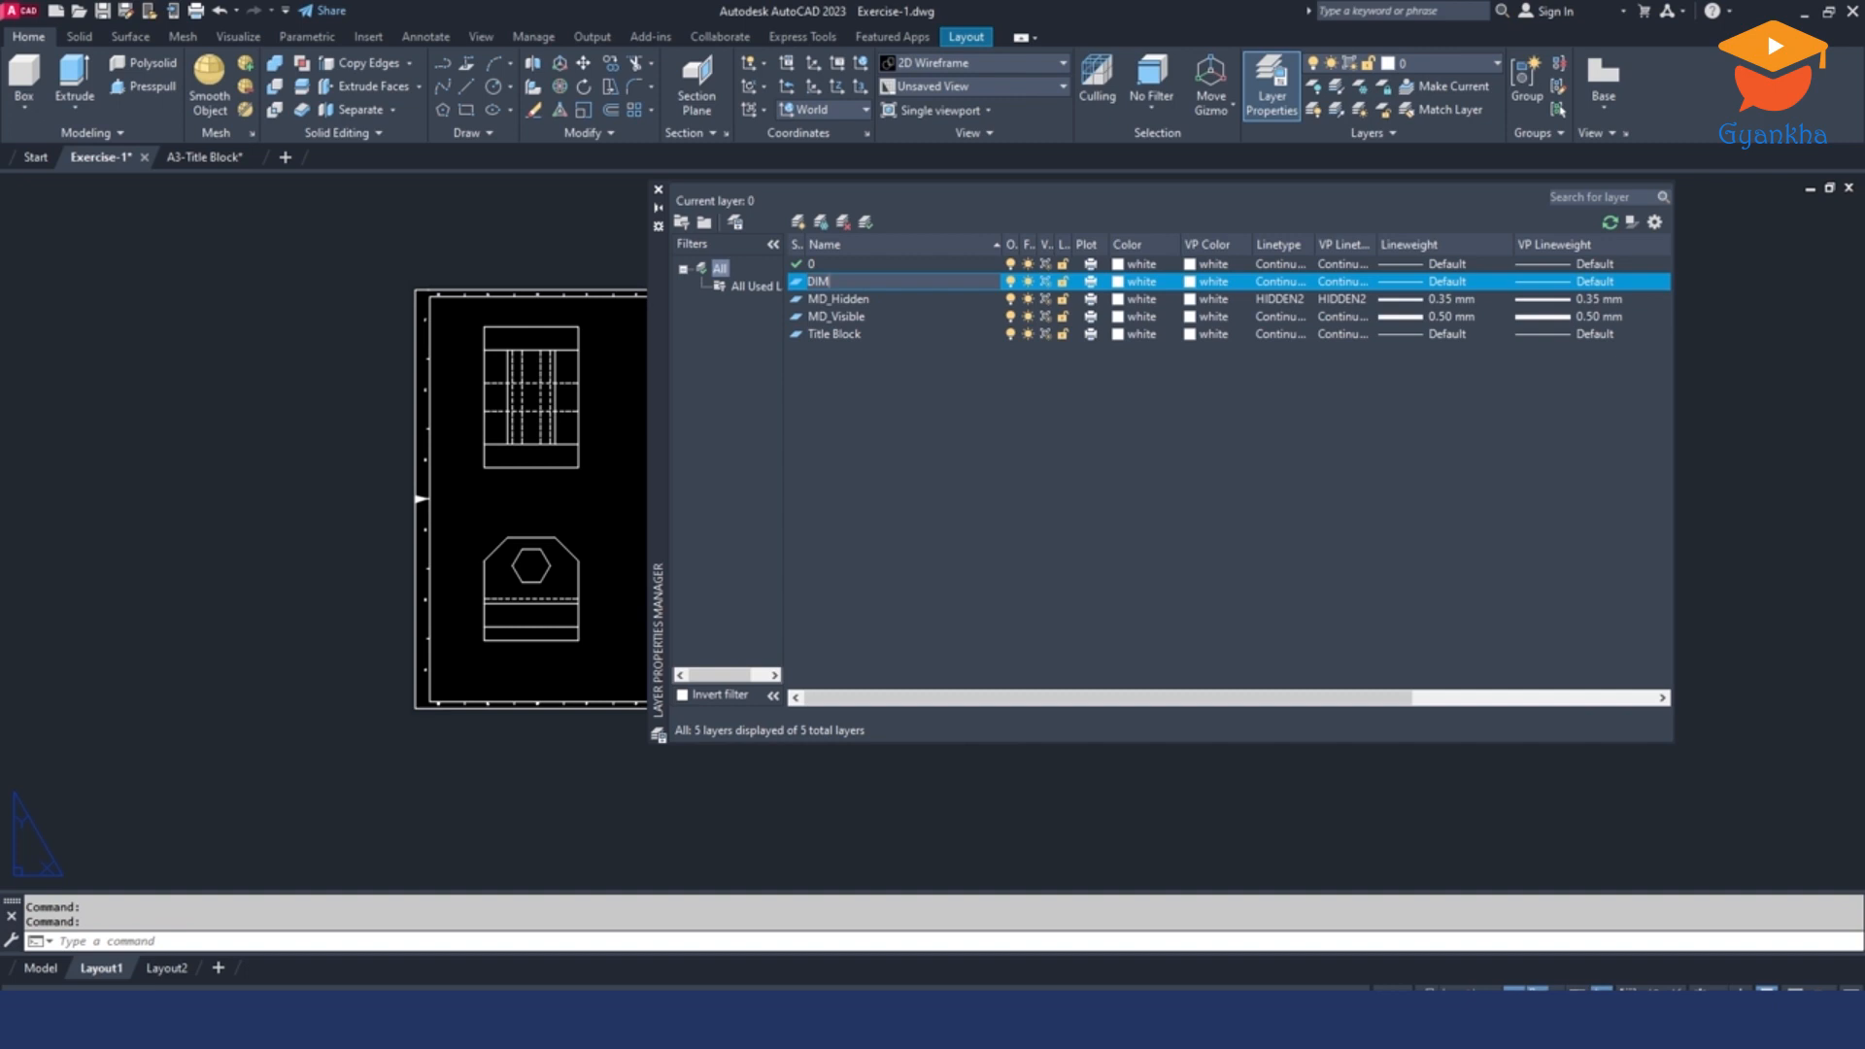
{"action": "left_click", "coordinate": [1144, 283]}
{"action": "left_click", "coordinate": [713, 469]}
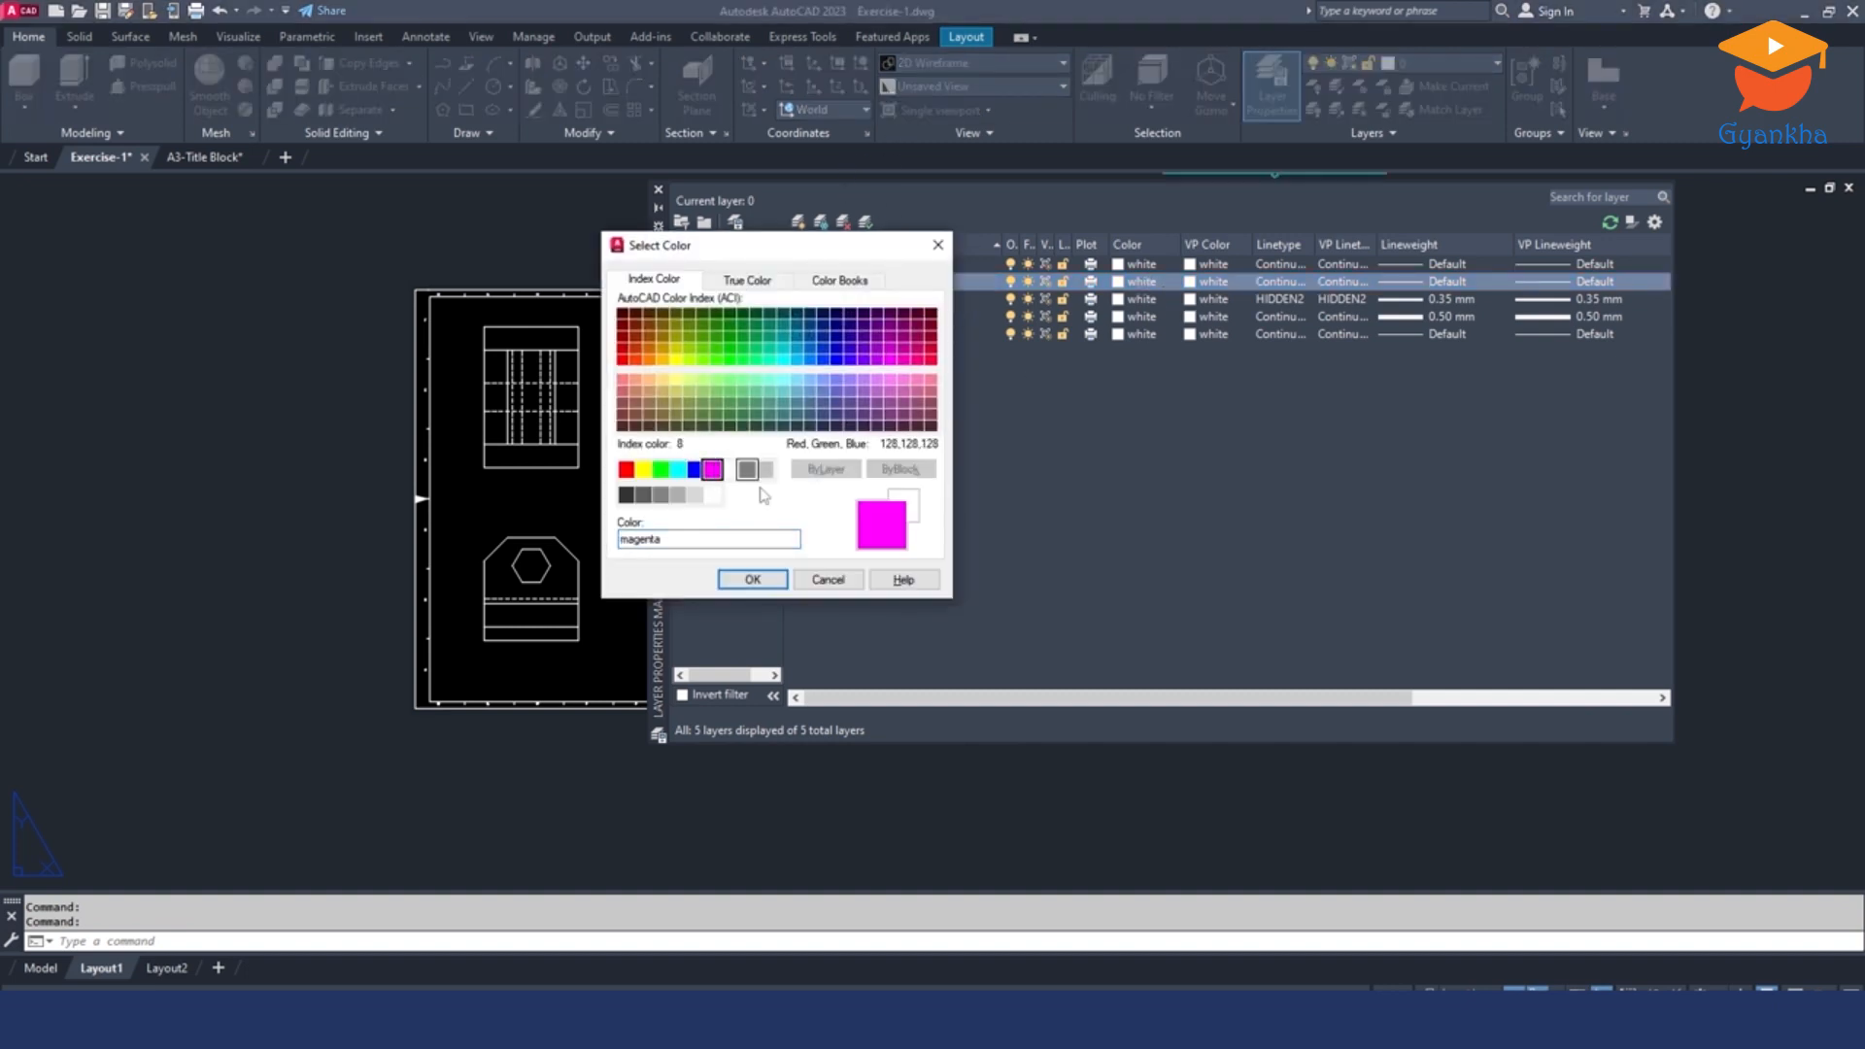
{"action": "left_click", "coordinate": [768, 578]}
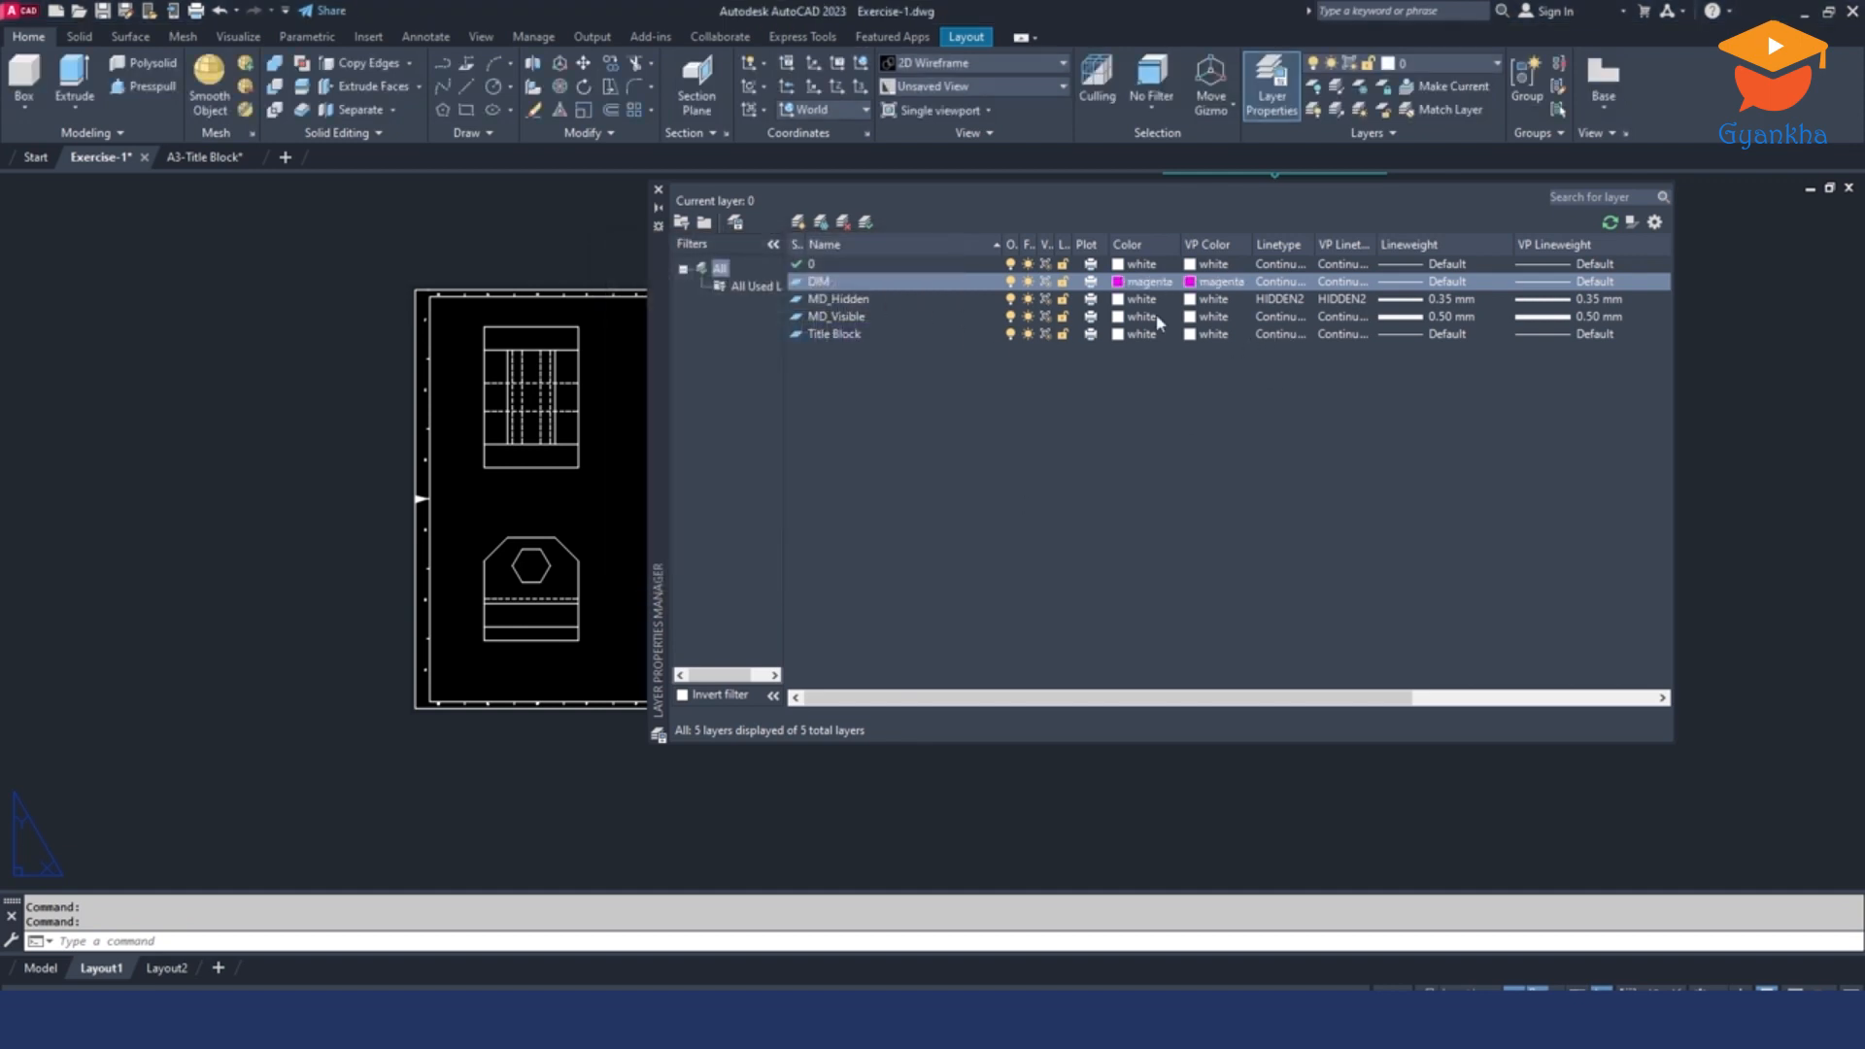
Step: Set the MD_Hidden layer's colour to red
{"action": "left_click", "coordinate": [1119, 300]}
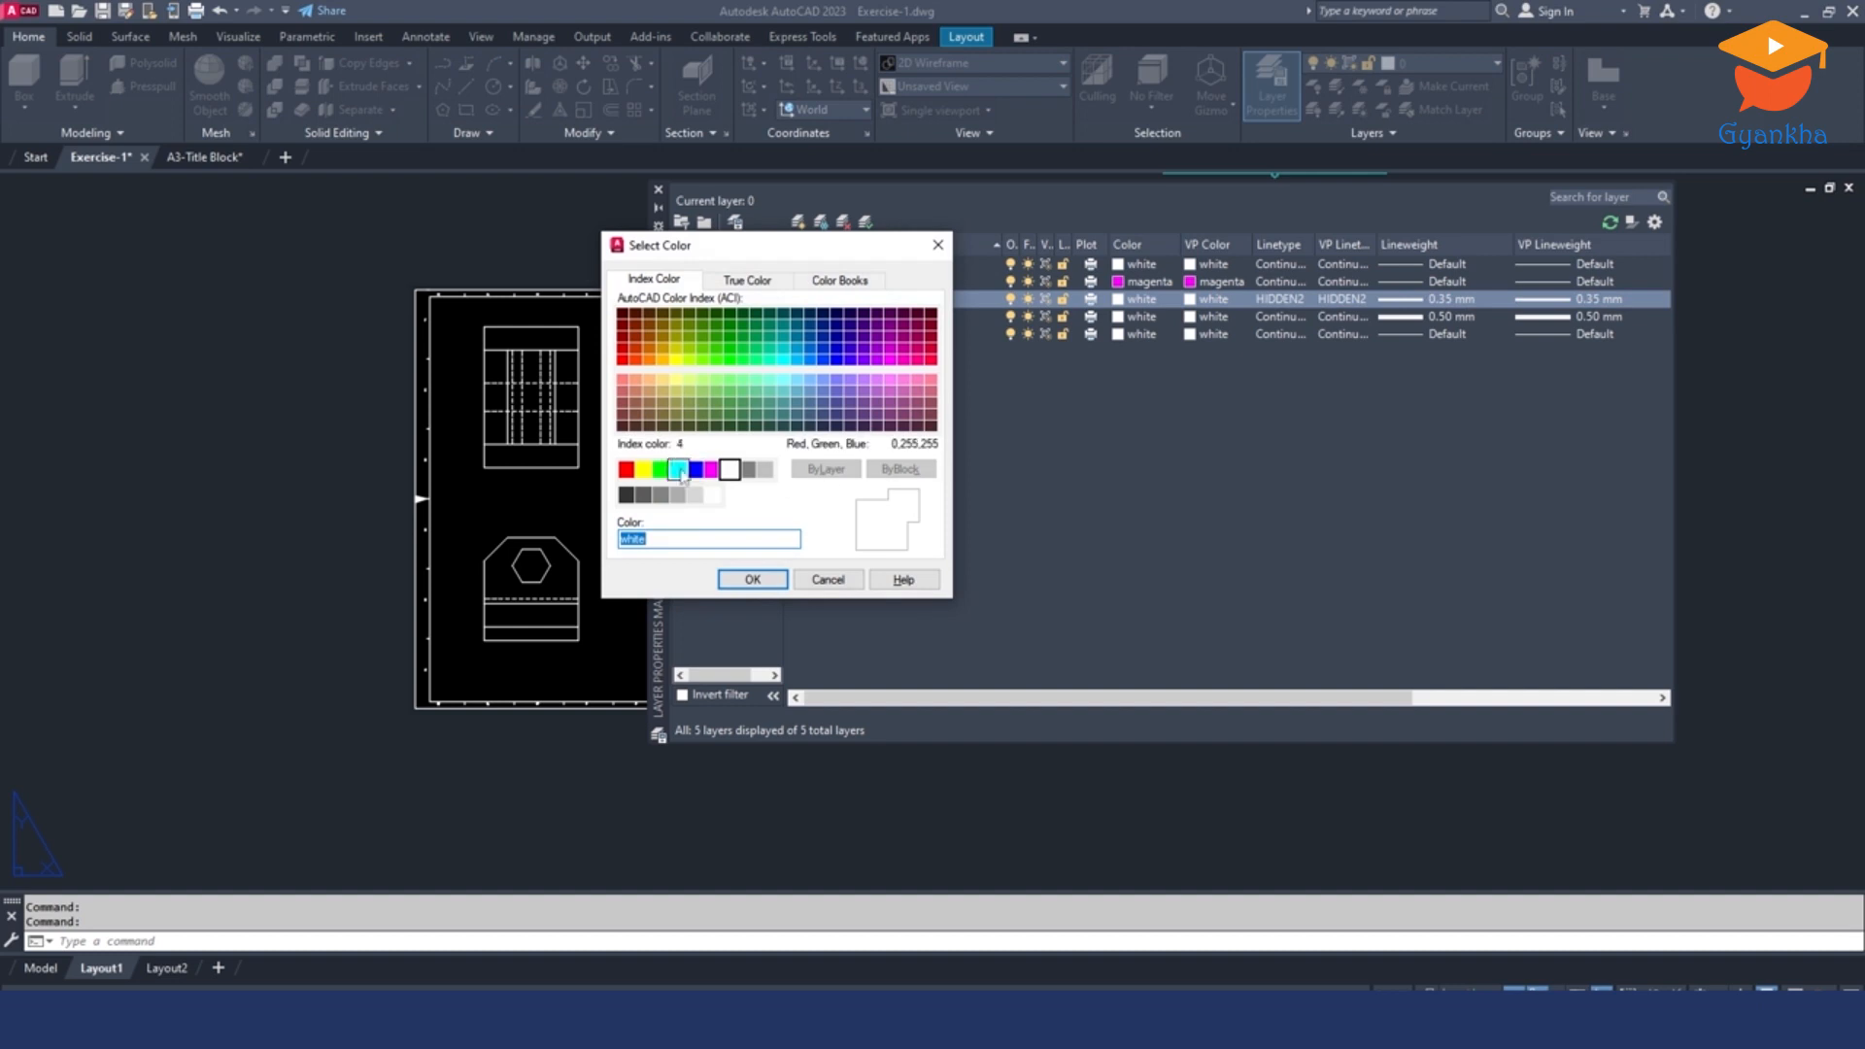
{"action": "left_click", "coordinate": [626, 470]}
{"action": "left_click", "coordinate": [754, 579]}
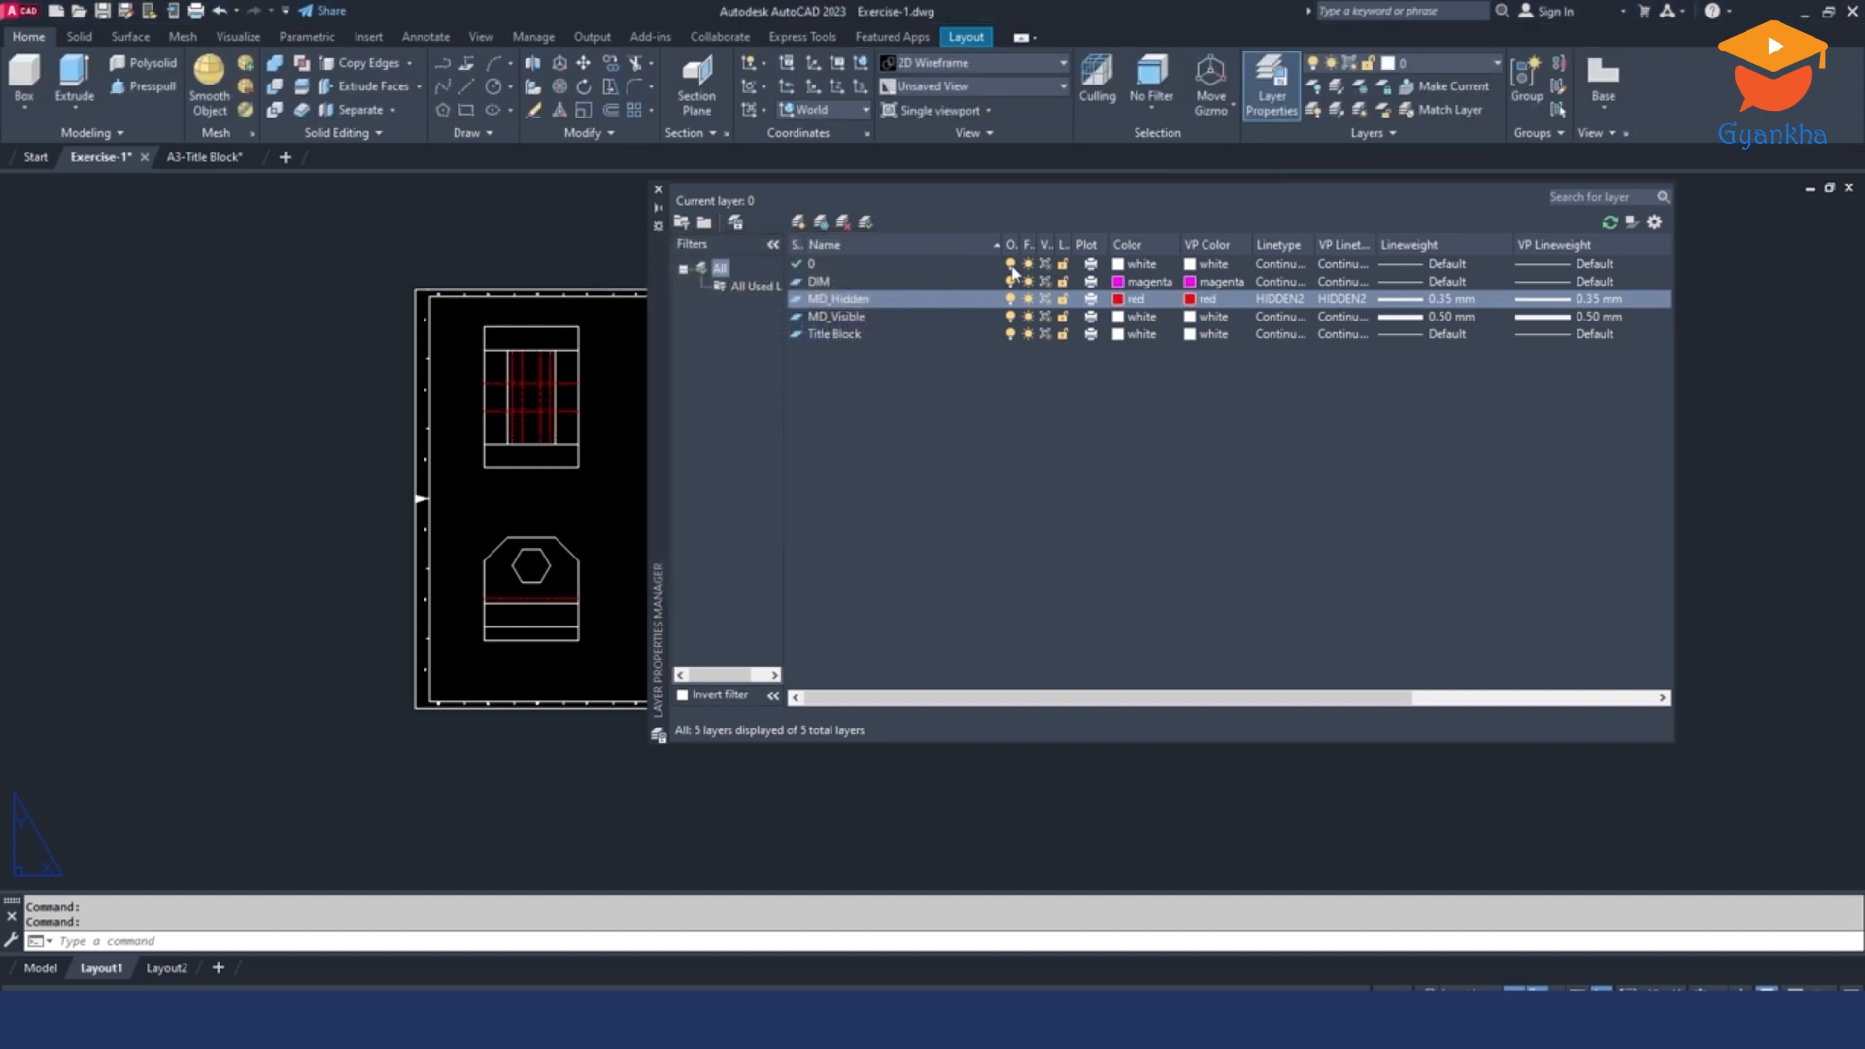
Step: Set the MD_Visible layer's colour to green
{"action": "left_click", "coordinate": [1143, 316]}
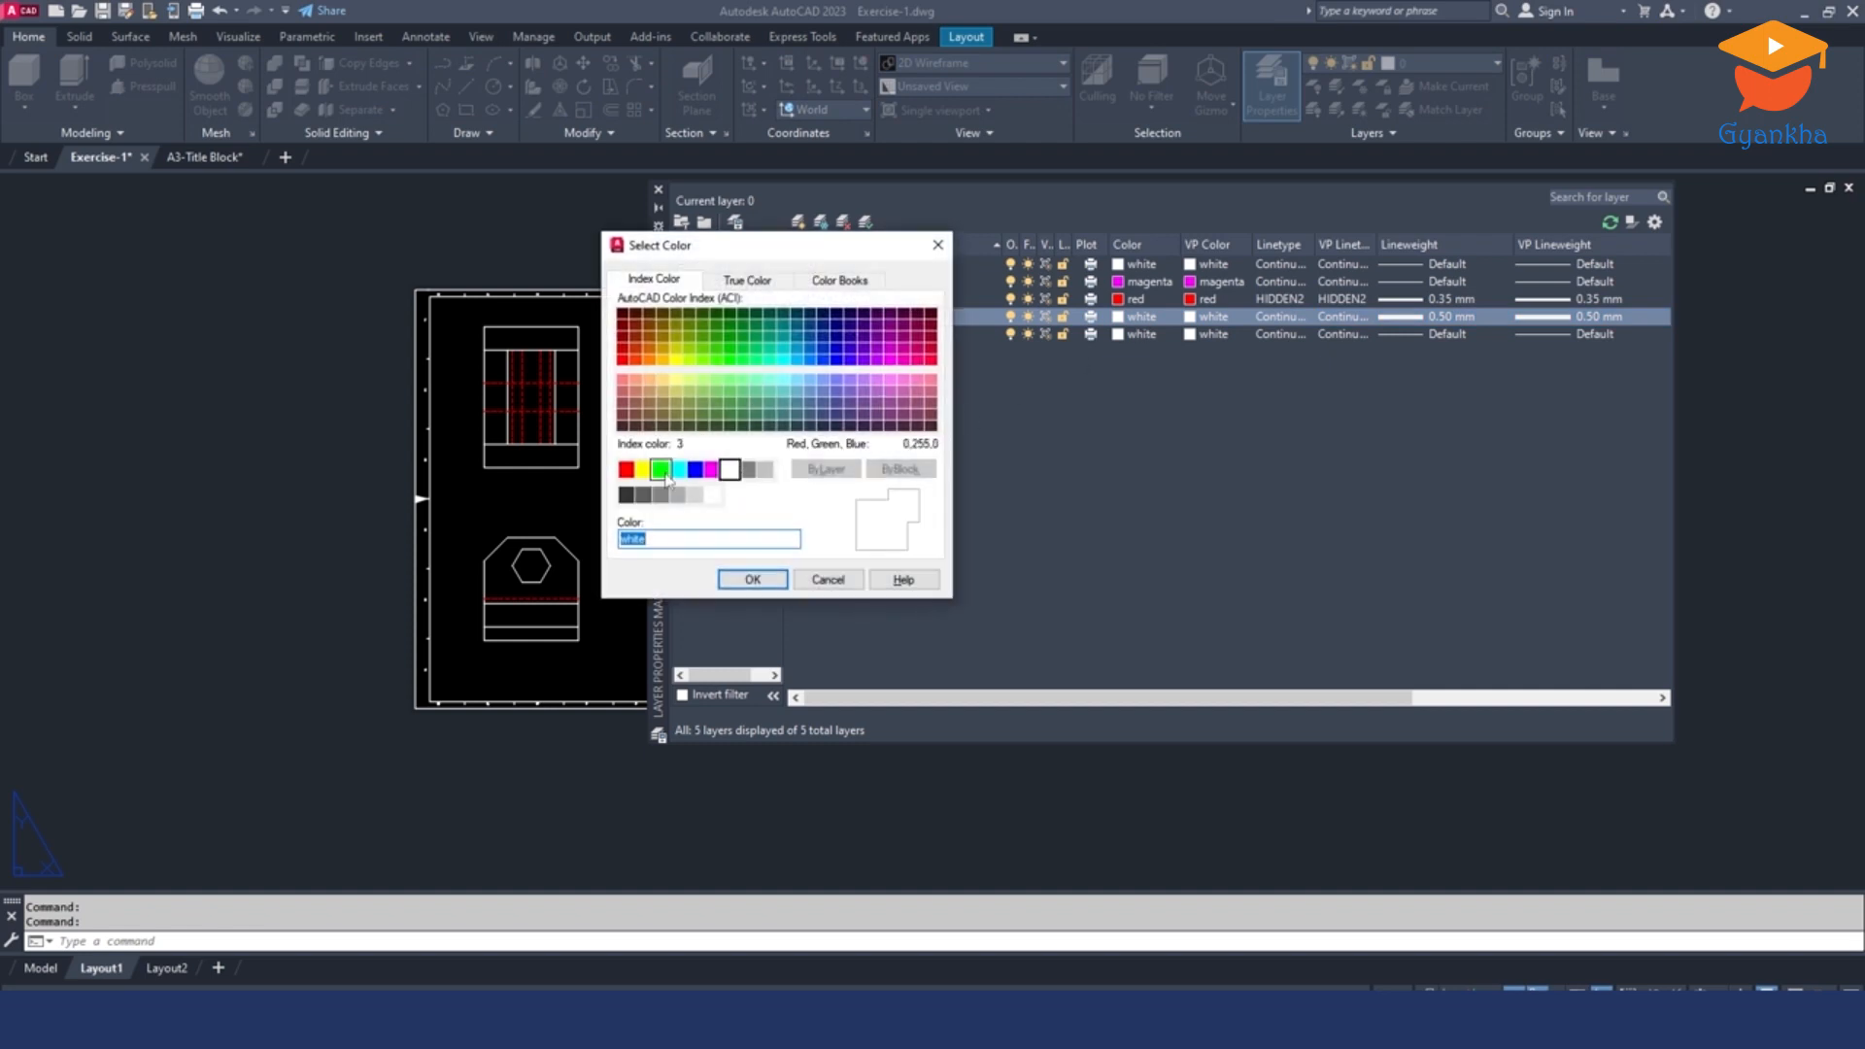
{"action": "left_click", "coordinate": [661, 470]}
{"action": "left_click", "coordinate": [753, 579]}
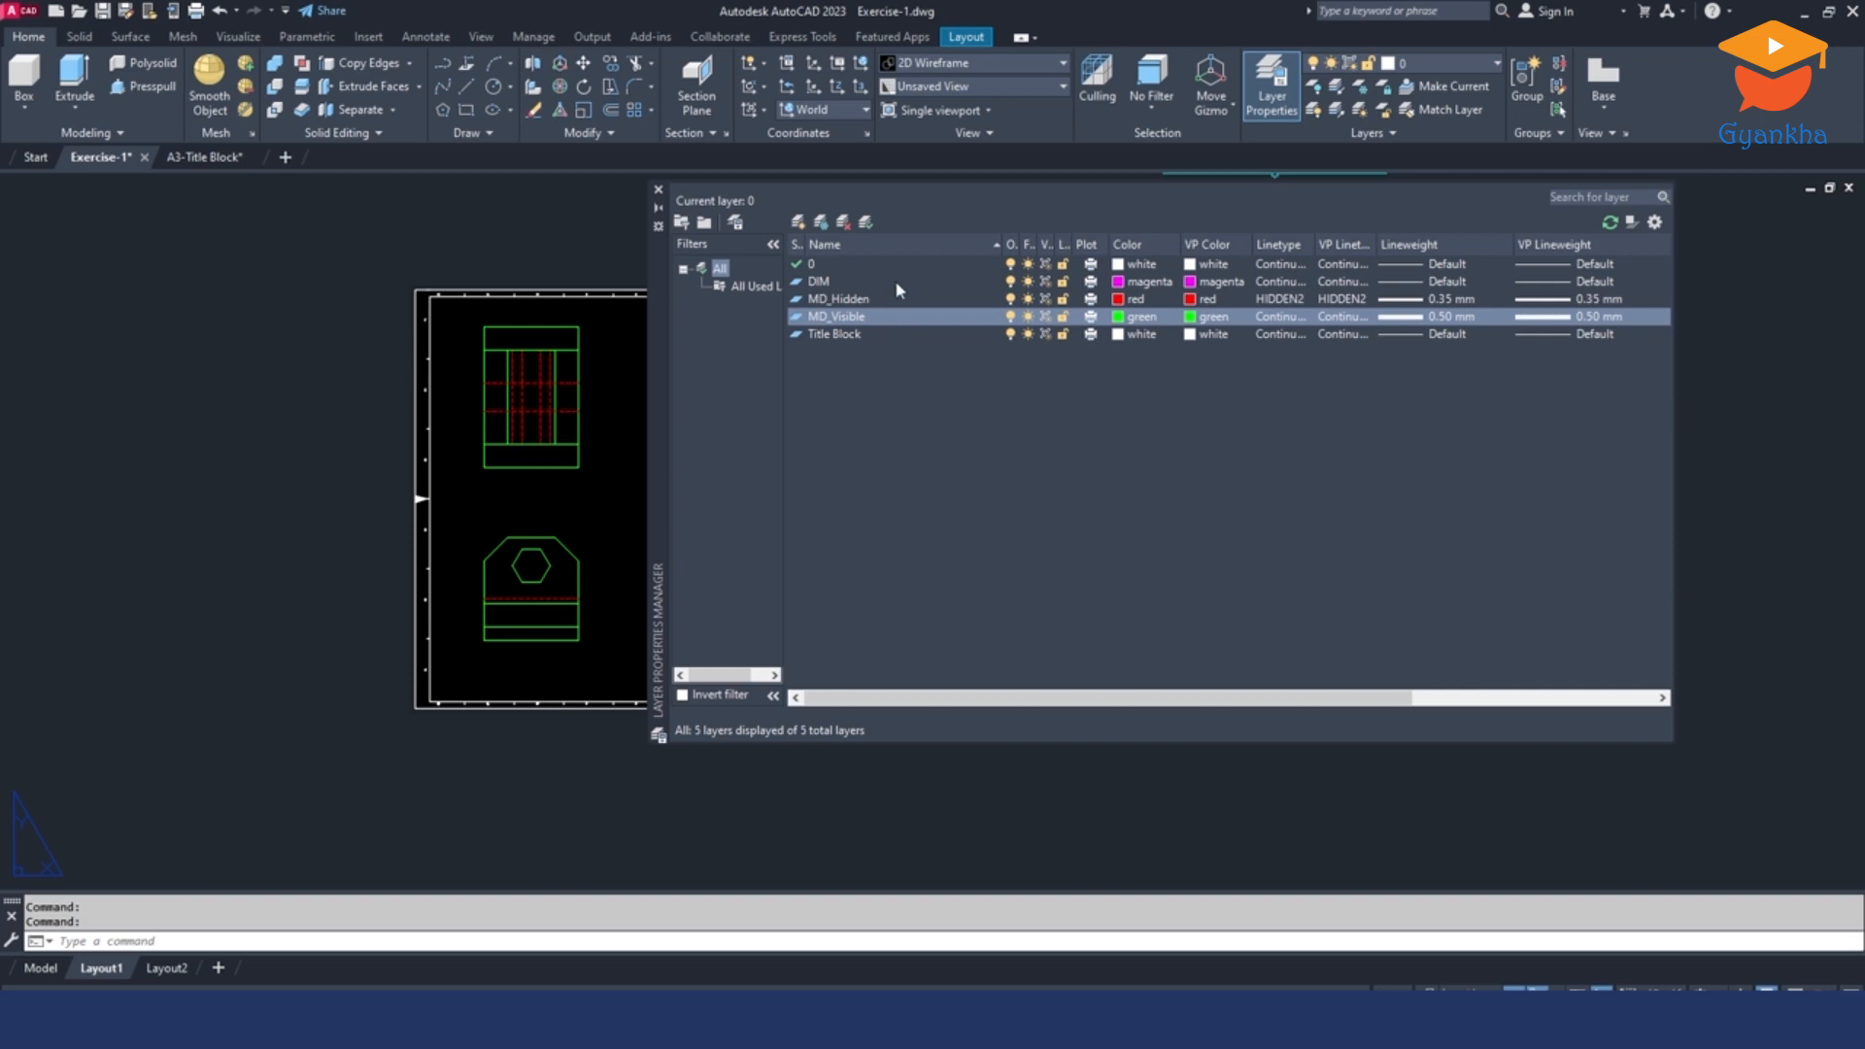
Step: Create a new layer named Center and set its colour to yellow
{"action": "left_click", "coordinate": [798, 223]}
{"action": "type", "text": "cE"}
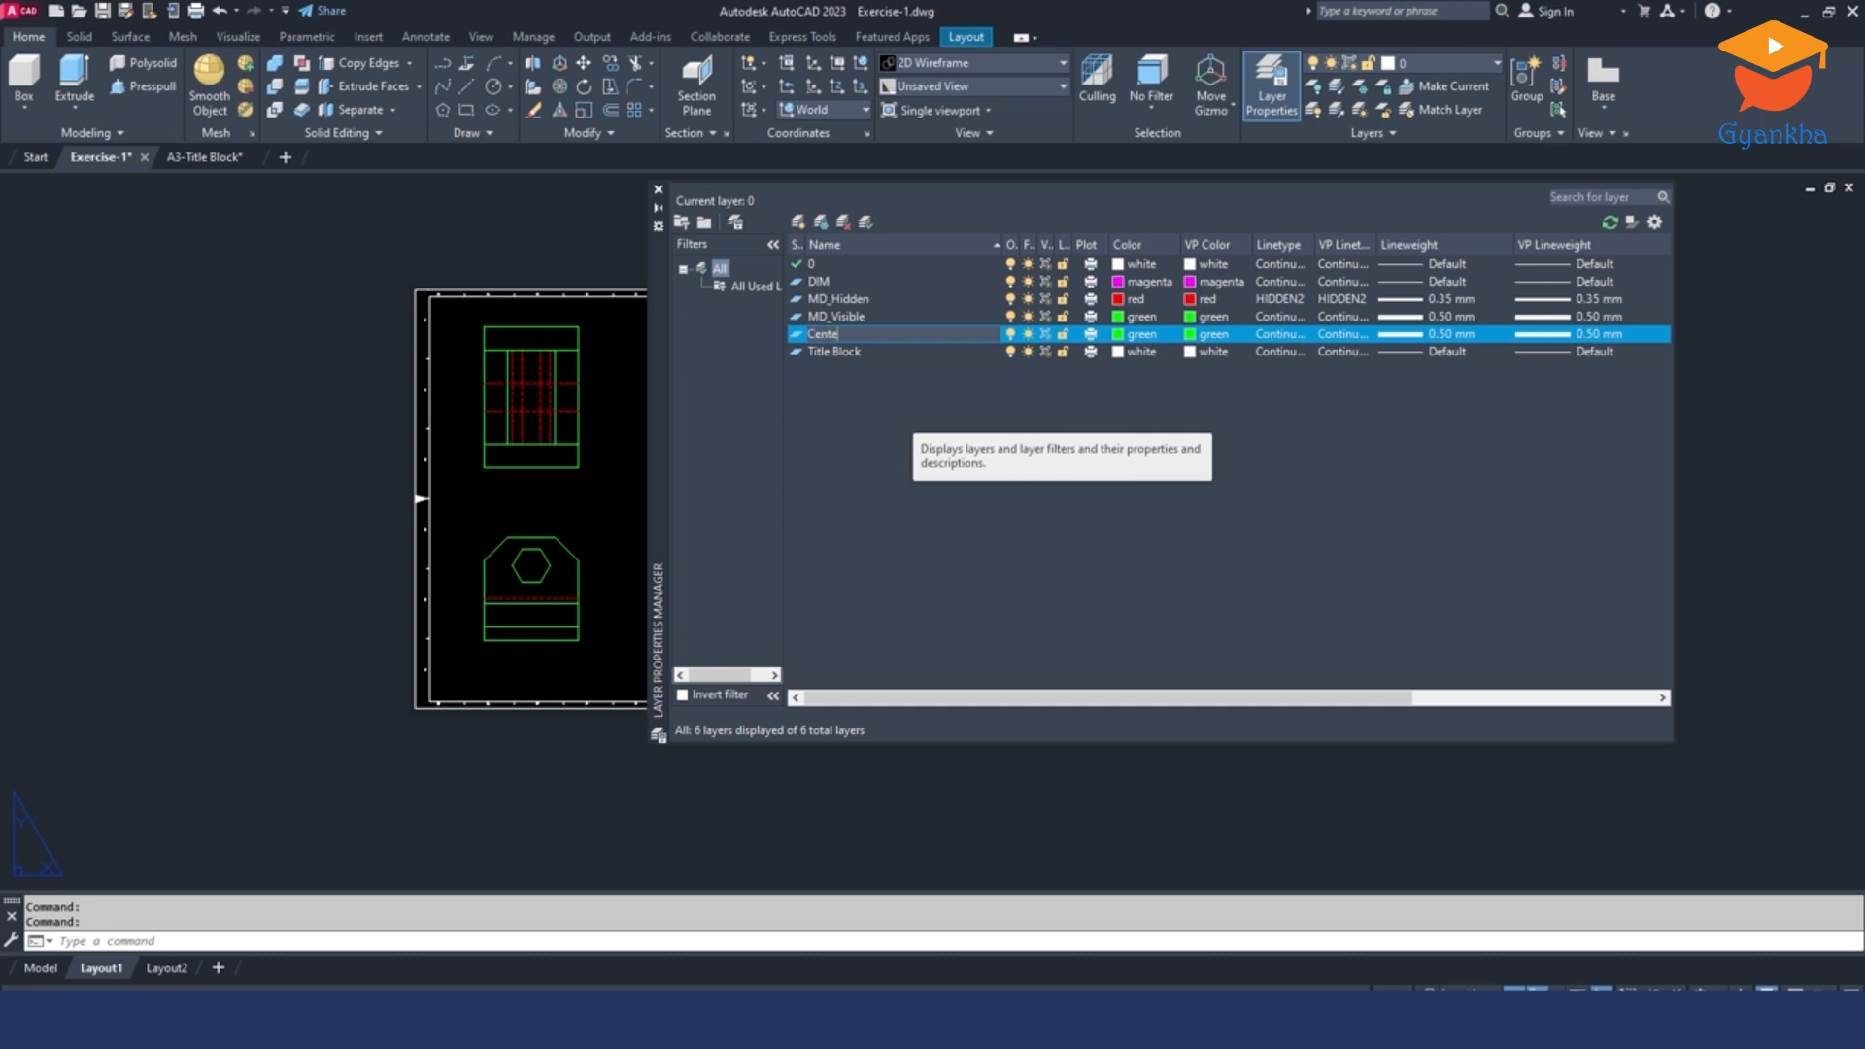
{"action": "left_click", "coordinate": [1156, 334]}
{"action": "left_click", "coordinate": [643, 470]}
{"action": "left_click", "coordinate": [753, 579]}
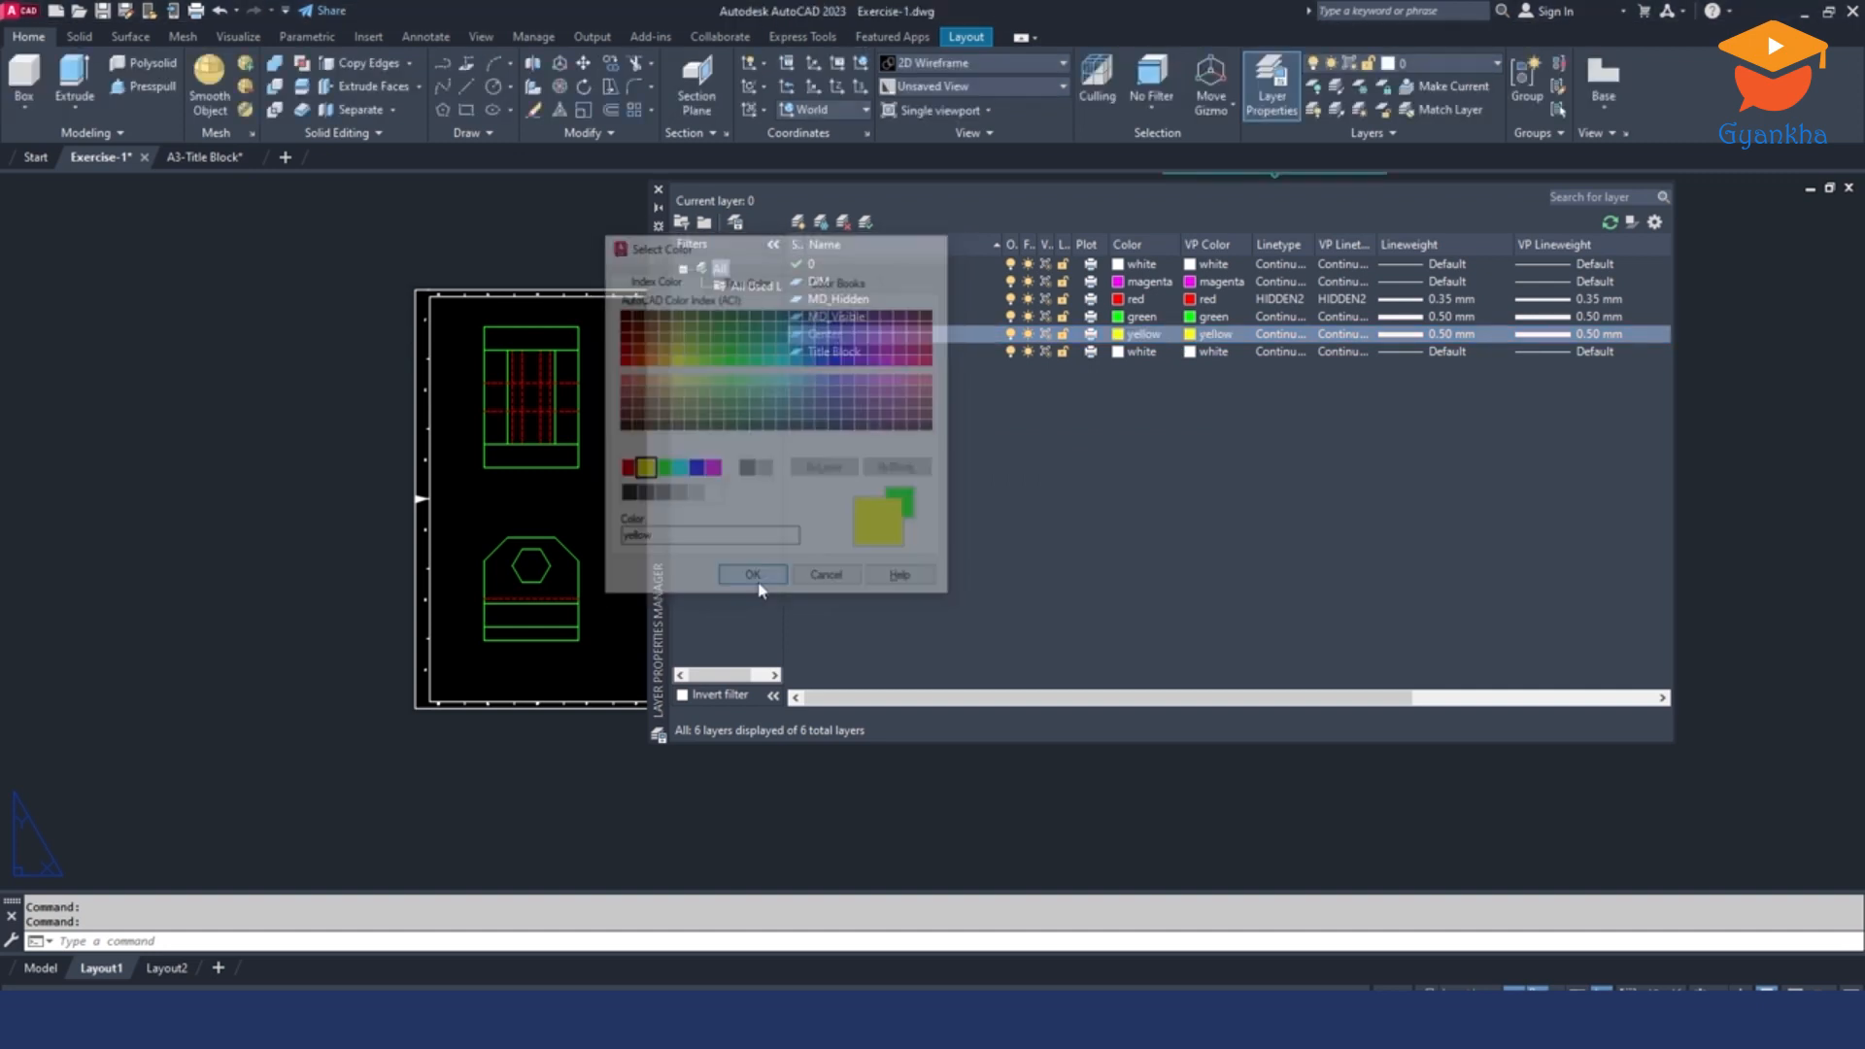
Step: Load the CENTER2 linetype and assign it to the Center layer
{"action": "left_click", "coordinate": [1271, 334]}
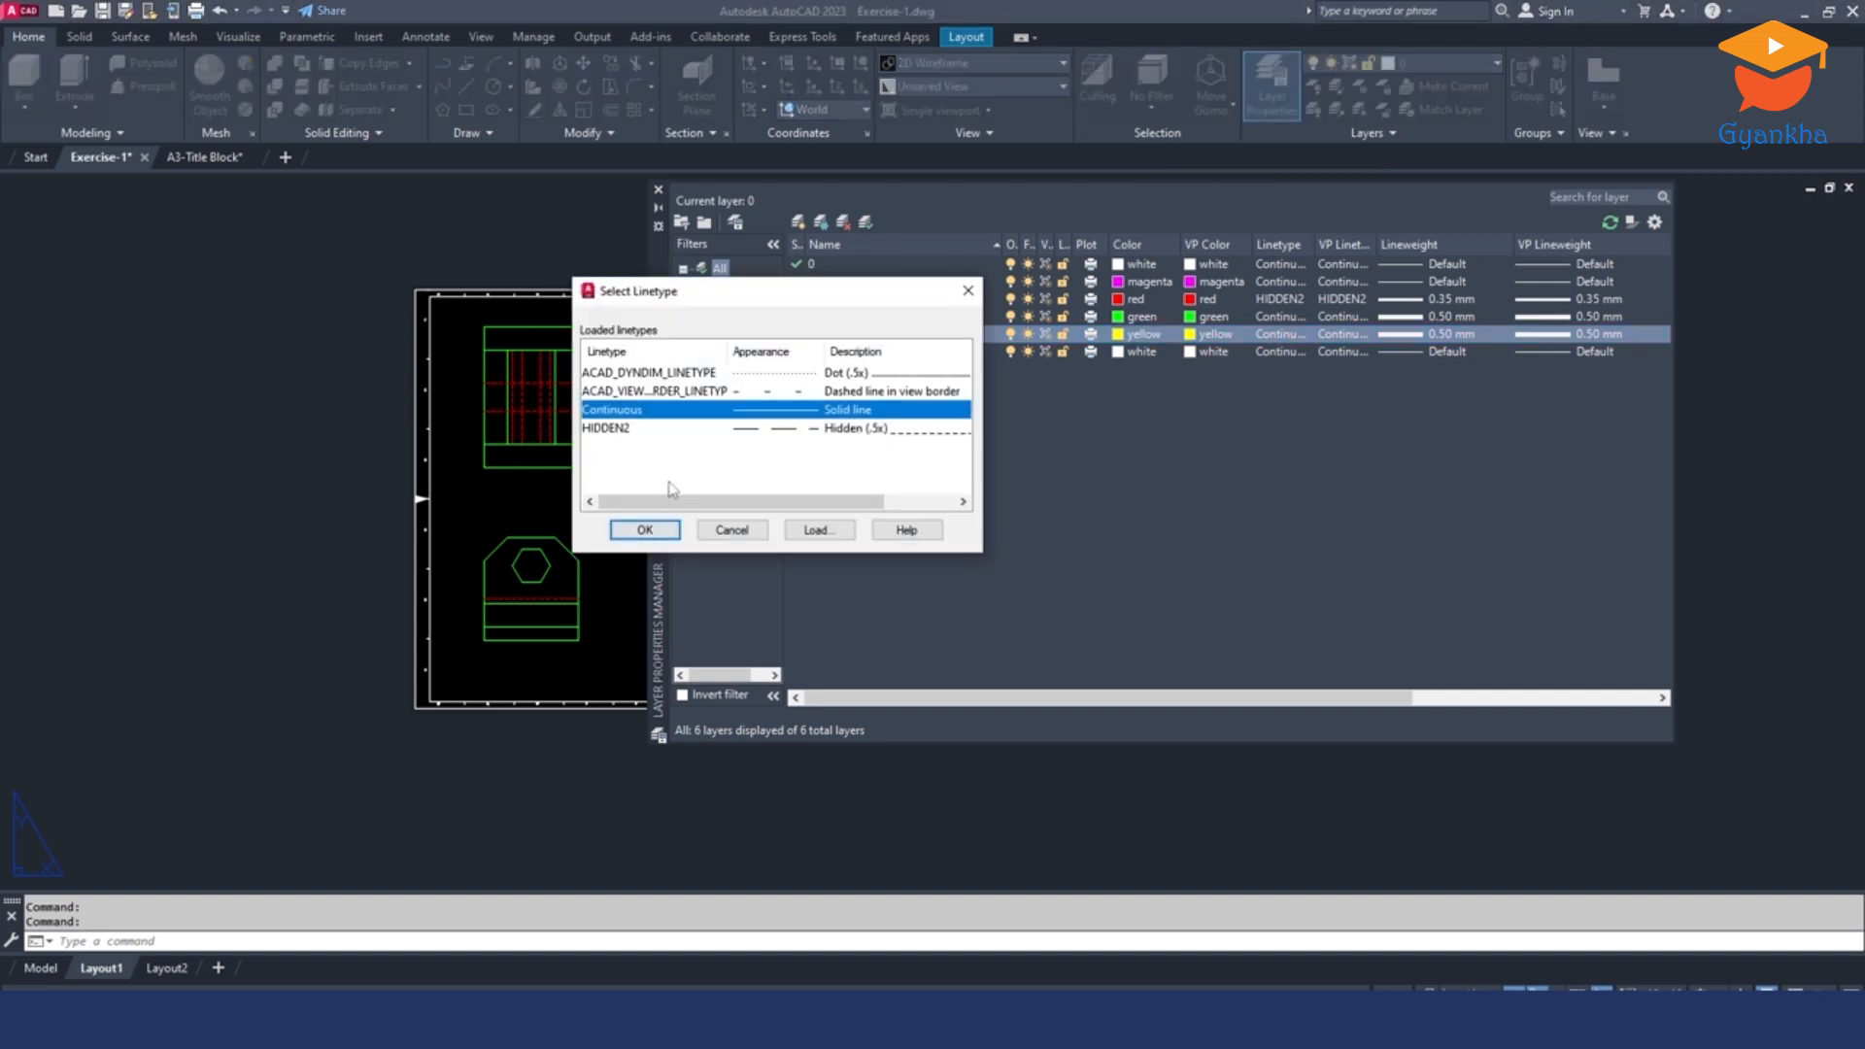
{"action": "left_click", "coordinate": [816, 529]}
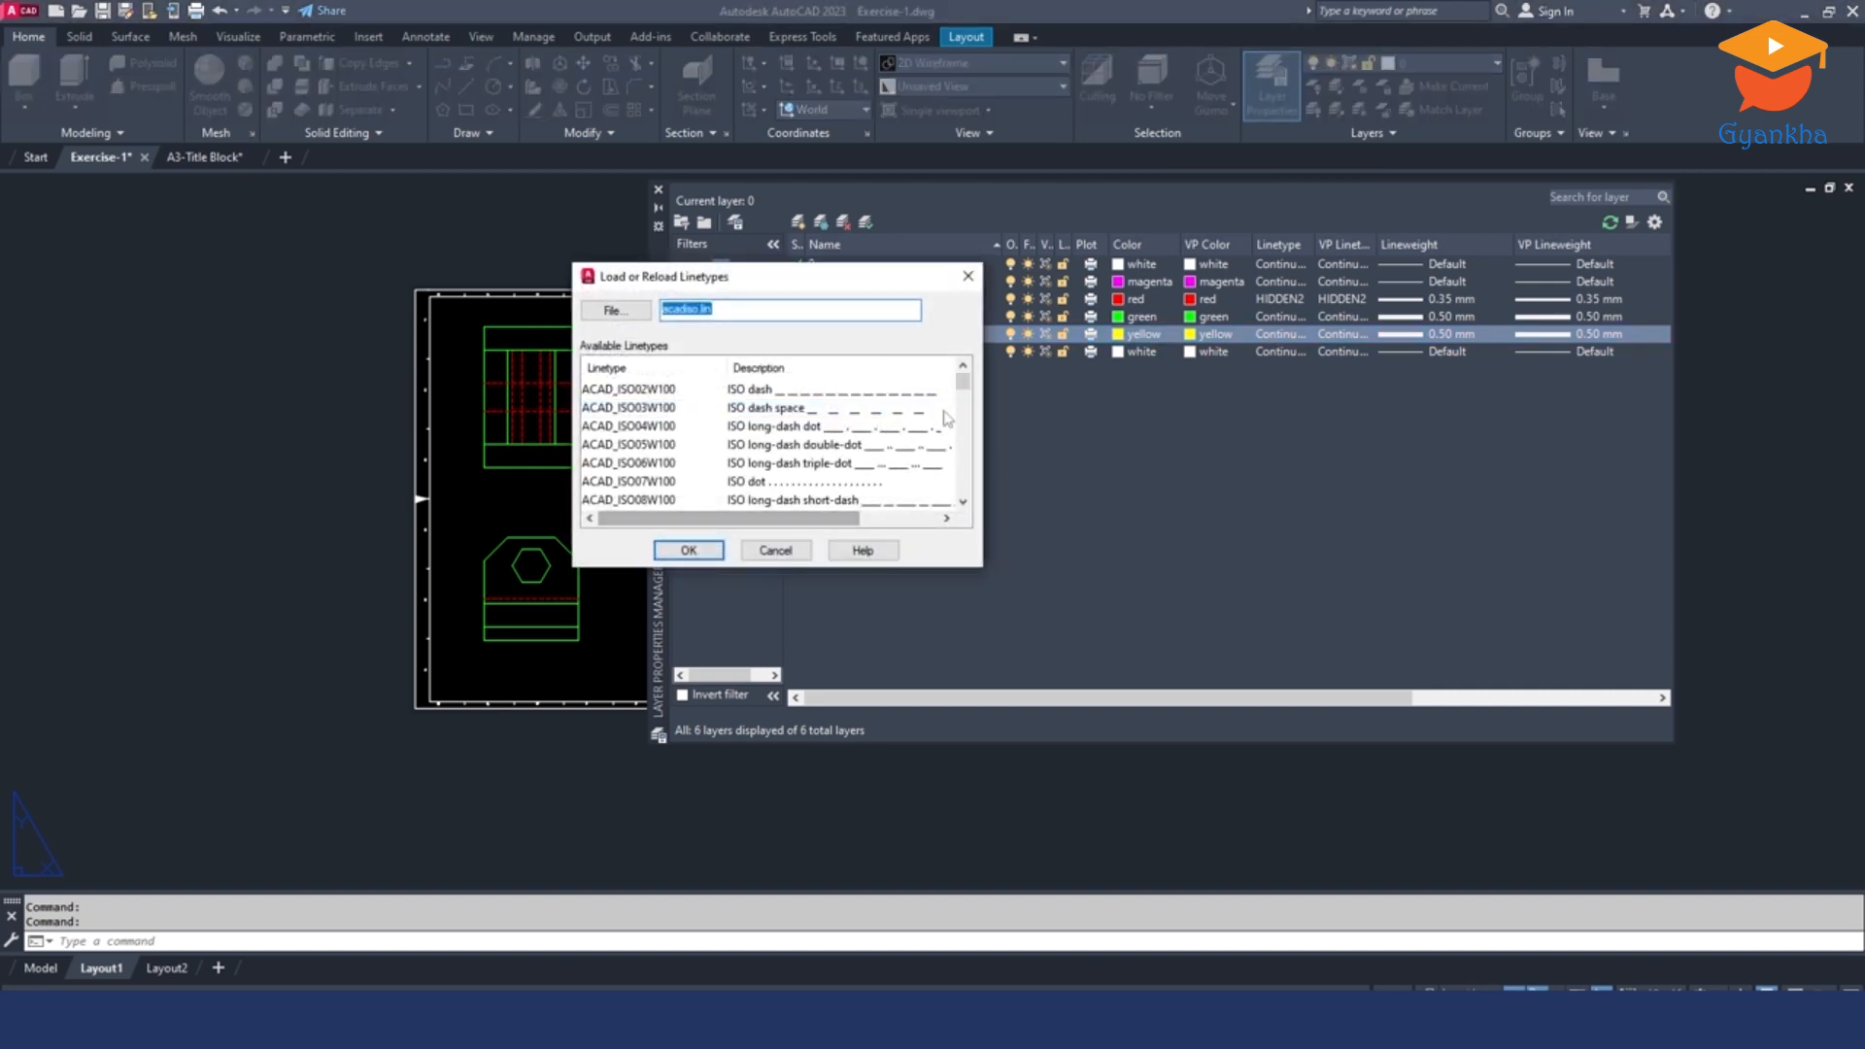
{"action": "left_click_drag", "start_coordinate": [962, 384], "coordinate": [963, 415]}
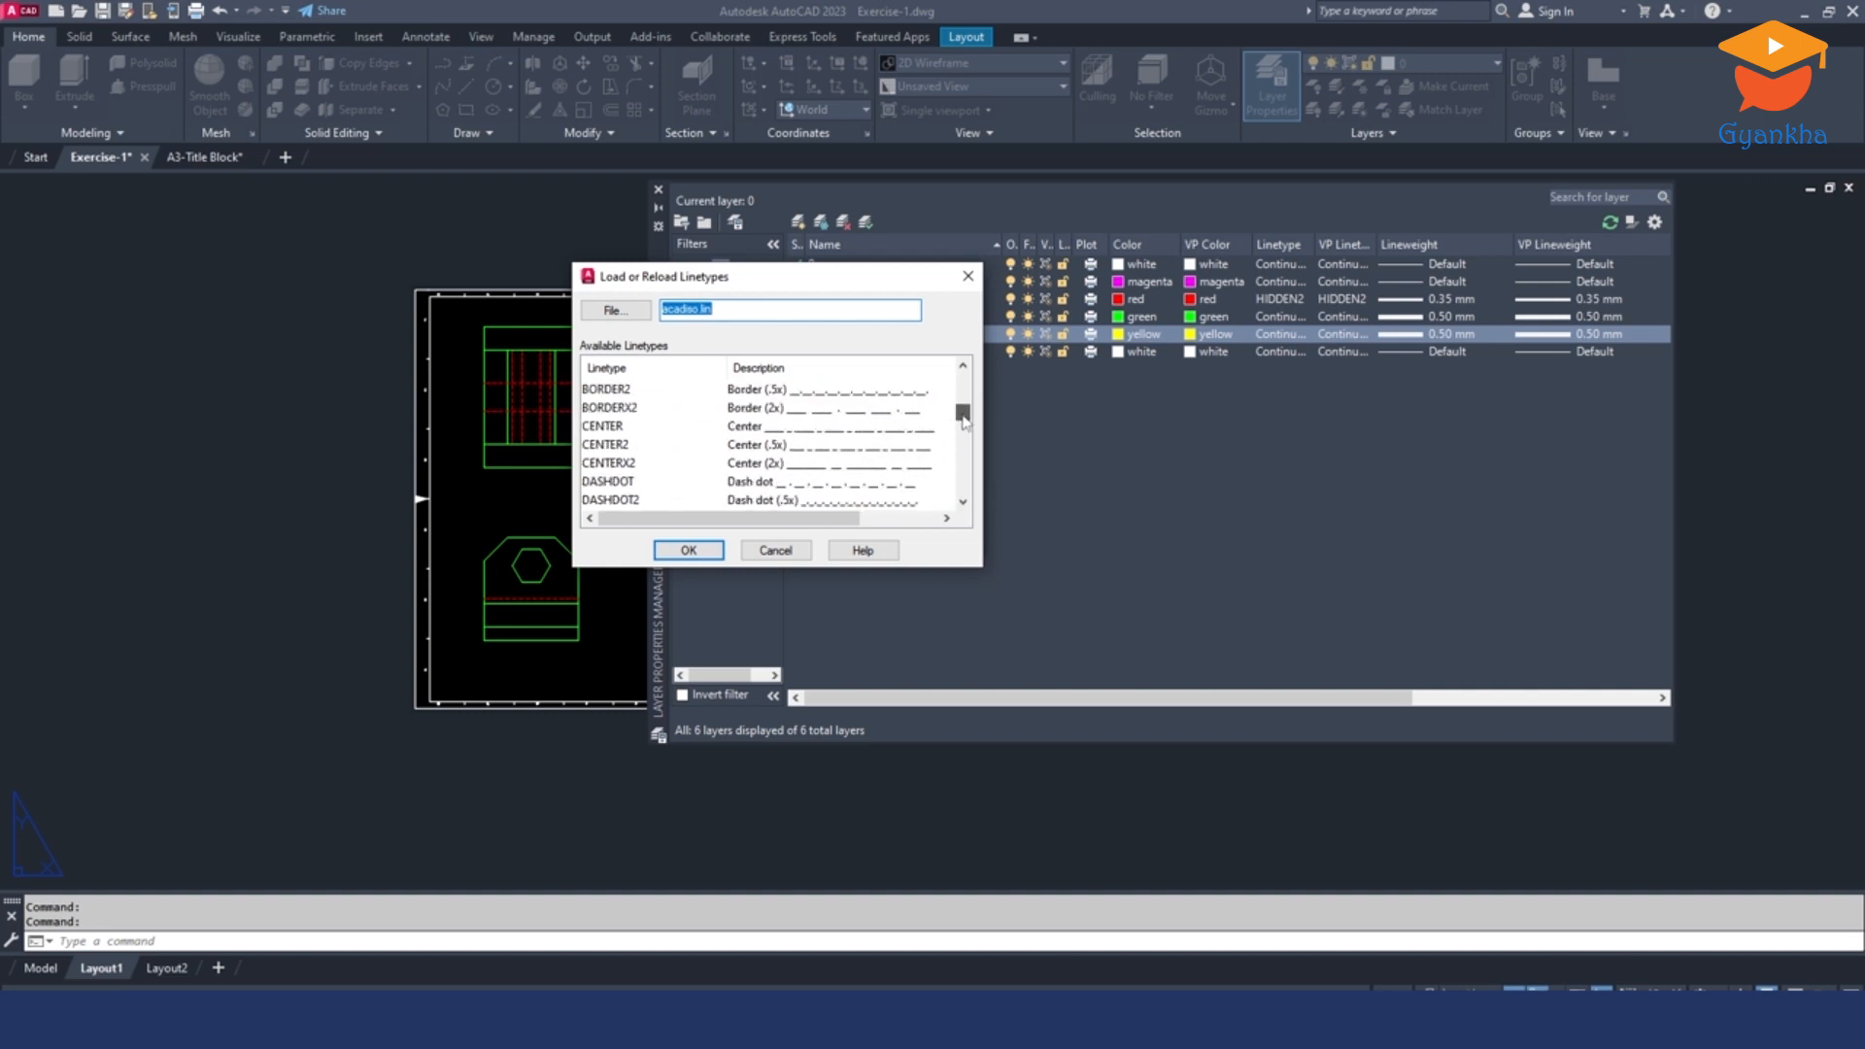
{"action": "left_click", "coordinate": [766, 447]}
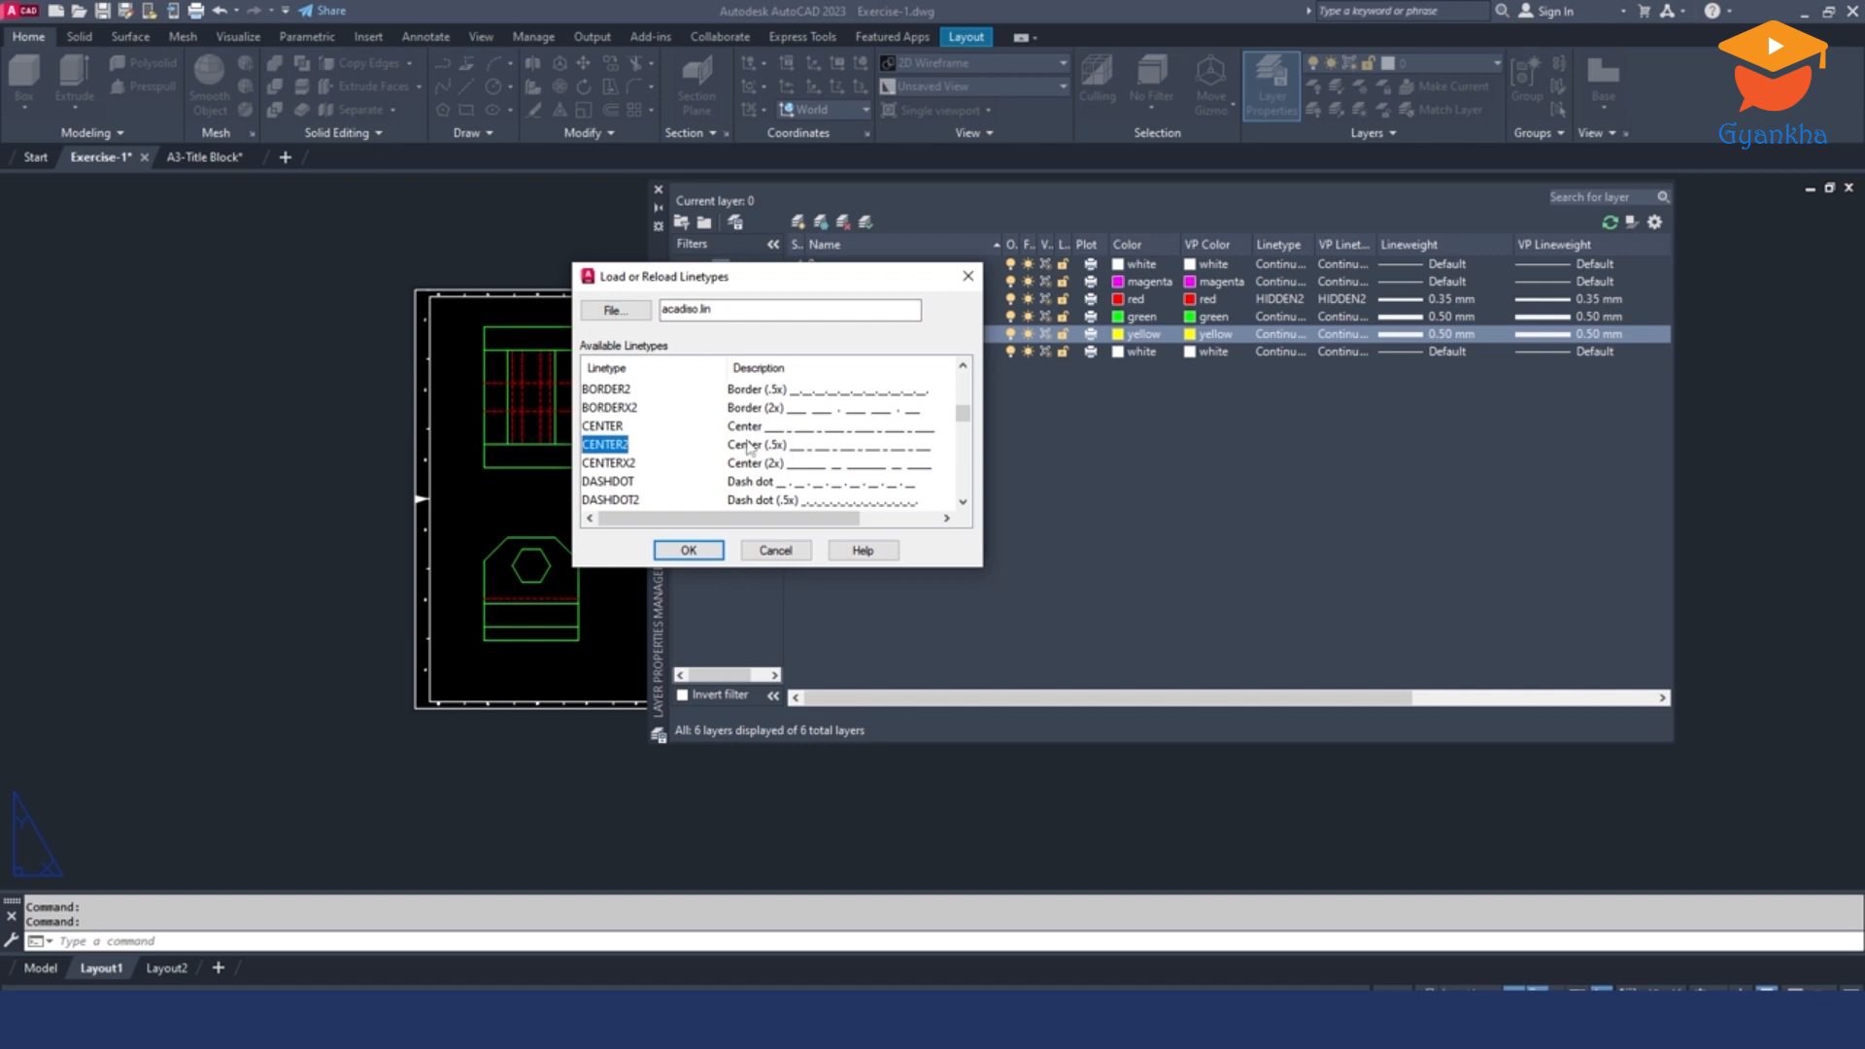
{"action": "left_click", "coordinate": [688, 550]}
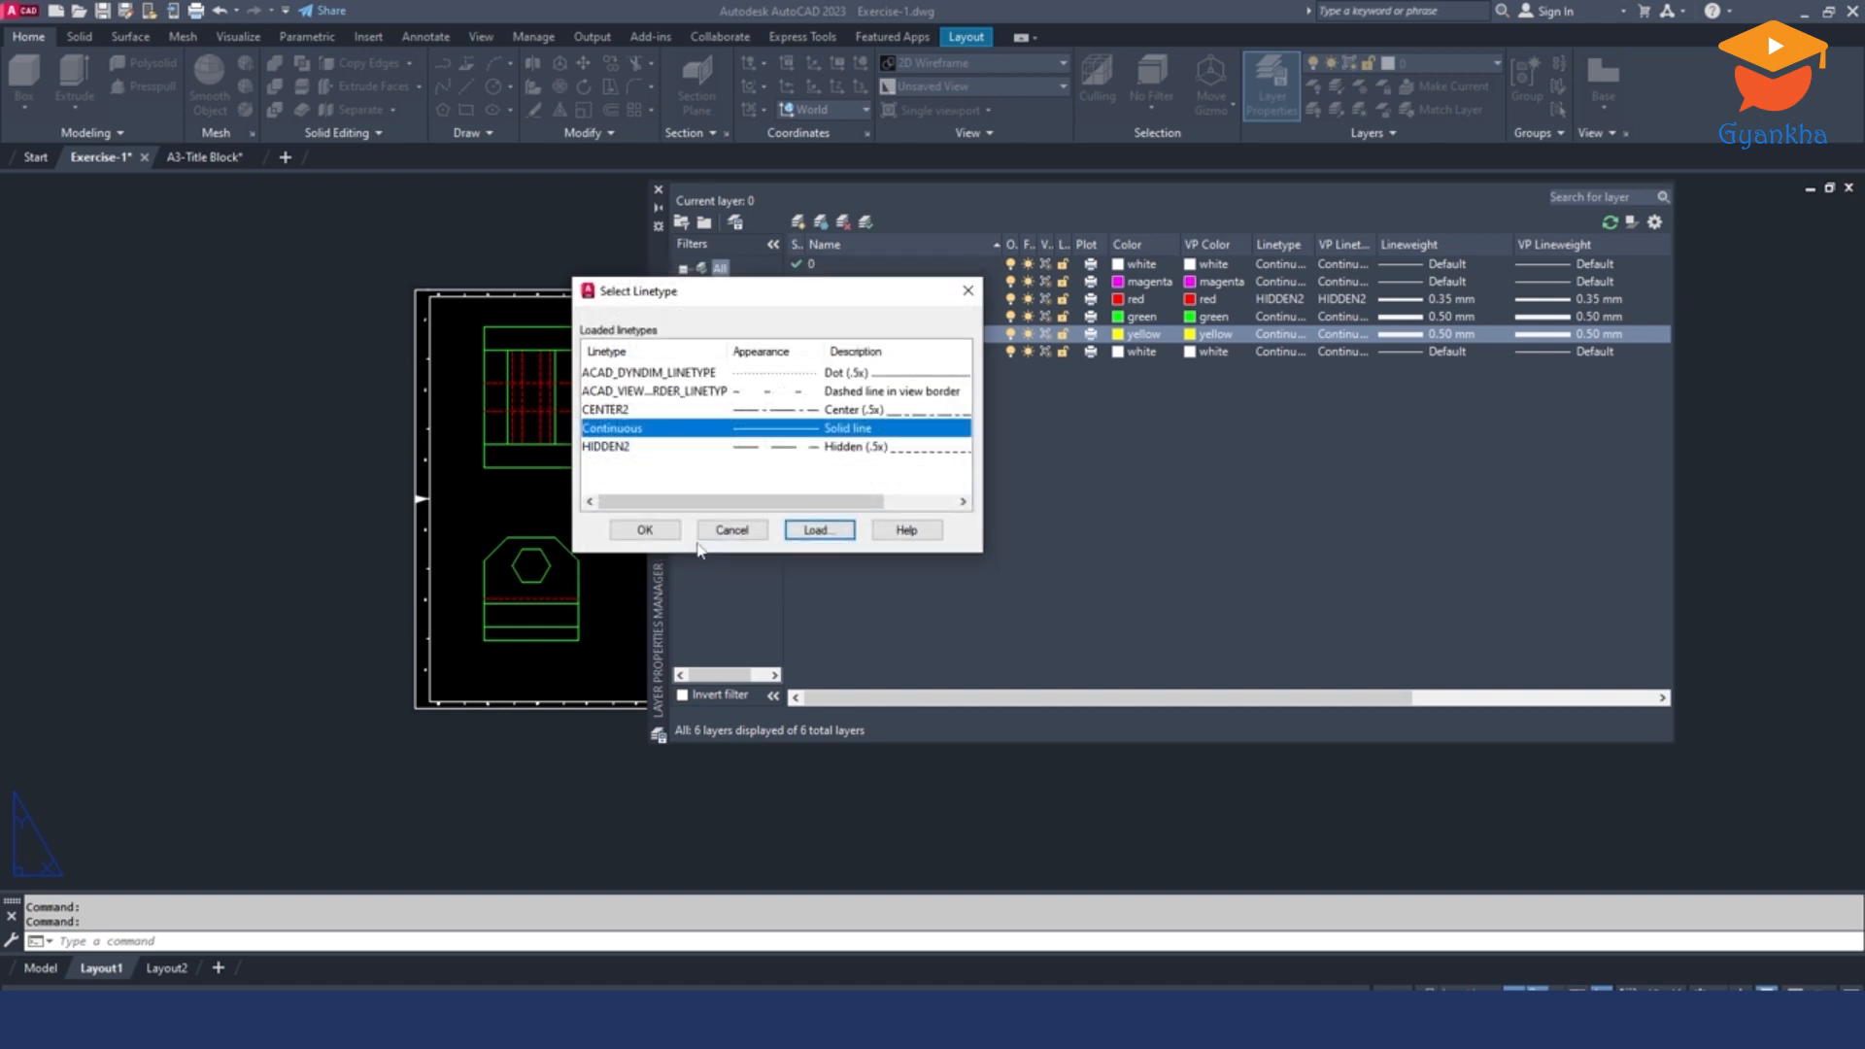
{"action": "left_click", "coordinate": [622, 410]}
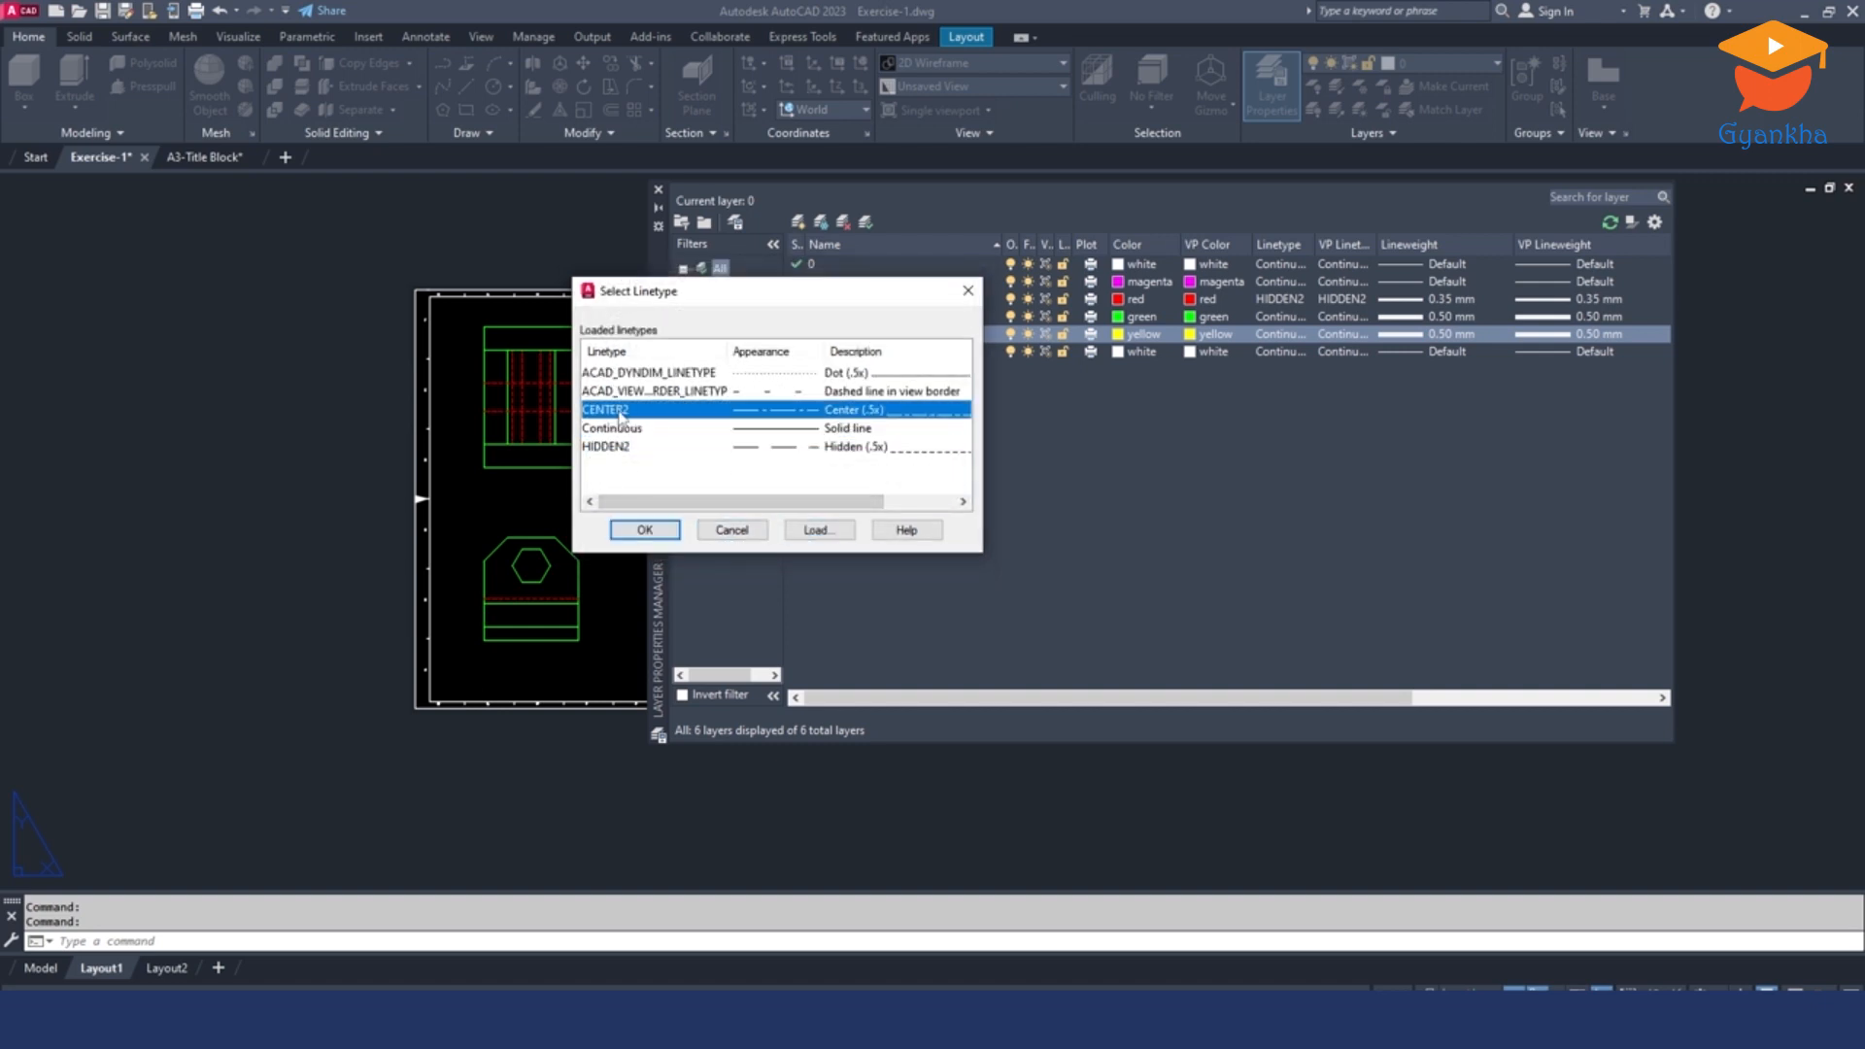
{"action": "left_click", "coordinate": [648, 530]}
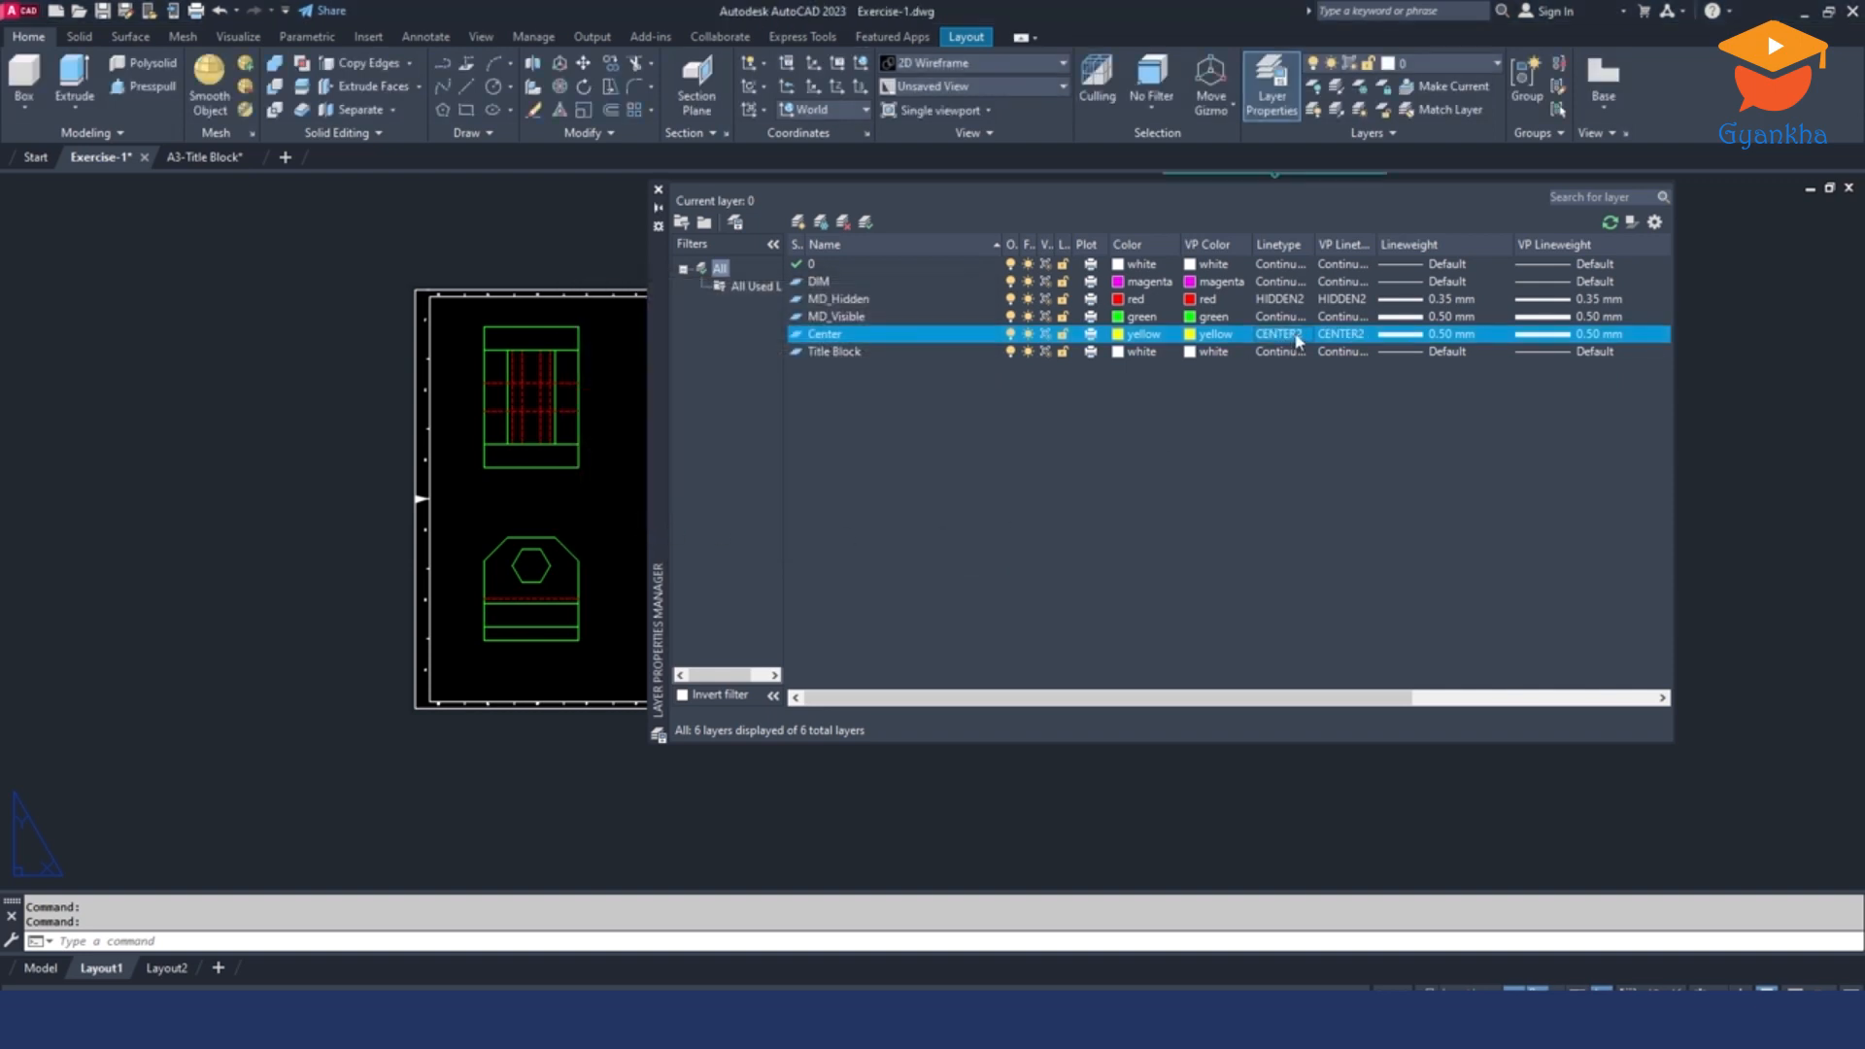
Step: Set the Center layer's lineweight to 0.00 mm
{"action": "left_click", "coordinate": [1458, 335]}
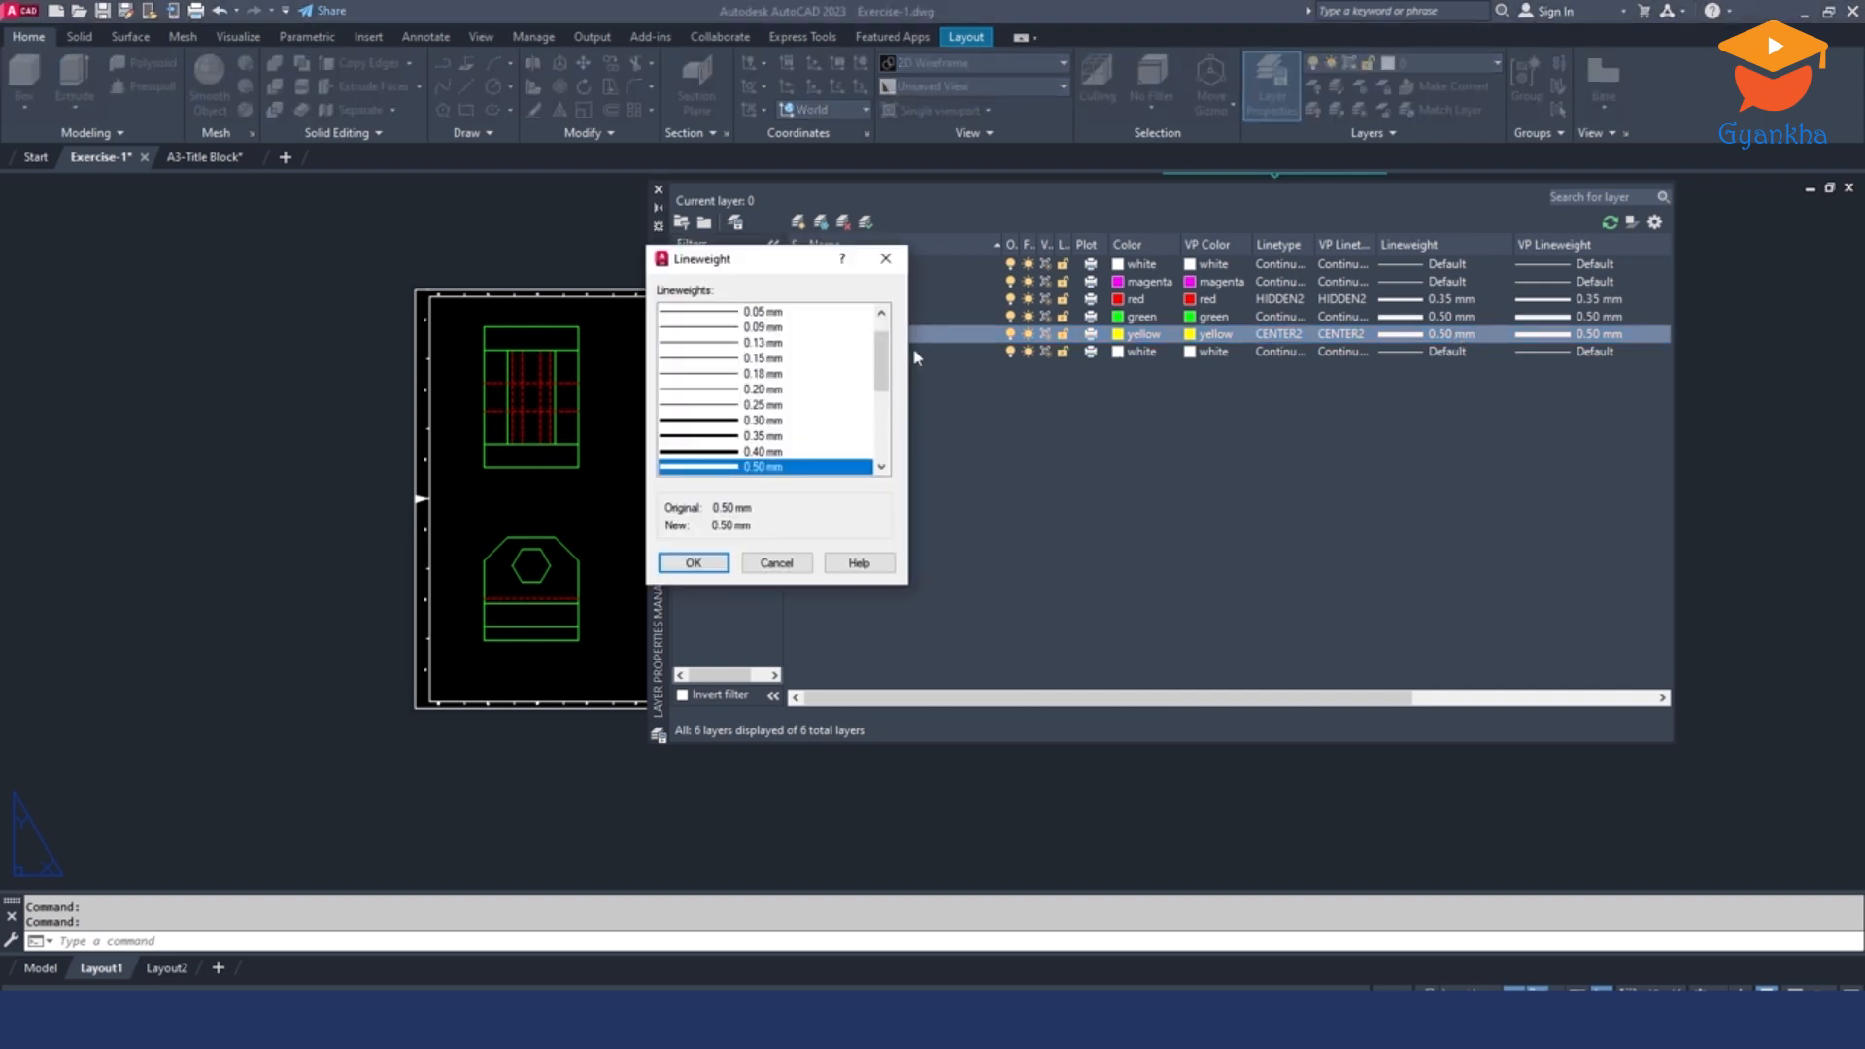
{"action": "scroll", "coordinate": [796, 336], "scroll_direction": "up", "scroll_amount": 1}
{"action": "left_click", "coordinate": [768, 327]}
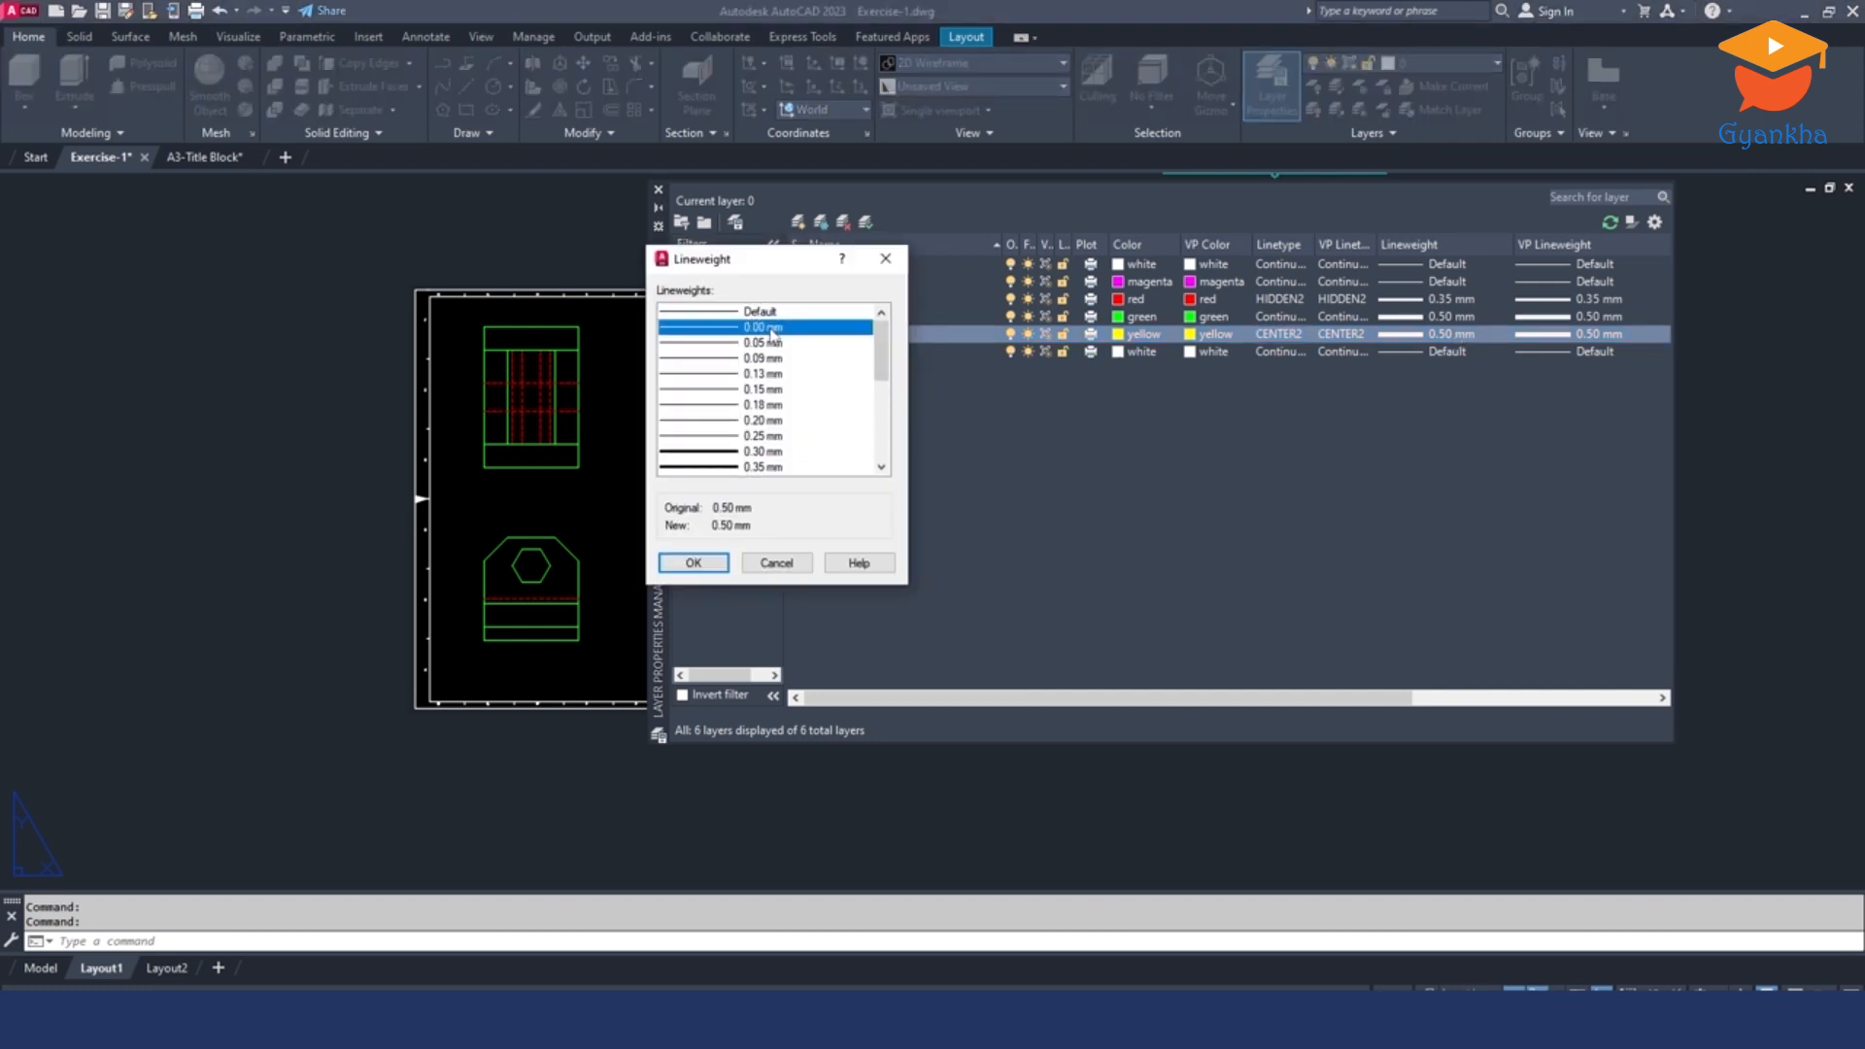
{"action": "left_click", "coordinate": [694, 564]}
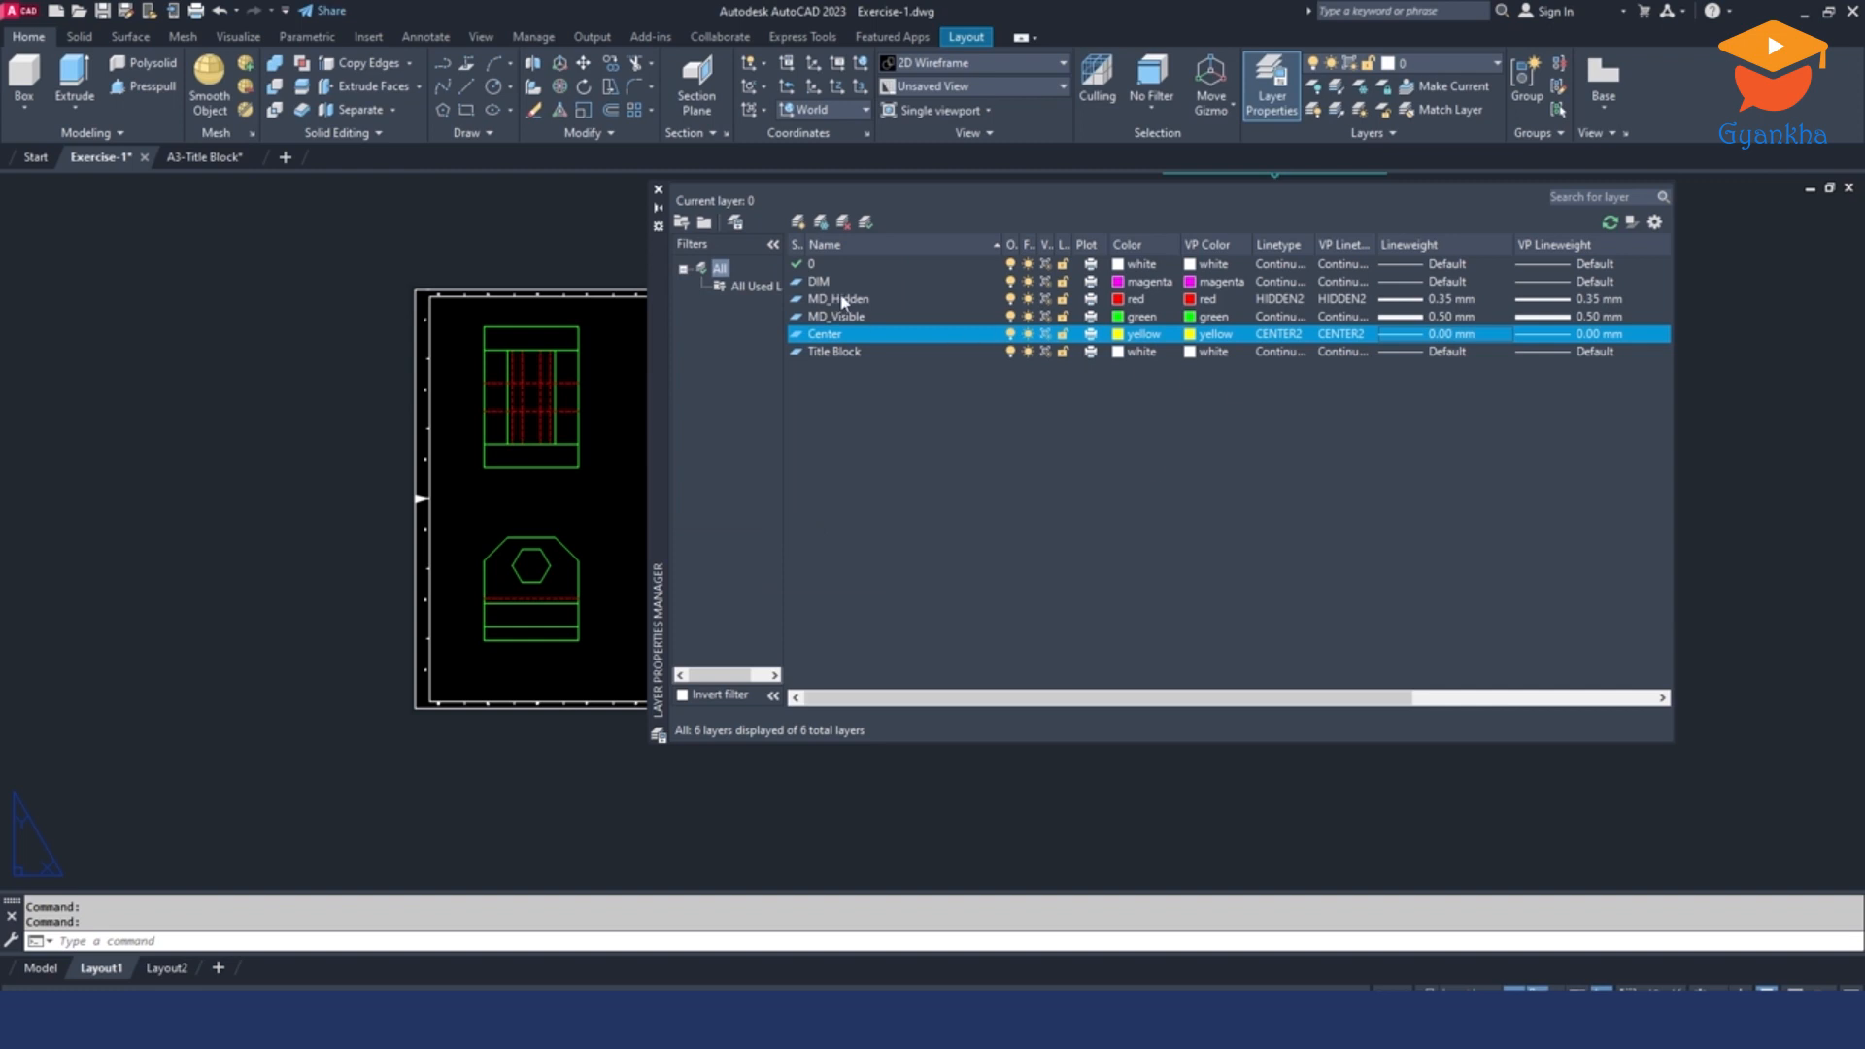
Step: Set the lineweight of the MD_Hidden and DIM layers to 0.00 mm
{"action": "left_click", "coordinate": [1438, 303]}
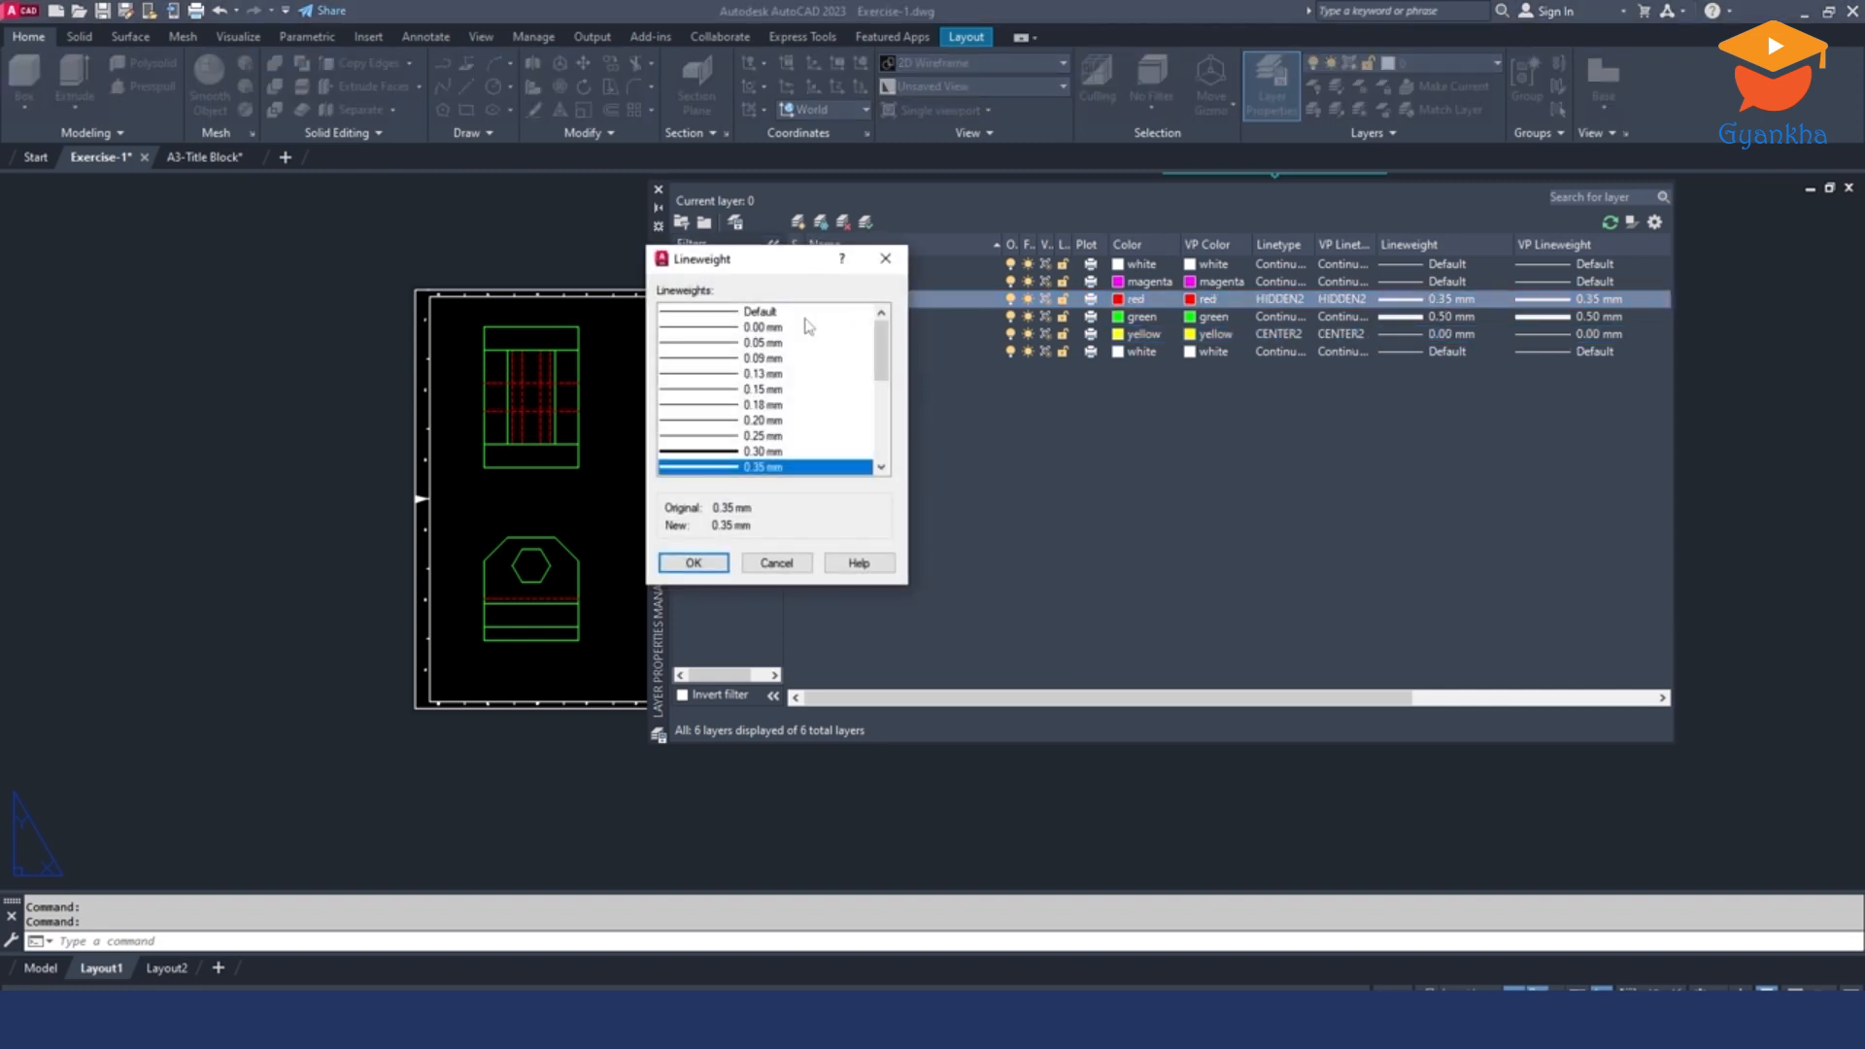
{"action": "left_click", "coordinate": [768, 327]}
{"action": "left_click", "coordinate": [693, 562]}
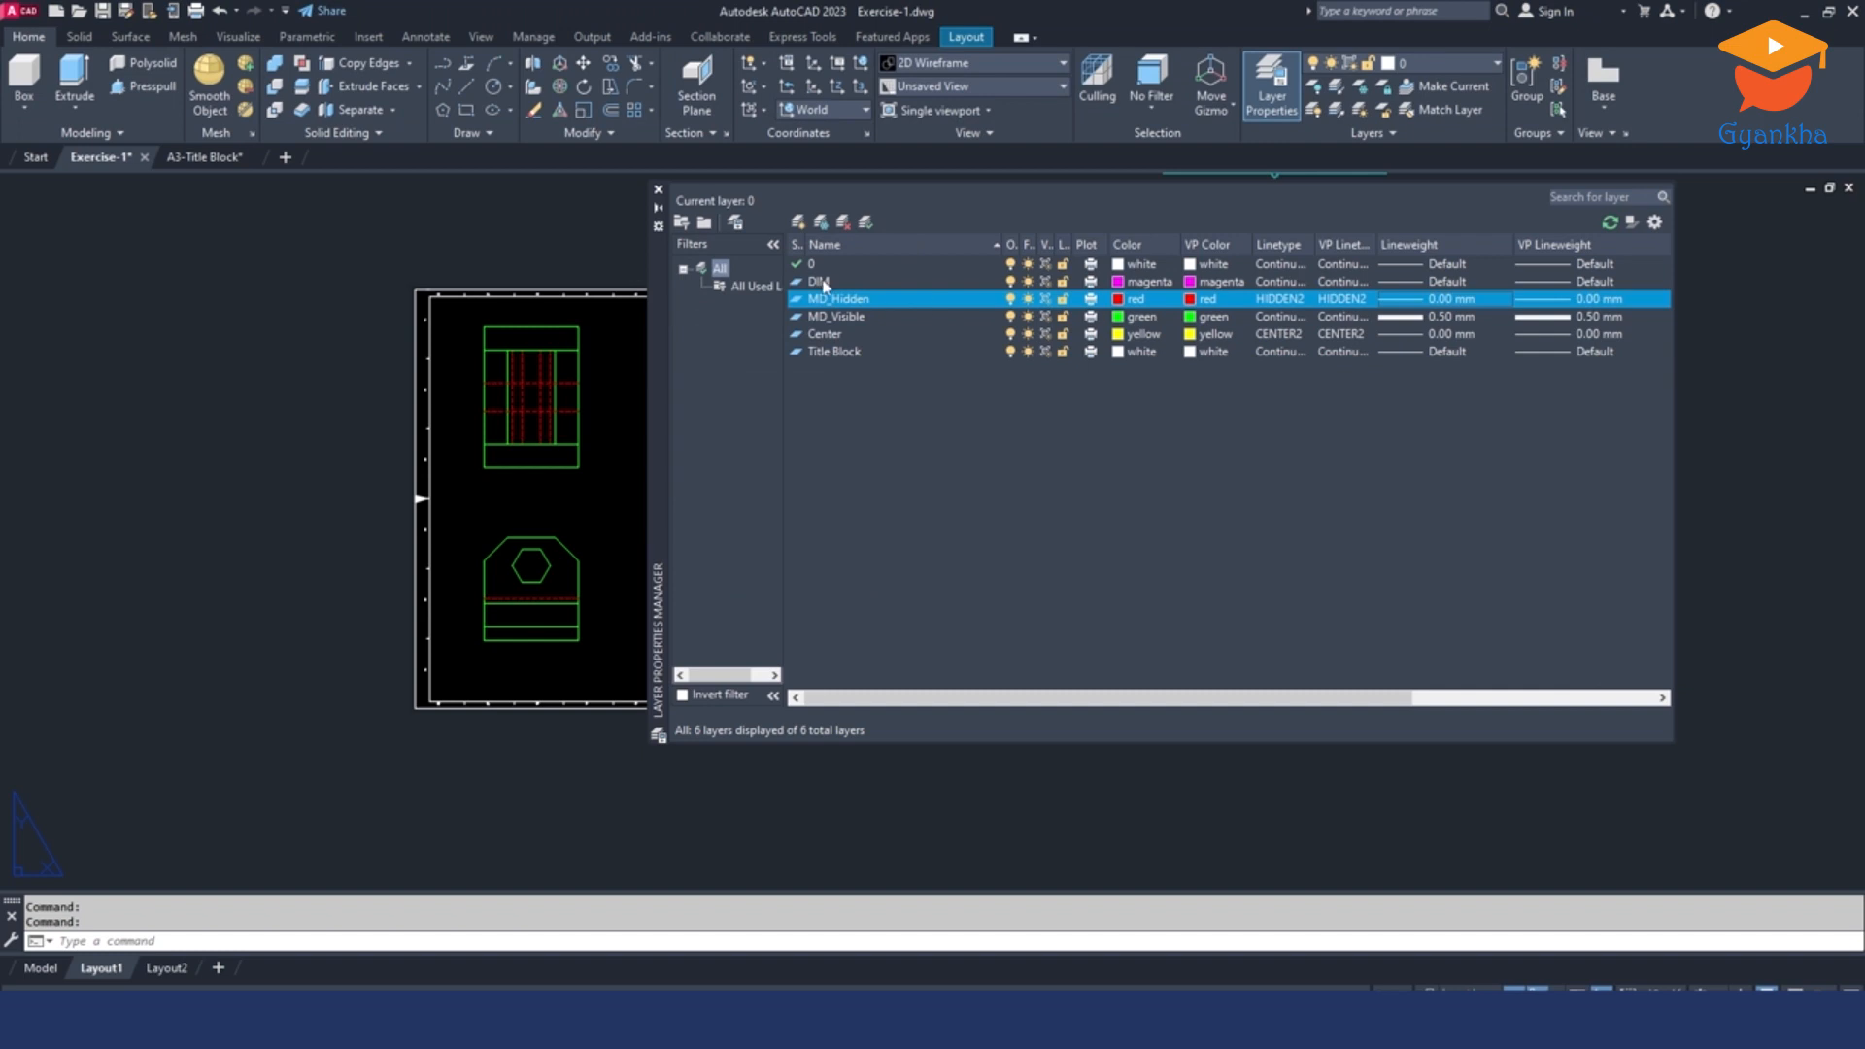
{"action": "left_click", "coordinate": [1447, 282]}
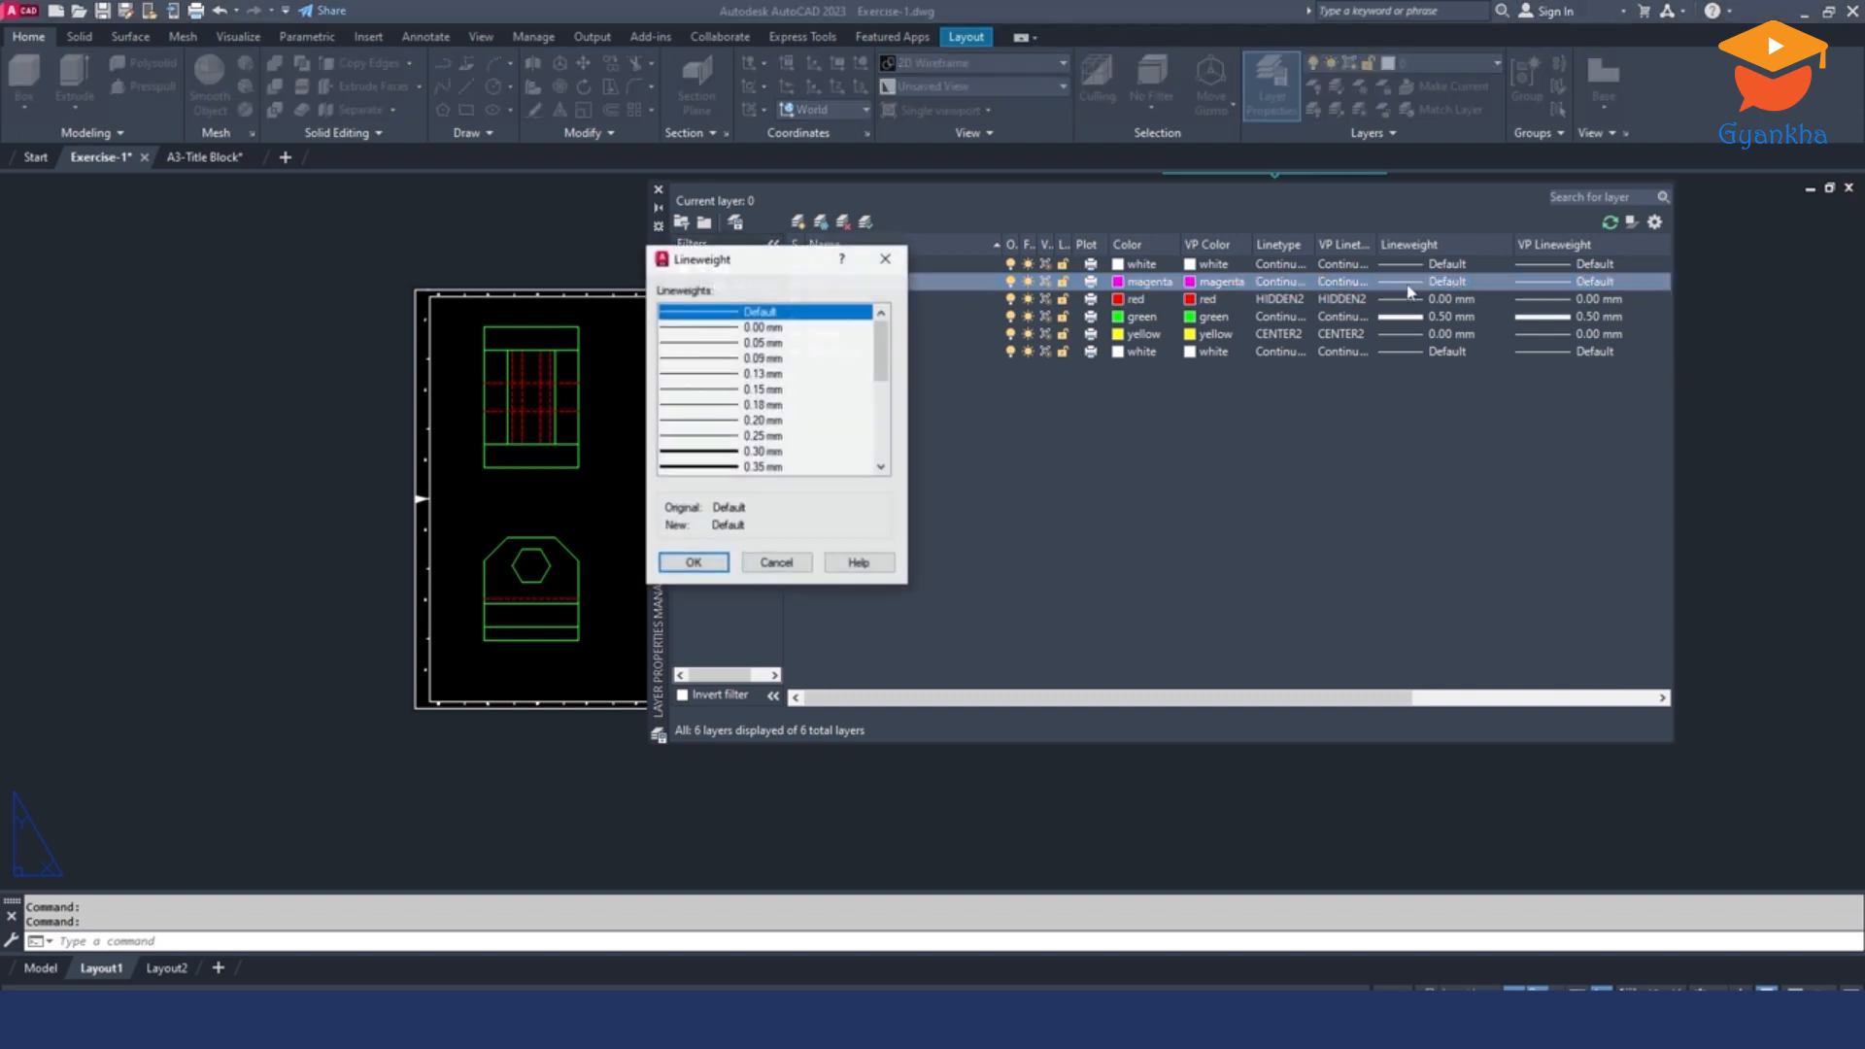
{"action": "left_click", "coordinate": [777, 328]}
{"action": "left_click", "coordinate": [694, 563]}
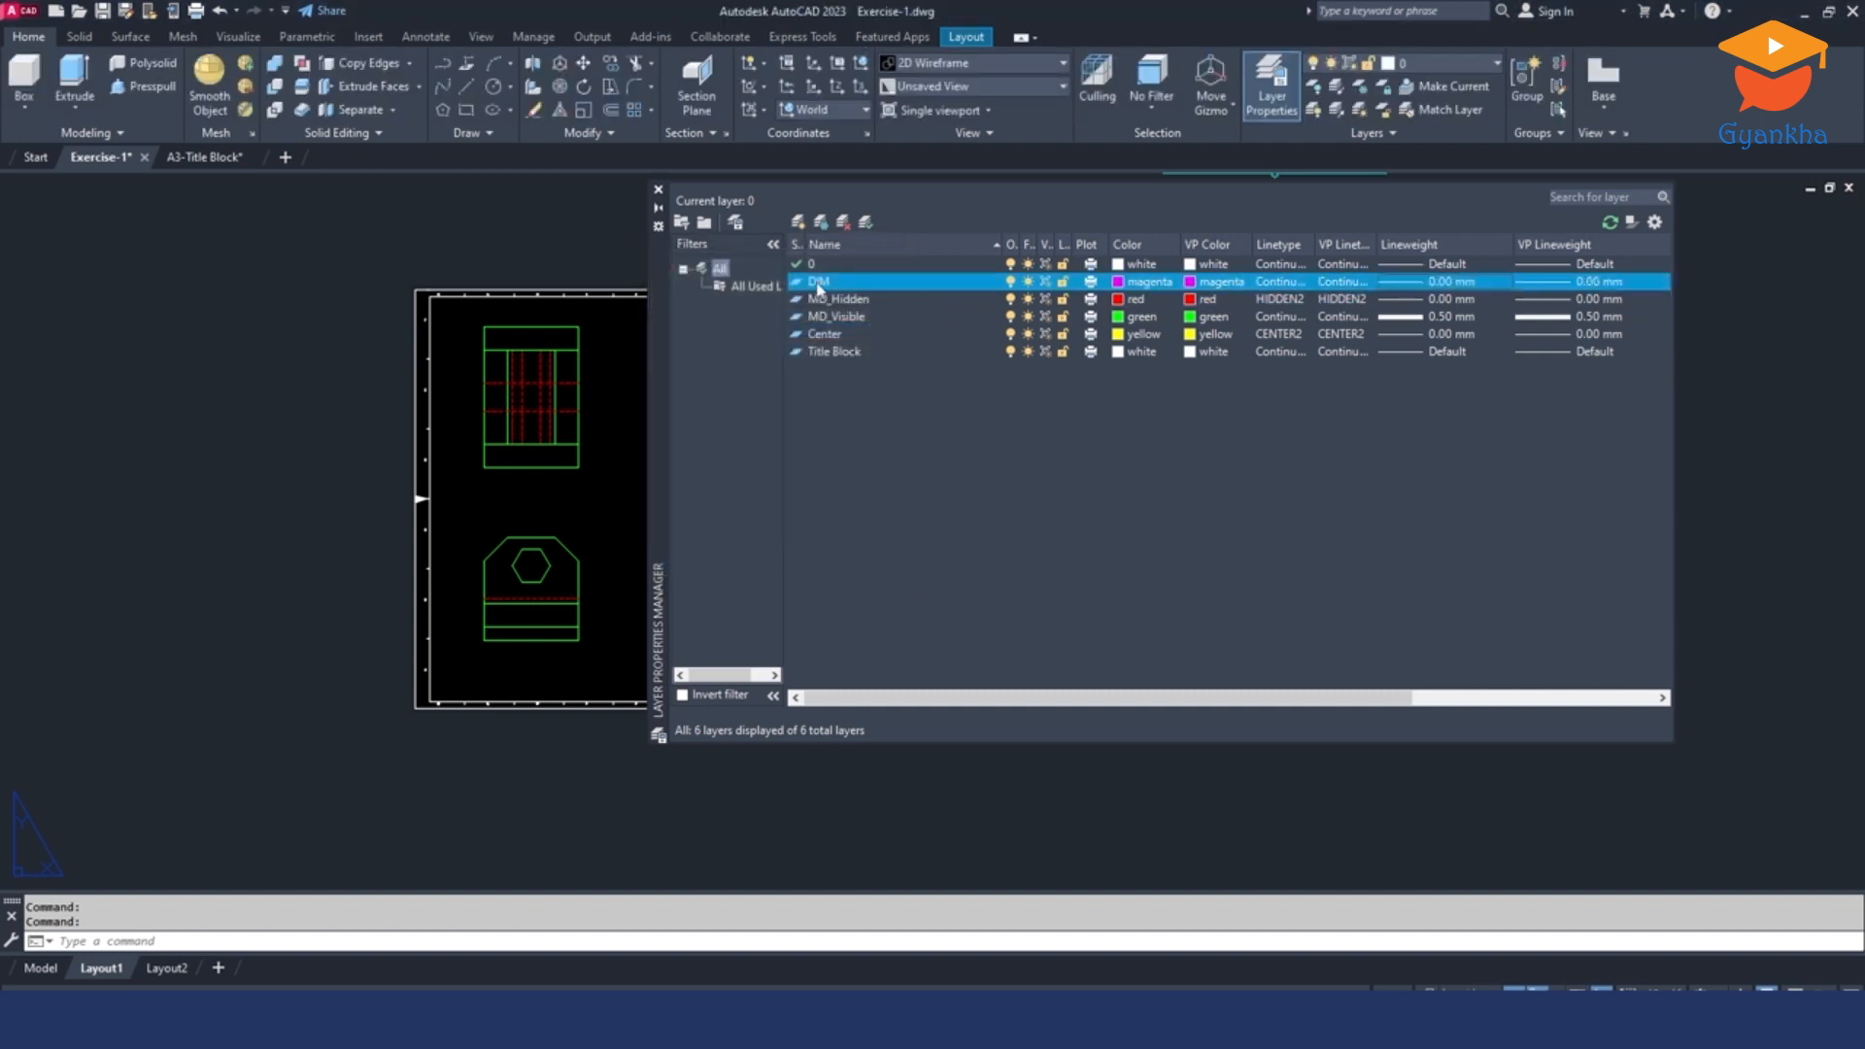
Step: Create a new layer named Text and set its colour to cyan
{"action": "left_click", "coordinate": [799, 222]}
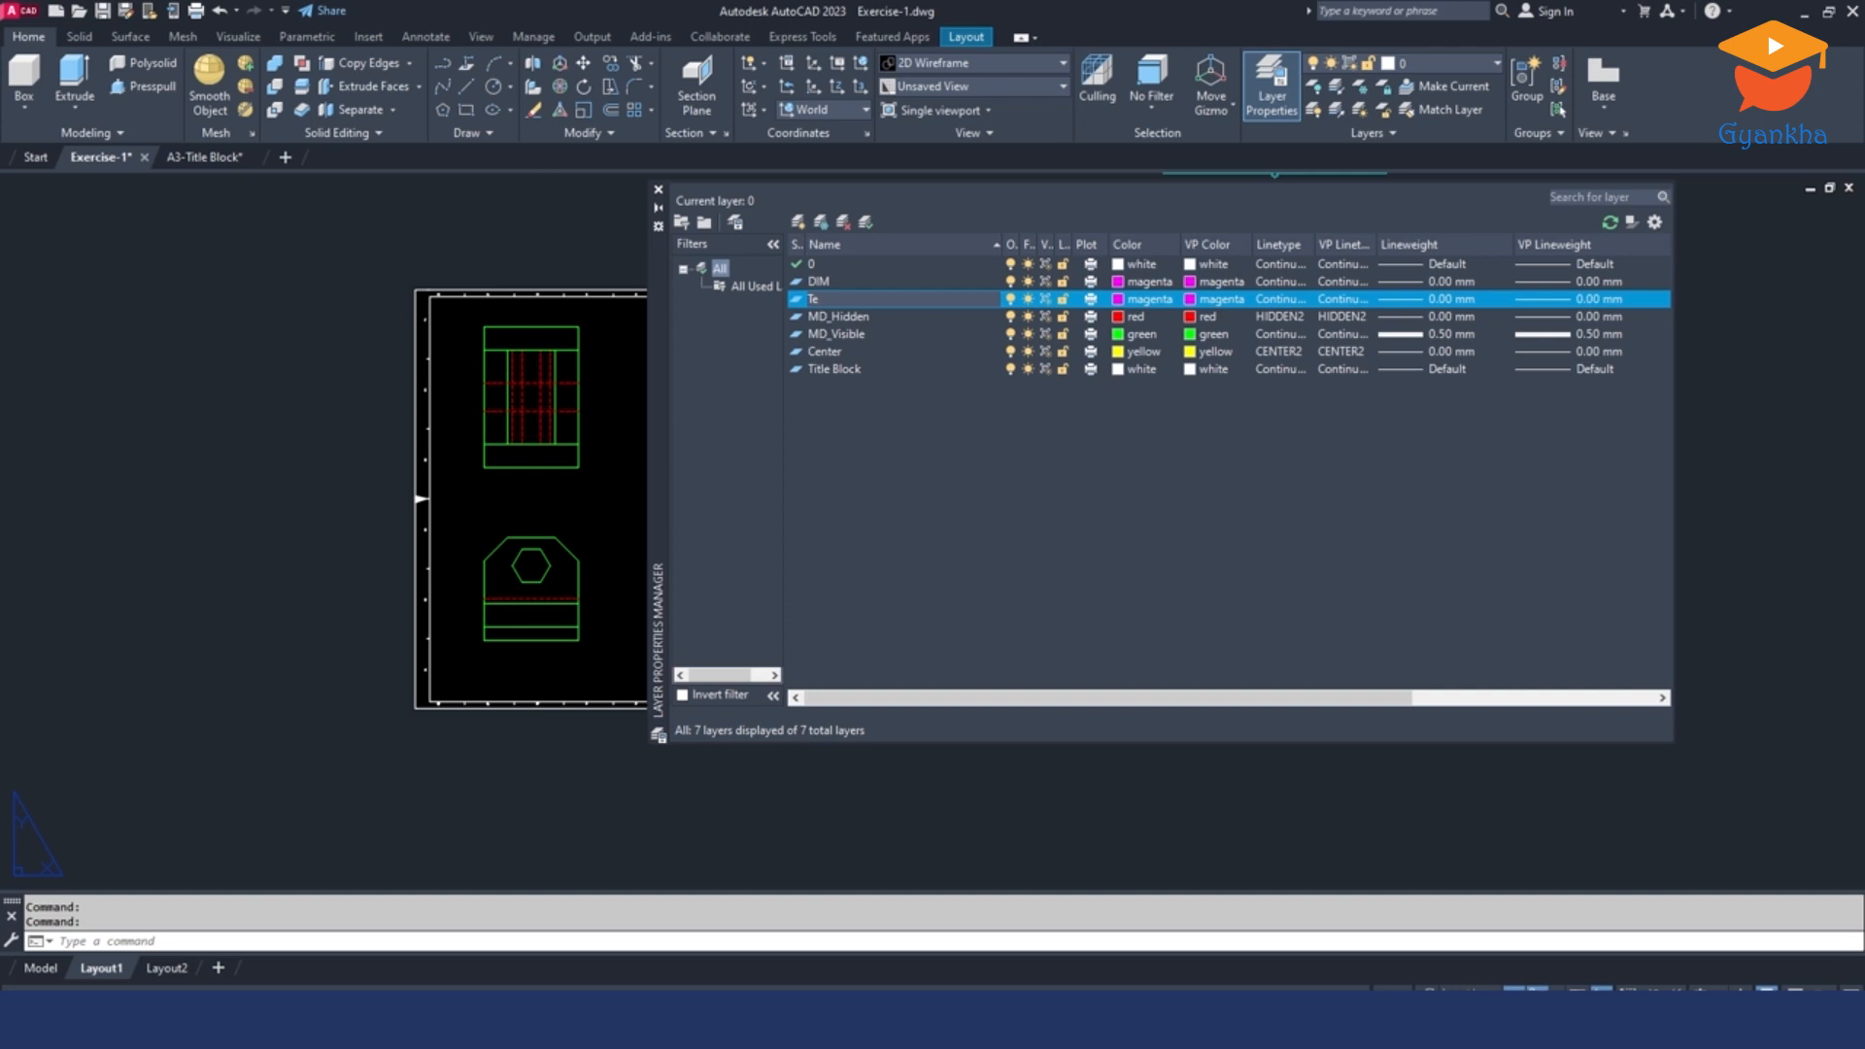
{"action": "left_click", "coordinate": [1116, 304]}
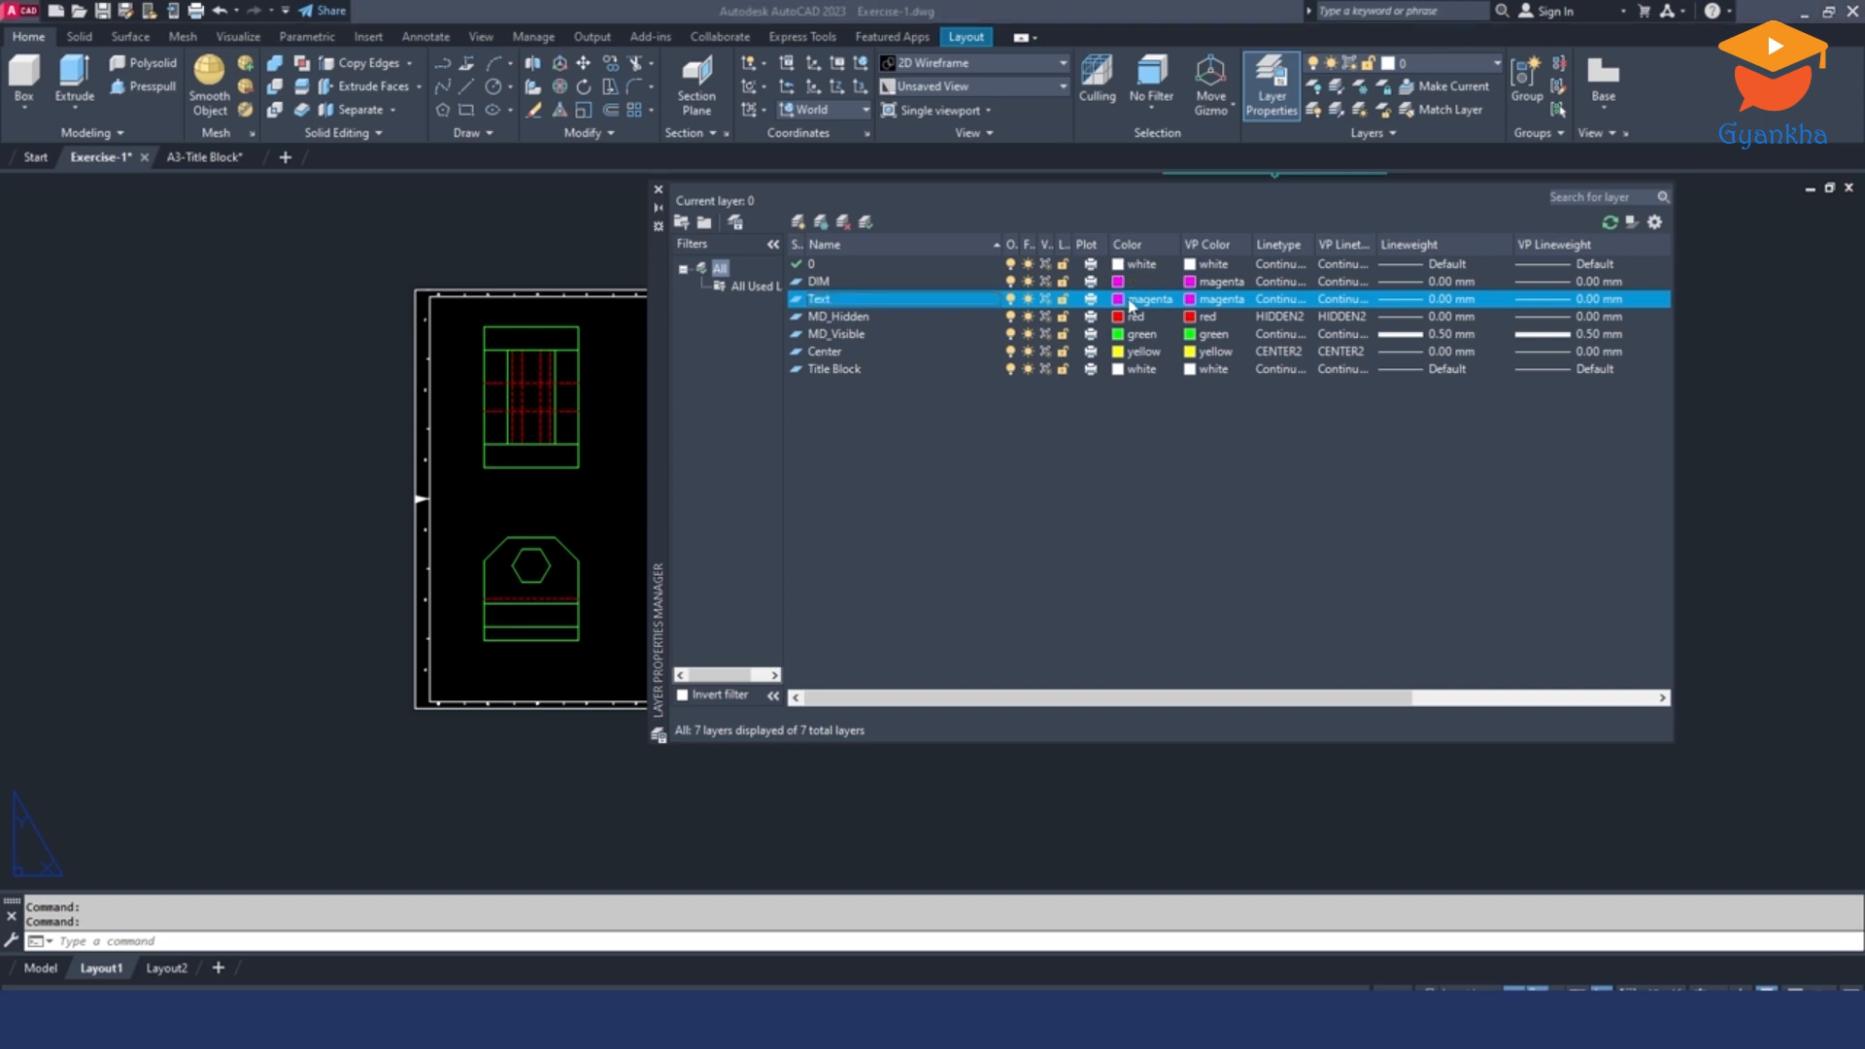
{"action": "left_click", "coordinate": [678, 470]}
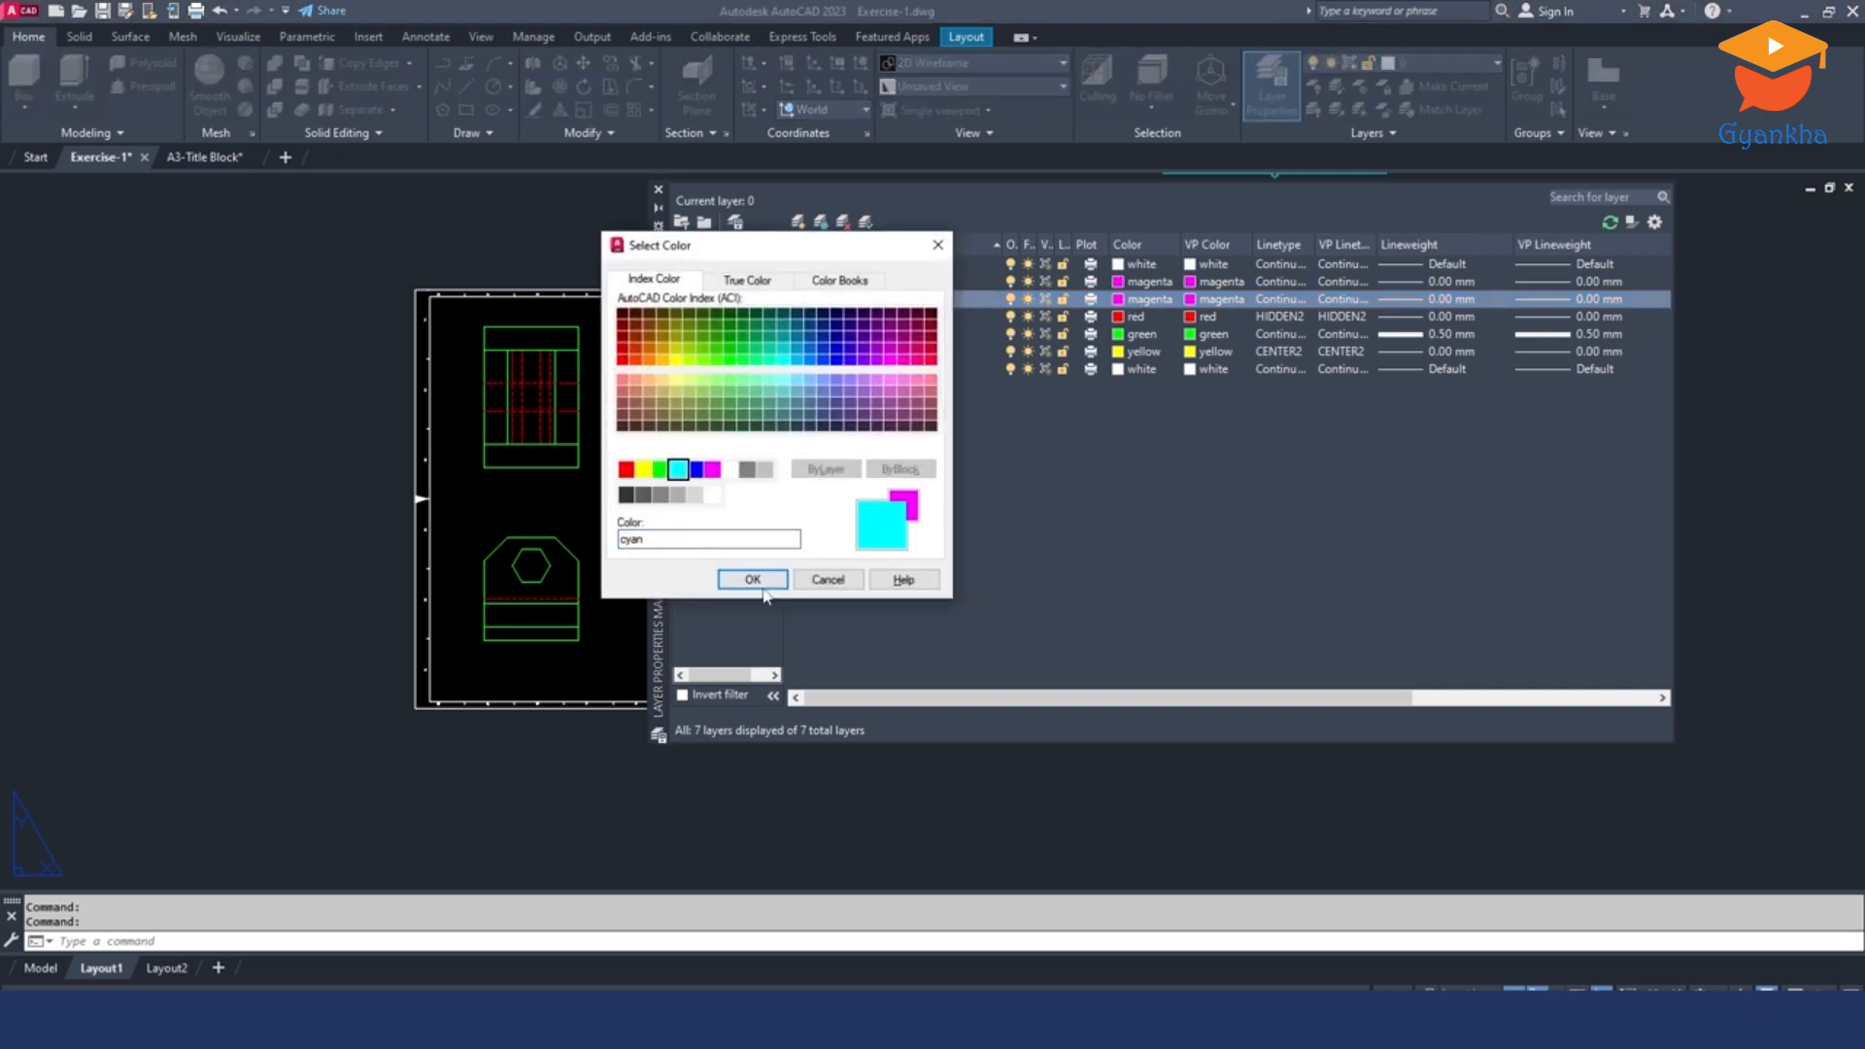
{"action": "left_click", "coordinate": [759, 581]}
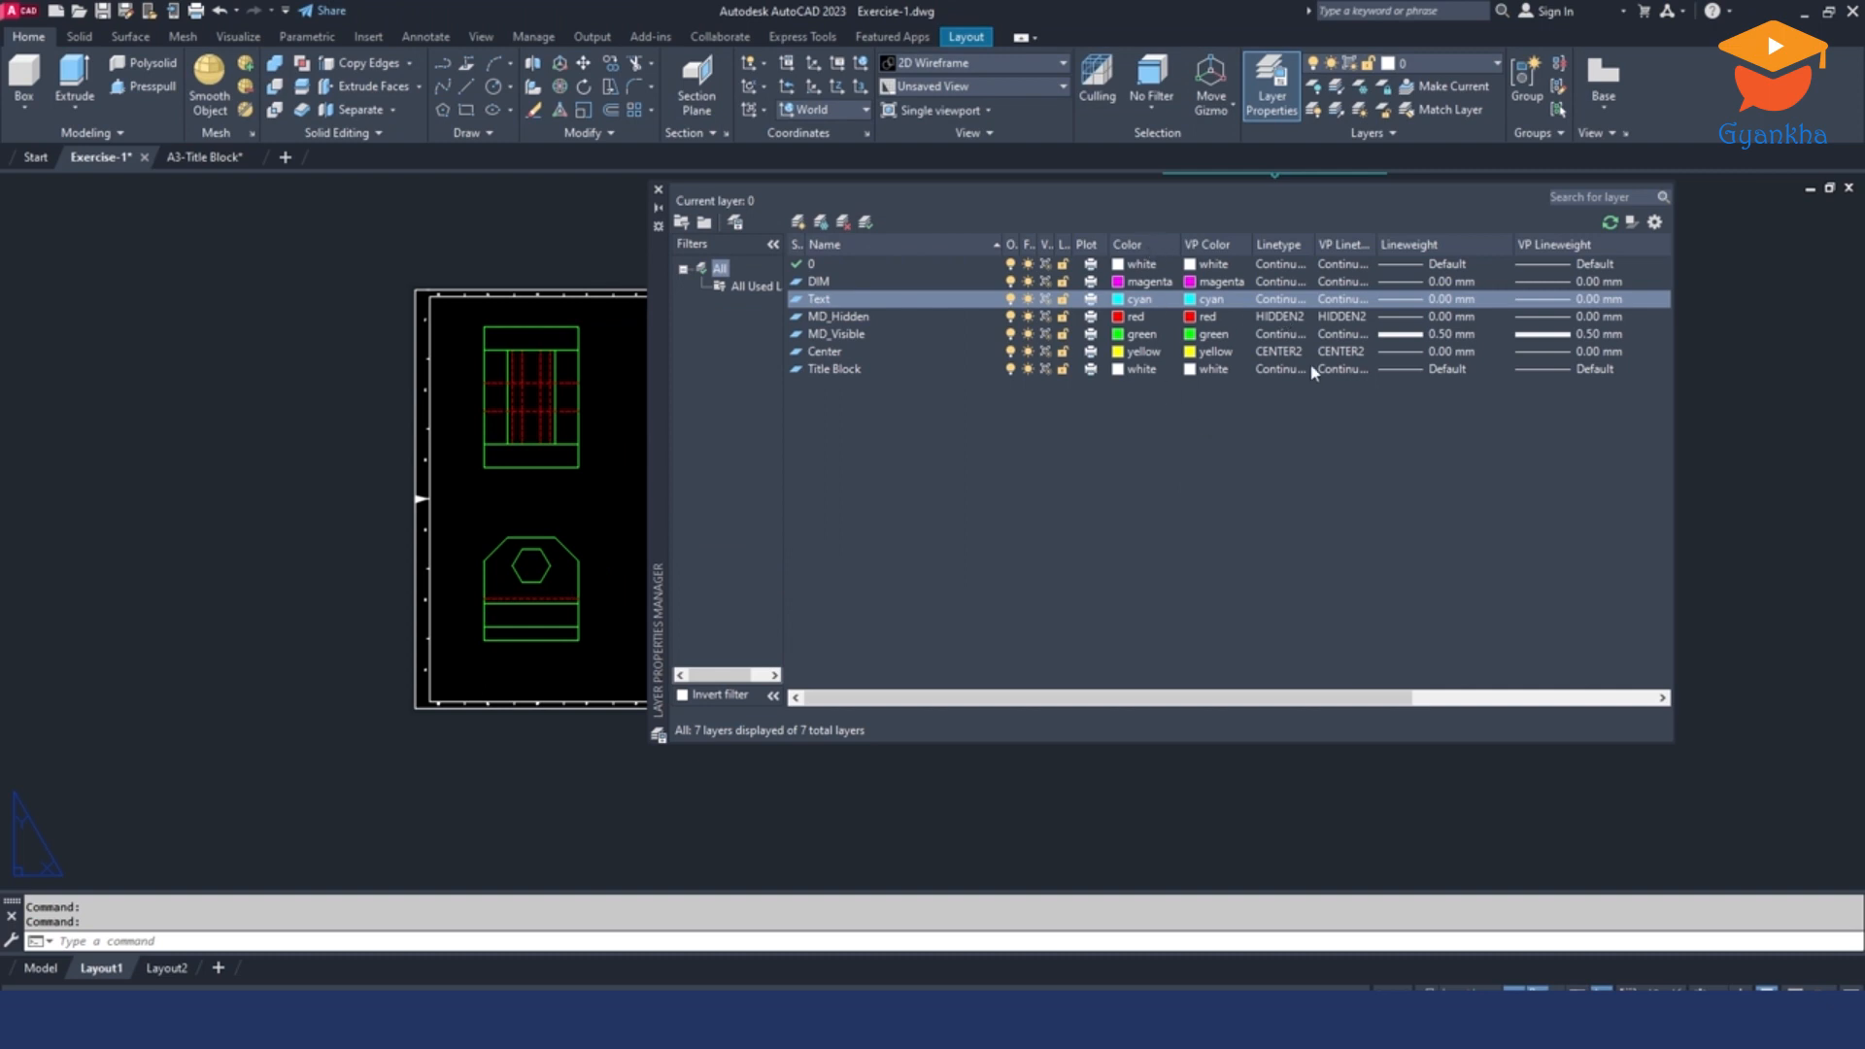
Step: Set the Text layer's lineweight to 0.25 mm and close the Layer Properties Manager
{"action": "left_click", "coordinate": [1457, 301]}
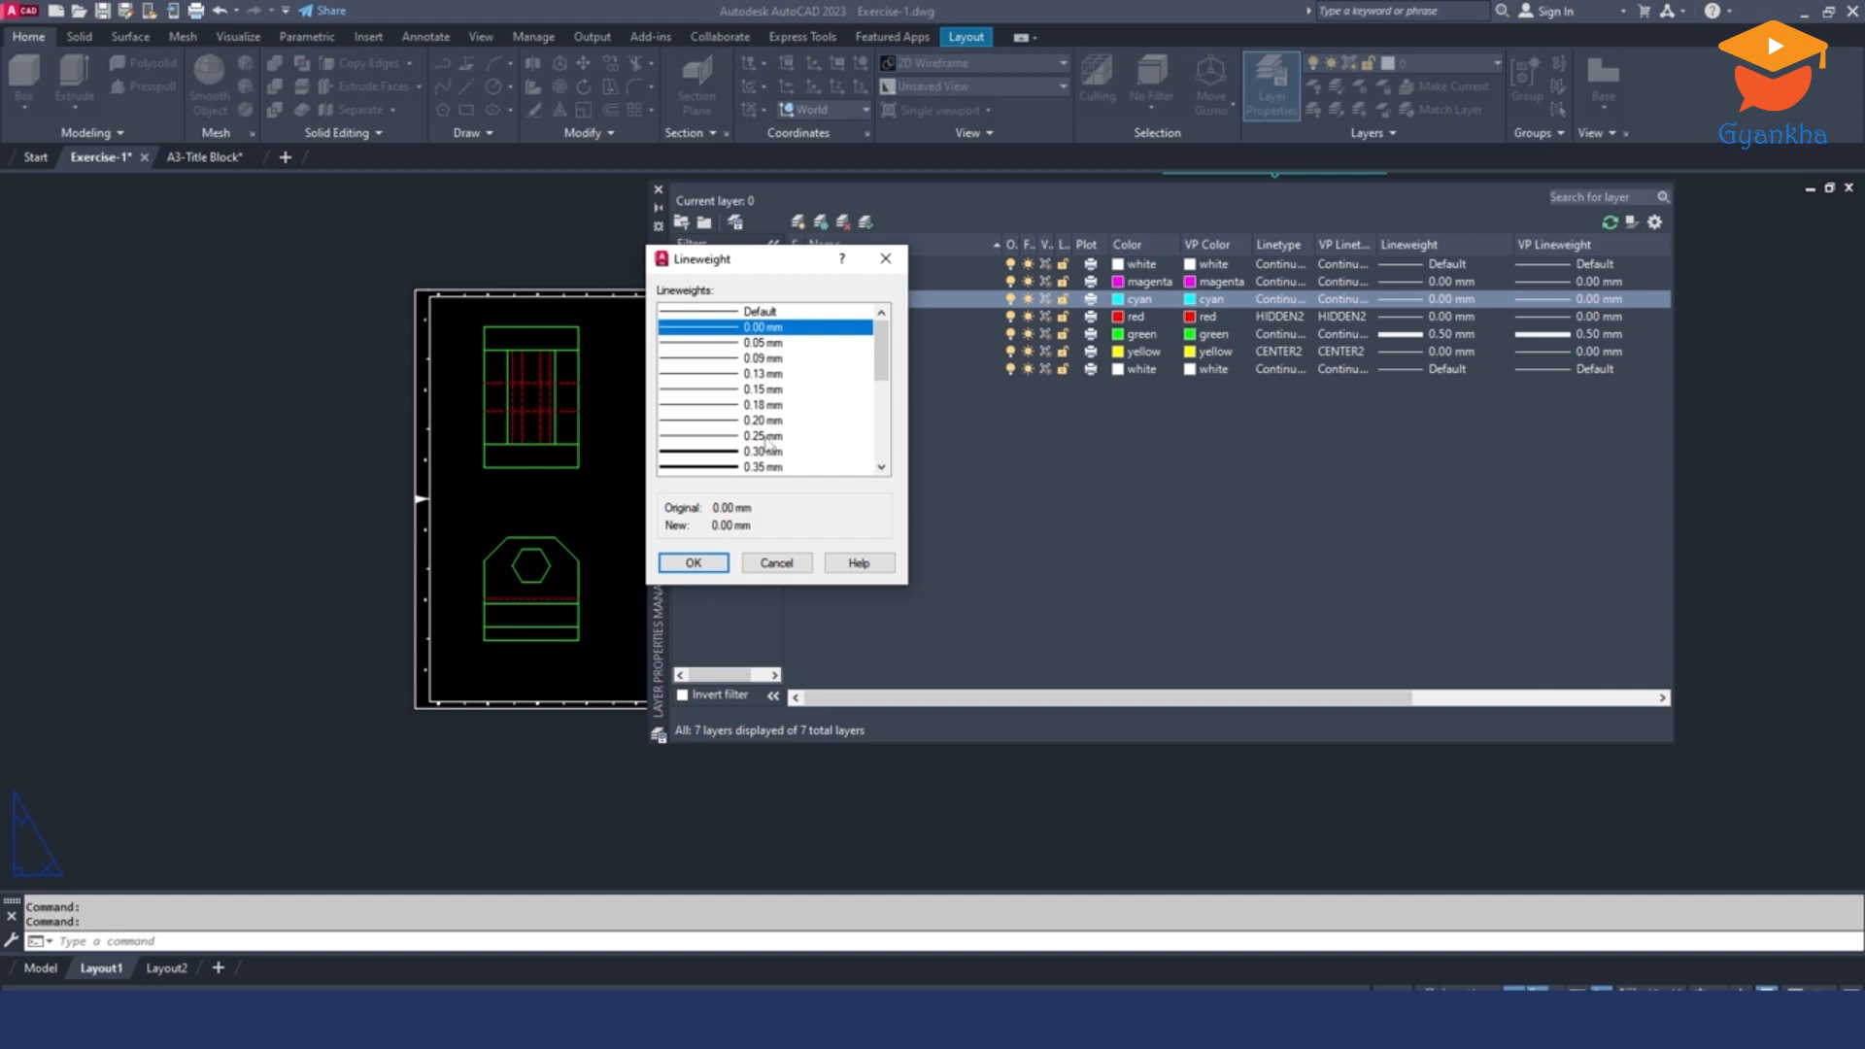
{"action": "left_click", "coordinate": [767, 437]}
{"action": "left_click", "coordinate": [693, 563]}
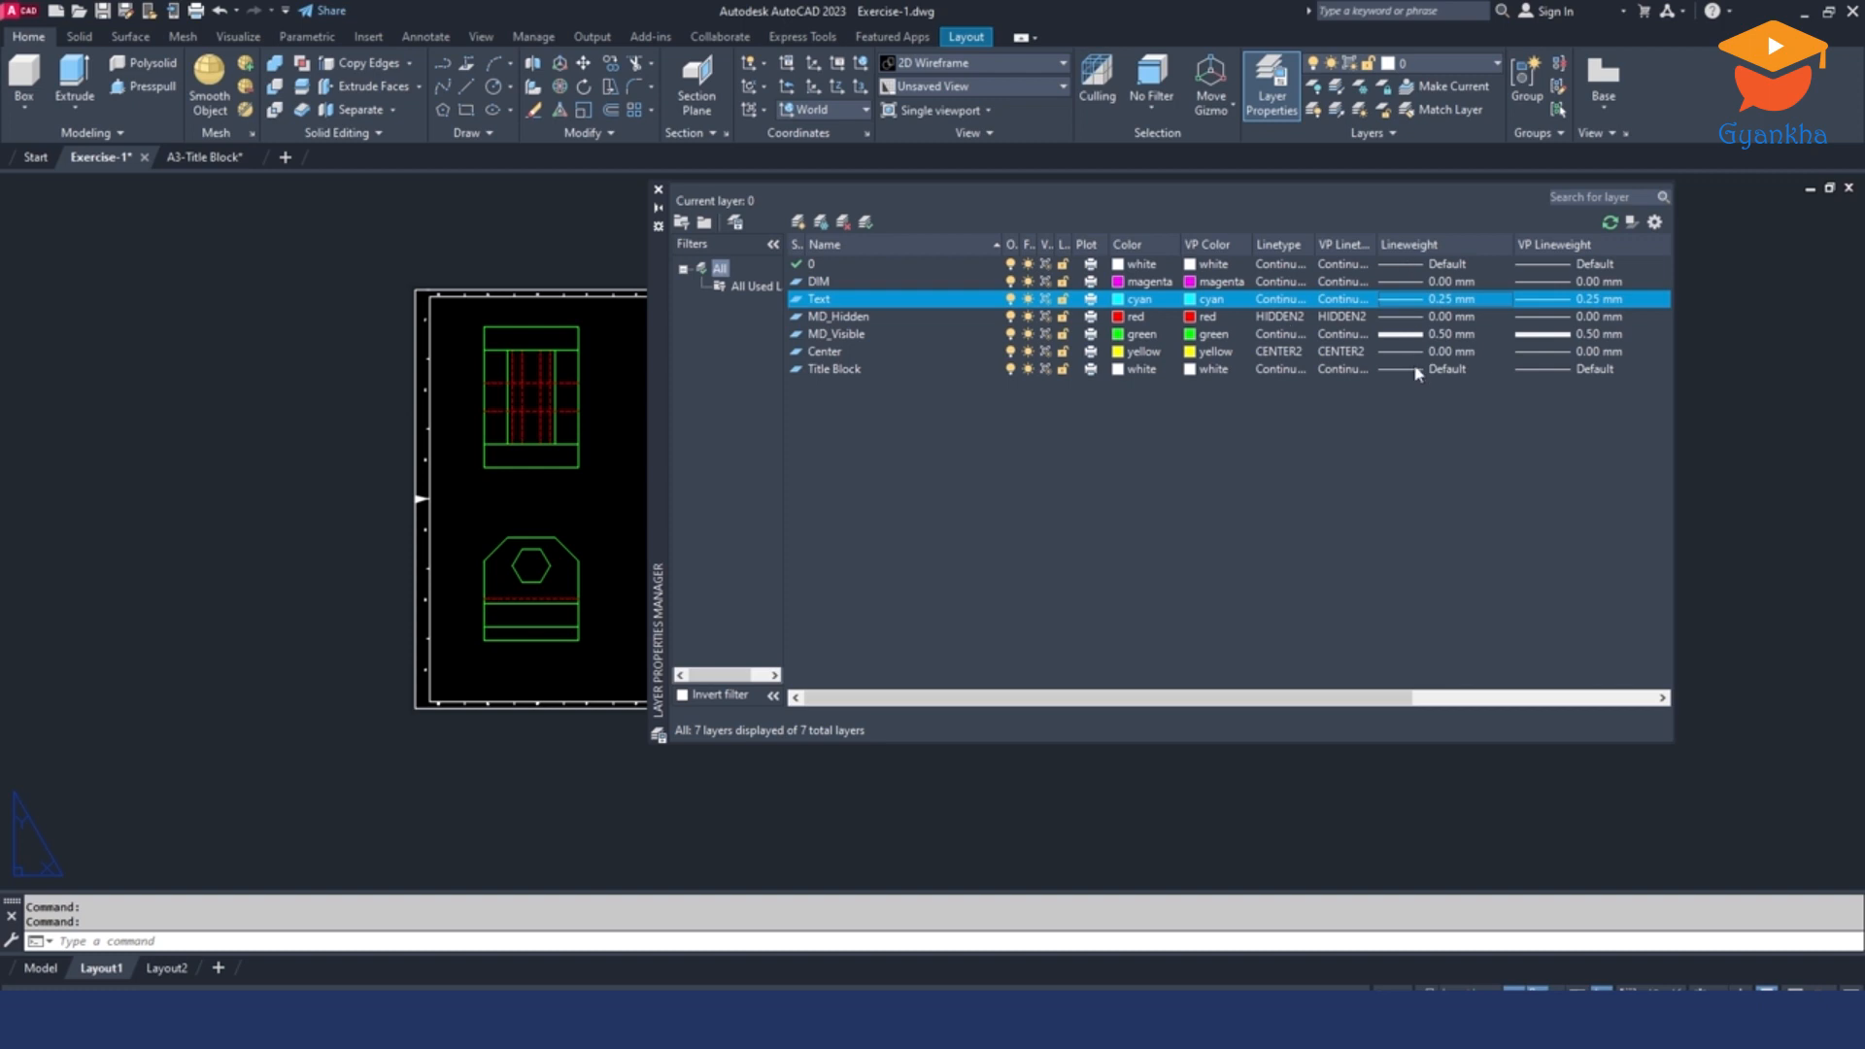
{"action": "left_click", "coordinate": [658, 190]}
Step: Compare the layout's views with the reference PDF drawing
{"action": "scroll", "coordinate": [555, 552], "scroll_direction": "up", "scroll_amount": 2}
{"action": "middle_click_drag", "start_coordinate": [572, 543], "coordinate": [678, 514]}
{"action": "middle_click_drag", "start_coordinate": [798, 324], "coordinate": [785, 394]}
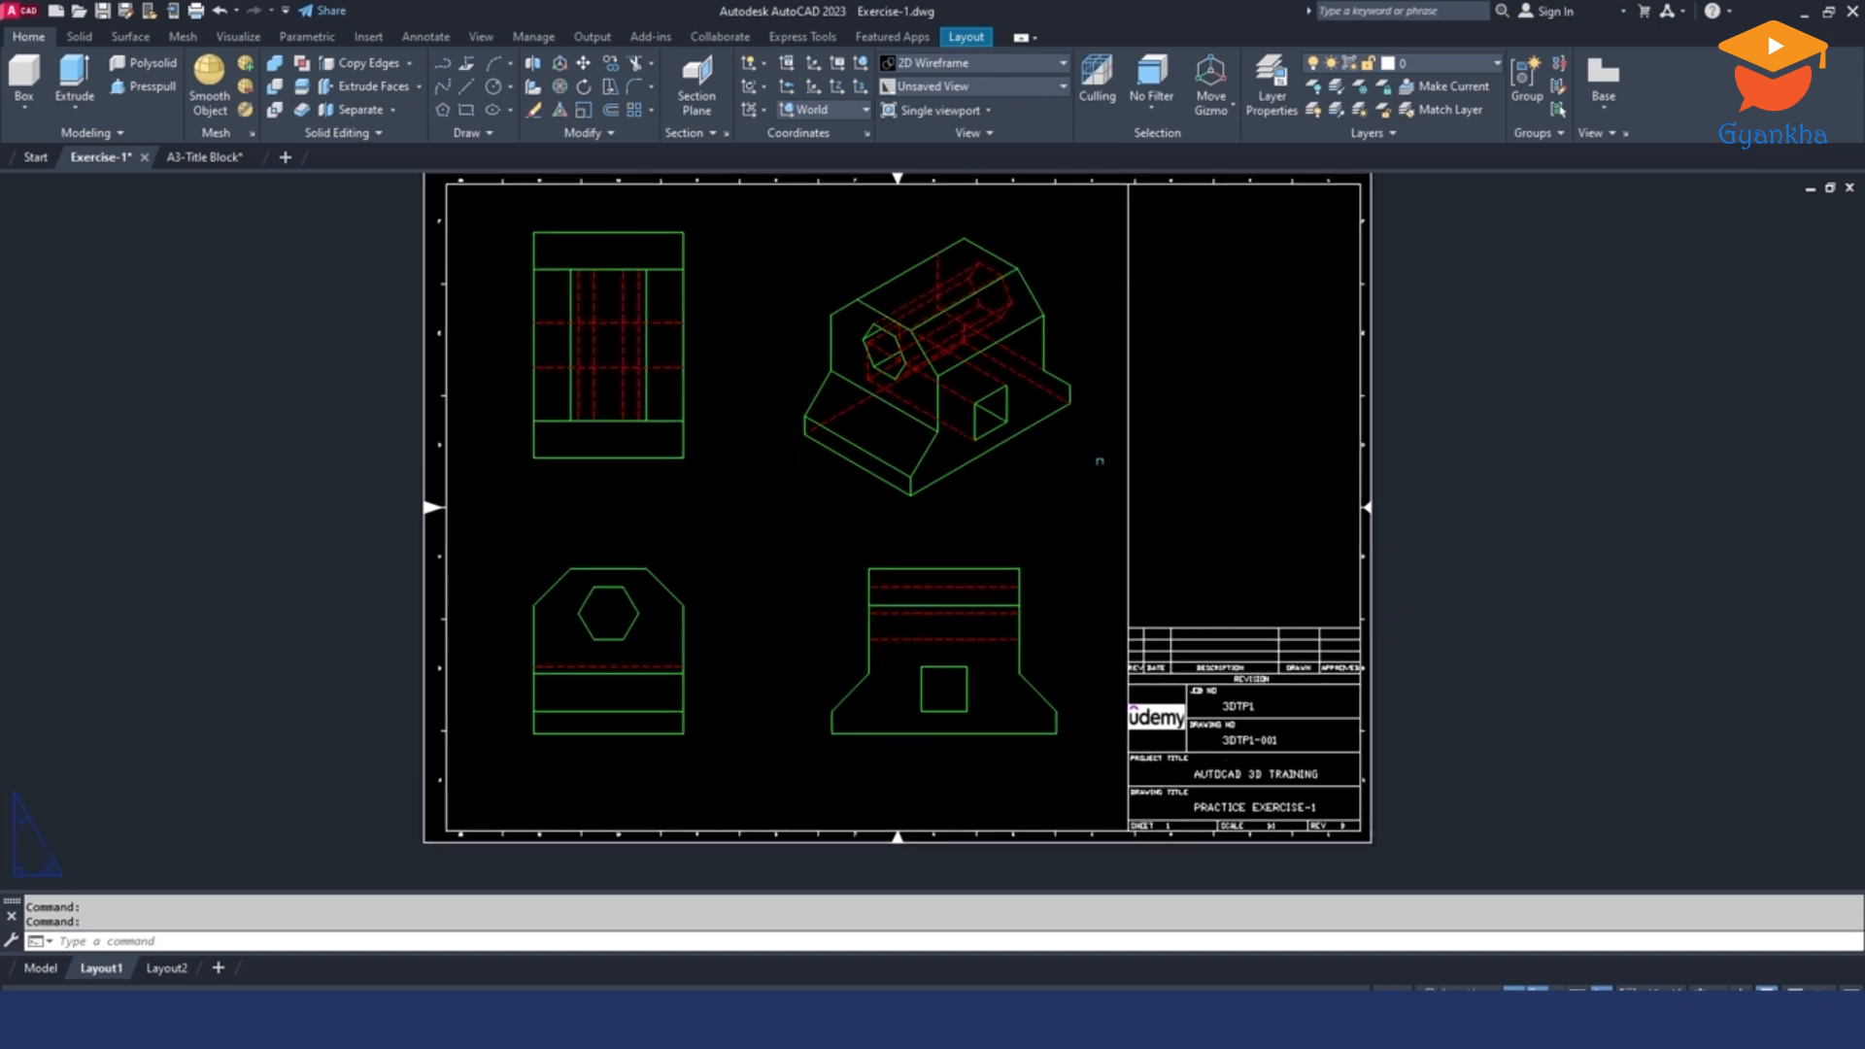
{"action": "scroll", "coordinate": [996, 459], "scroll_direction": "down", "scroll_amount": 2}
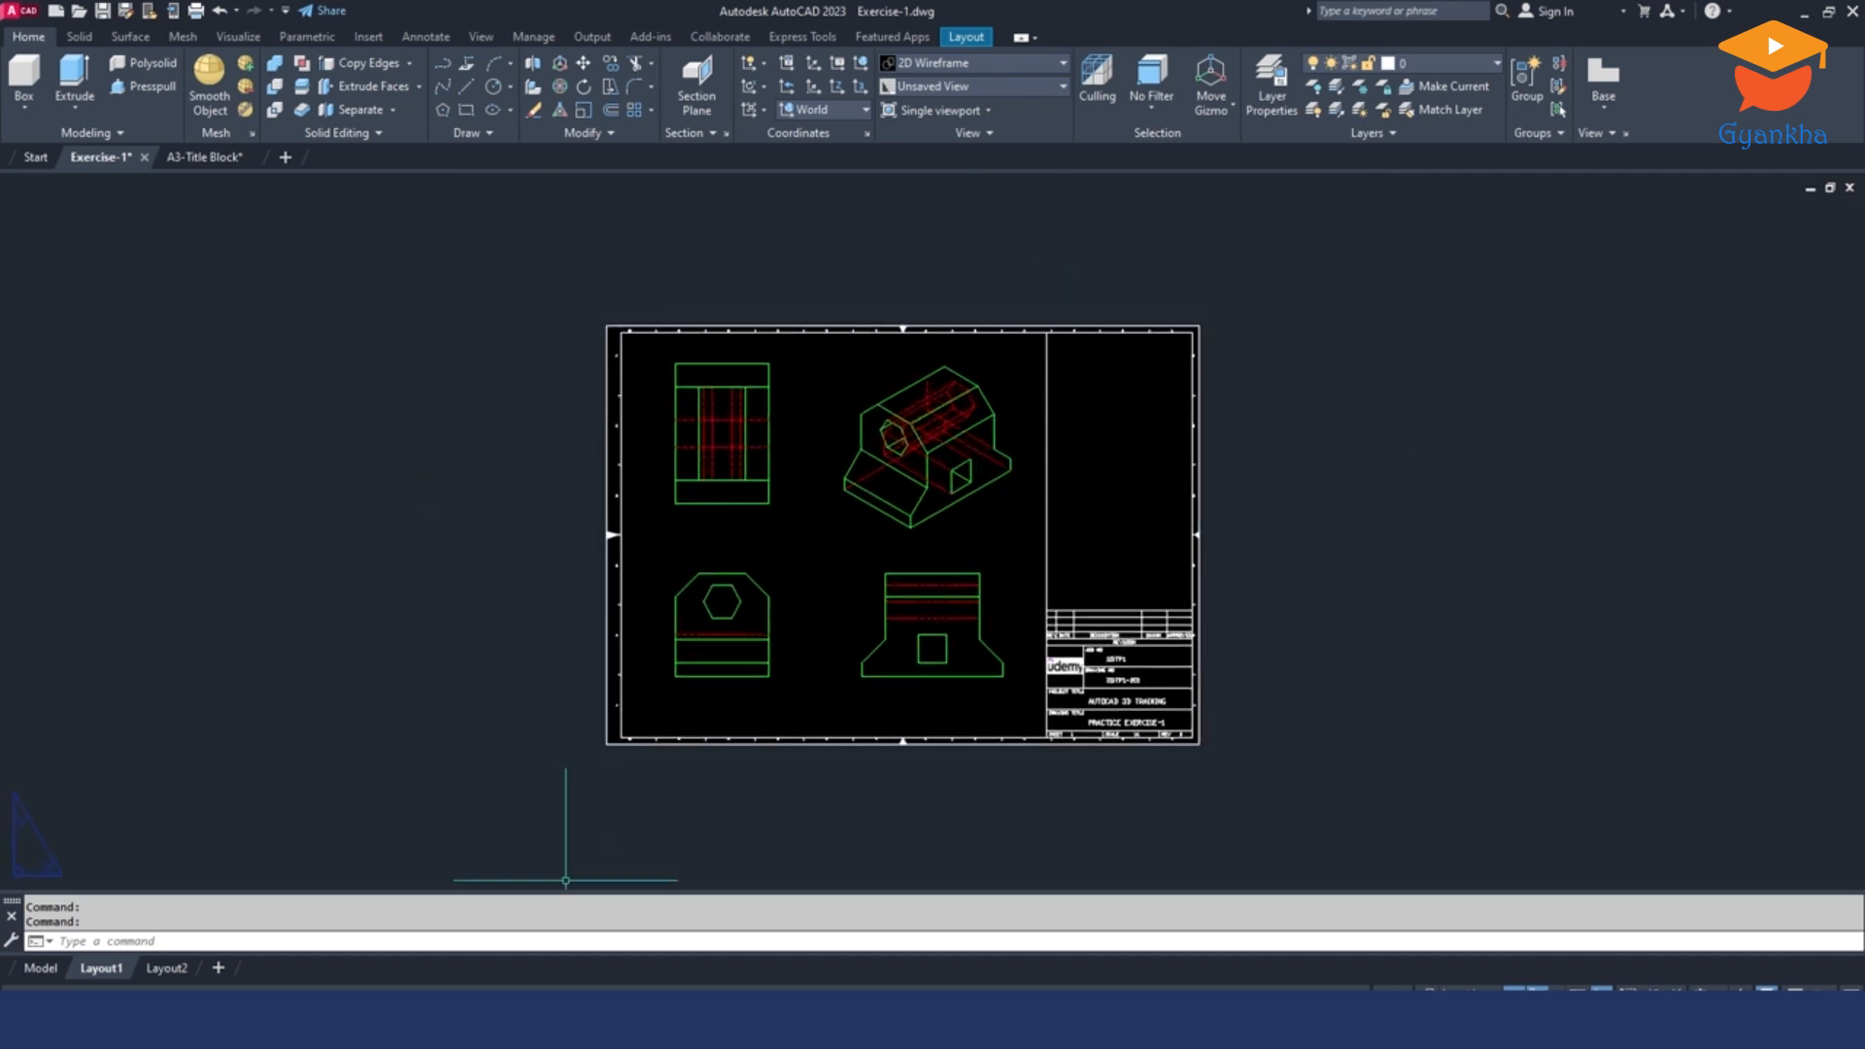
{"action": "left_click", "coordinate": [478, 1013]}
{"action": "scroll", "coordinate": [987, 400], "scroll_direction": "up", "scroll_amount": 3}
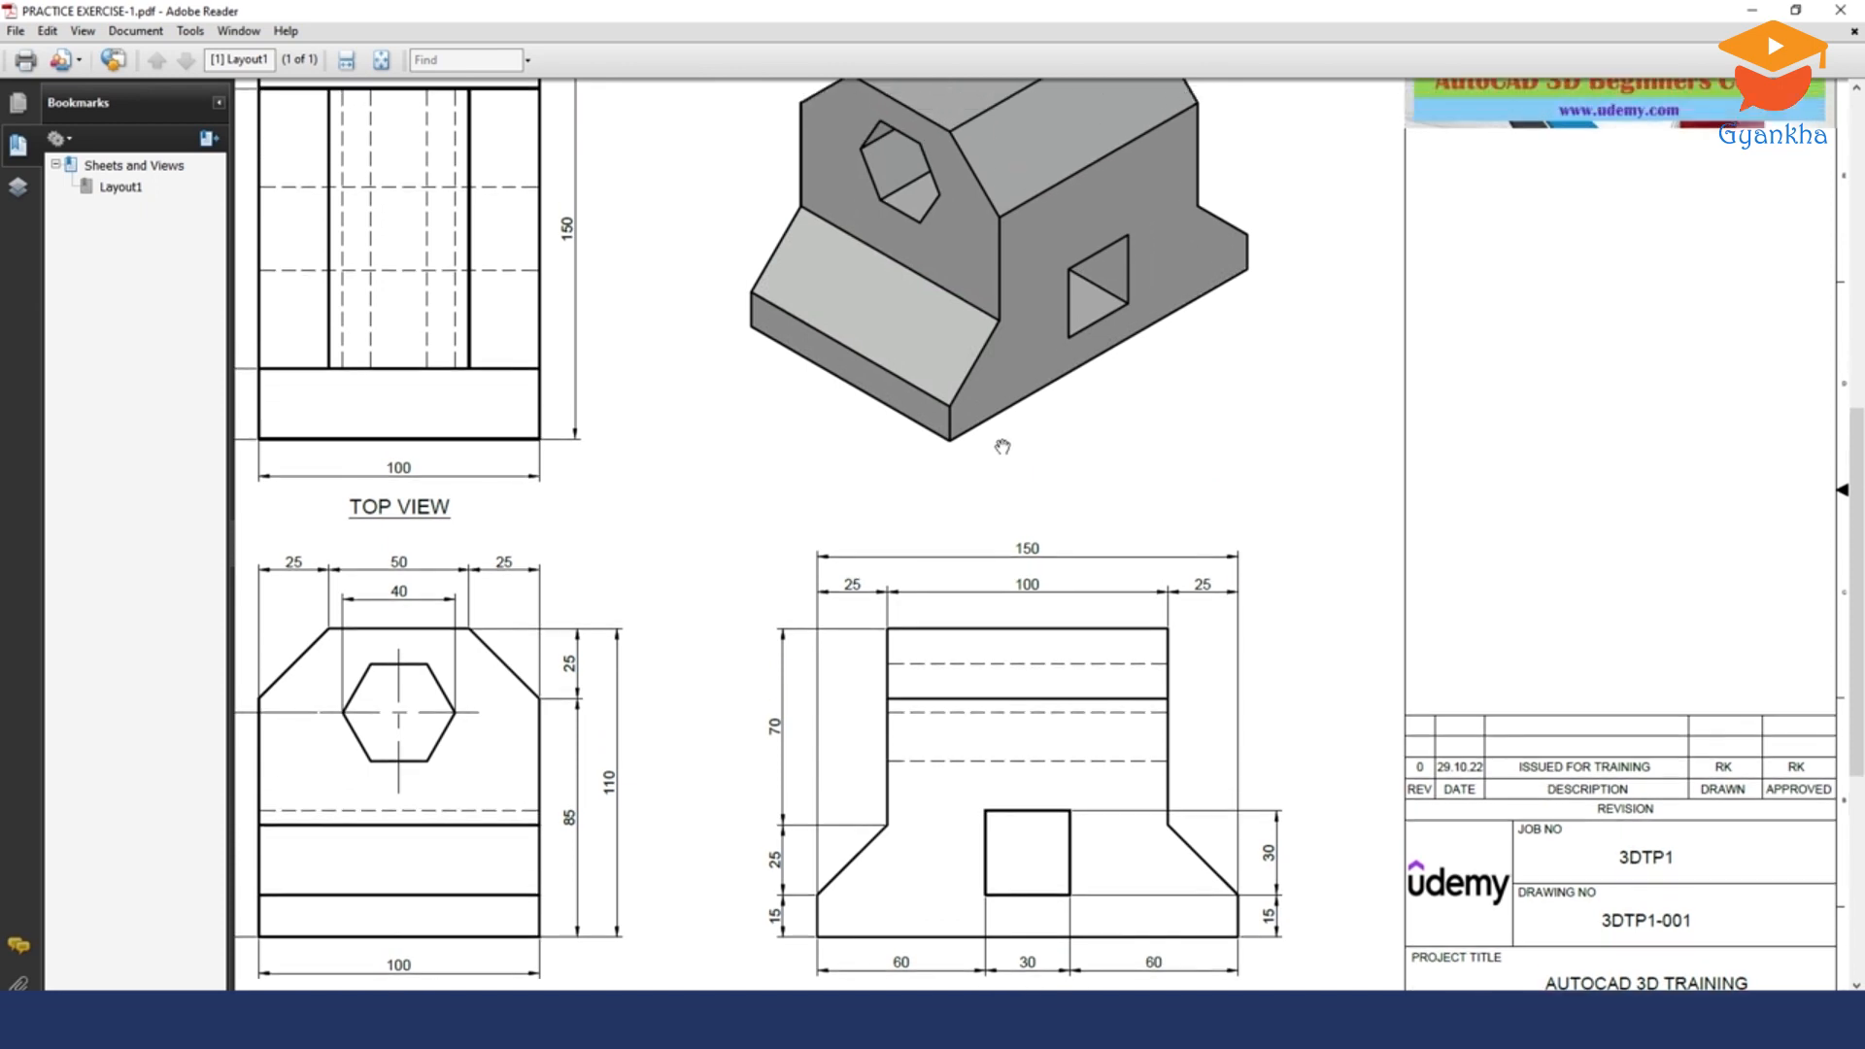
{"action": "scroll", "coordinate": [1000, 445], "scroll_direction": "down", "scroll_amount": 1}
{"action": "scroll", "coordinate": [1000, 446], "scroll_direction": "down", "scroll_amount": 1, "text": "ctrl"}
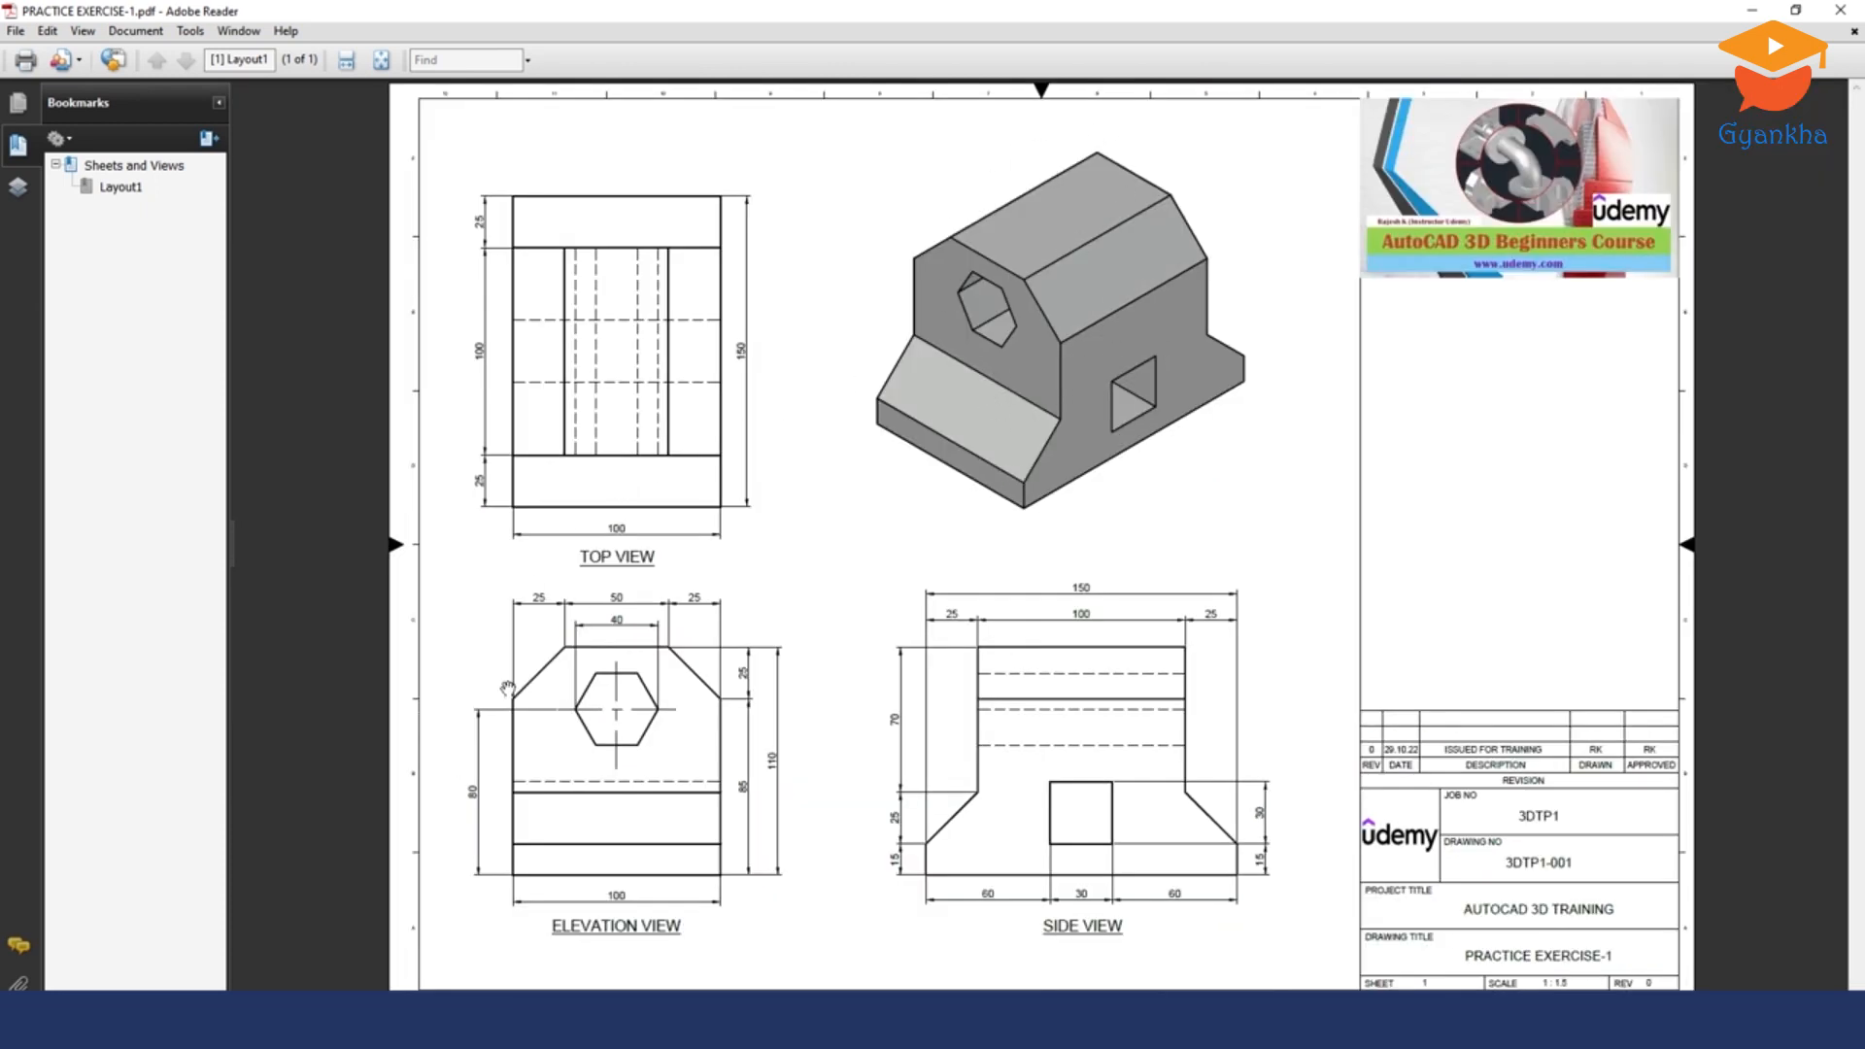
{"action": "left_click", "coordinate": [408, 1014]}
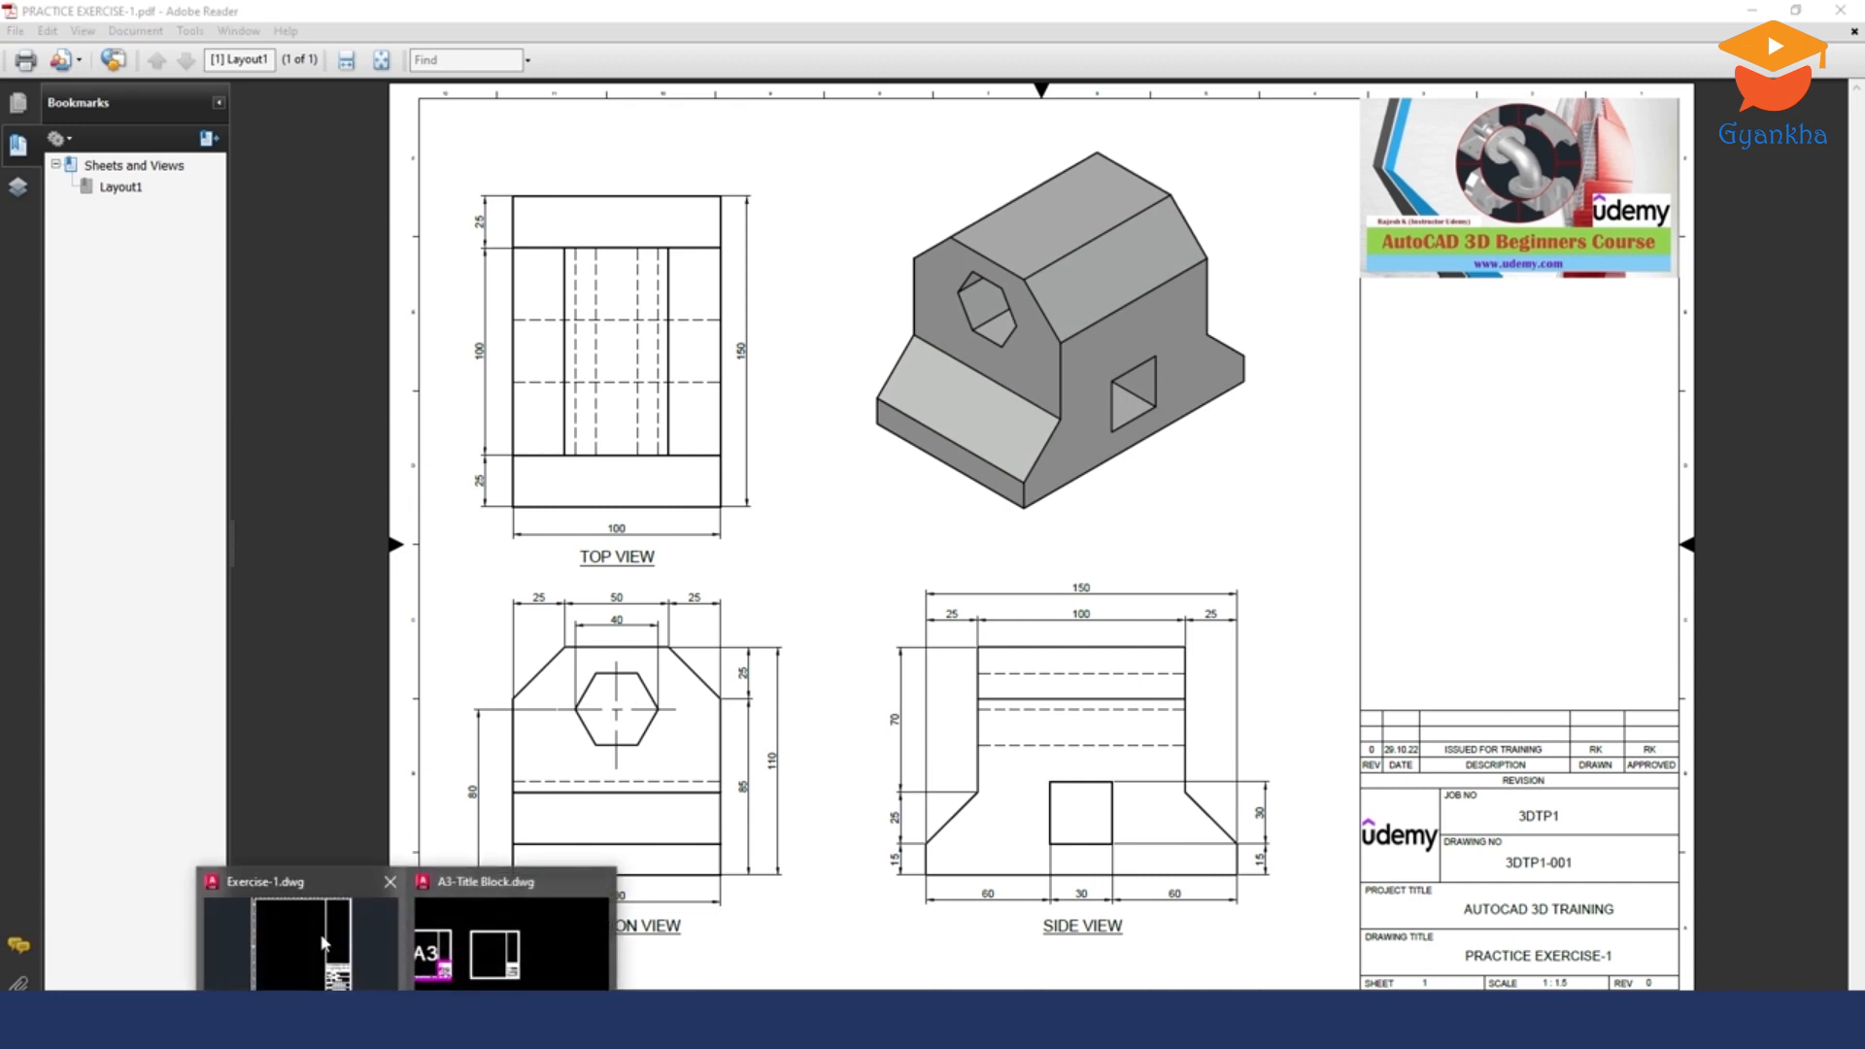
{"action": "left_click", "coordinate": [324, 942]}
Step: Edit the isometric view to display as shaded with visible lines
{"action": "scroll", "coordinate": [1011, 428], "scroll_direction": "up", "scroll_amount": 3}
{"action": "left_click", "coordinate": [947, 395]}
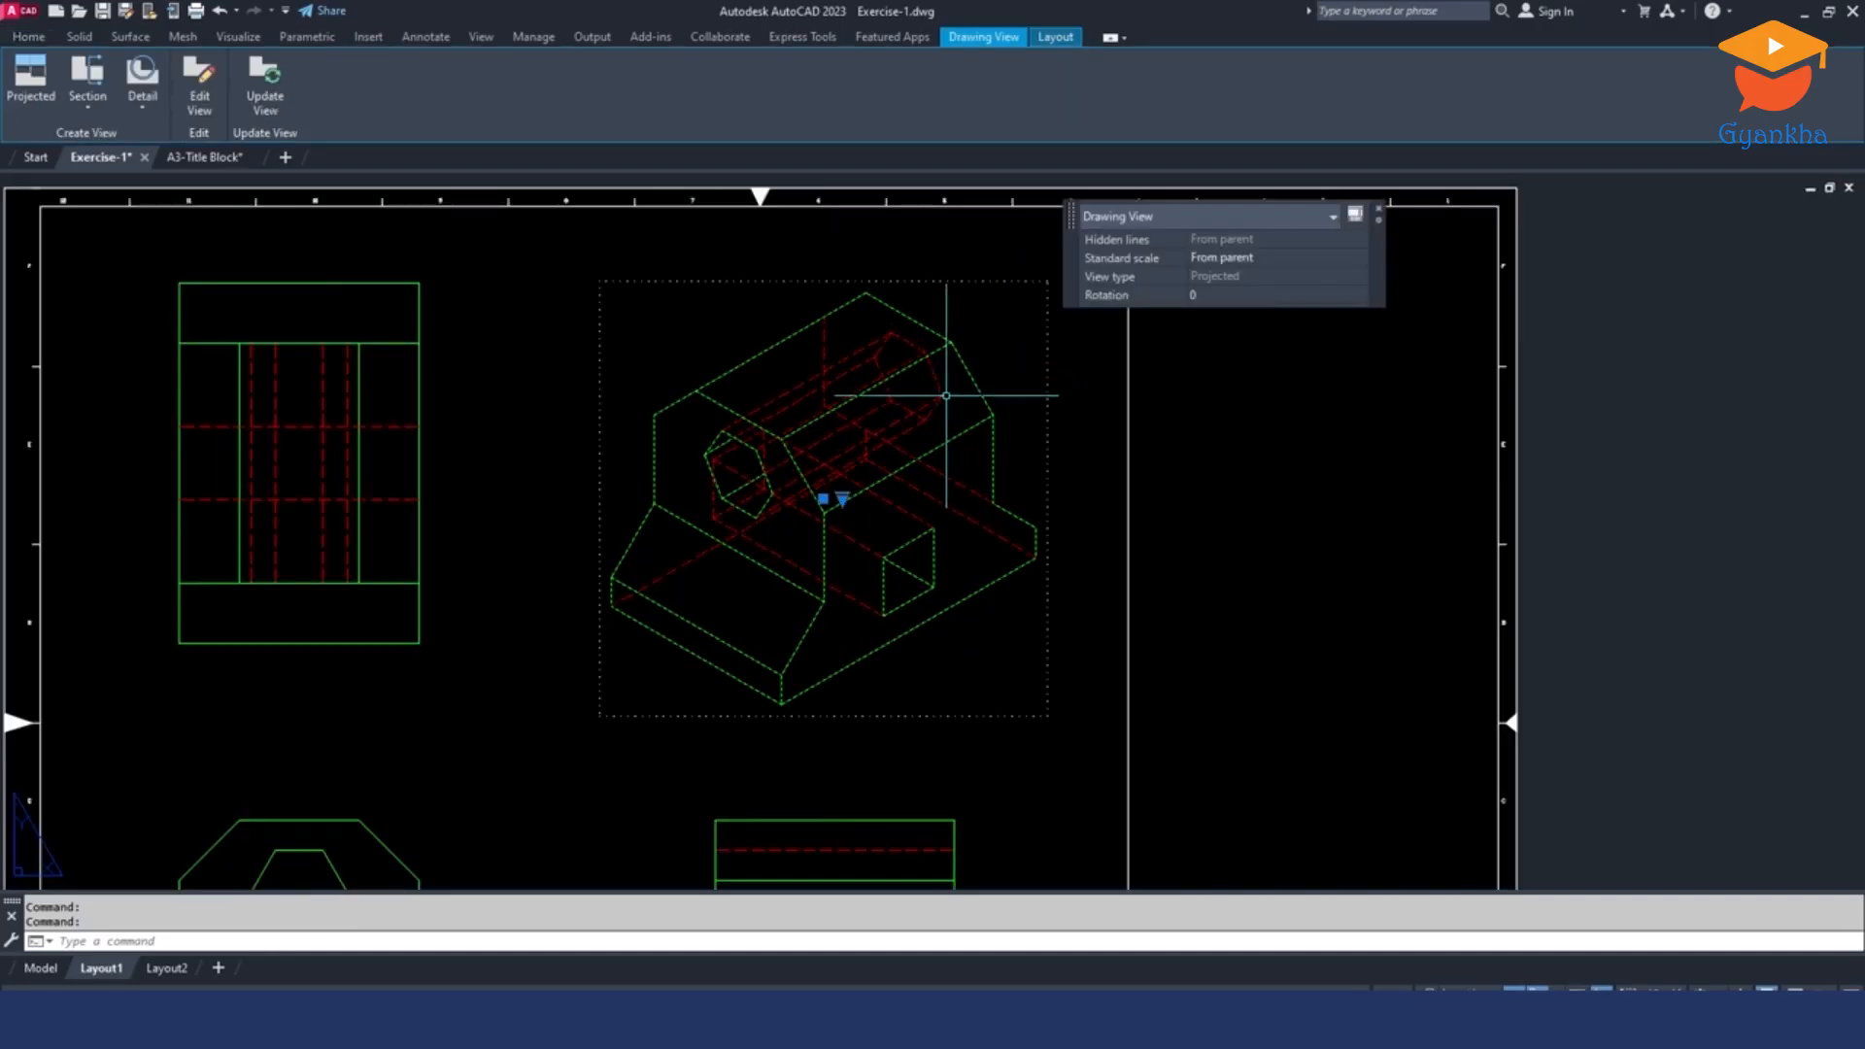
{"action": "left_click", "coordinate": [200, 89]}
{"action": "left_click", "coordinate": [135, 109]}
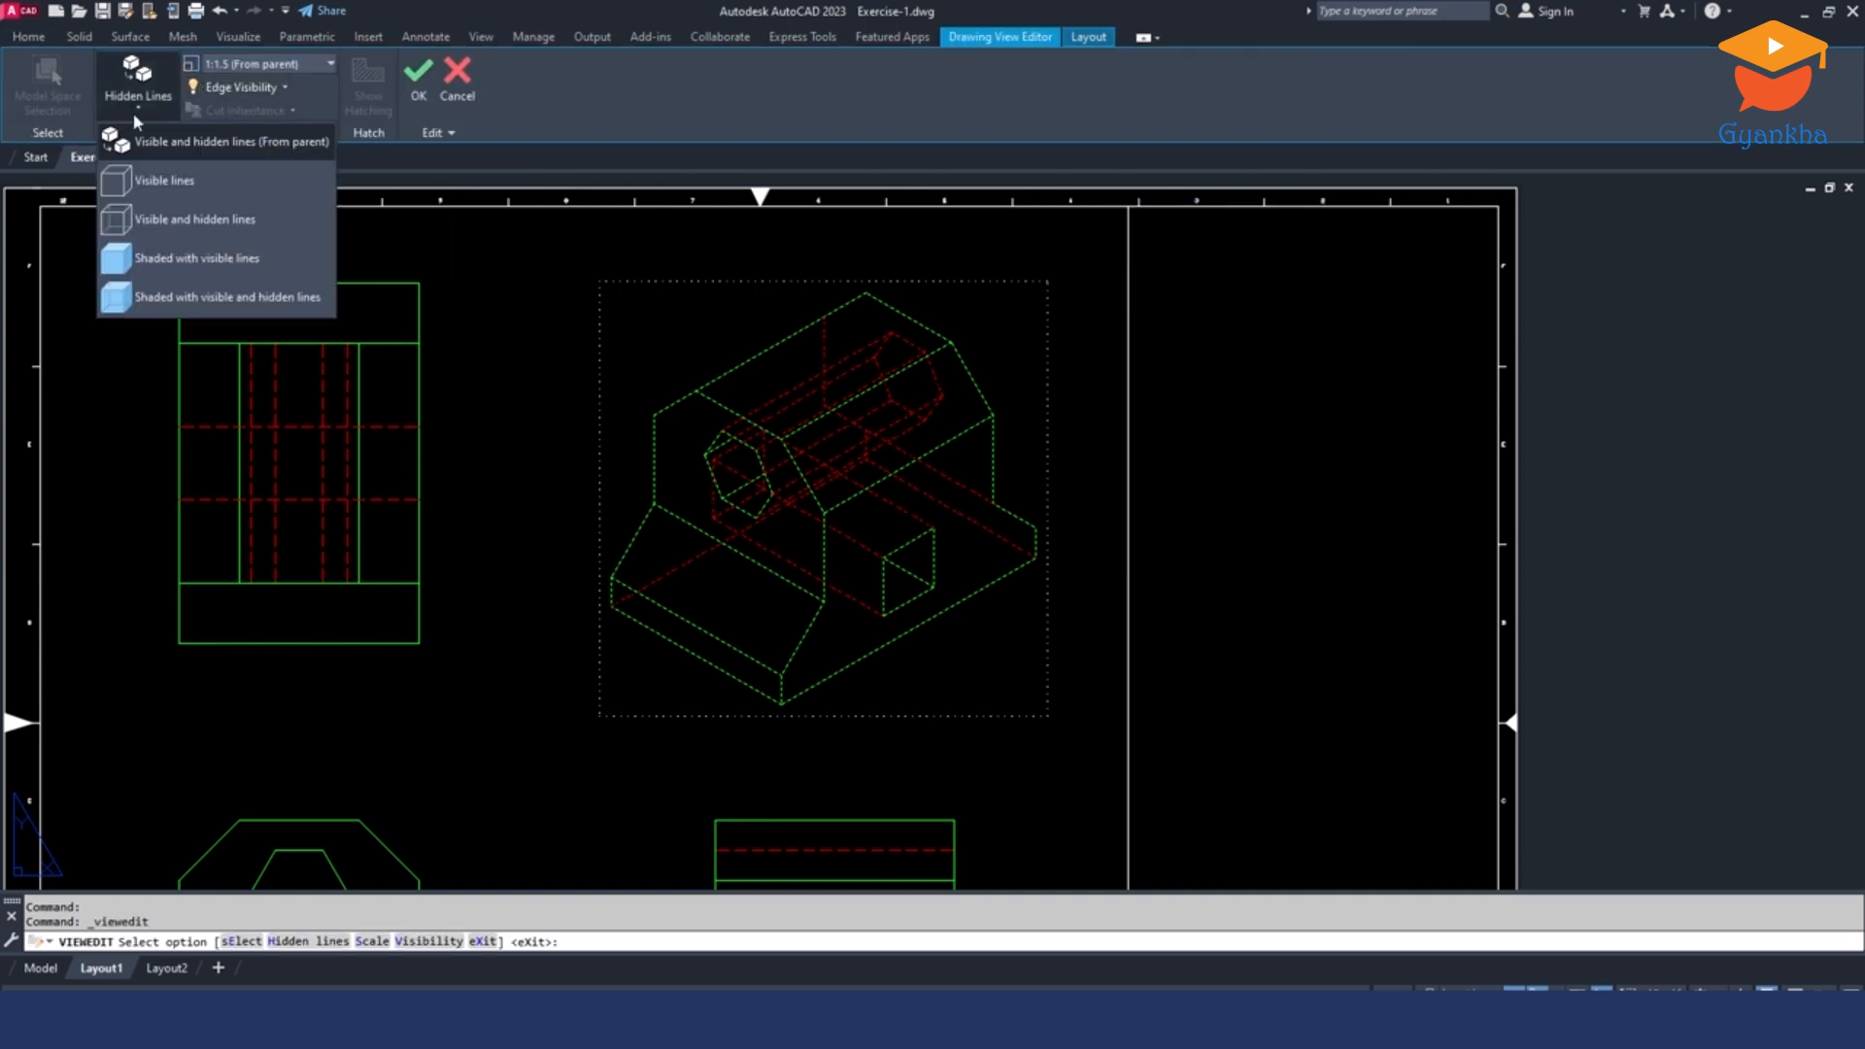
{"action": "left_click", "coordinate": [184, 260]}
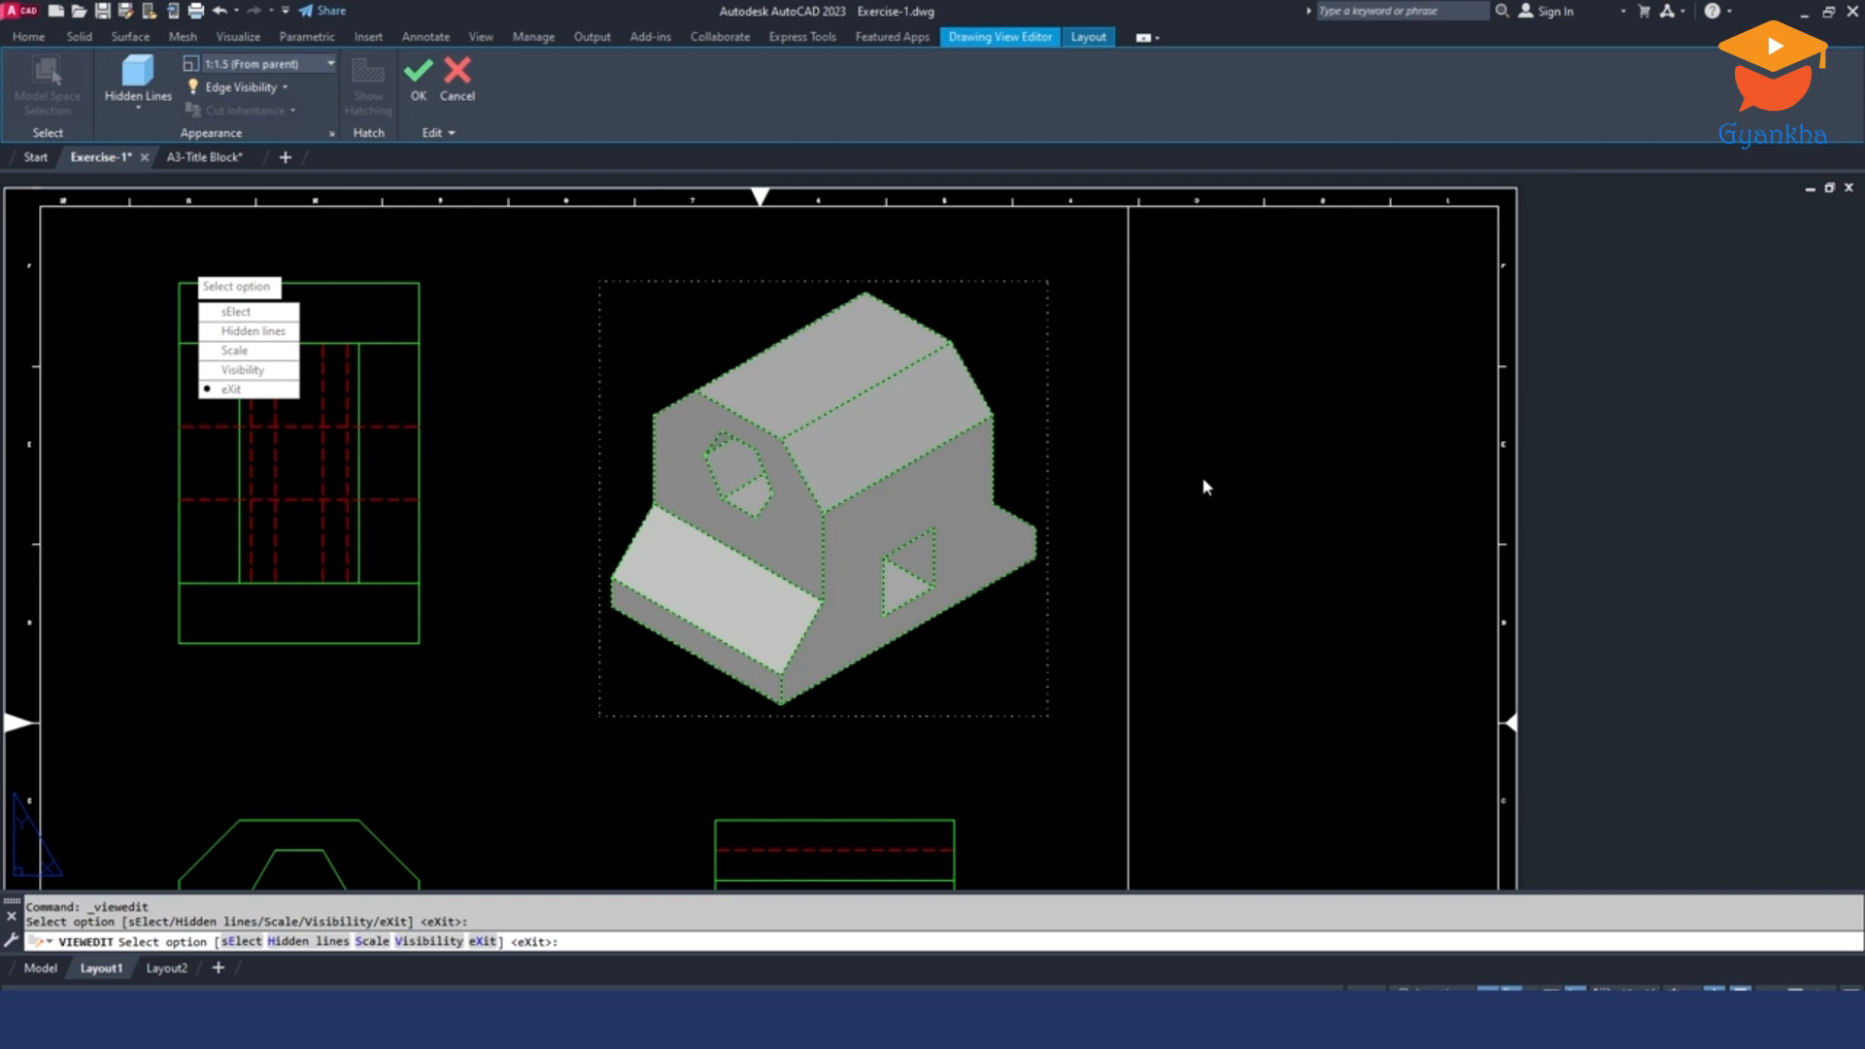
{"action": "key", "text": "Escape"}
{"action": "key", "text": "Escape"}
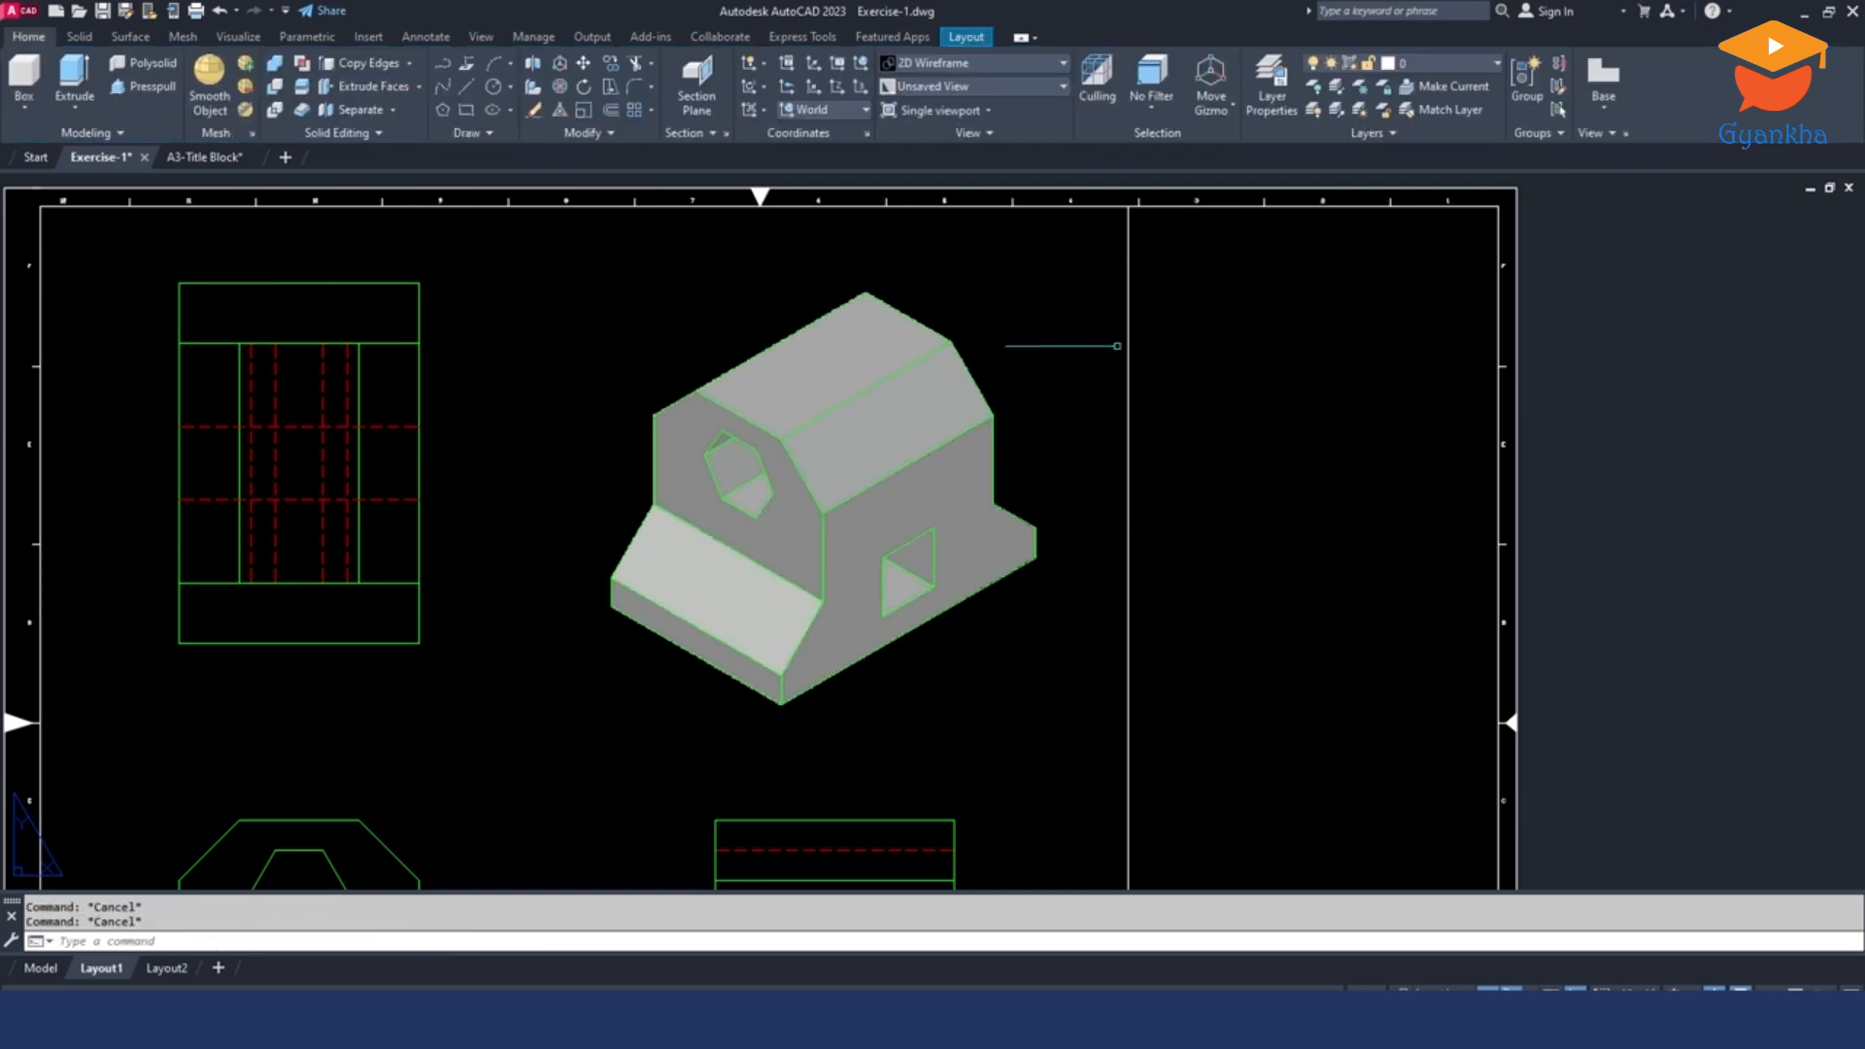
{"action": "scroll", "coordinate": [1190, 503], "scroll_direction": "down", "scroll_amount": 2}
{"action": "middle_click_drag", "start_coordinate": [754, 560], "coordinate": [802, 523]}
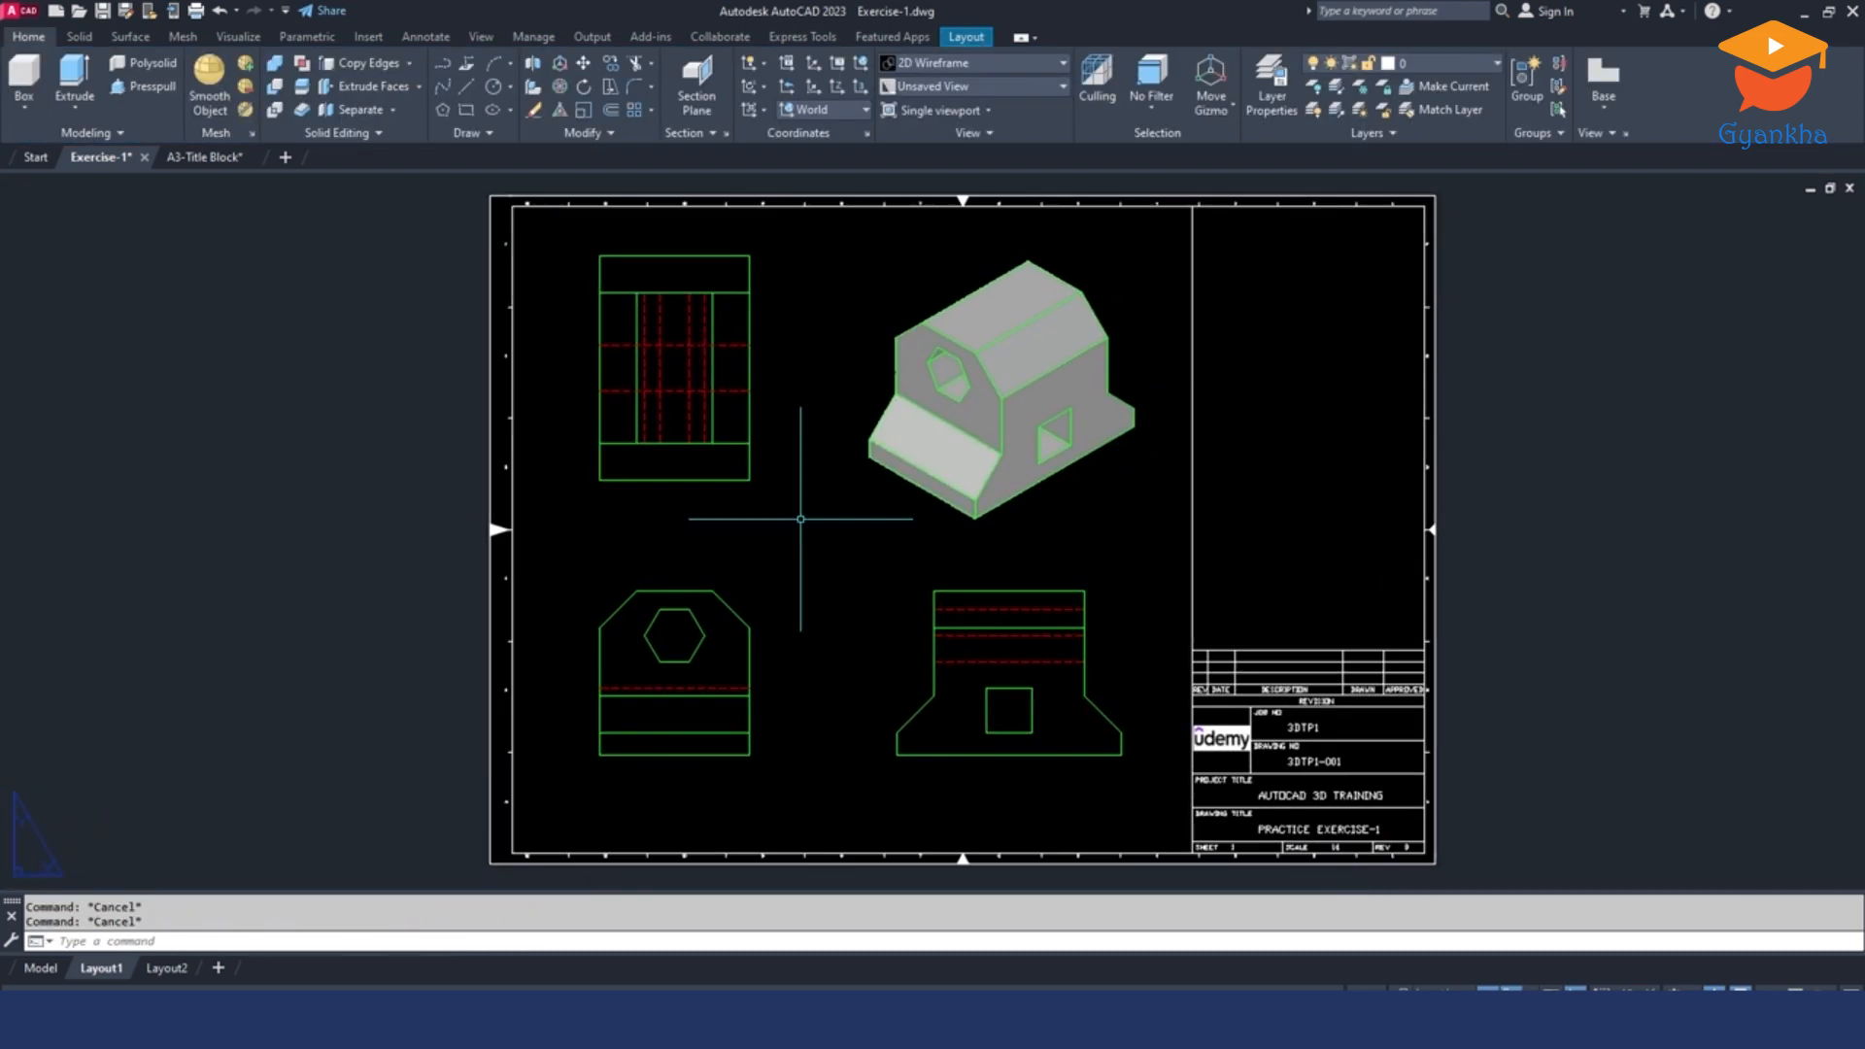
{"action": "left_click", "coordinate": [800, 450]}
{"action": "left_click", "coordinate": [670, 397]}
{"action": "middle_click_drag", "start_coordinate": [669, 397], "coordinate": [579, 421]}
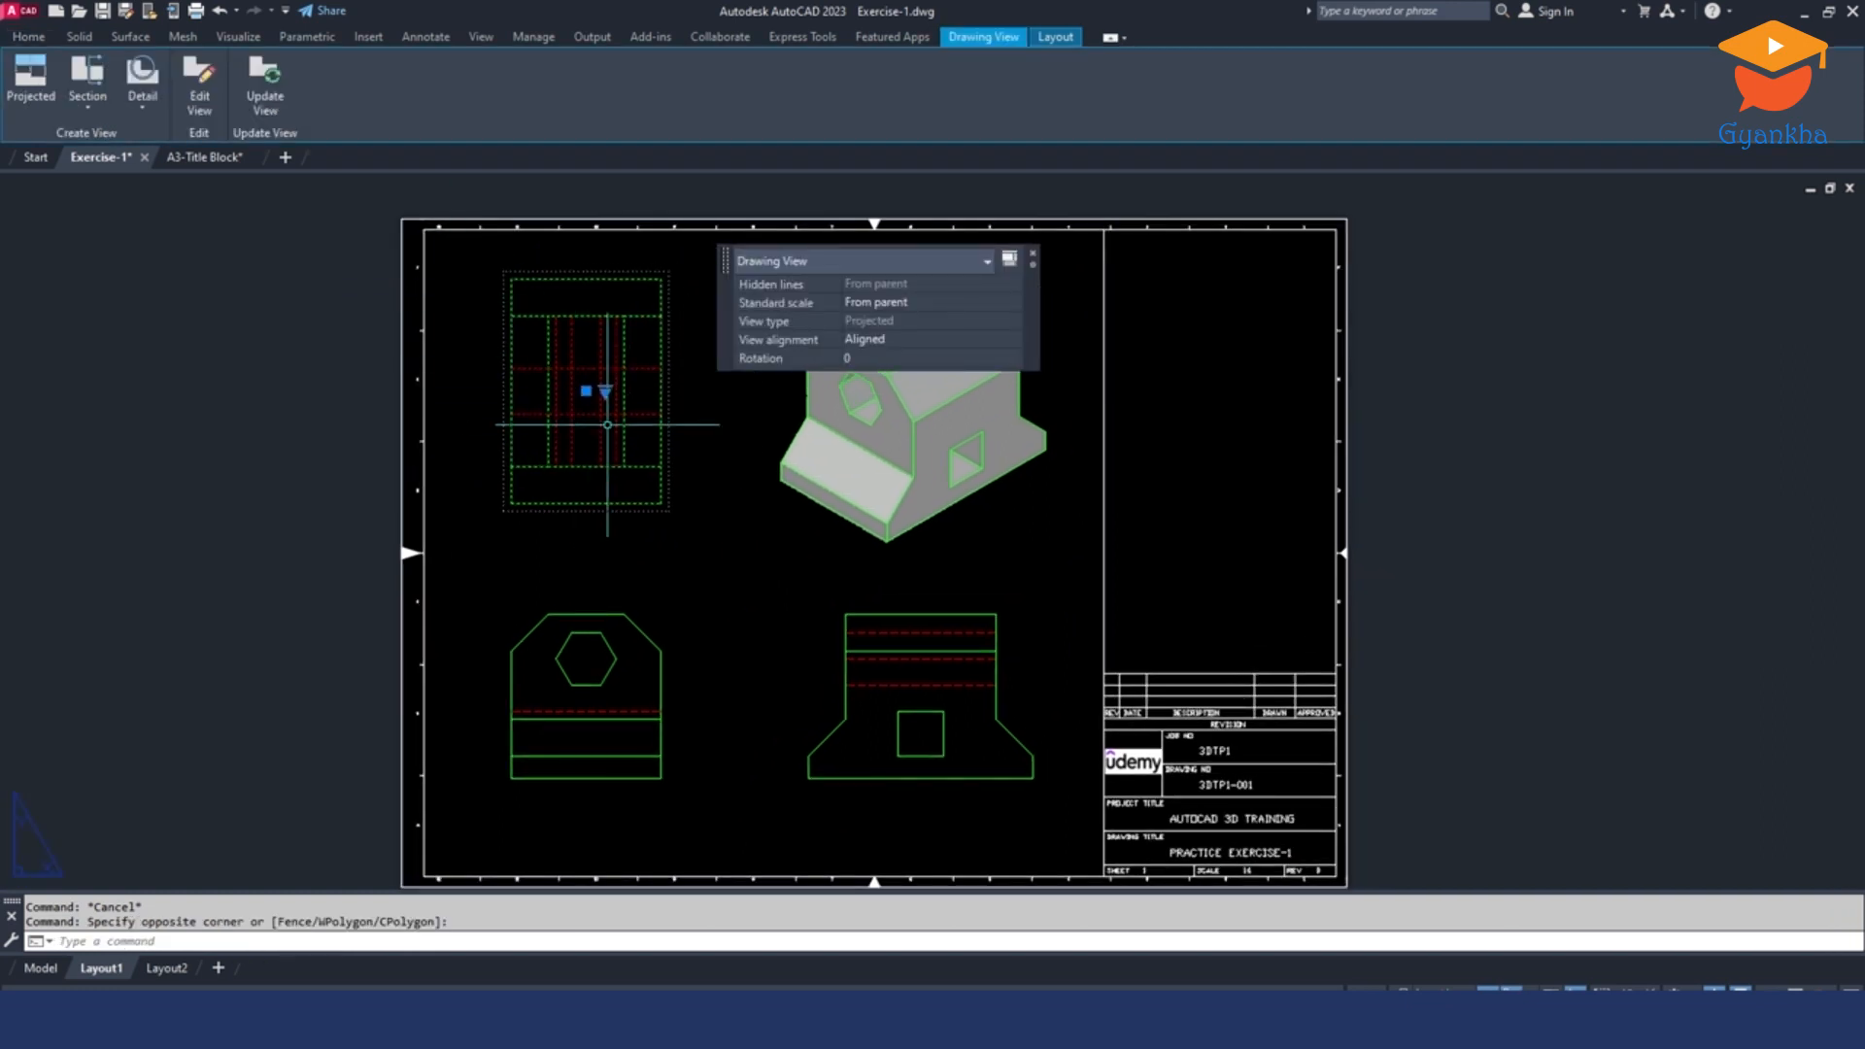
{"action": "left_click", "coordinate": [586, 391]}
{"action": "key", "text": "Escape"}
{"action": "key", "text": "Escape"}
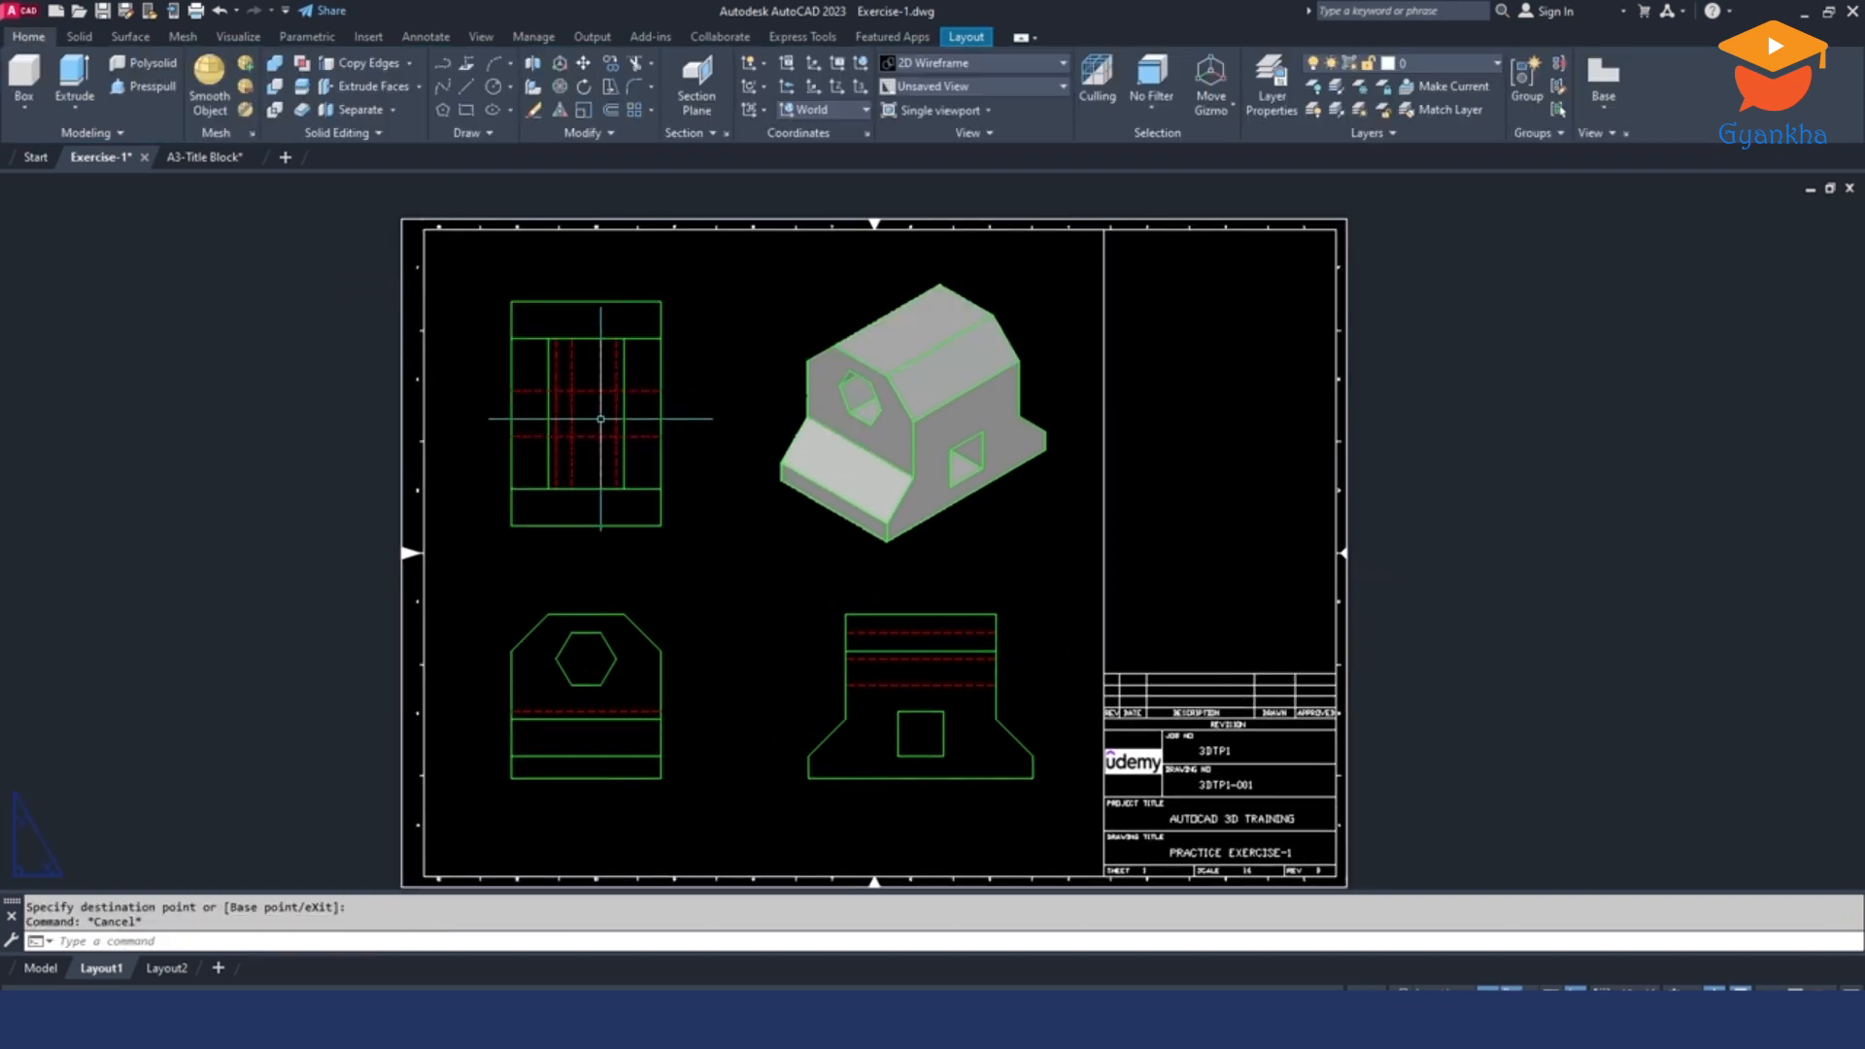
{"action": "scroll", "coordinate": [674, 342], "scroll_direction": "down", "scroll_amount": 2}
{"action": "scroll", "coordinate": [680, 388], "scroll_direction": "up", "scroll_amount": 3}
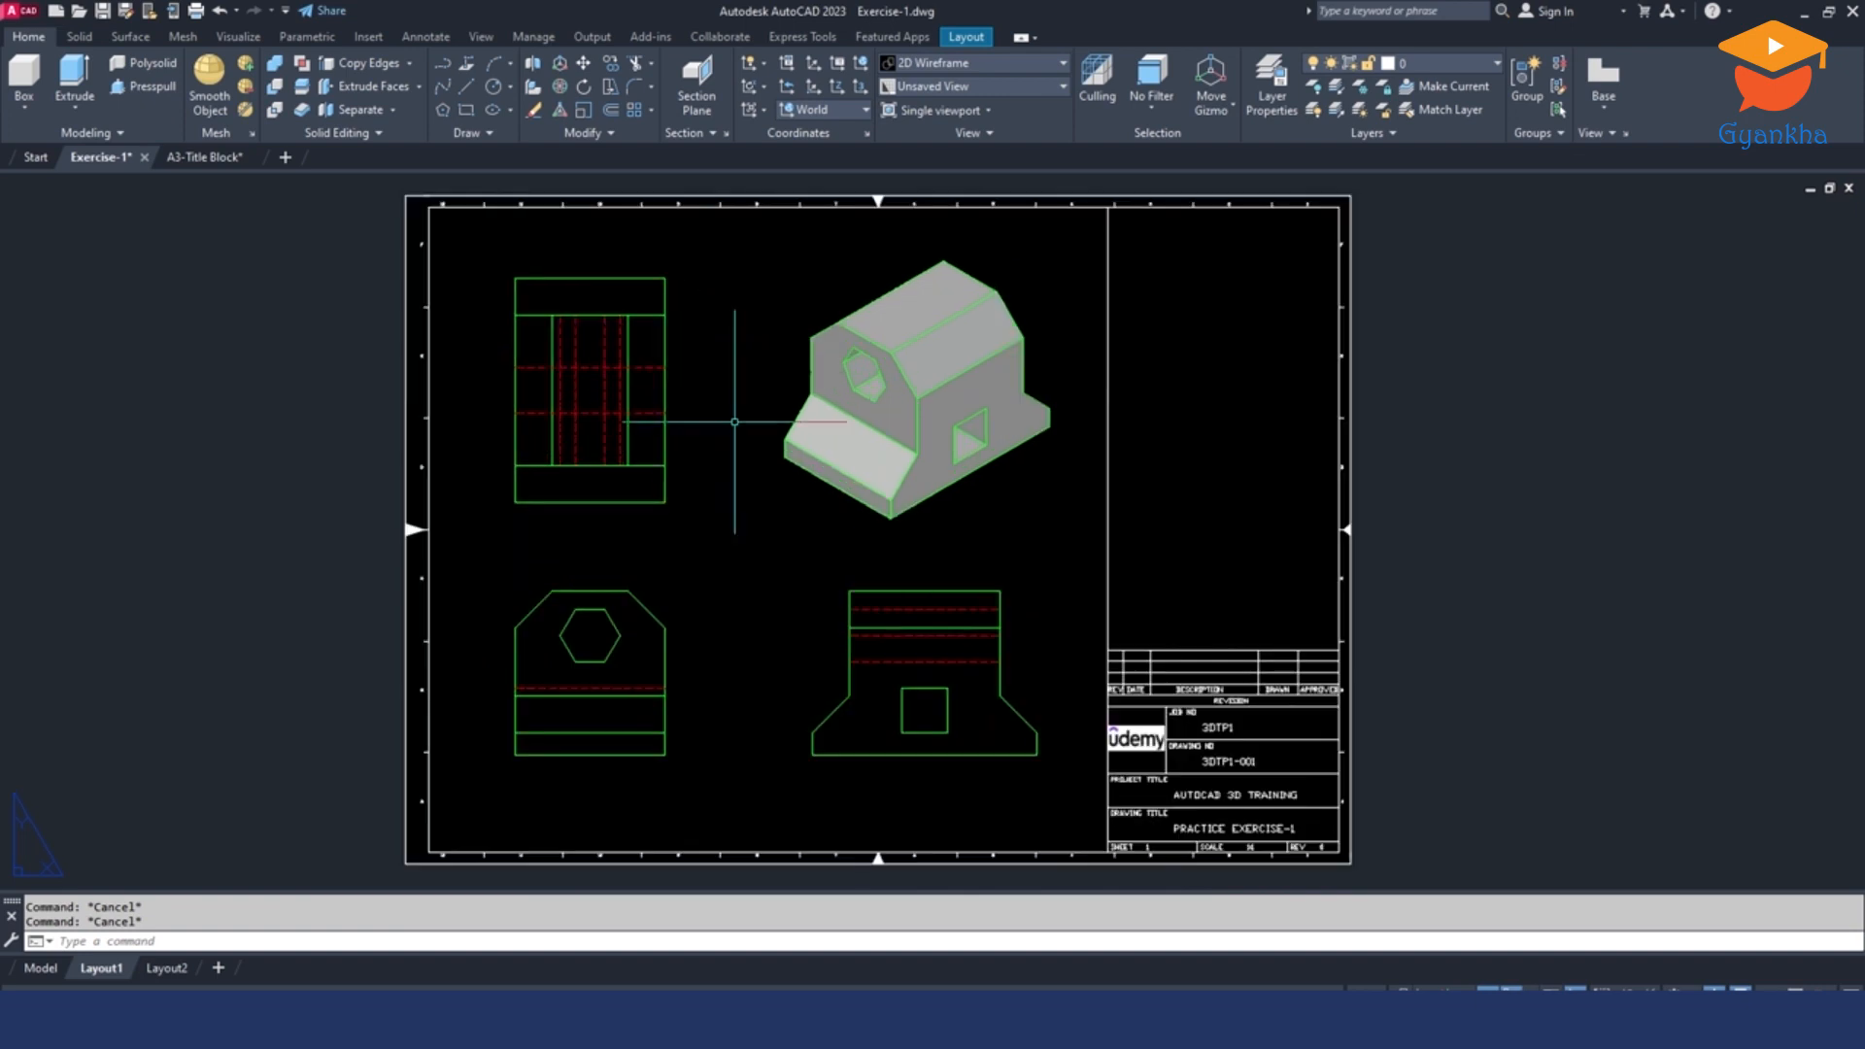